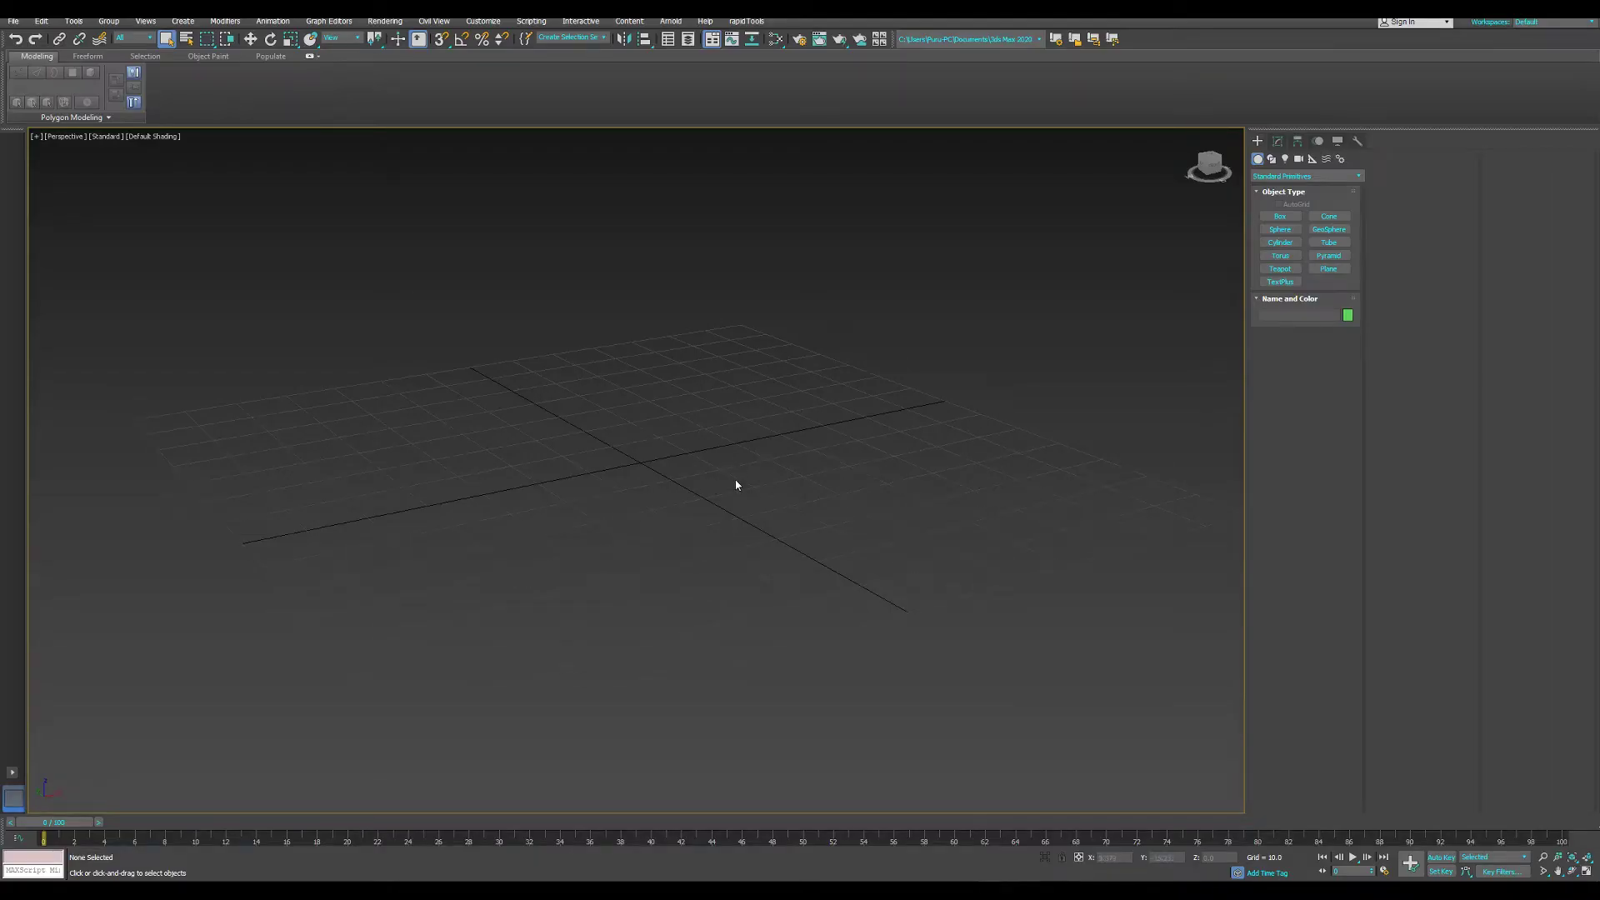
- Create a box on the grid with full height
{"action": "middle_click_drag", "start_coordinate": [736, 484], "coordinate": [648, 473], "text": "alt"}
{"action": "scroll", "coordinate": [678, 470], "scroll_direction": "up", "scroll_amount": 2}
{"action": "left_click", "coordinate": [1280, 215]}
{"action": "left_click_drag", "start_coordinate": [714, 379], "coordinate": [615, 482]}
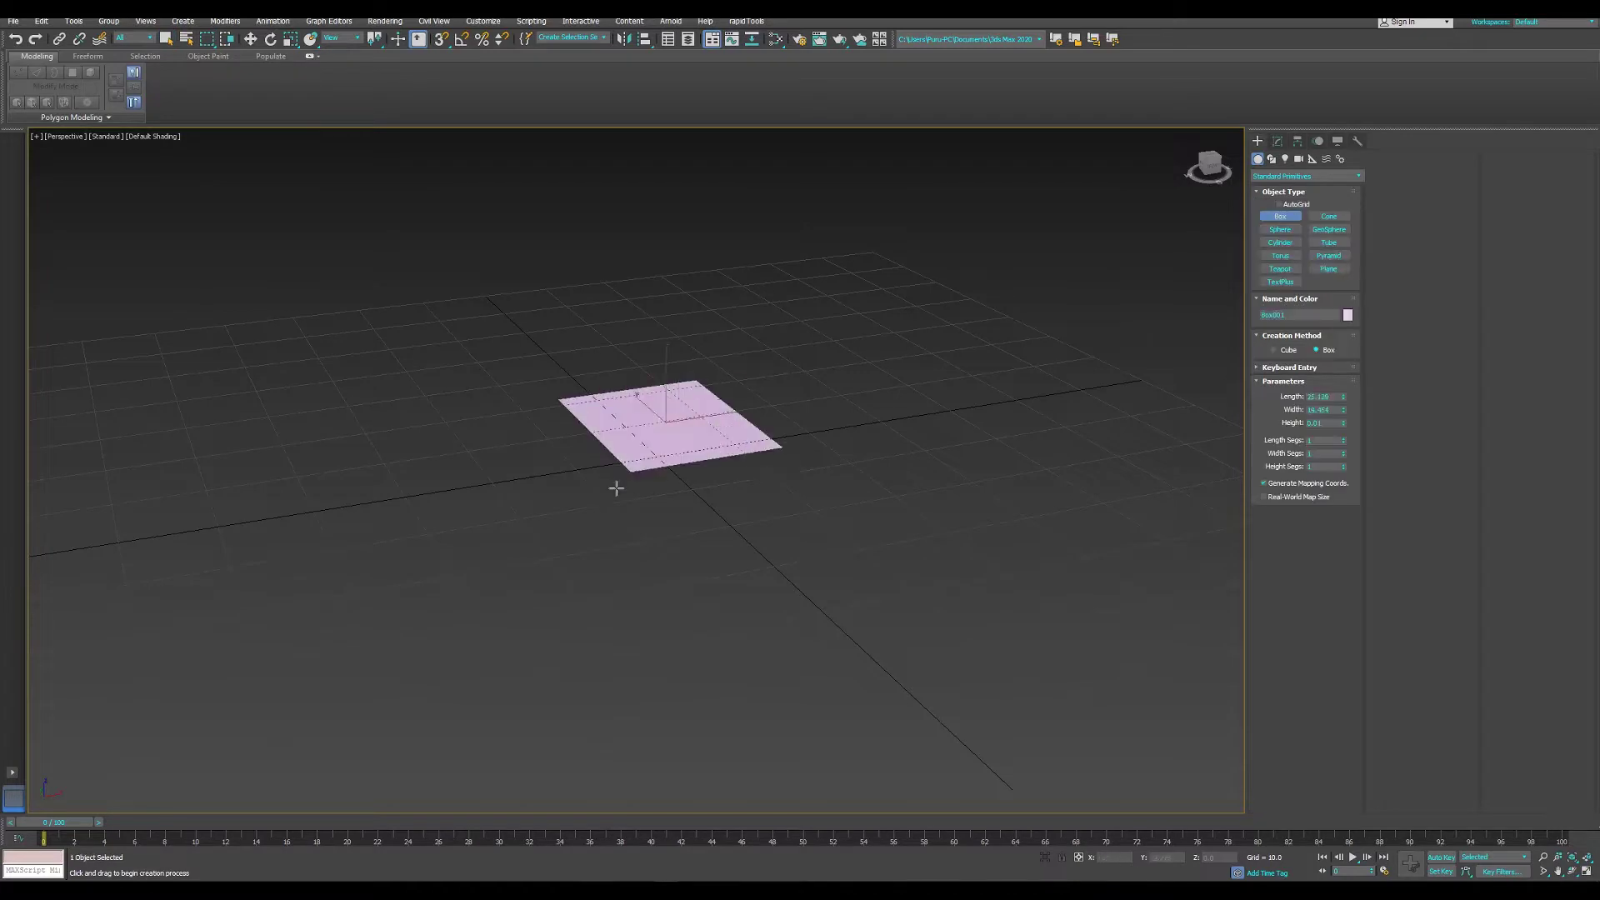
{"action": "left_click", "coordinate": [707, 464]}
- Turn on Edged Faces (F4) and set the box's object colour to grey
{"action": "key", "text": "F4"}
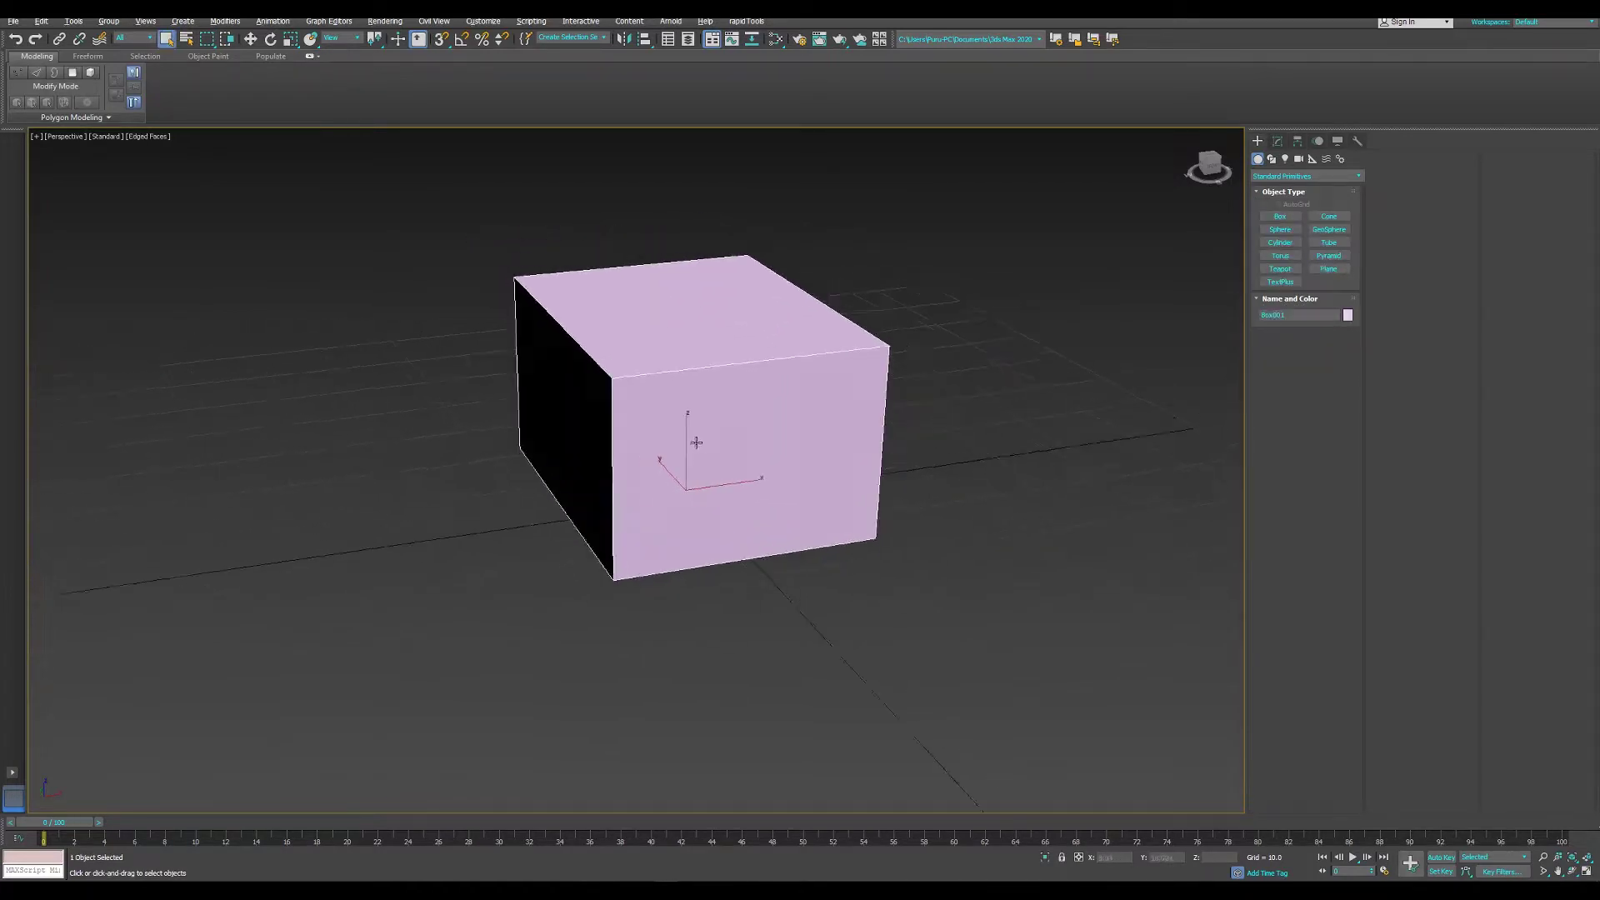
{"action": "left_click", "coordinate": [1348, 315]}
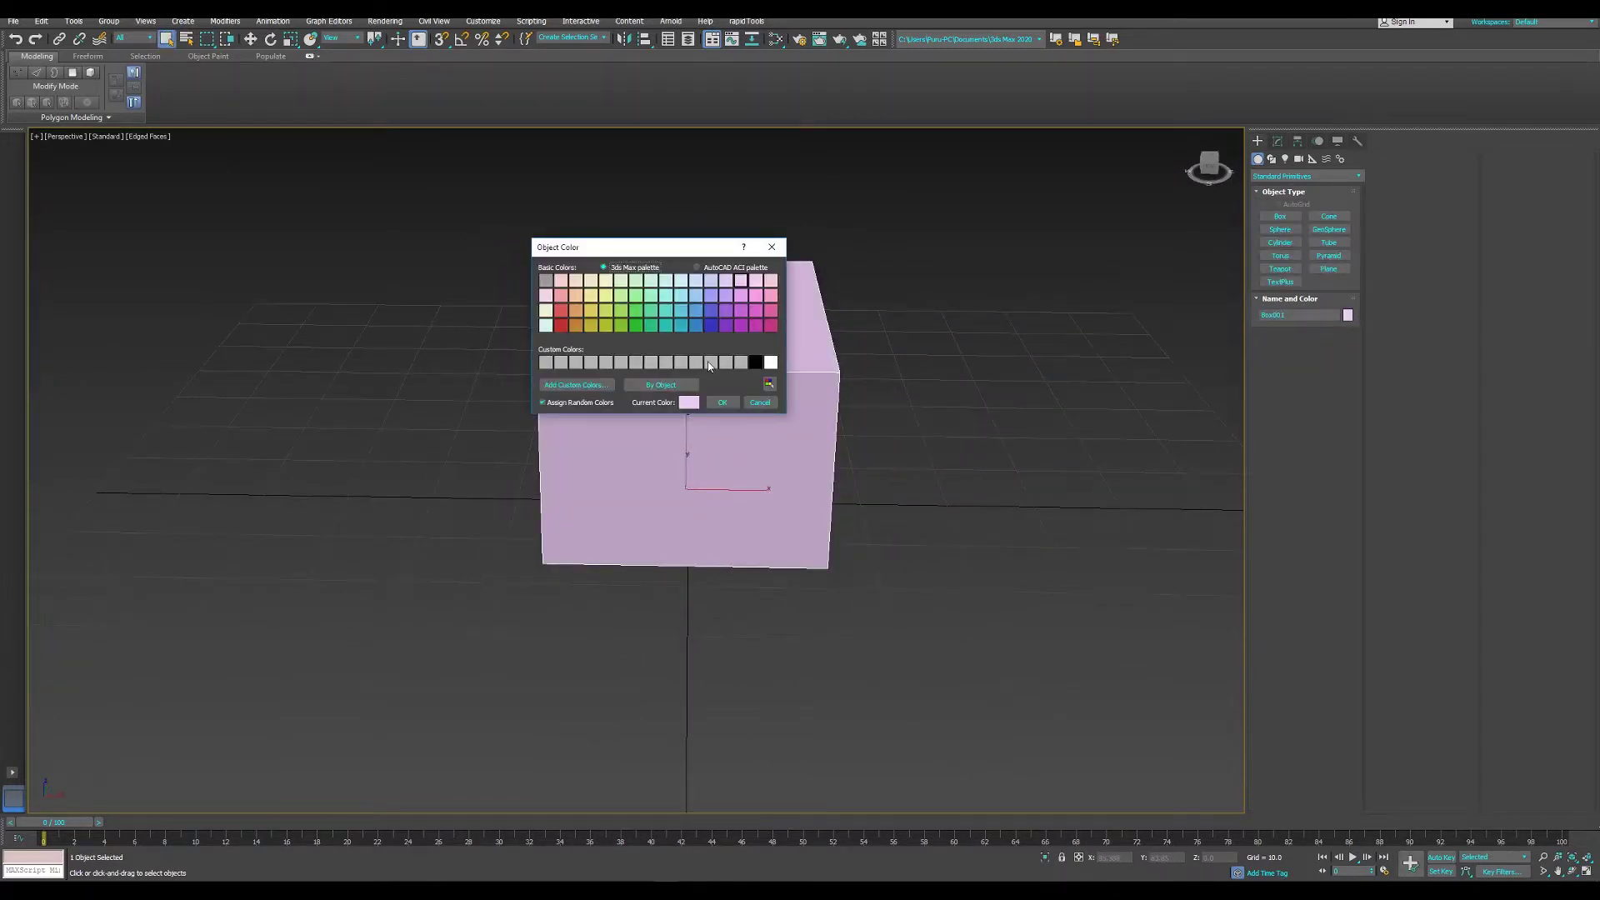
{"action": "left_click", "coordinate": [725, 404]}
{"action": "middle_click_drag", "start_coordinate": [767, 553], "coordinate": [914, 540], "text": "alt"}
{"action": "left_click", "coordinate": [1277, 141]}
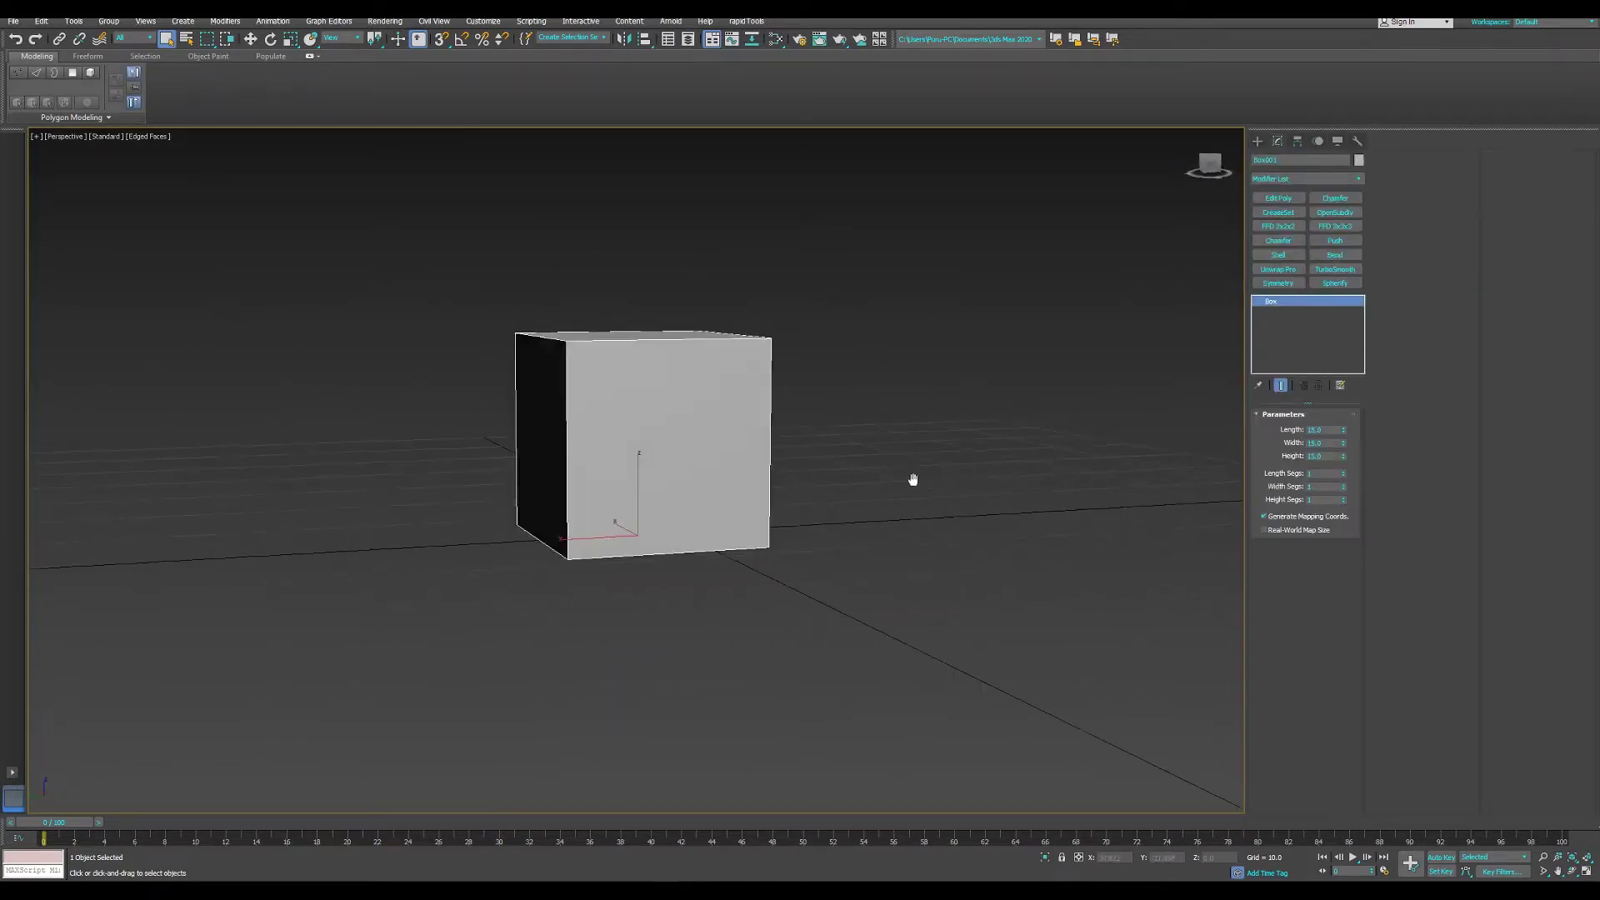
- Convert the cube to an Editable Poly
{"action": "mouse_move", "coordinate": [914, 475]}
{"action": "middle_mouse_down", "text": "alt"}
{"action": "mouse_move", "coordinate": [789, 500]}
{"action": "mouse_move", "coordinate": [831, 503]}
{"action": "mouse_move", "coordinate": [761, 433]}
{"action": "middle_mouse_up", "text": "alt"}
{"action": "scroll", "coordinate": [871, 493], "scroll_direction": "up", "scroll_amount": 5}
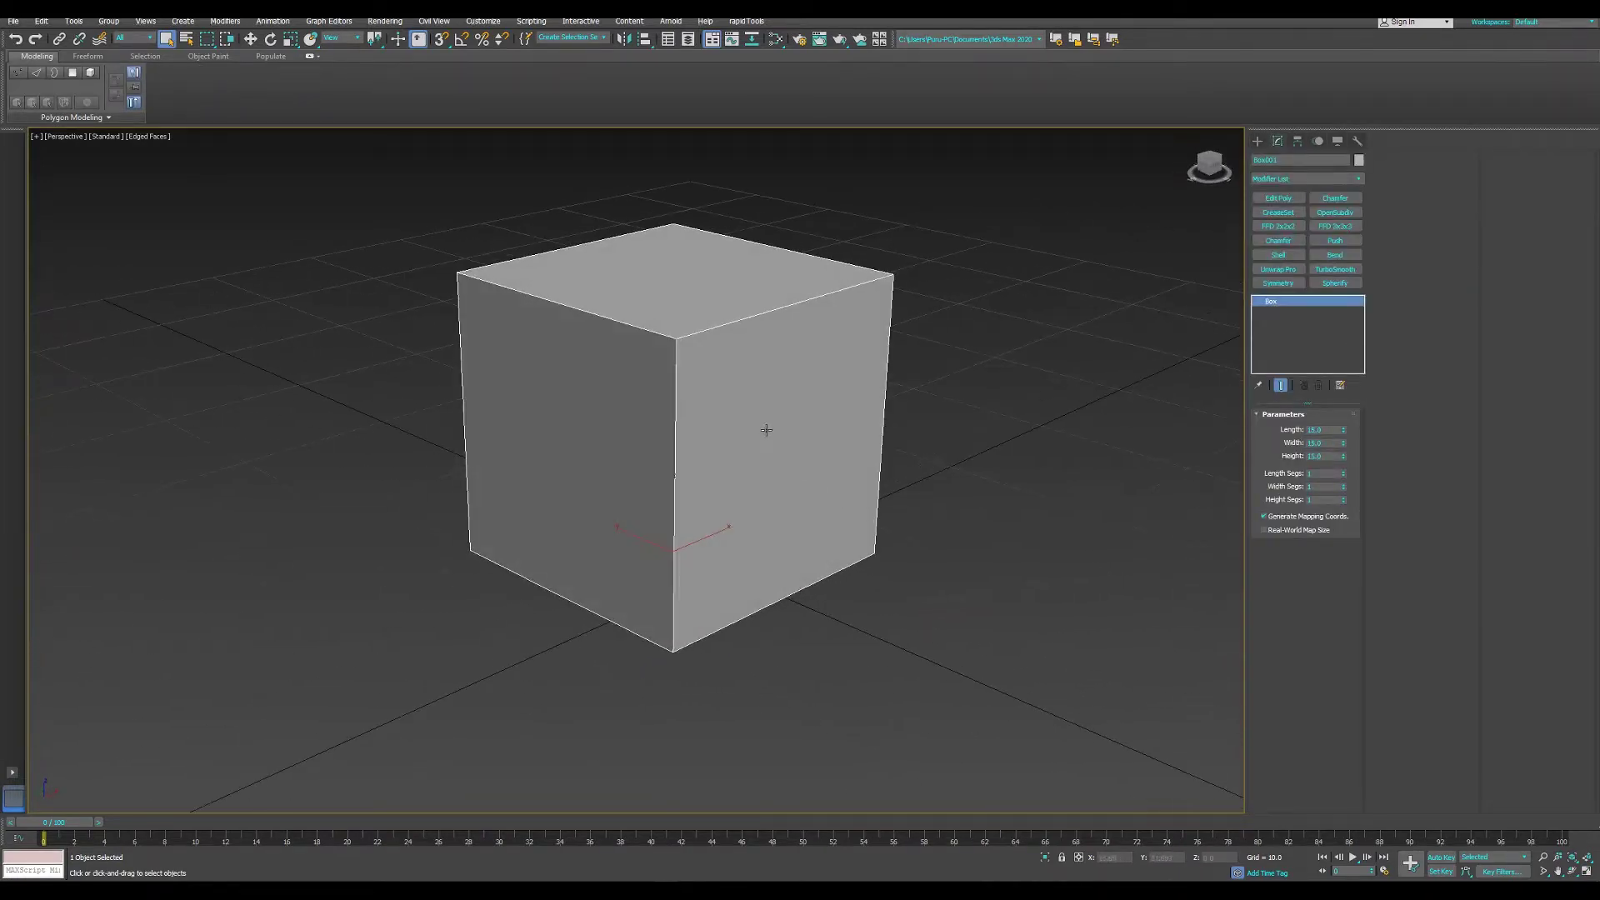
{"action": "right_click", "coordinate": [762, 427]}
{"action": "left_click", "coordinate": [927, 566]}
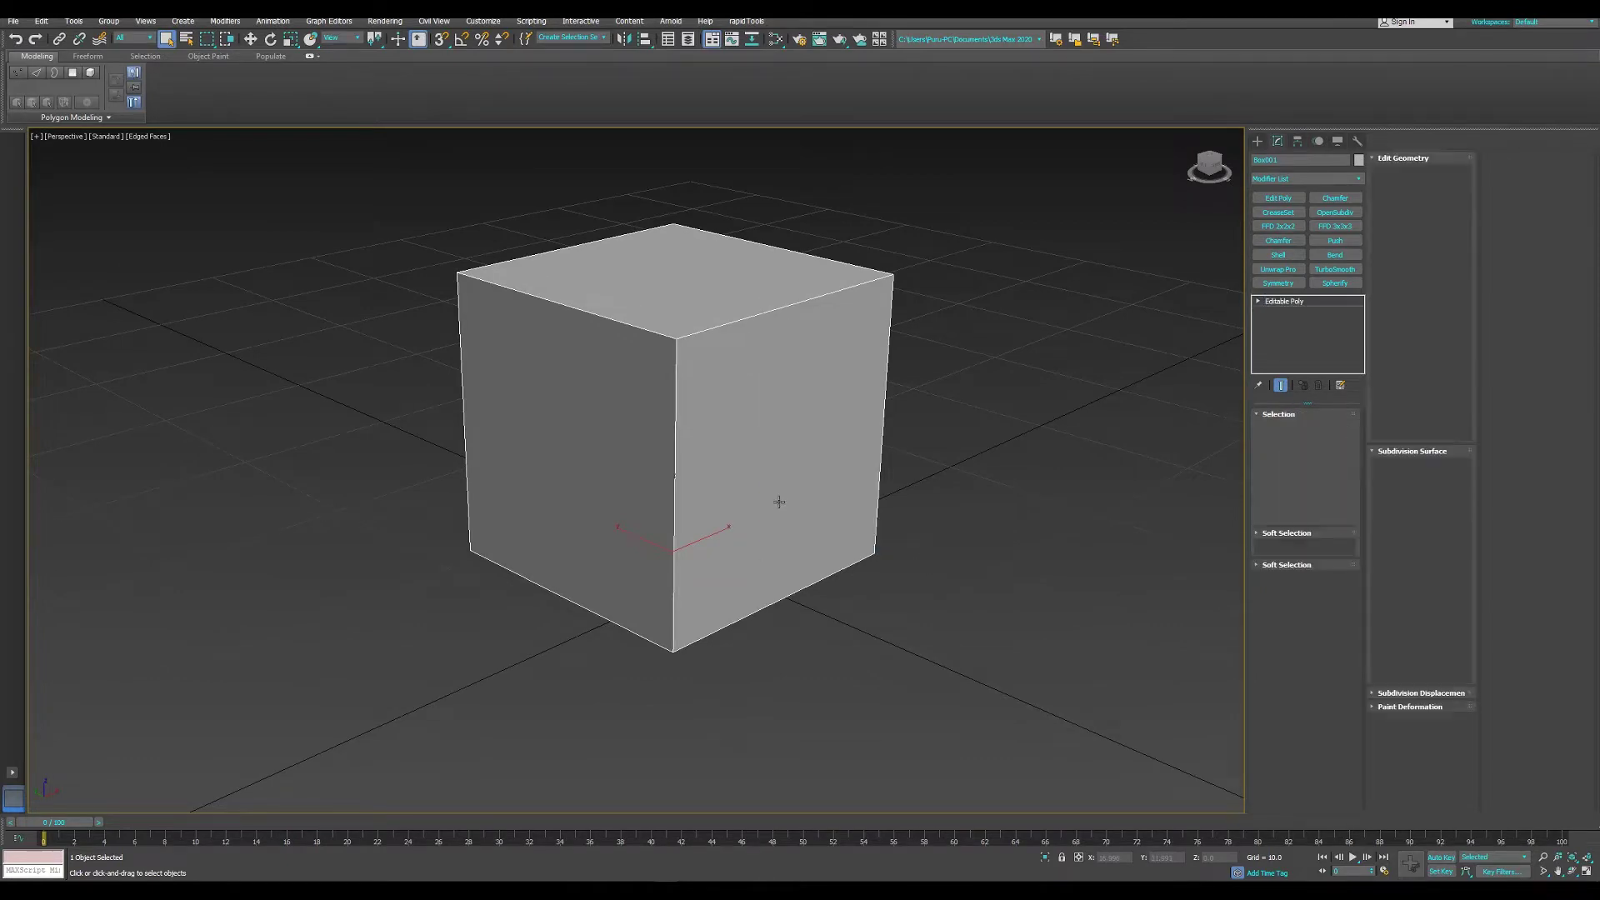
- Chamfer the front vertical corner edge into a wide angled face
{"action": "key", "text": "2"}
{"action": "left_click", "coordinate": [672, 456]}
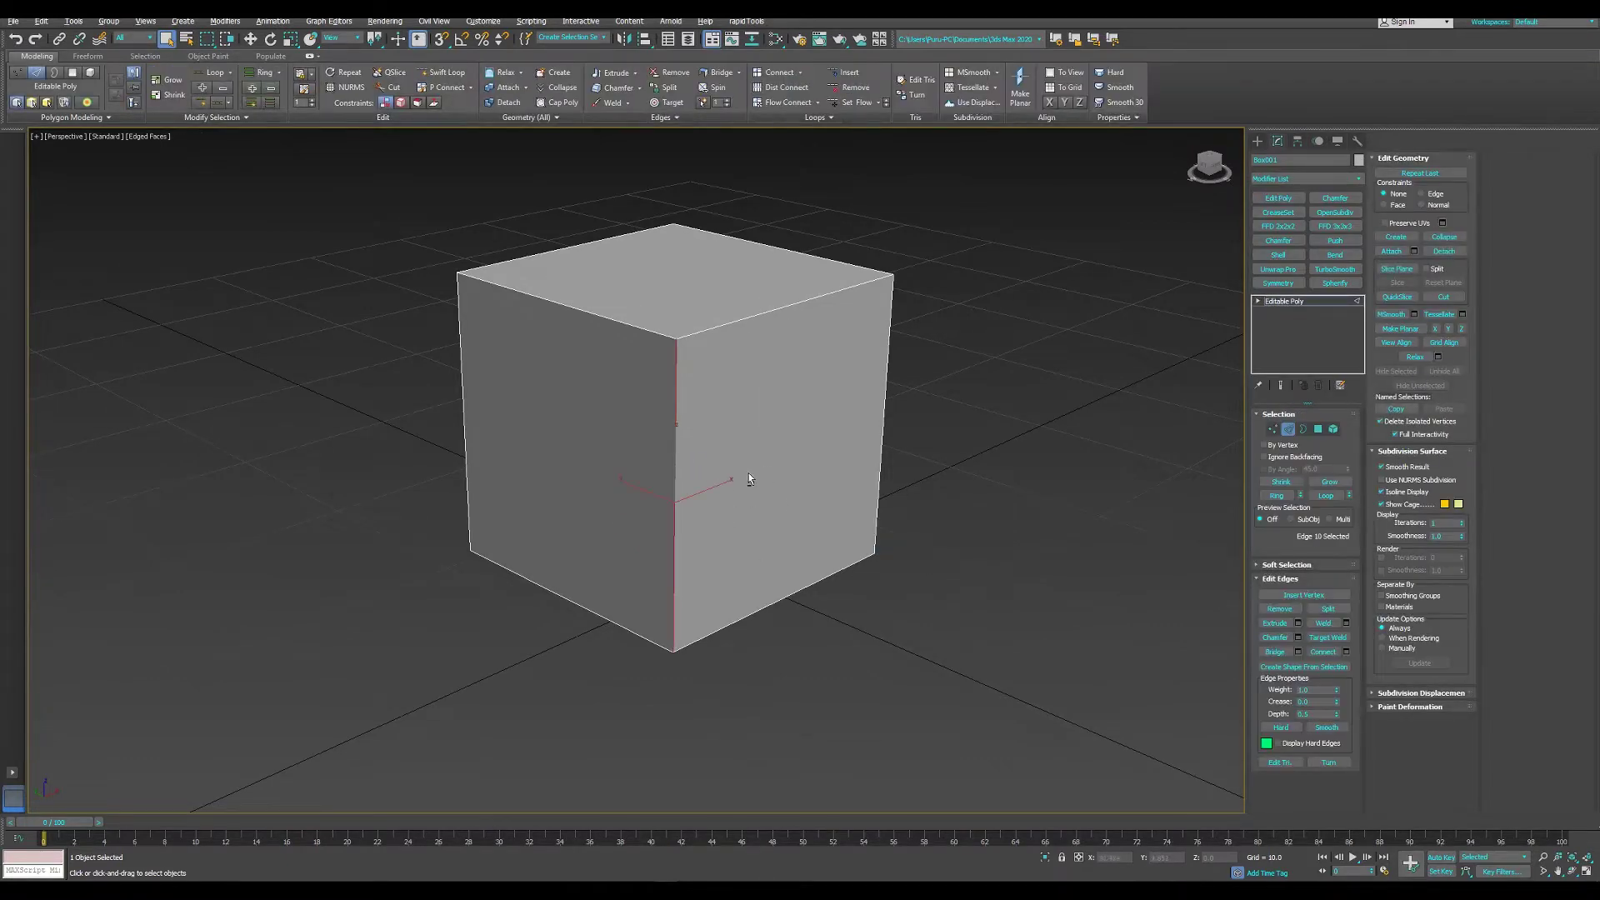
{"action": "middle_click_drag", "start_coordinate": [748, 479], "coordinate": [712, 483], "text": "alt"}
{"action": "left_click", "coordinate": [605, 90]}
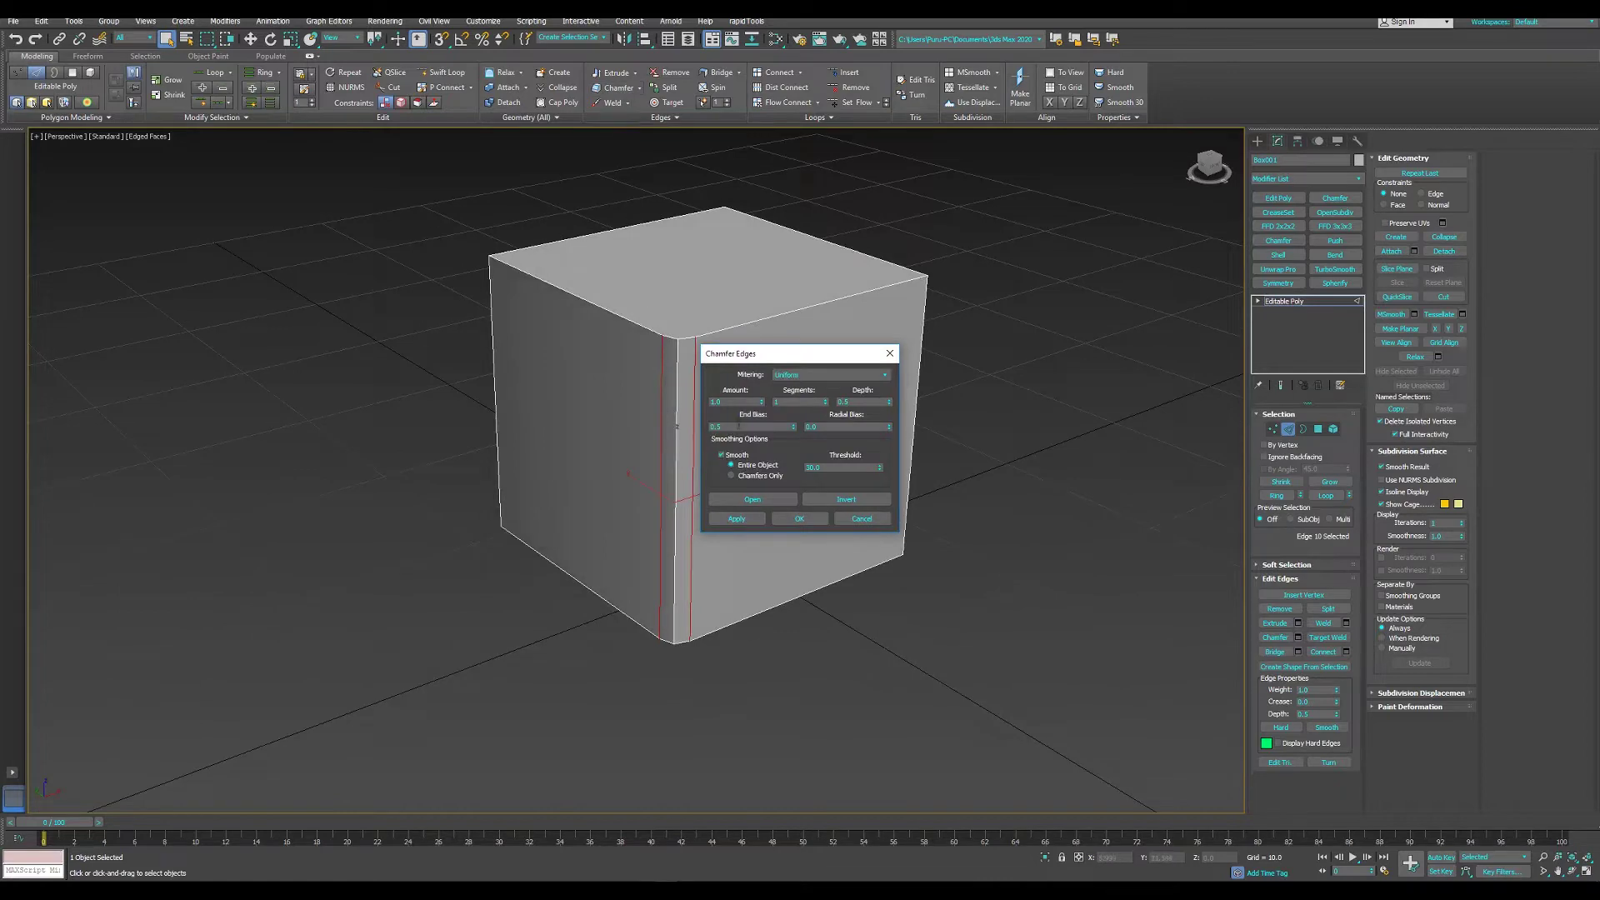
{"action": "left_click", "coordinate": [799, 519]}
{"action": "mouse_move", "coordinate": [814, 458]}
{"action": "middle_mouse_down", "text": "alt"}
{"action": "mouse_move", "coordinate": [690, 366]}
{"action": "mouse_move", "coordinate": [754, 444]}
{"action": "mouse_move", "coordinate": [657, 396]}
{"action": "mouse_move", "coordinate": [729, 386]}
{"action": "mouse_move", "coordinate": [840, 428]}
{"action": "mouse_move", "coordinate": [650, 415]}
{"action": "mouse_move", "coordinate": [658, 406]}
{"action": "mouse_move", "coordinate": [700, 408]}
{"action": "mouse_move", "coordinate": [642, 436]}
{"action": "mouse_move", "coordinate": [678, 338]}
{"action": "mouse_move", "coordinate": [642, 321]}
{"action": "mouse_move", "coordinate": [672, 425]}
{"action": "mouse_move", "coordinate": [715, 403]}
{"action": "mouse_move", "coordinate": [670, 393]}
{"action": "mouse_move", "coordinate": [678, 450]}
{"action": "mouse_move", "coordinate": [648, 594]}
{"action": "mouse_move", "coordinate": [672, 496]}
{"action": "mouse_move", "coordinate": [664, 414]}
{"action": "mouse_move", "coordinate": [686, 371]}
{"action": "mouse_move", "coordinate": [678, 220]}
{"action": "middle_mouse_up", "text": "alt"}
{"action": "left_click", "coordinate": [688, 366]}
- Return to top level and add a Symmetry modifier to the chamfered box
{"action": "right_click", "coordinate": [664, 415]}
{"action": "left_click", "coordinate": [658, 403]}
{"action": "middle_click_drag", "start_coordinate": [628, 477], "coordinate": [632, 504], "text": "alt"}
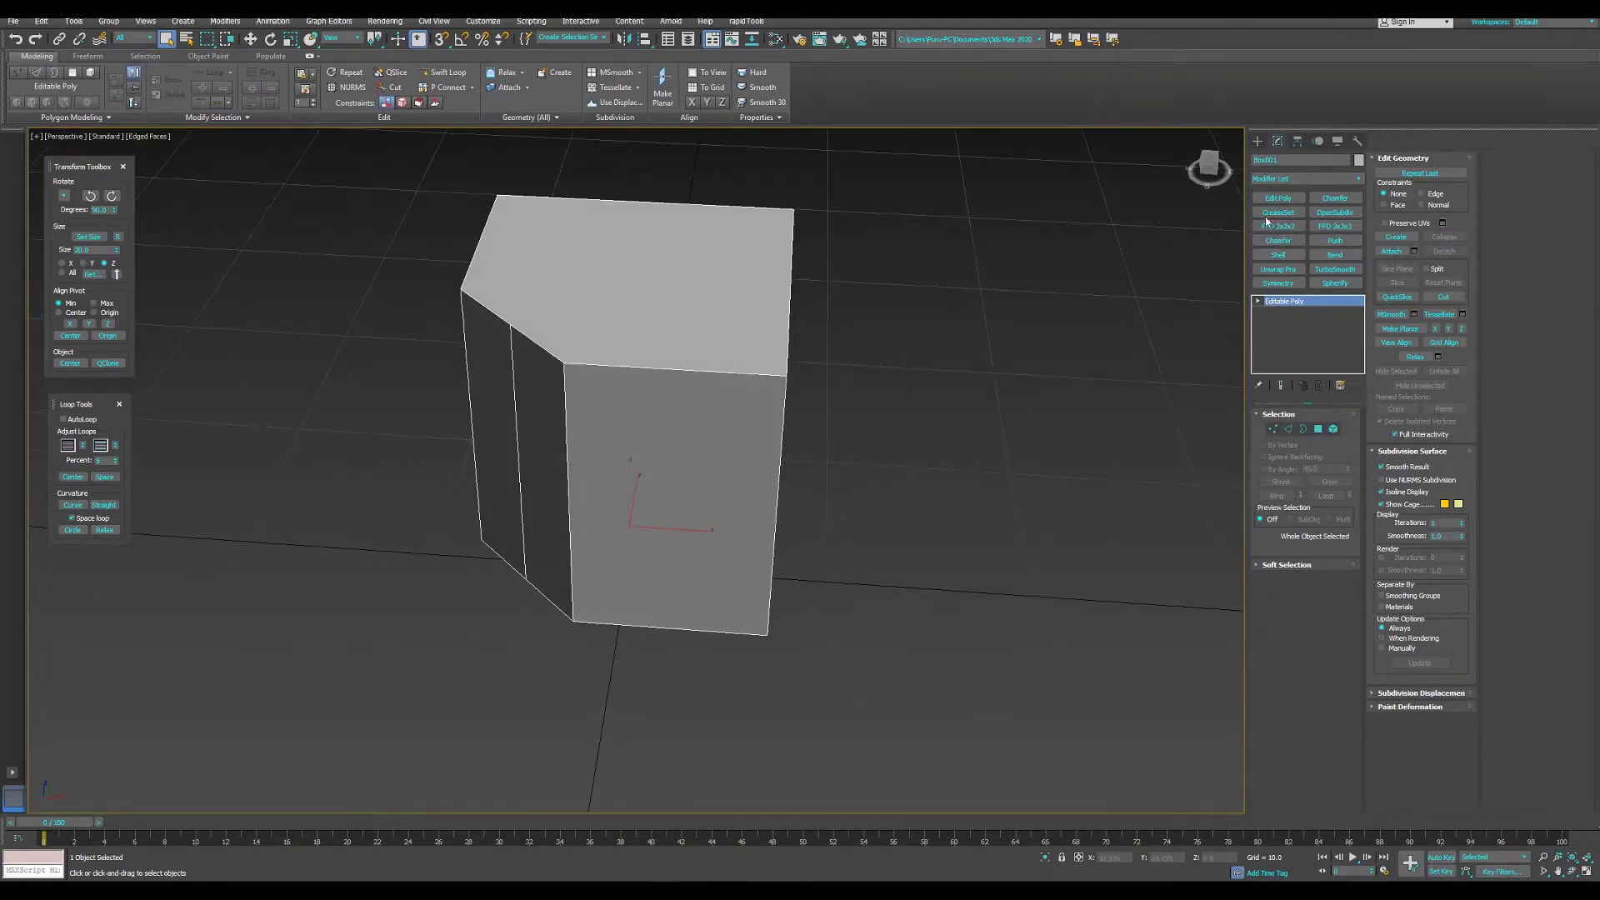
{"action": "left_click", "coordinate": [1278, 284]}
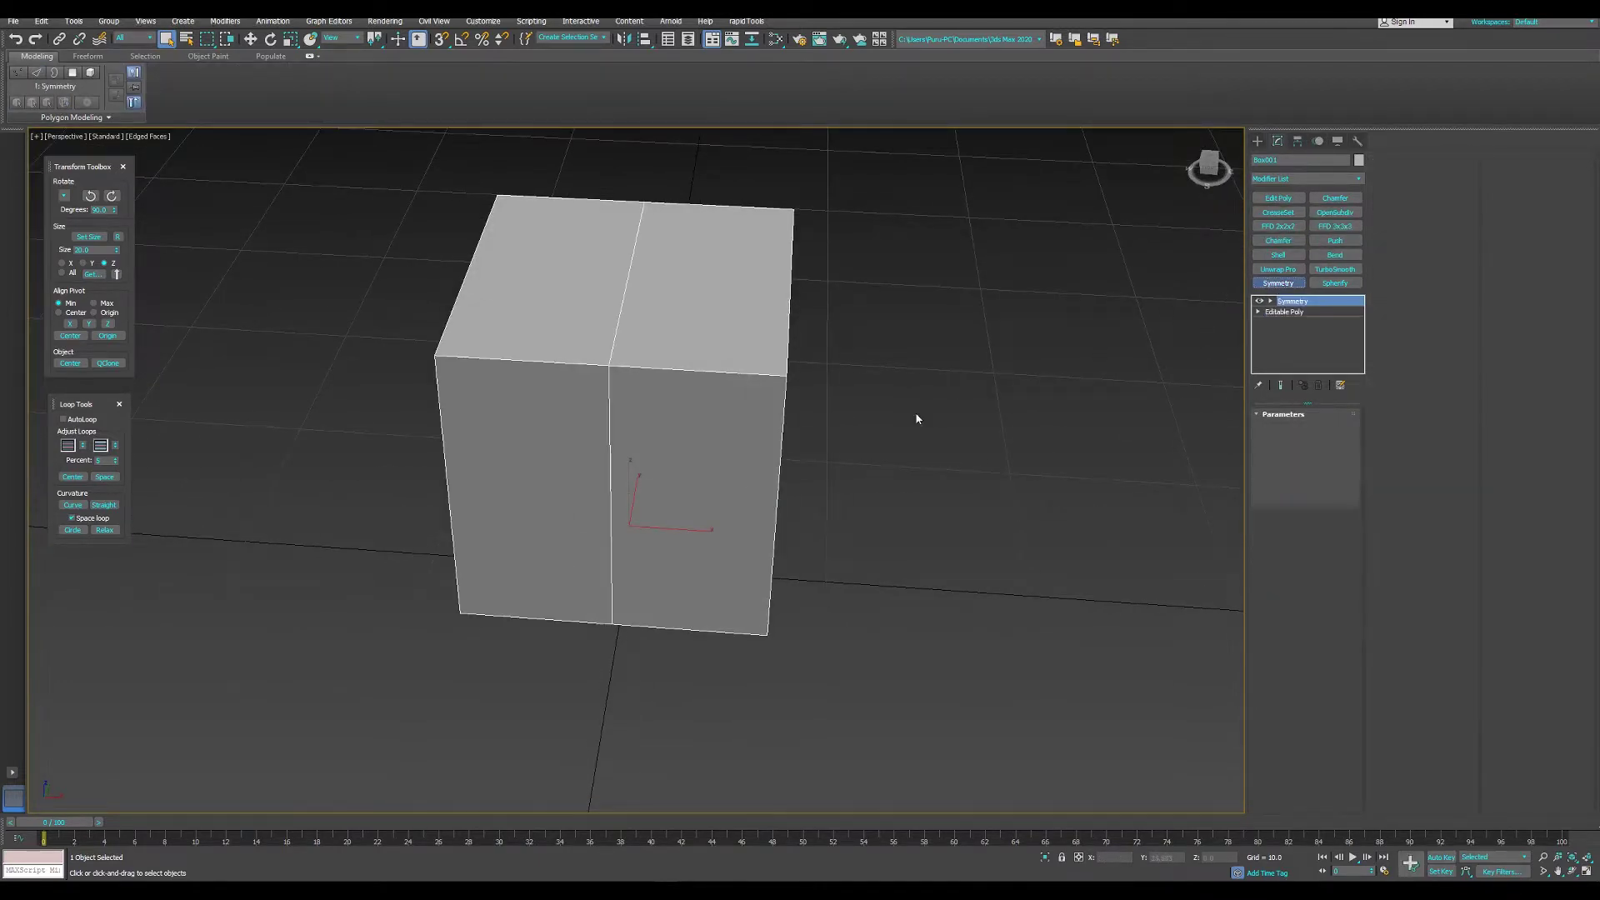
{"action": "middle_click_drag", "start_coordinate": [917, 418], "coordinate": [773, 420], "text": "alt"}
{"action": "mouse_move", "coordinate": [614, 413]}
{"action": "middle_mouse_down", "text": "alt"}
{"action": "mouse_move", "coordinate": [714, 371]}
{"action": "mouse_move", "coordinate": [714, 336]}
{"action": "mouse_move", "coordinate": [710, 360]}
{"action": "middle_mouse_up", "text": "alt"}
- Tick Flip on Symmetry, then delete the modifier and enter Polygon mode
{"action": "left_click", "coordinate": [1280, 452]}
{"action": "mouse_move", "coordinate": [842, 457]}
{"action": "middle_mouse_down", "text": "alt"}
{"action": "mouse_move", "coordinate": [786, 457]}
{"action": "mouse_move", "coordinate": [804, 489]}
{"action": "mouse_move", "coordinate": [862, 499]}
{"action": "mouse_move", "coordinate": [795, 469]}
{"action": "mouse_move", "coordinate": [727, 469]}
{"action": "mouse_move", "coordinate": [708, 437]}
{"action": "mouse_move", "coordinate": [1235, 475]}
{"action": "middle_mouse_up", "text": "alt"}
{"action": "left_click", "coordinate": [1320, 386]}
{"action": "left_click", "coordinate": [1320, 429]}
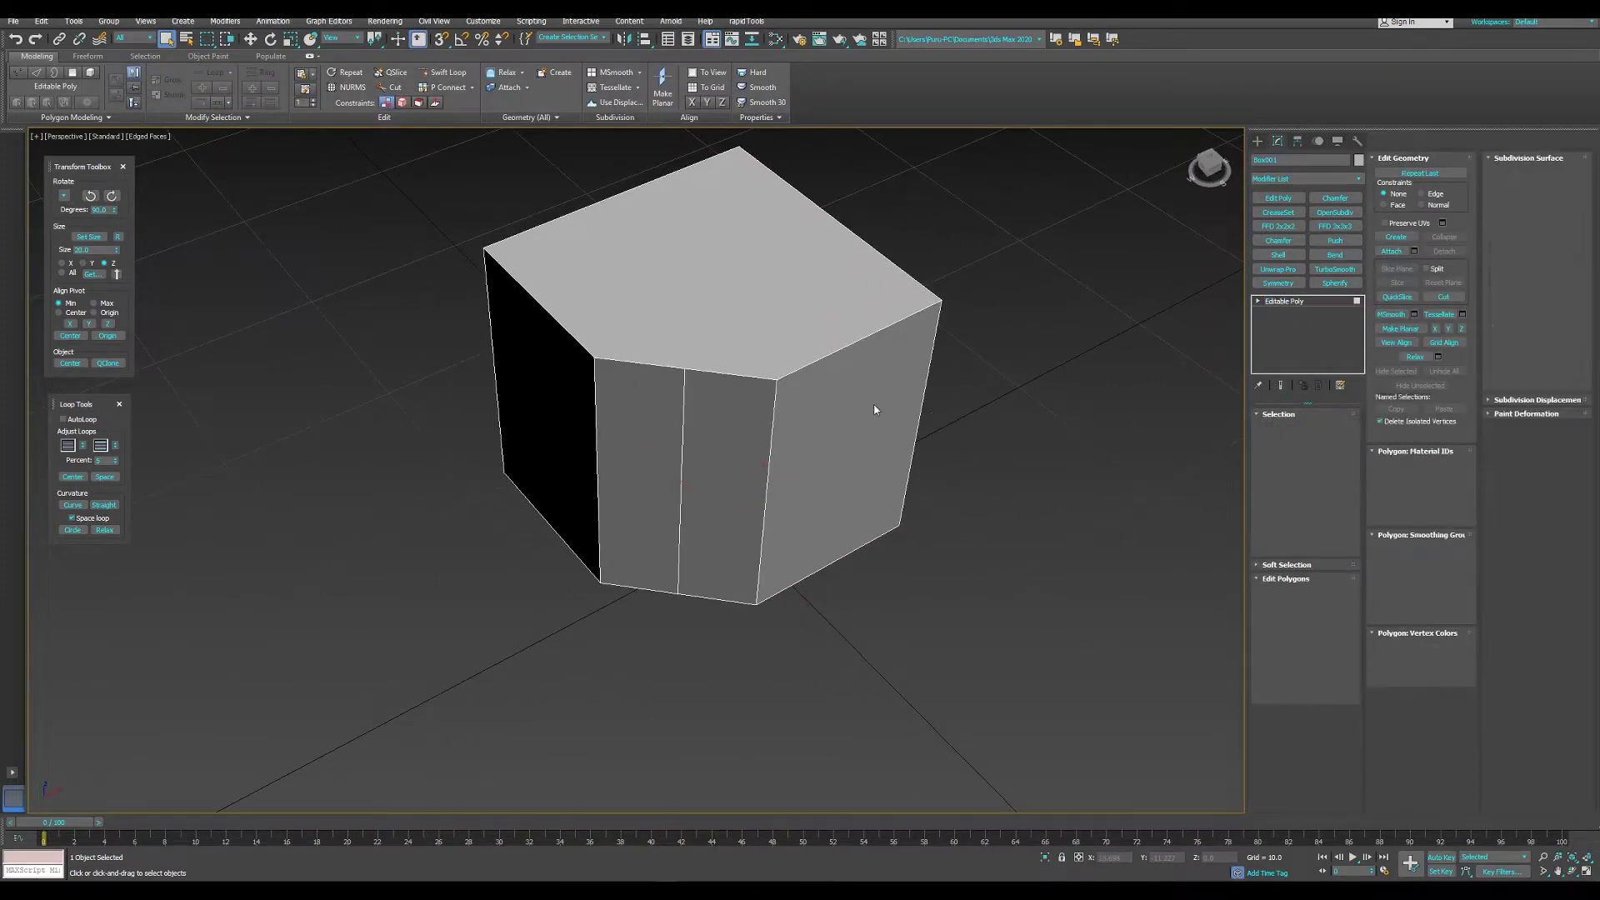
- Select a front polygon of the box and inspect it
{"action": "left_click", "coordinate": [666, 387]}
{"action": "scroll", "coordinate": [671, 400], "scroll_direction": "up", "scroll_amount": 3}
{"action": "middle_click_drag", "start_coordinate": [681, 435], "coordinate": [729, 436], "text": "alt"}
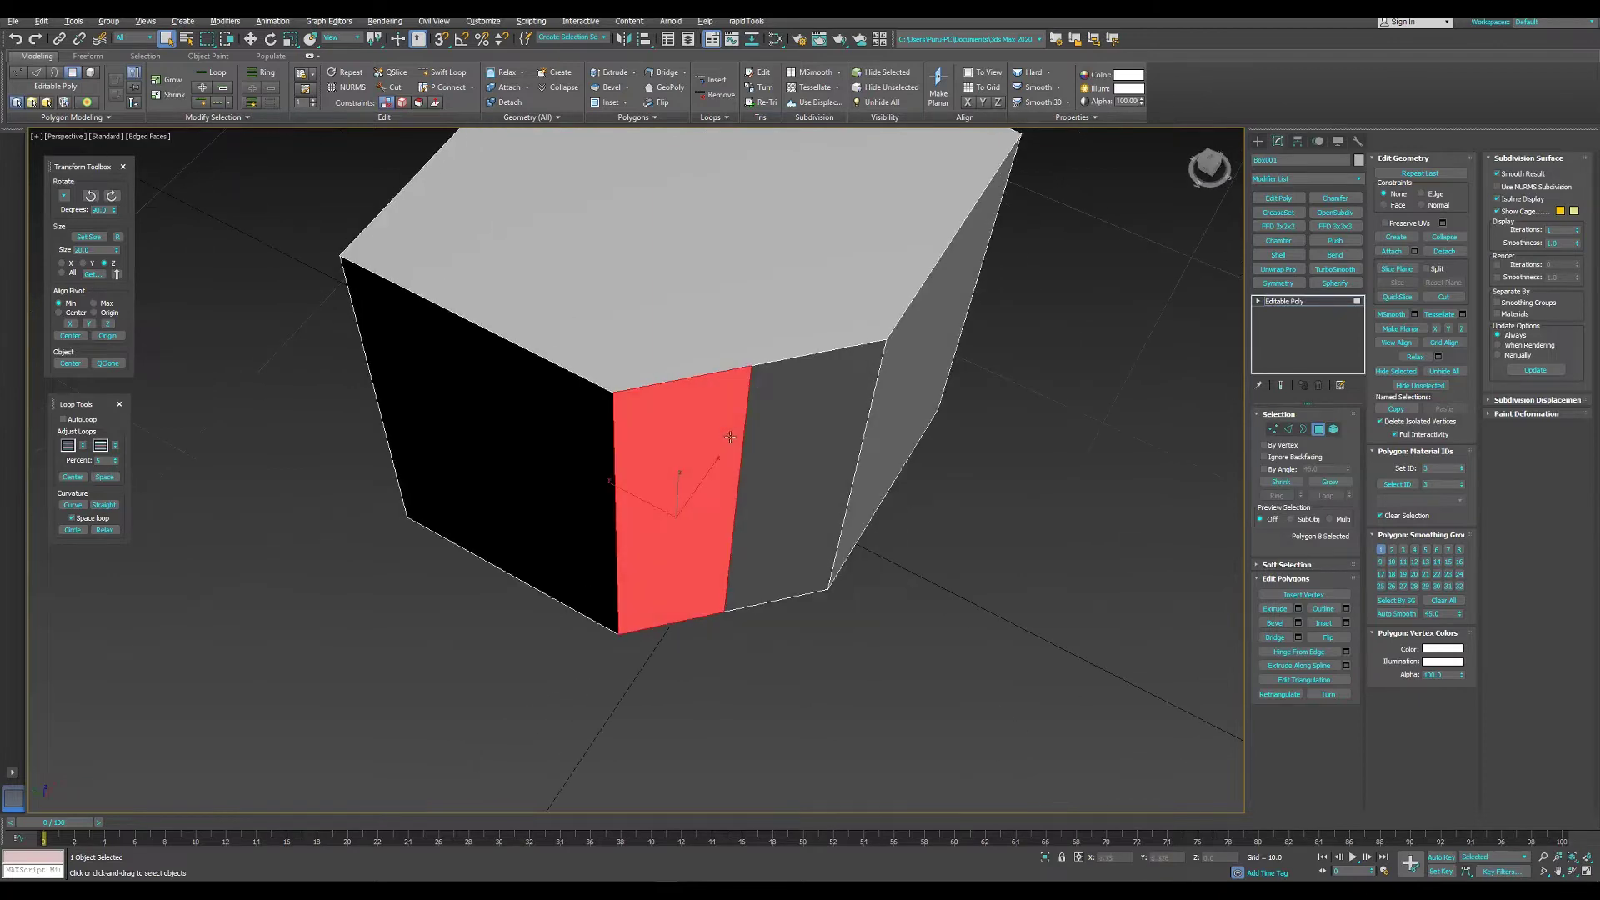
{"action": "middle_click_drag", "start_coordinate": [825, 411], "coordinate": [796, 402], "text": "alt"}
{"action": "scroll", "coordinate": [791, 400], "scroll_direction": "up", "scroll_amount": 3}
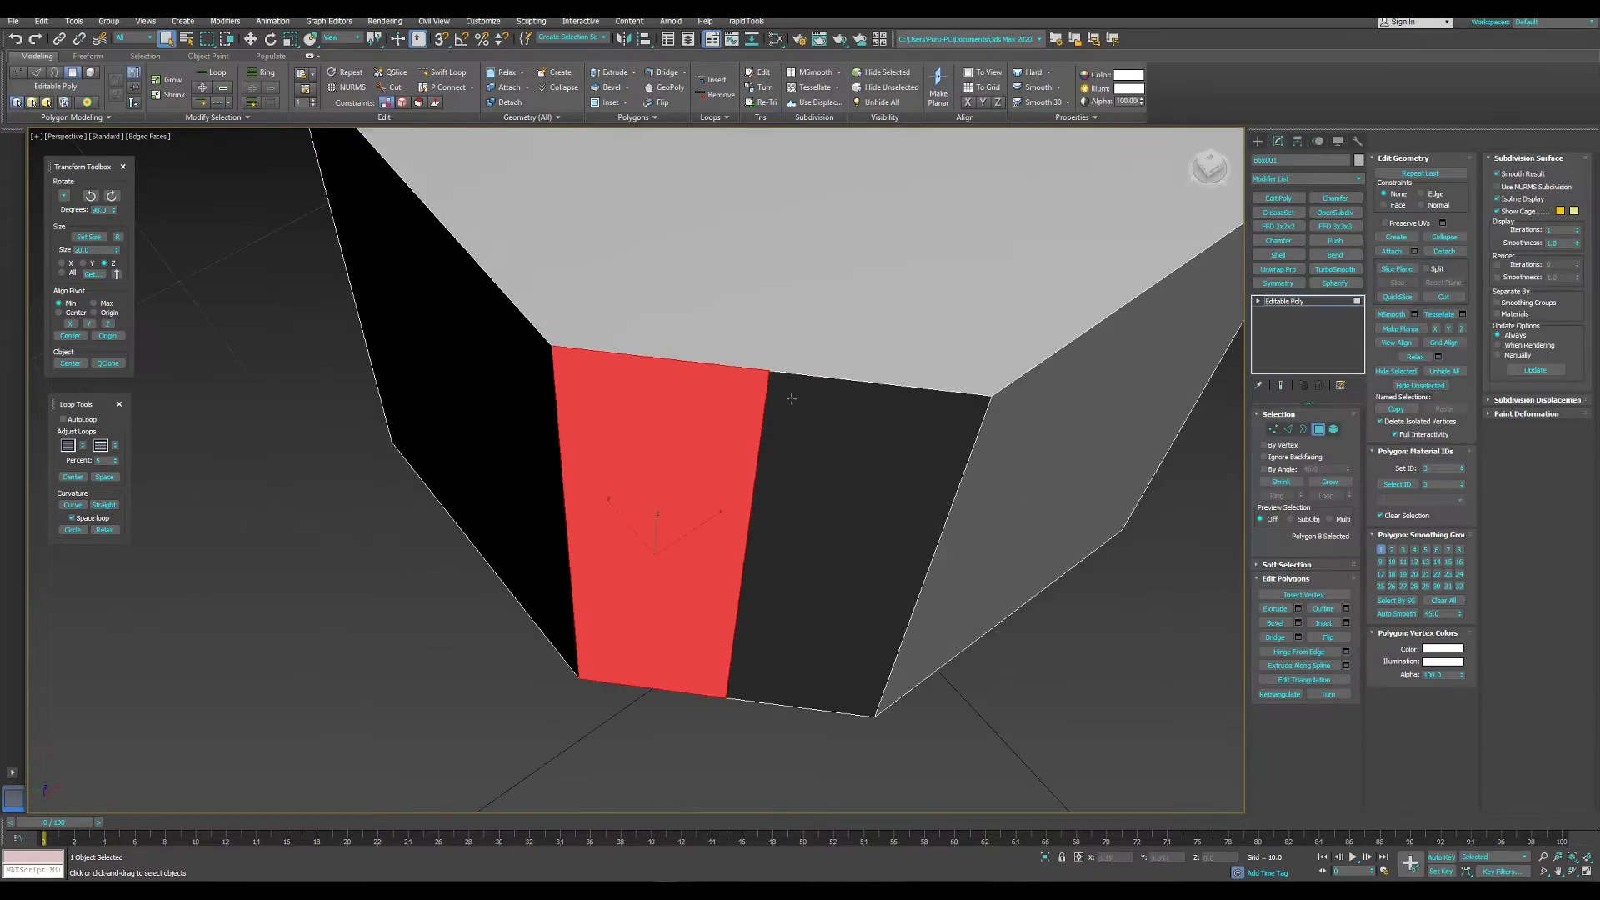
{"action": "mouse_move", "coordinate": [771, 455]}
{"action": "middle_mouse_down", "text": "alt"}
{"action": "mouse_move", "coordinate": [634, 439]}
{"action": "mouse_move", "coordinate": [637, 400]}
{"action": "middle_mouse_up", "text": "alt"}
{"action": "scroll", "coordinate": [638, 400], "scroll_direction": "down", "scroll_amount": 3}
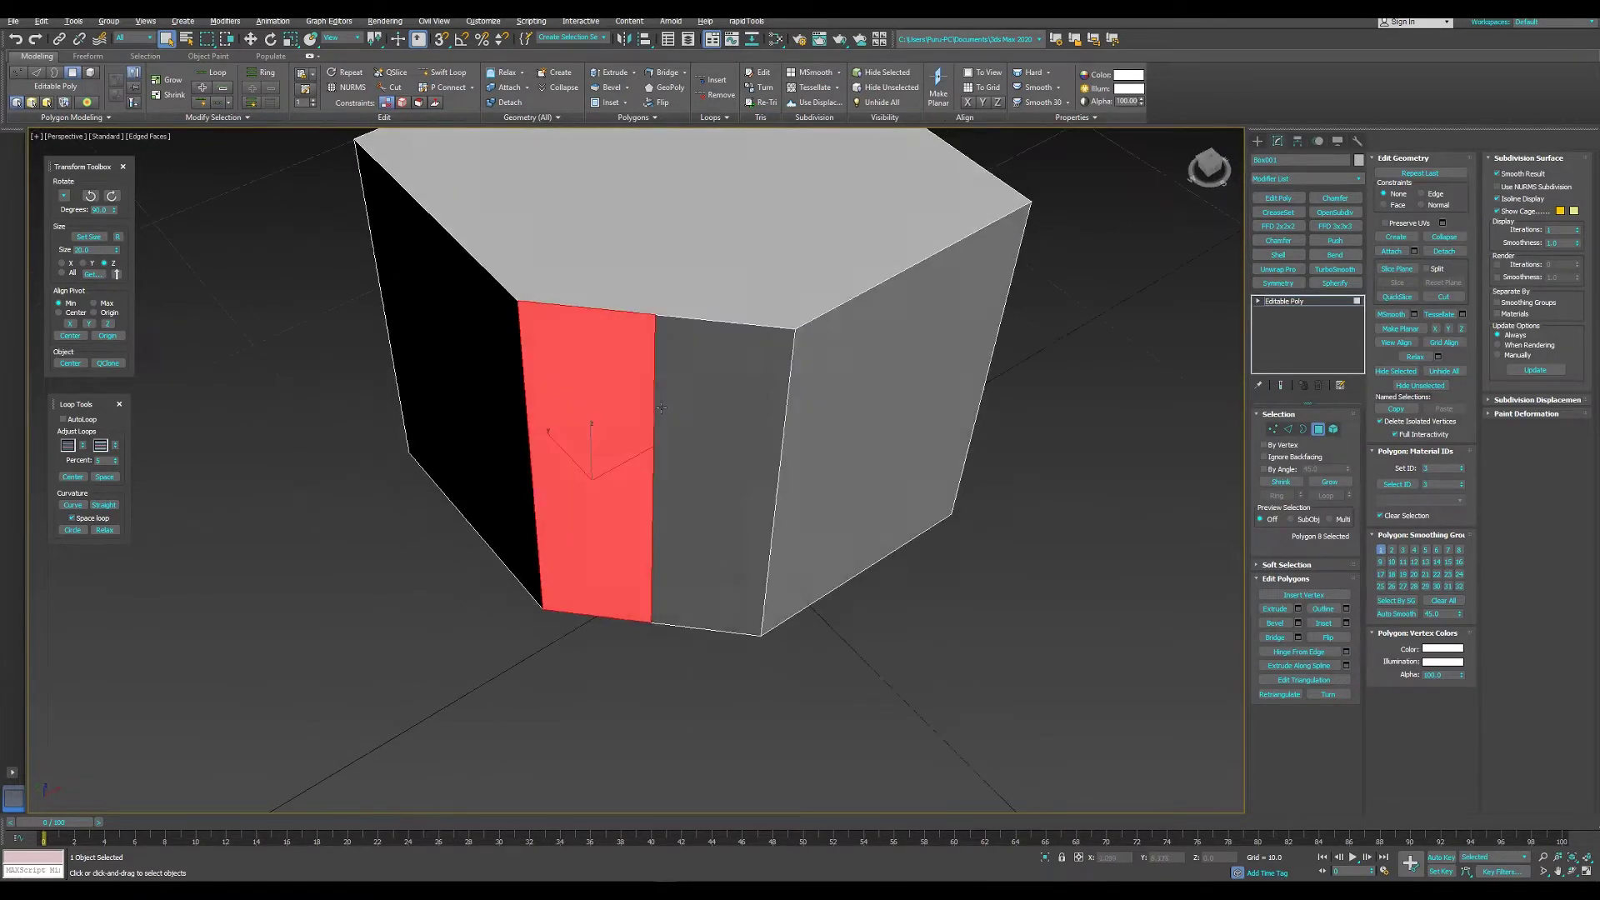
- Return the box to top level and show the Standard Primitives list
{"action": "right_click", "coordinate": [779, 400]}
{"action": "left_click", "coordinate": [747, 400]}
{"action": "middle_click_drag", "start_coordinate": [817, 428], "coordinate": [750, 392], "text": "alt"}
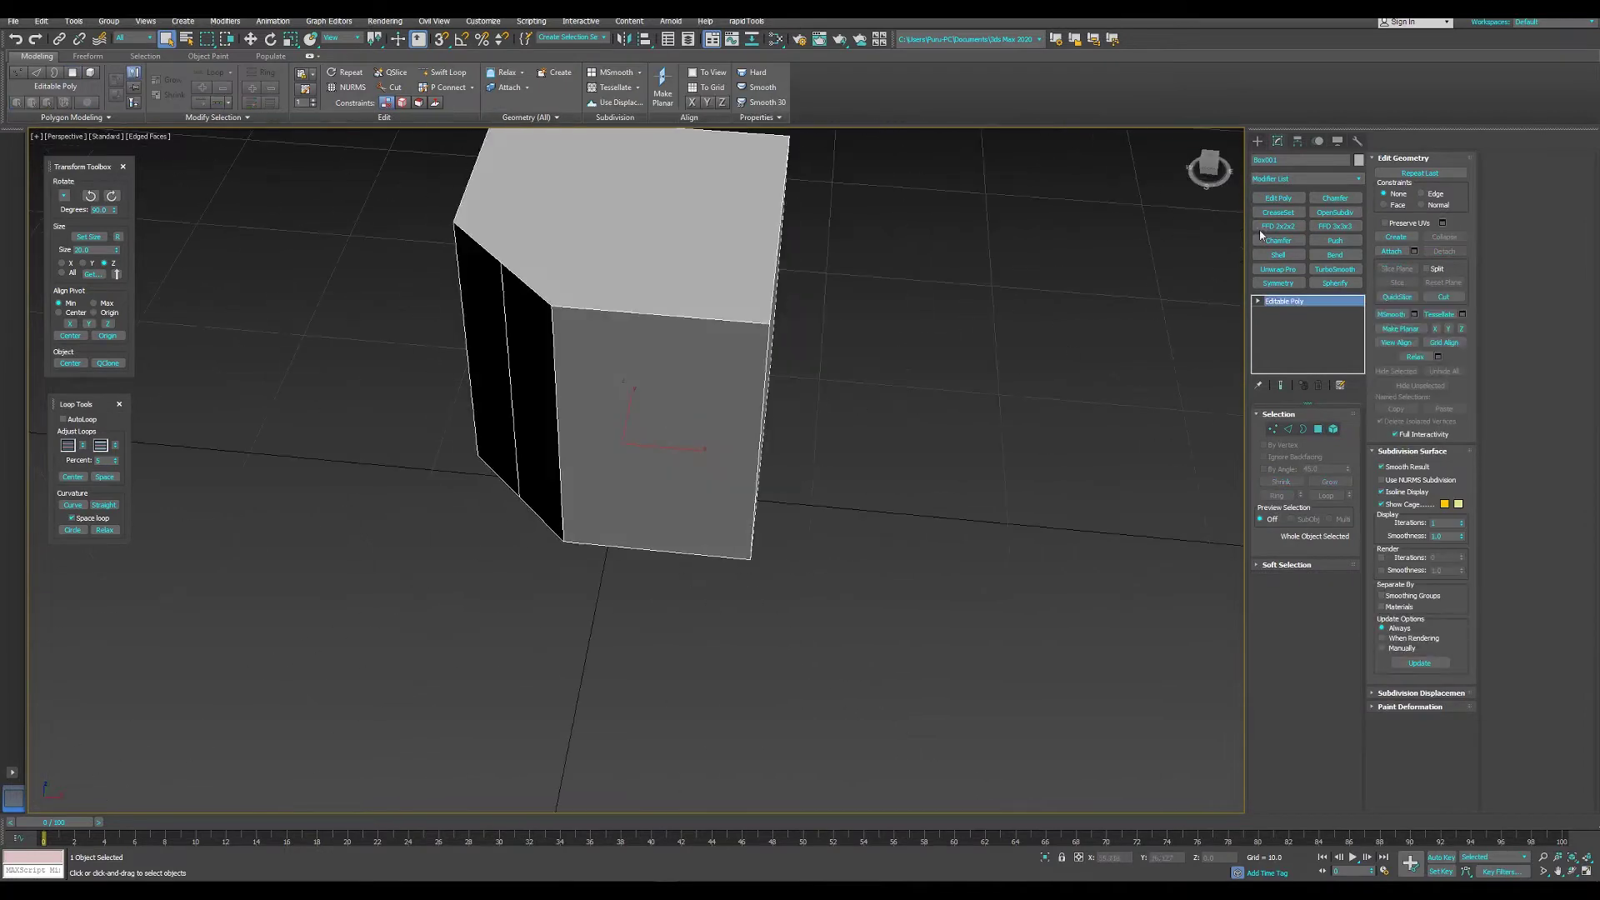
{"action": "left_click", "coordinate": [1257, 142]}
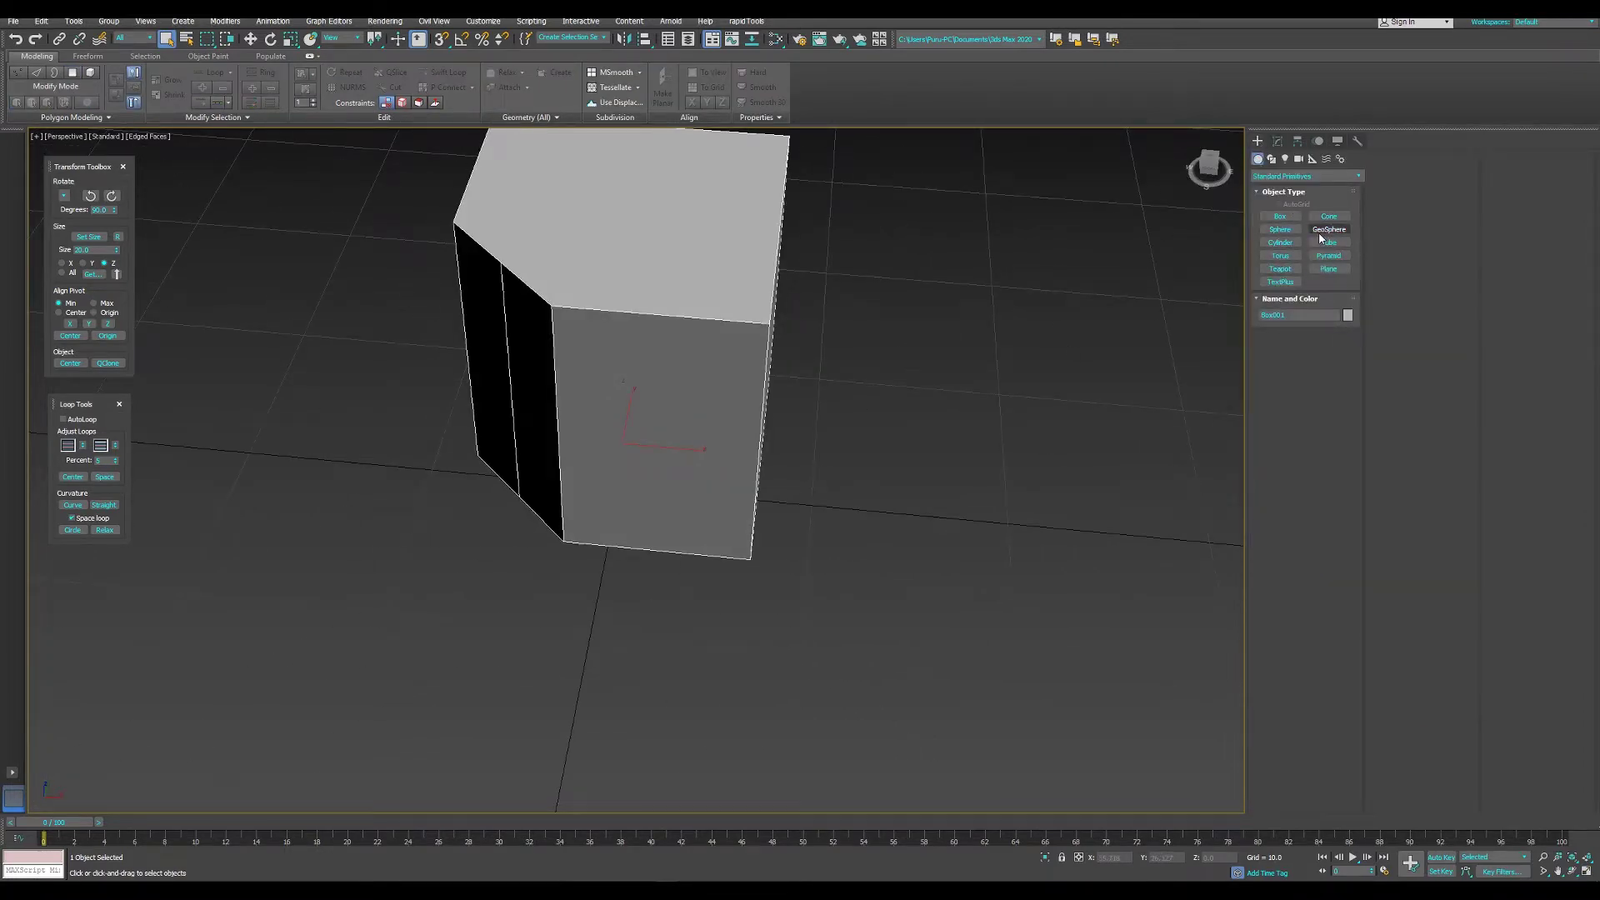
- Create a second small box, Box002, in front of the pillar
{"action": "left_click", "coordinate": [1280, 216]}
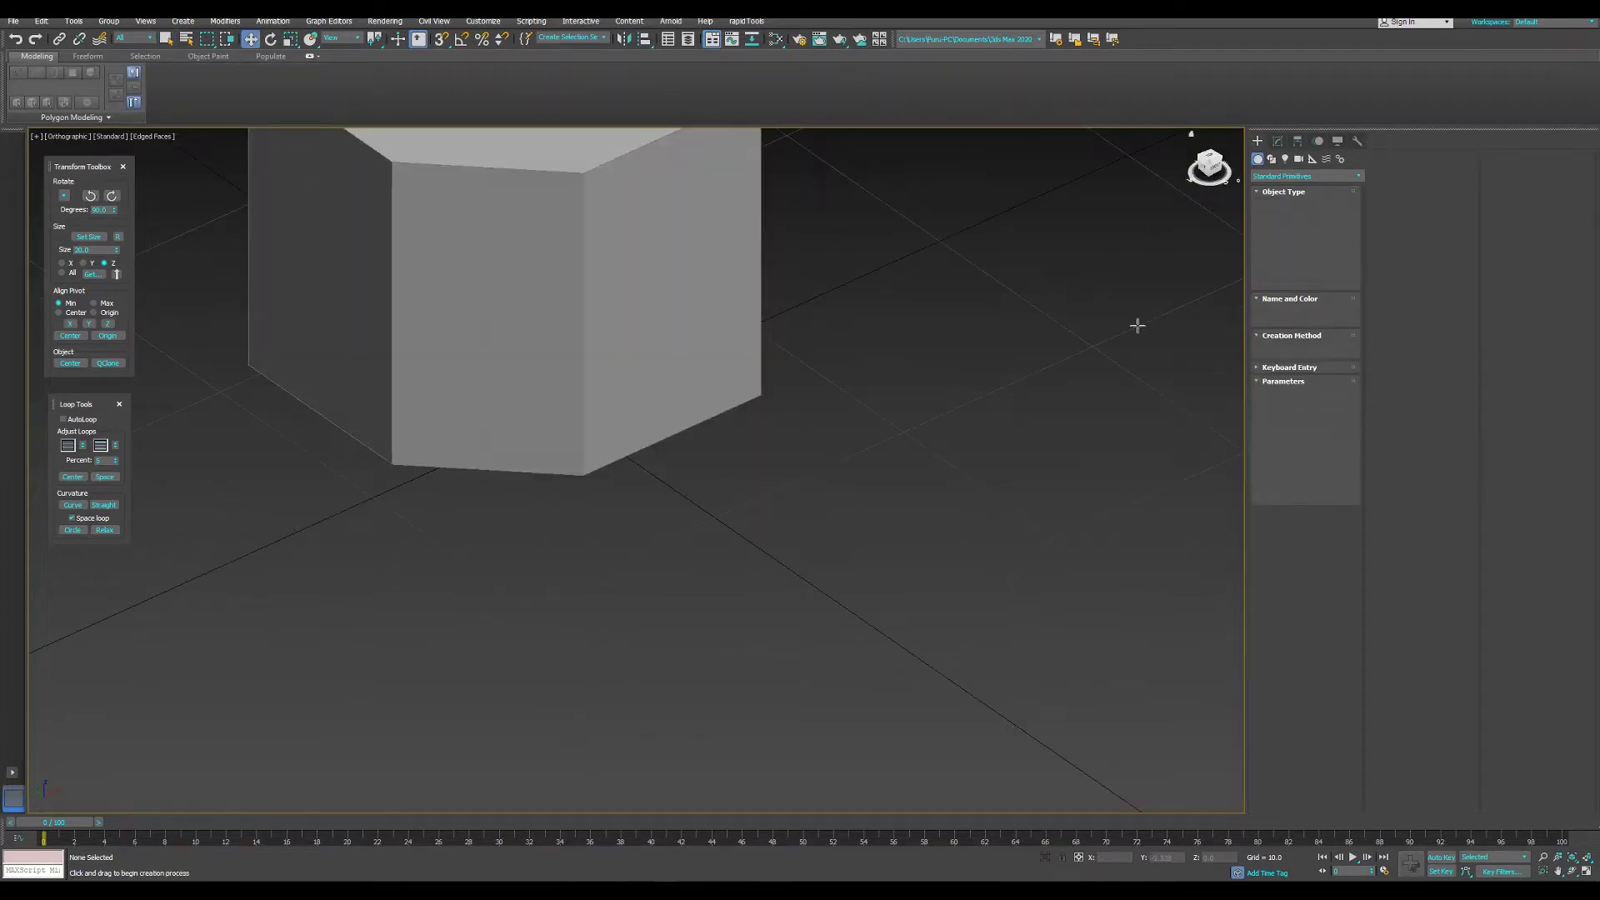
{"action": "left_click_drag", "start_coordinate": [722, 543], "coordinate": [733, 575]}
{"action": "left_click", "coordinate": [717, 559]}
{"action": "key", "text": "w"}
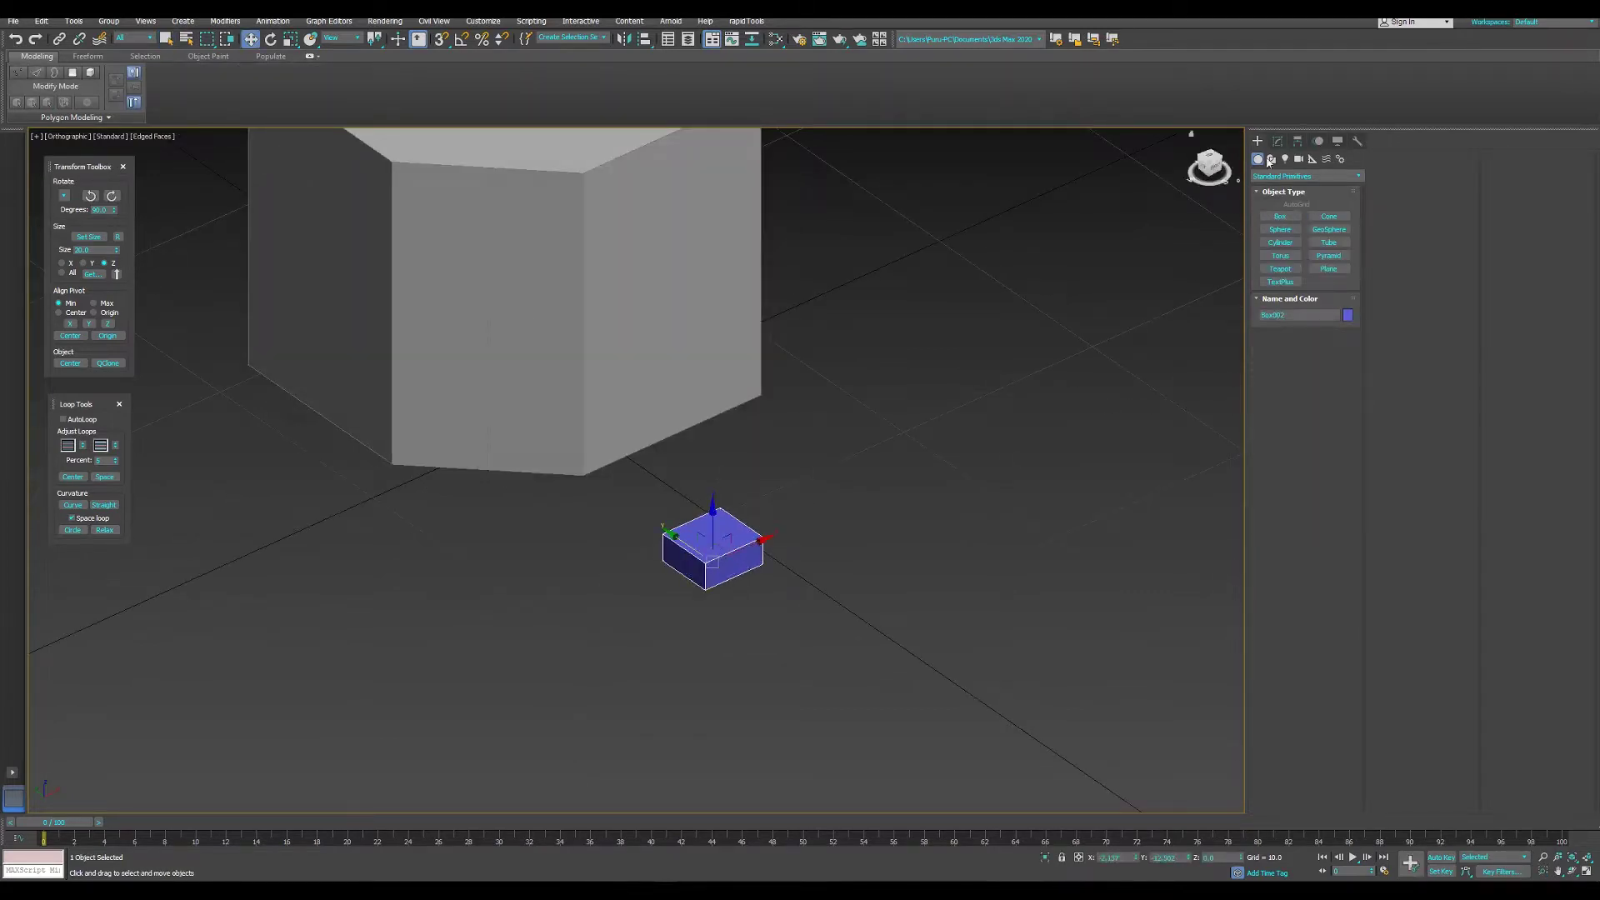
{"action": "left_click", "coordinate": [1277, 141]}
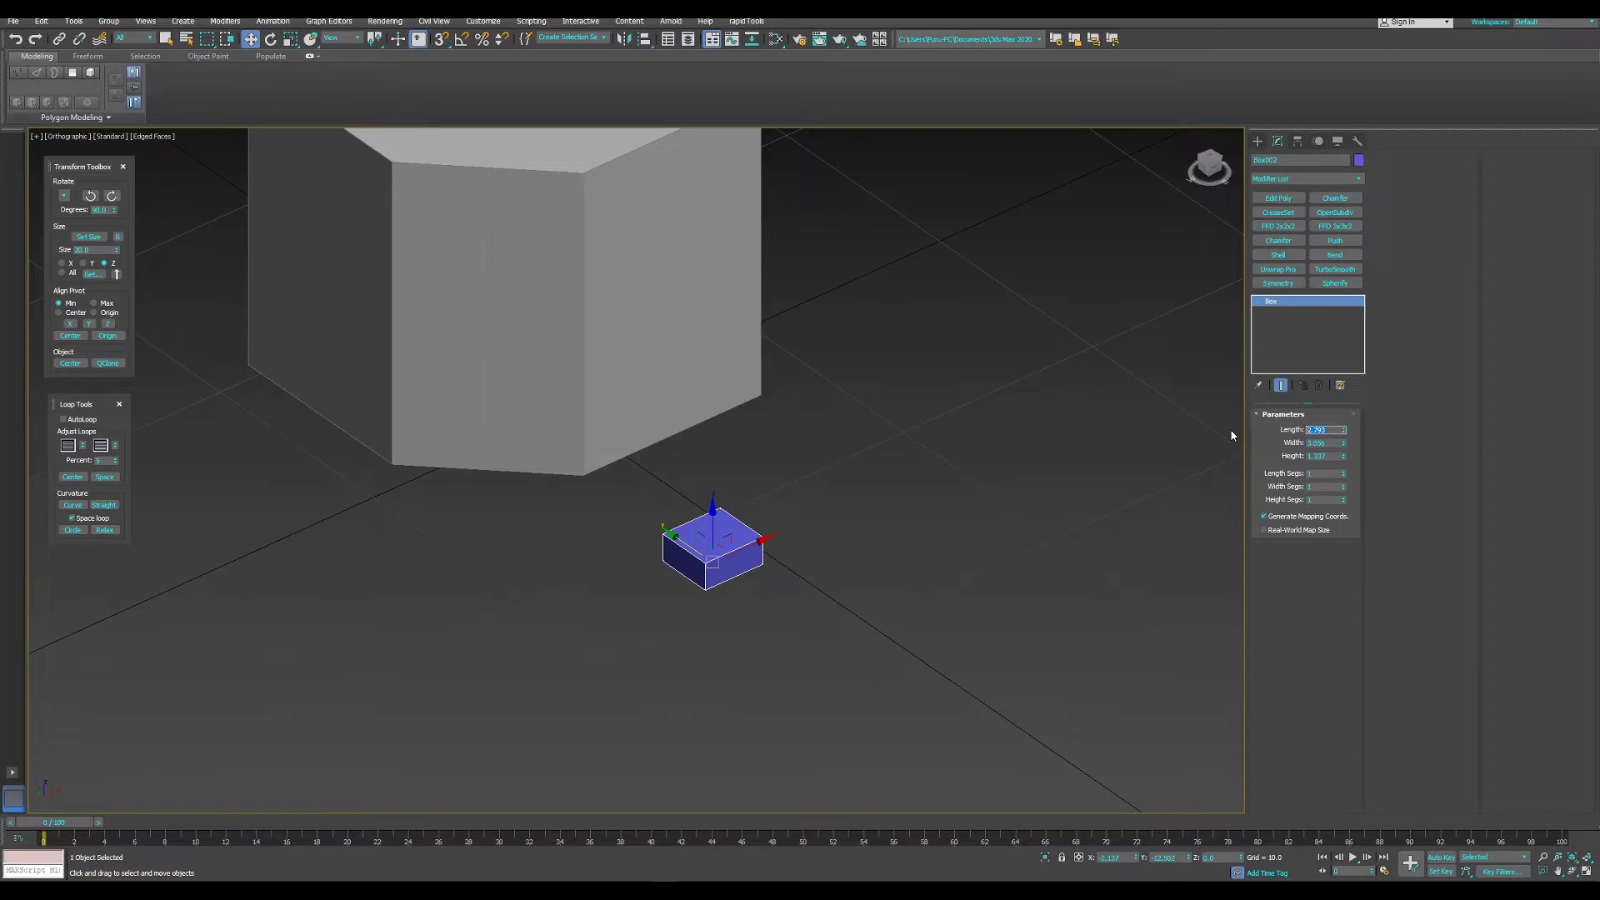
- Set Box002's length, width and height to 1.0
{"action": "type", "text": "4"}
{"action": "key", "text": "Tab"}
{"action": "type", "text": "4"}
{"action": "key", "text": "Tab"}
{"action": "type", "text": "4"}
{"action": "key", "text": "Tab"}
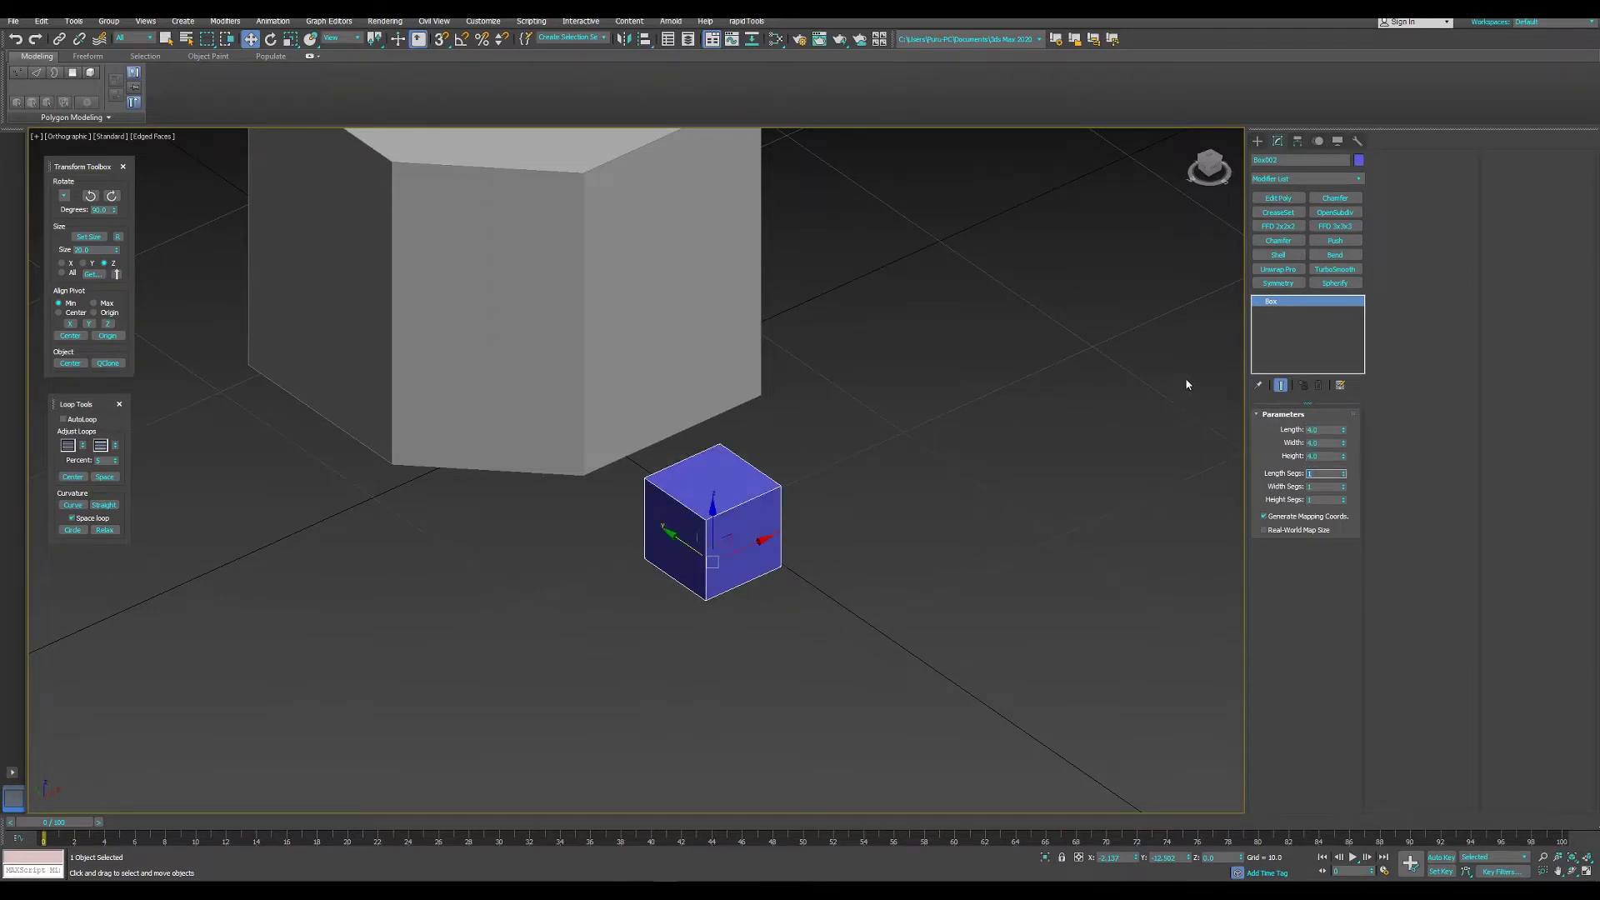
{"action": "middle_click_drag", "start_coordinate": [761, 502], "coordinate": [887, 370], "text": "alt"}
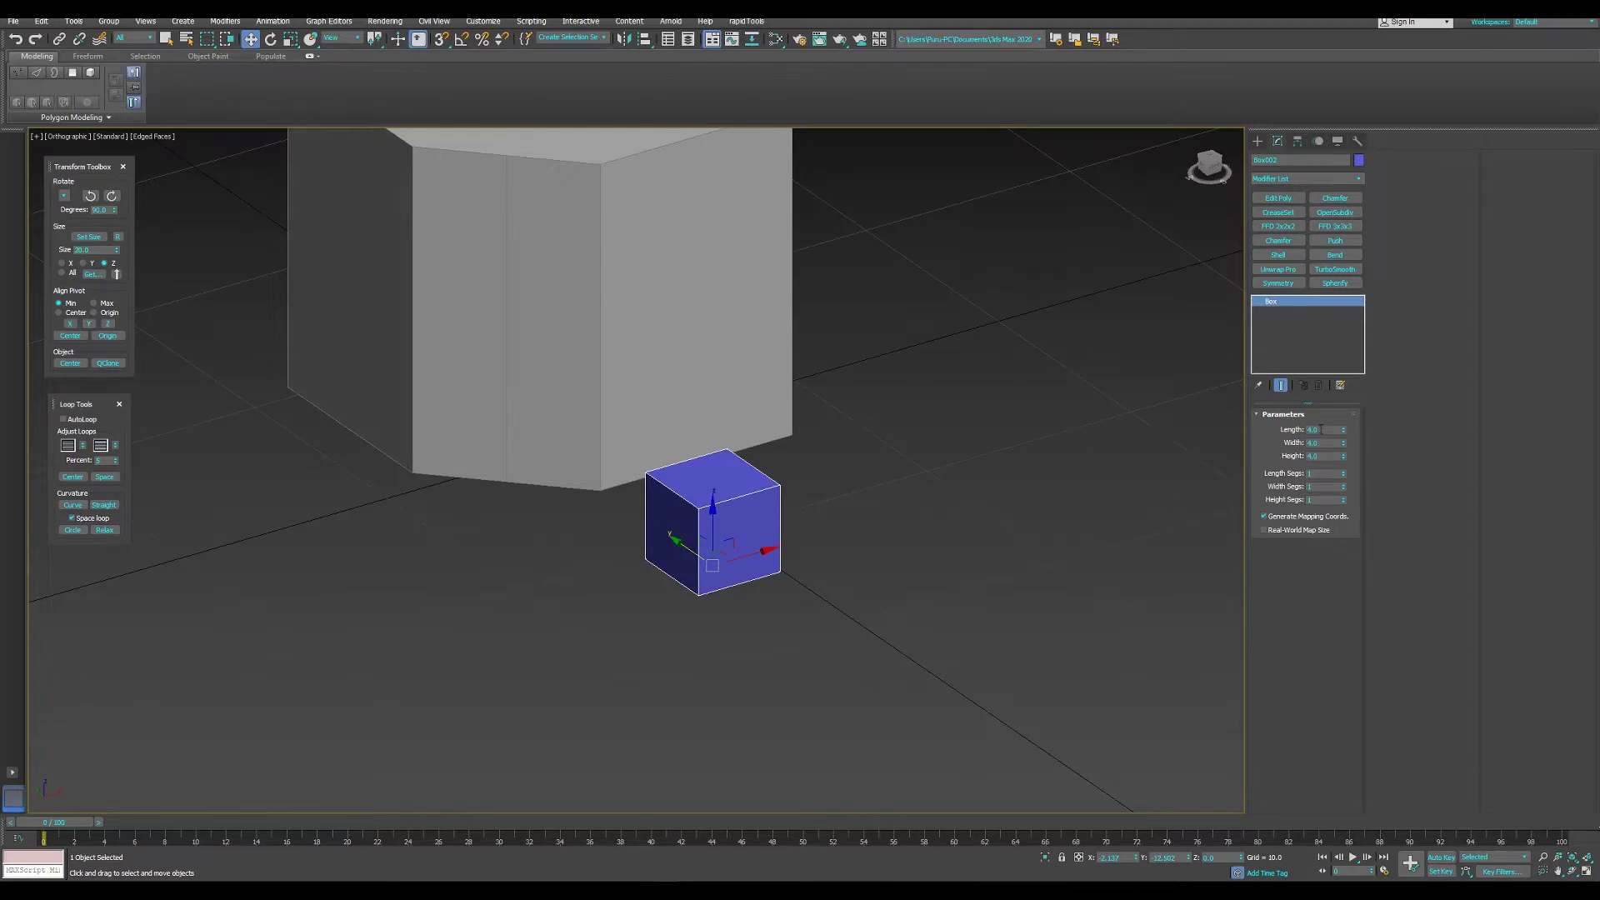
{"action": "type", "text": "1"}
{"action": "key", "text": "Tab"}
{"action": "type", "text": "1"}
{"action": "key", "text": "Tab"}
{"action": "type", "text": "1"}
{"action": "key", "text": "Tab"}
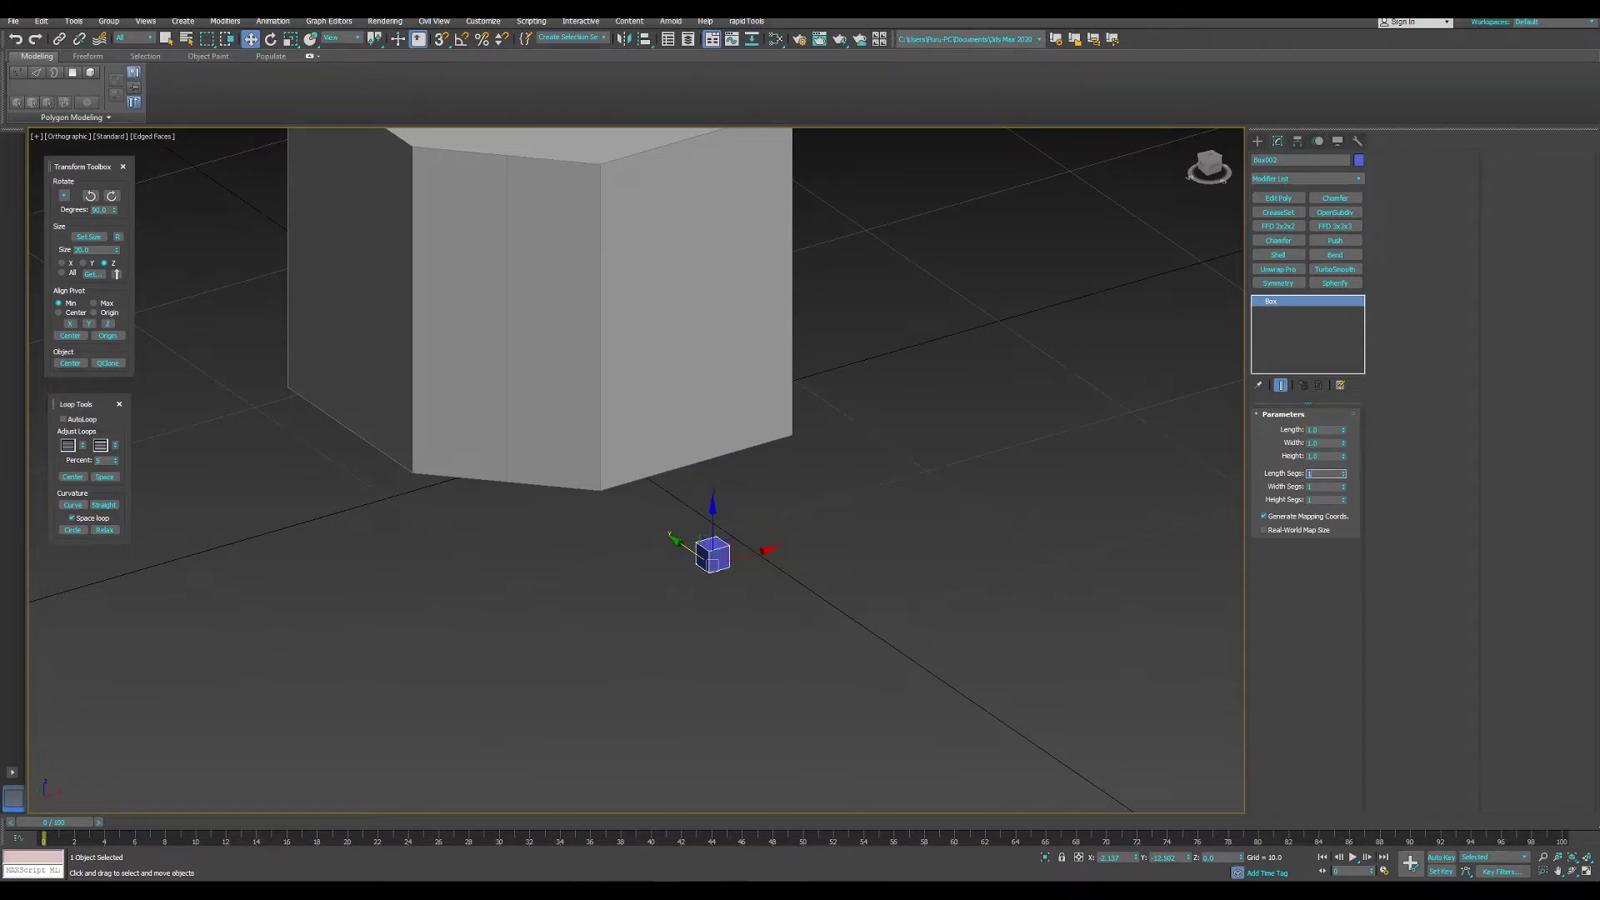
{"action": "middle_click_drag", "start_coordinate": [861, 540], "coordinate": [751, 548], "text": "alt"}
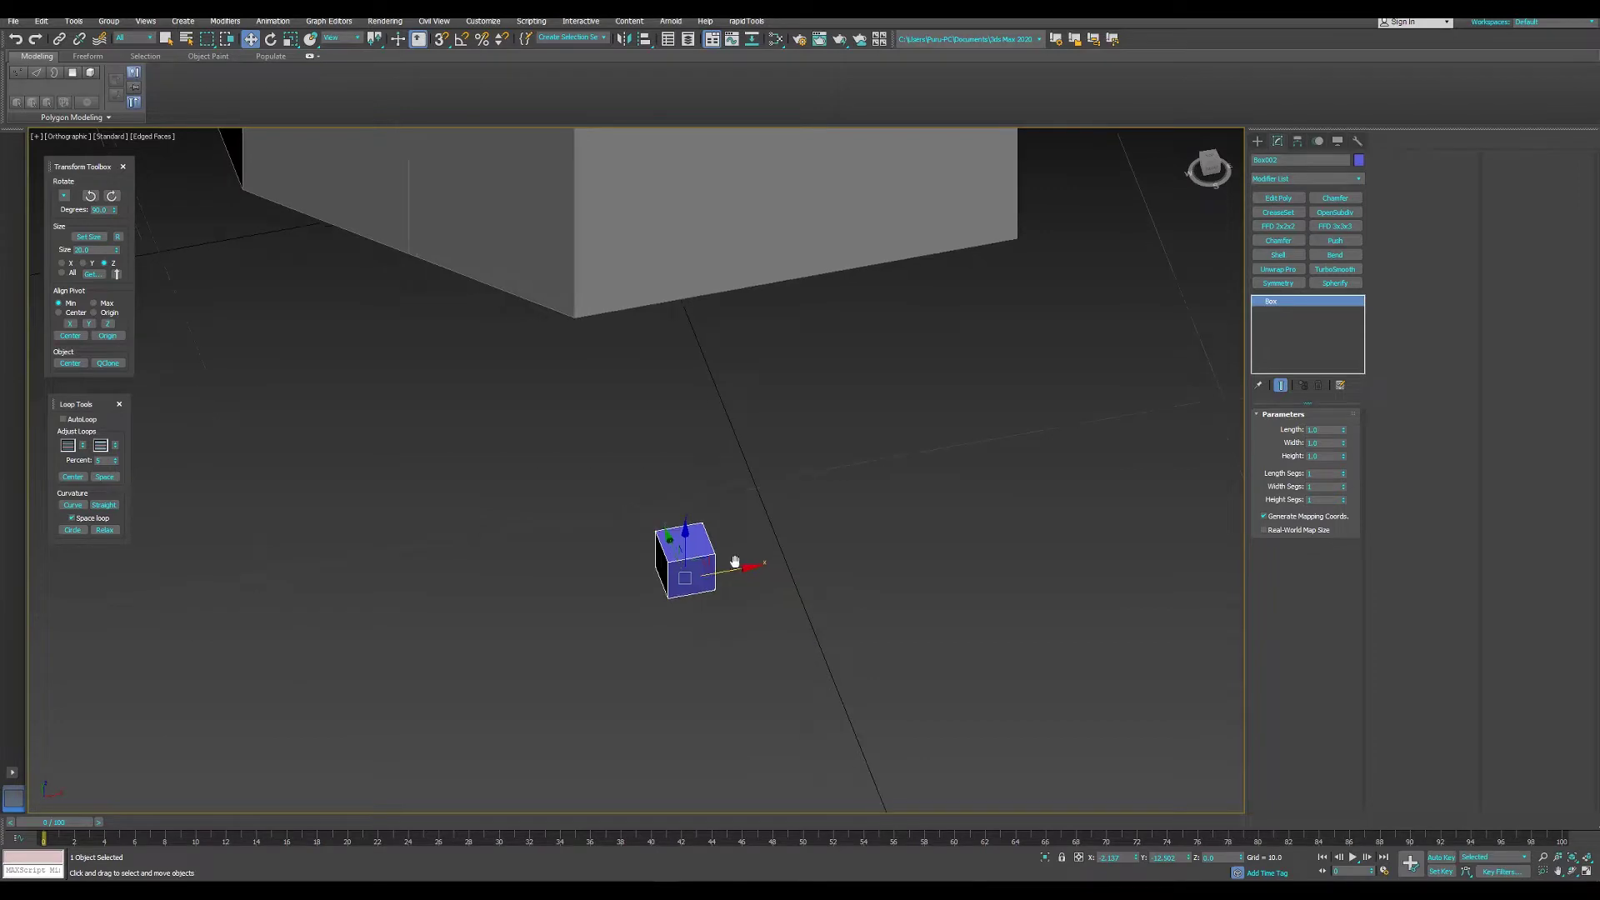
{"action": "middle_click_drag", "start_coordinate": [736, 559], "coordinate": [775, 541], "text": "alt"}
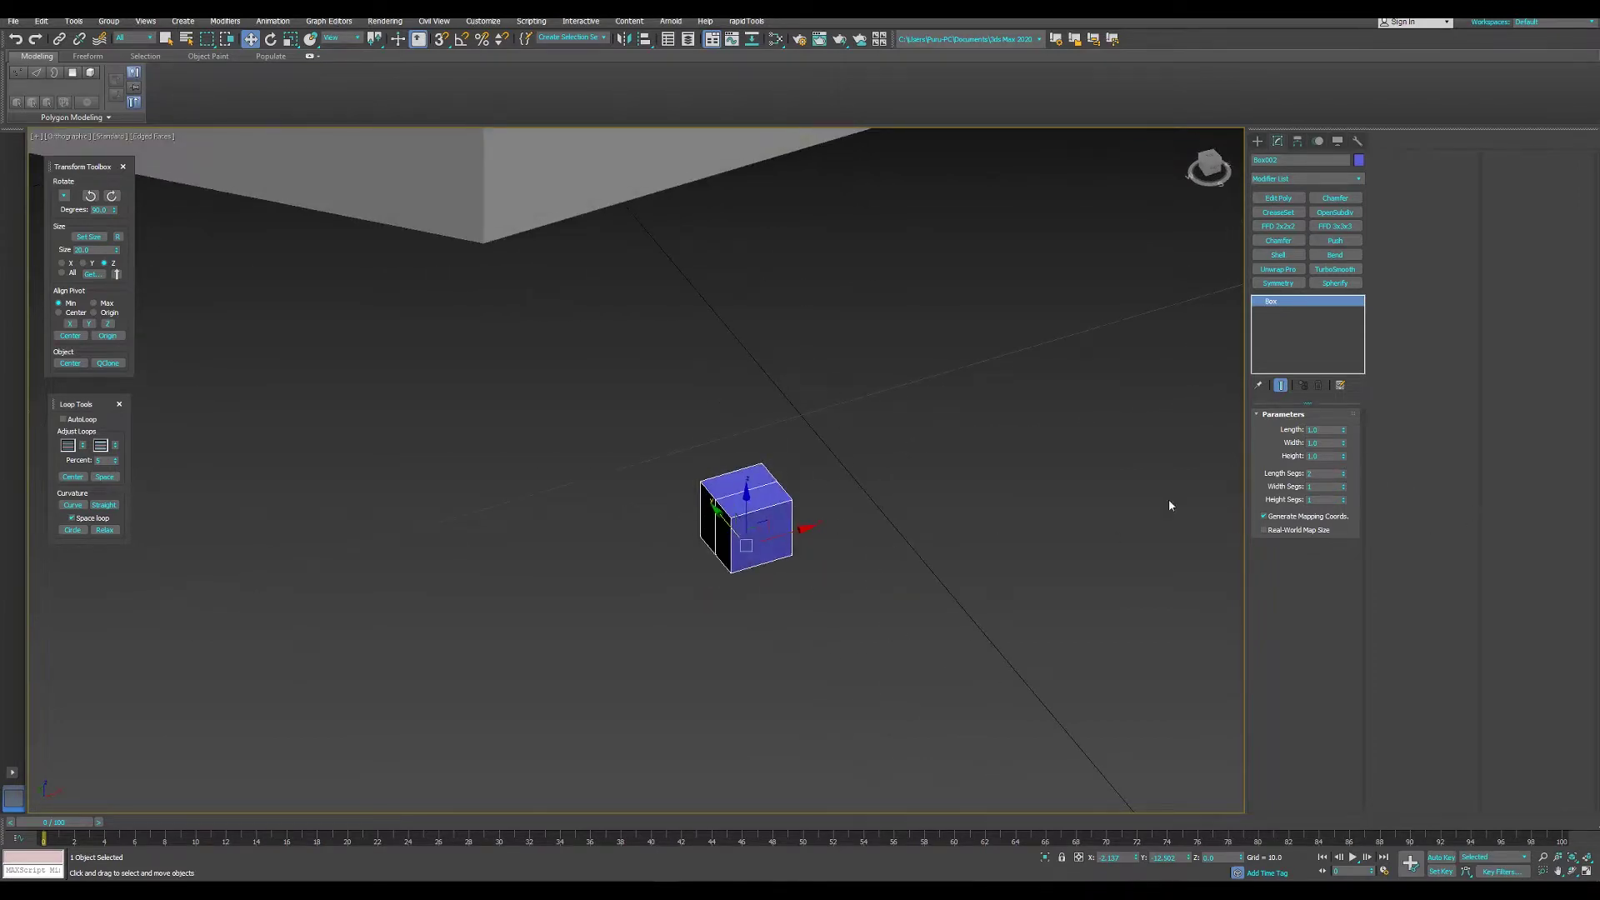
{"action": "middle_click_drag", "start_coordinate": [1169, 505], "coordinate": [1256, 517]}
{"action": "mouse_move", "coordinate": [1150, 506]}
{"action": "middle_mouse_down", "text": "alt"}
{"action": "mouse_move", "coordinate": [956, 504]}
{"action": "mouse_move", "coordinate": [850, 525]}
{"action": "mouse_move", "coordinate": [786, 372]}
{"action": "mouse_move", "coordinate": [867, 404]}
{"action": "middle_mouse_up", "text": "alt"}
- Add an Edit Poly modifier to the small cube and select one of its edges
{"action": "left_click", "coordinate": [1278, 200]}
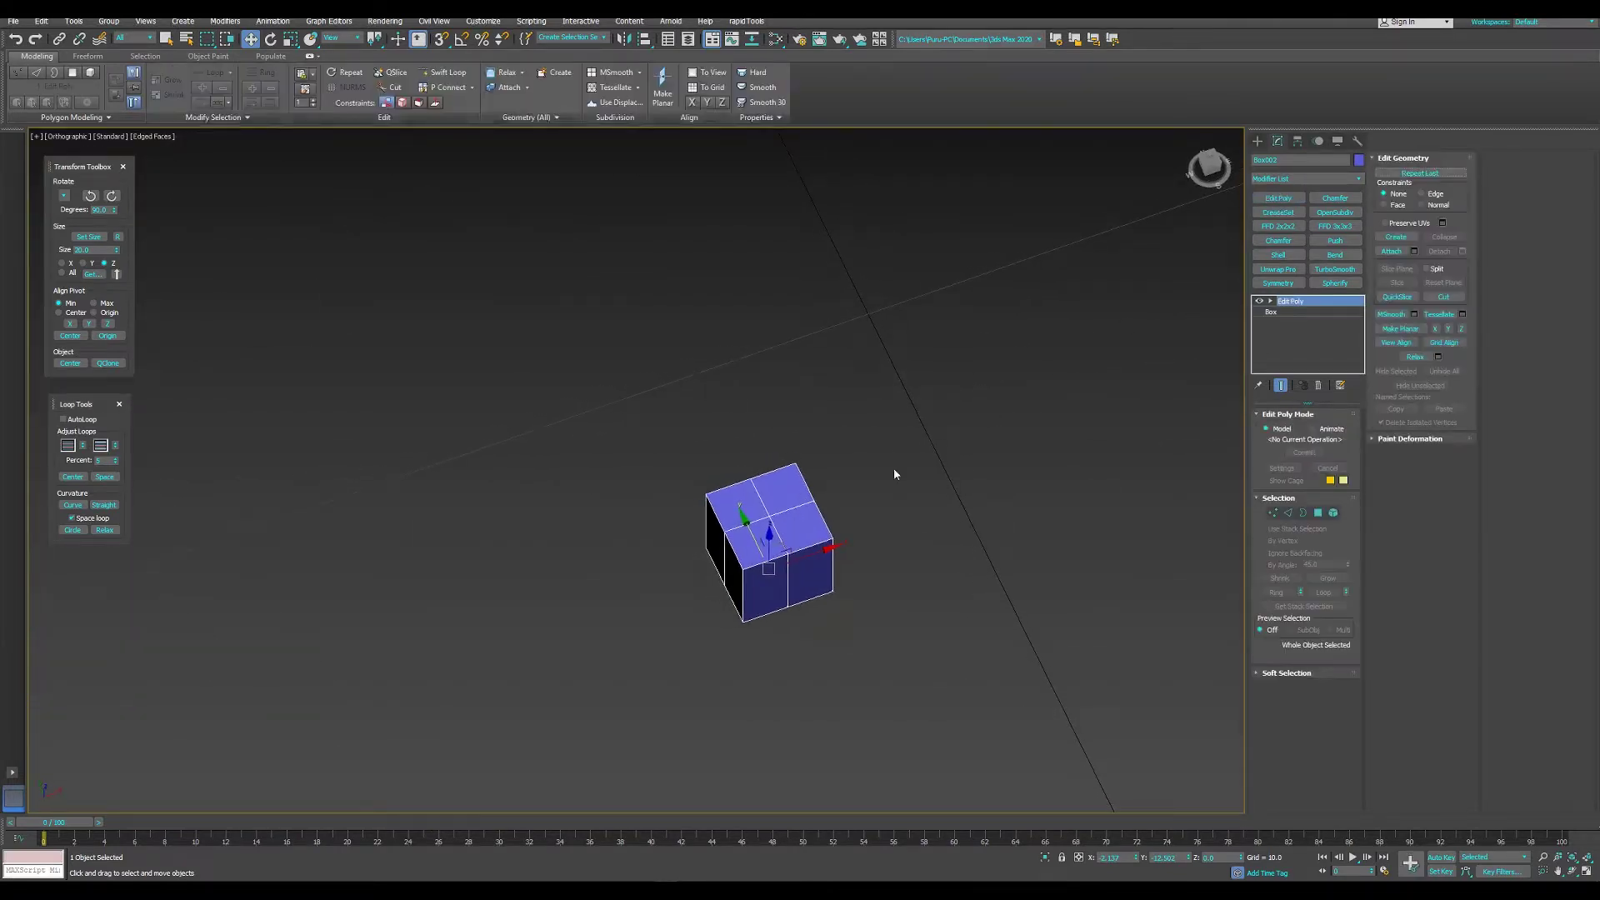
{"action": "mouse_move", "coordinate": [892, 468]}
{"action": "middle_mouse_down", "text": "alt"}
{"action": "mouse_move", "coordinate": [845, 513]}
{"action": "mouse_move", "coordinate": [748, 513]}
{"action": "mouse_move", "coordinate": [704, 536]}
{"action": "mouse_move", "coordinate": [982, 544]}
{"action": "middle_mouse_up", "text": "alt"}
{"action": "scroll", "coordinate": [813, 520], "scroll_direction": "up", "scroll_amount": 3}
{"action": "scroll", "coordinate": [692, 540], "scroll_direction": "up", "scroll_amount": 2}
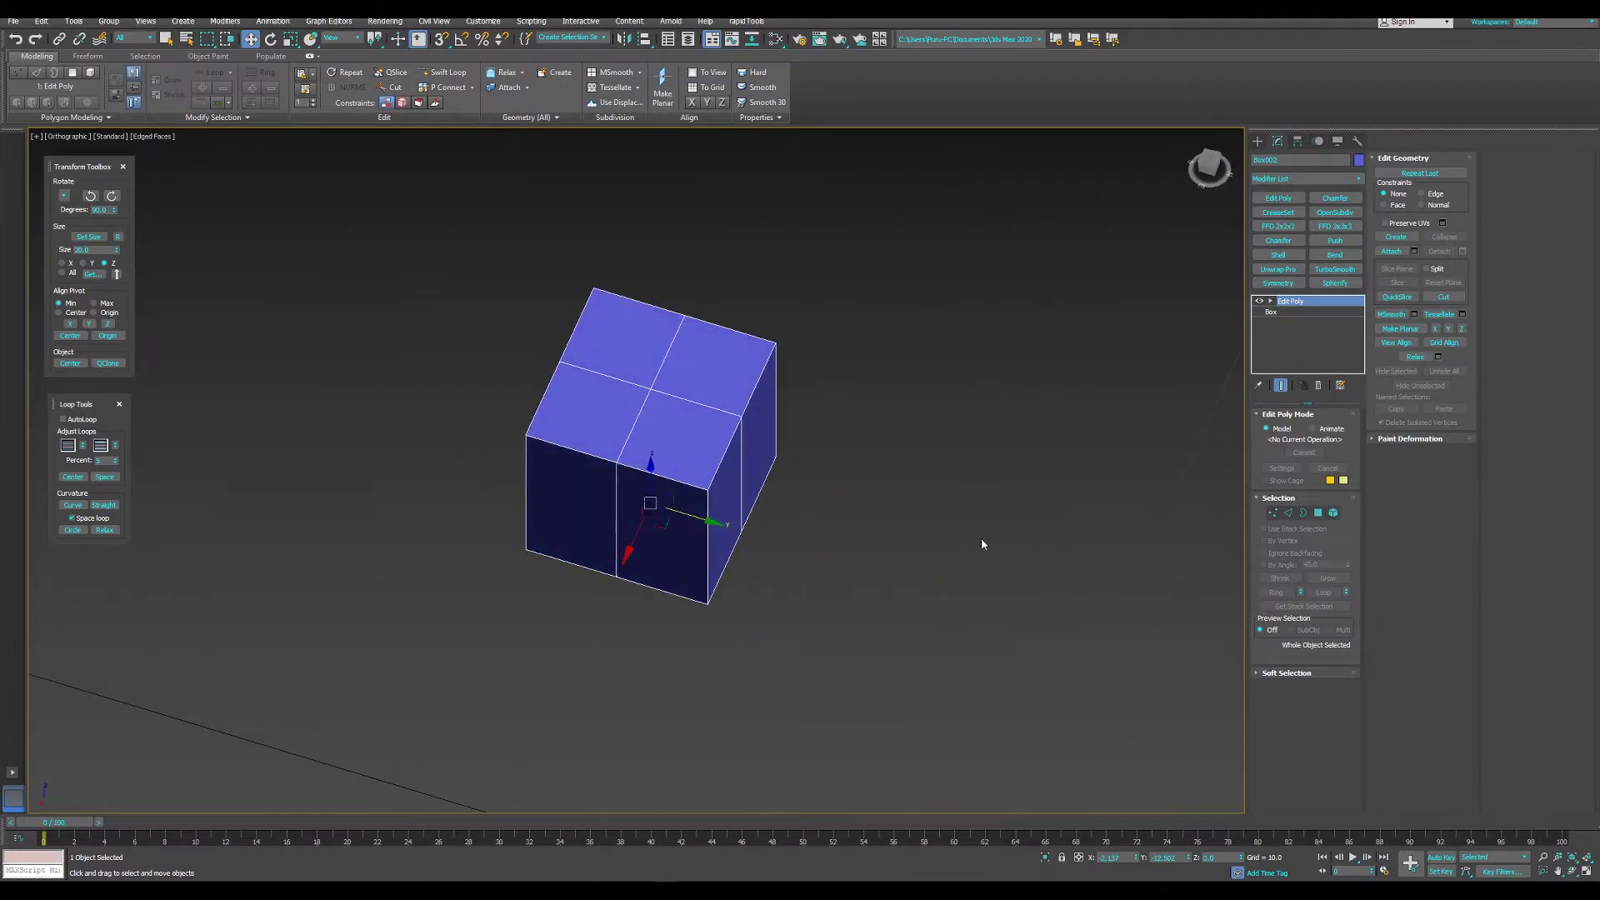
{"action": "left_click", "coordinate": [1288, 512]}
{"action": "left_click", "coordinate": [740, 473]}
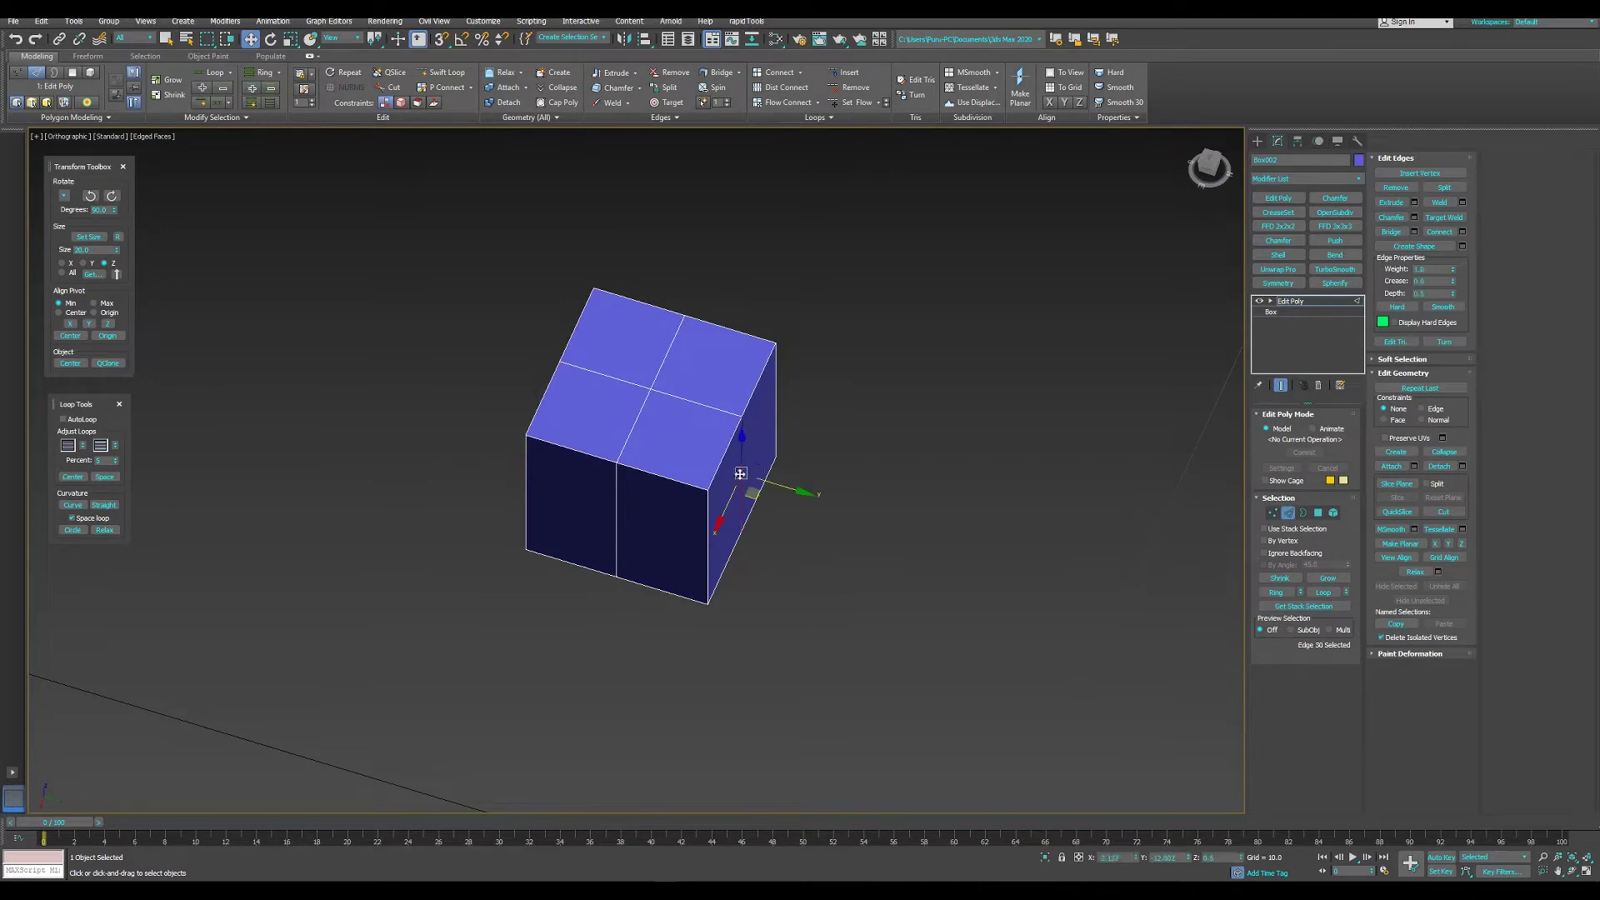
{"action": "mouse_move", "coordinate": [850, 500]}
{"action": "middle_mouse_down", "text": "alt"}
{"action": "mouse_move", "coordinate": [868, 495]}
{"action": "mouse_move", "coordinate": [861, 444]}
{"action": "mouse_move", "coordinate": [964, 450]}
{"action": "mouse_move", "coordinate": [949, 406]}
{"action": "mouse_move", "coordinate": [1013, 515]}
{"action": "middle_mouse_up", "text": "alt"}
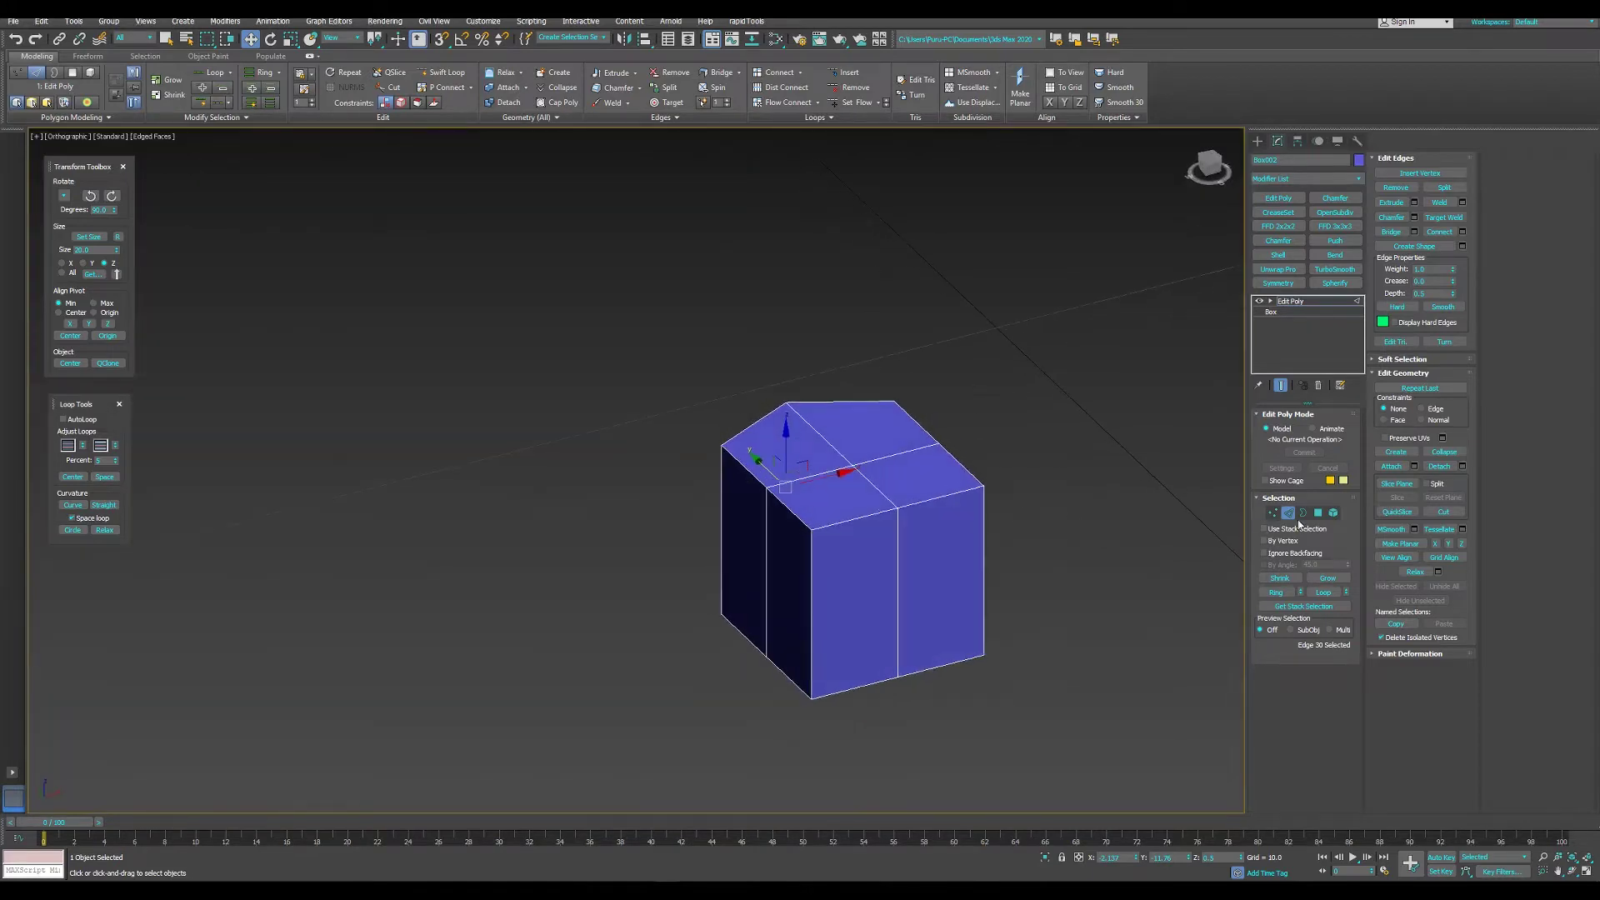
- Raise the top-centre vertex into a peak, return to top level and deselect
{"action": "left_click", "coordinate": [1273, 513]}
{"action": "left_click", "coordinate": [854, 468]}
{"action": "left_click_drag", "start_coordinate": [857, 419], "coordinate": [855, 396]}
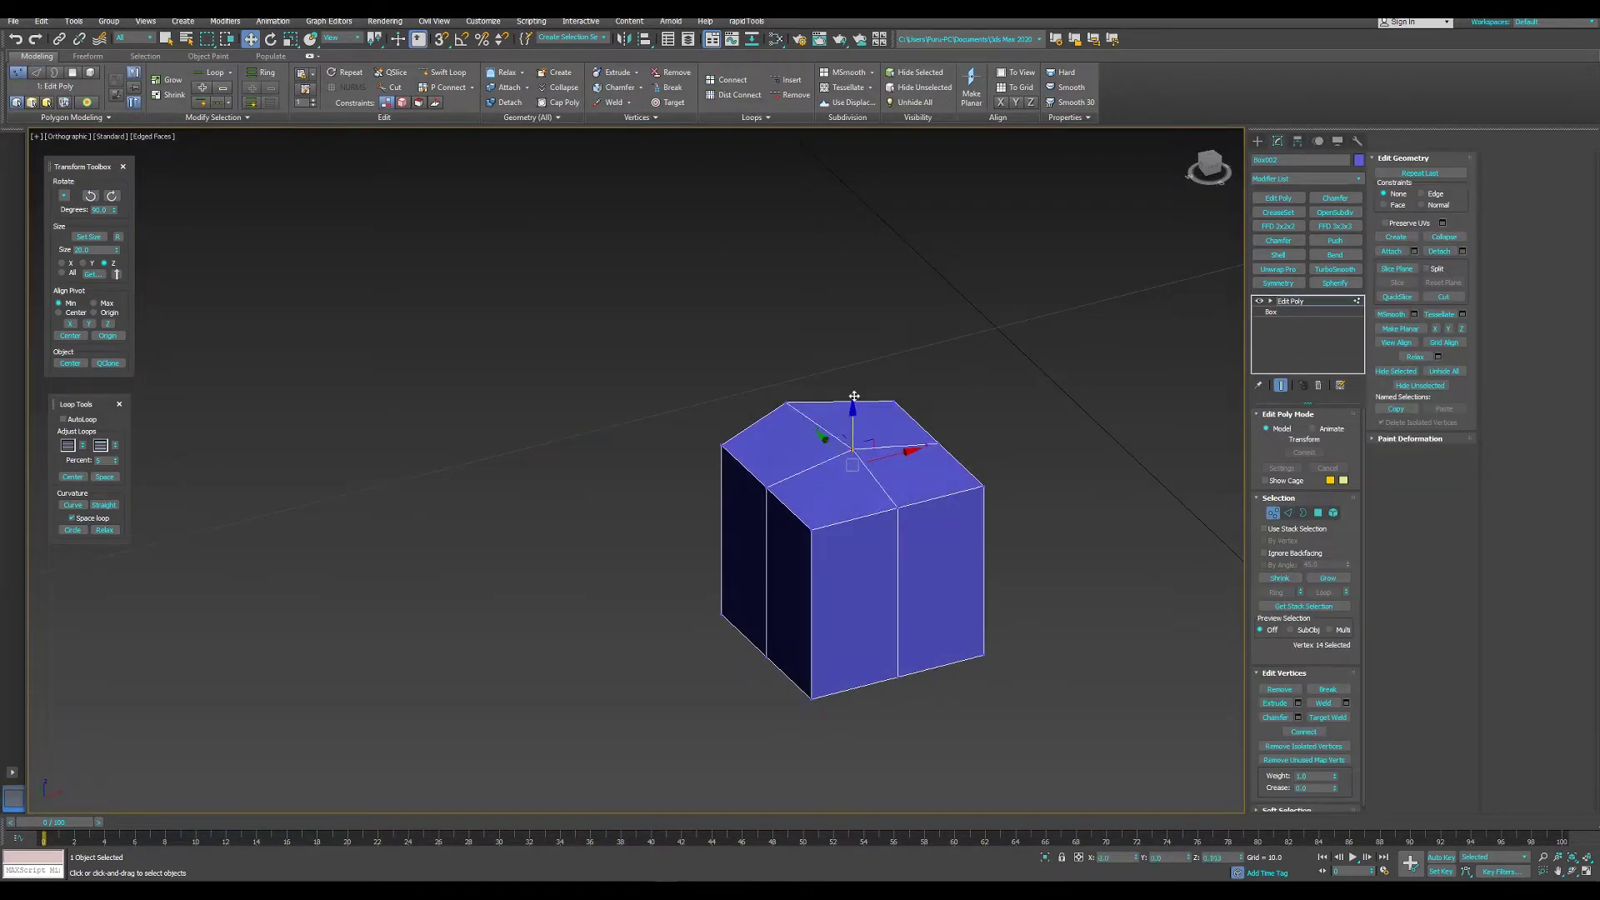
{"action": "mouse_move", "coordinate": [854, 396]}
{"action": "middle_mouse_down", "text": "alt"}
{"action": "mouse_move", "coordinate": [947, 404]}
{"action": "mouse_move", "coordinate": [1002, 449]}
{"action": "mouse_move", "coordinate": [872, 512]}
{"action": "middle_mouse_up", "text": "alt"}
{"action": "right_click", "coordinate": [1000, 395]}
{"action": "left_click", "coordinate": [954, 426]}
{"action": "scroll", "coordinate": [954, 427], "scroll_direction": "down", "scroll_amount": 3}
{"action": "left_click", "coordinate": [986, 450]}
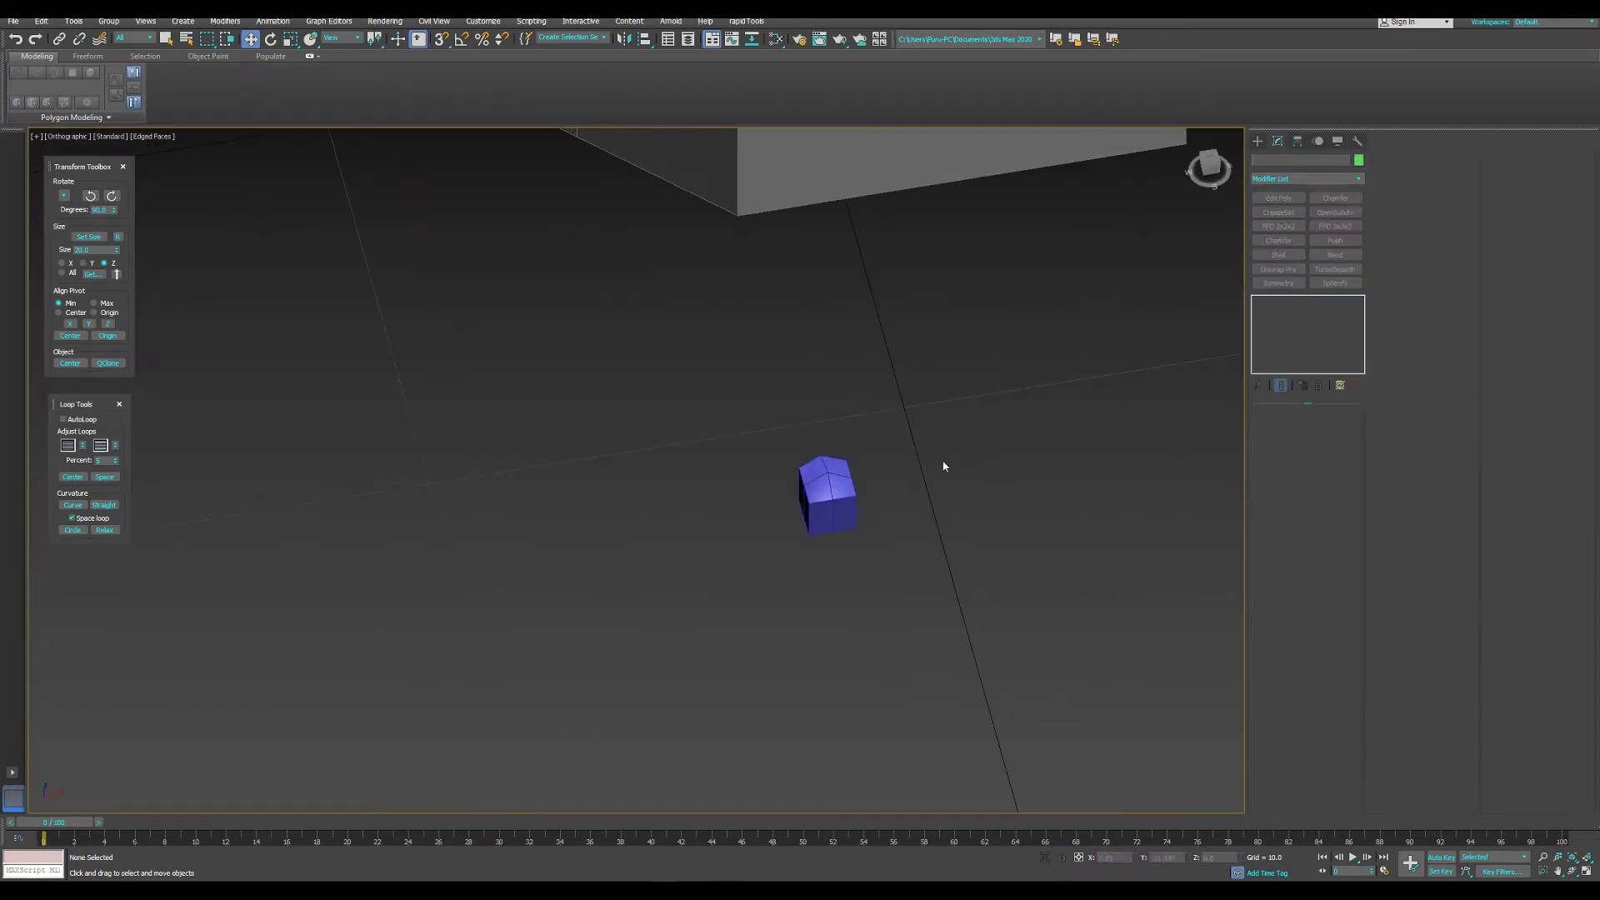
- Clone the box as a Copy named Box003
{"action": "mouse_move", "coordinate": [944, 466]}
{"action": "middle_mouse_down", "text": "alt"}
{"action": "mouse_move", "coordinate": [827, 508]}
{"action": "mouse_move", "coordinate": [868, 385]}
{"action": "mouse_move", "coordinate": [900, 435]}
{"action": "middle_mouse_up", "text": "alt"}
{"action": "left_click", "coordinate": [873, 357]}
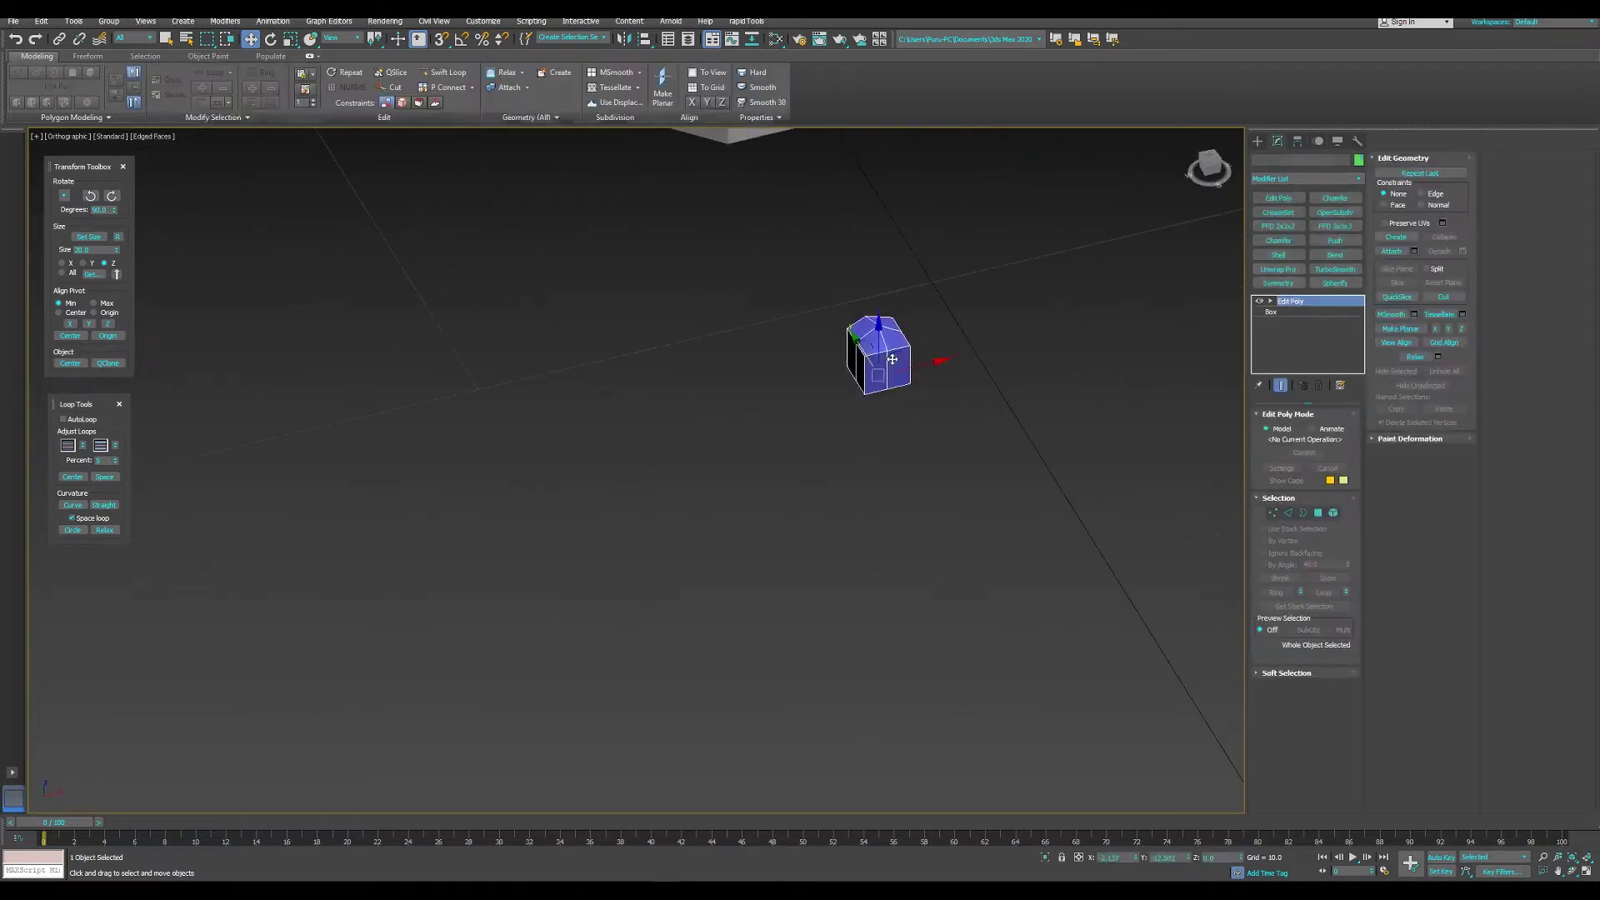
{"action": "middle_click_drag", "start_coordinate": [874, 357], "coordinate": [917, 470], "text": "alt"}
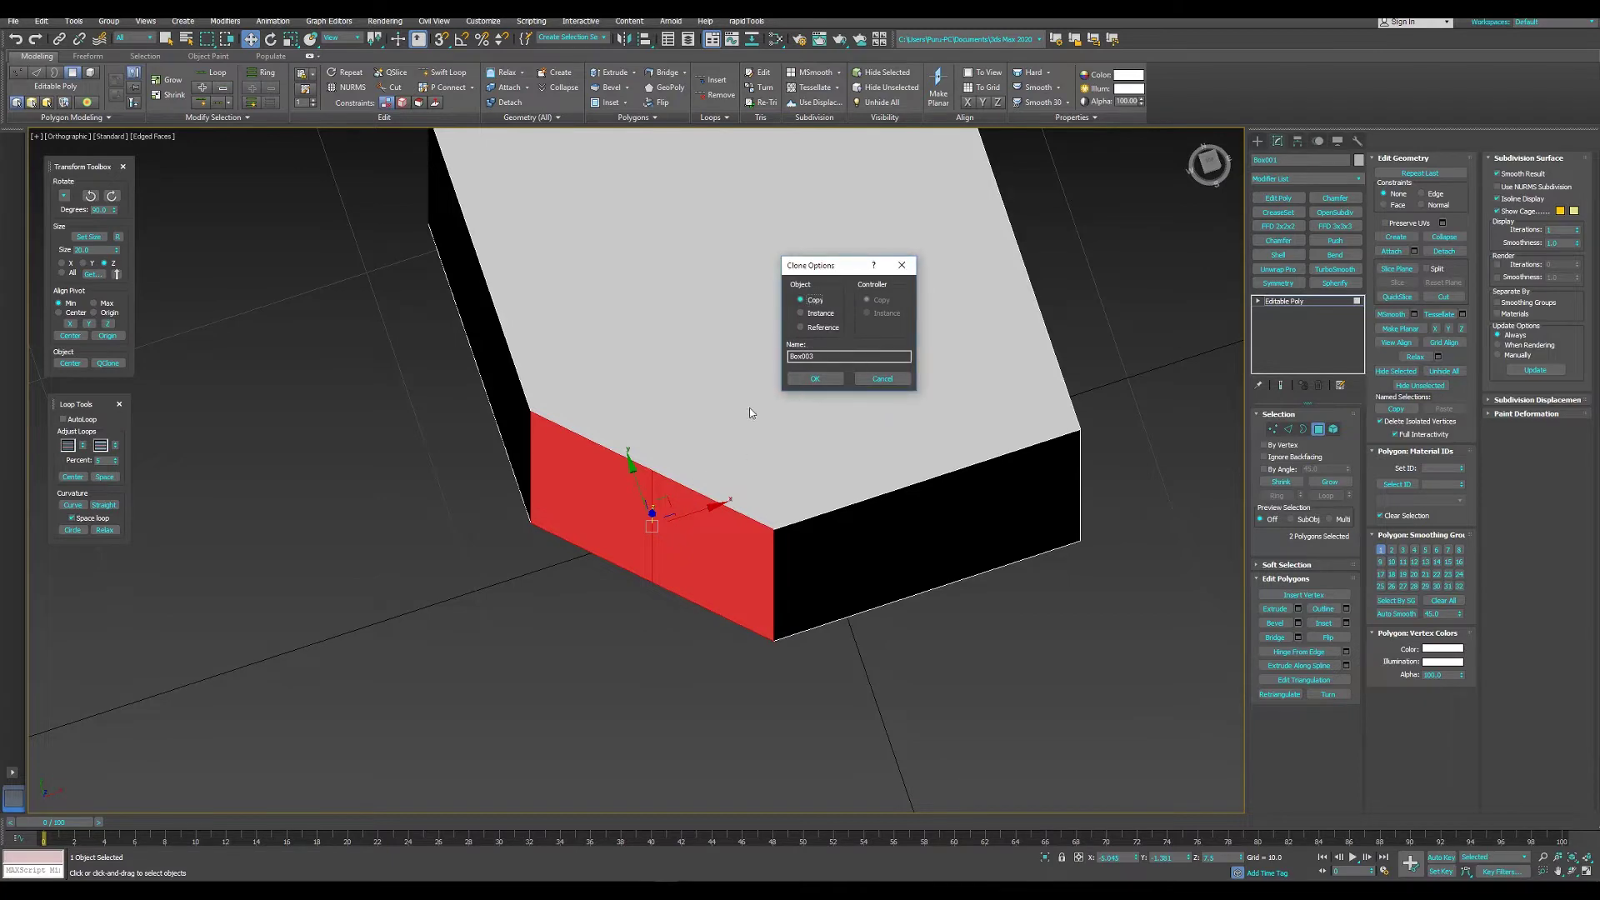
{"action": "left_click", "coordinate": [823, 377]}
{"action": "middle_click_drag", "start_coordinate": [654, 511], "coordinate": [598, 512], "text": "alt"}
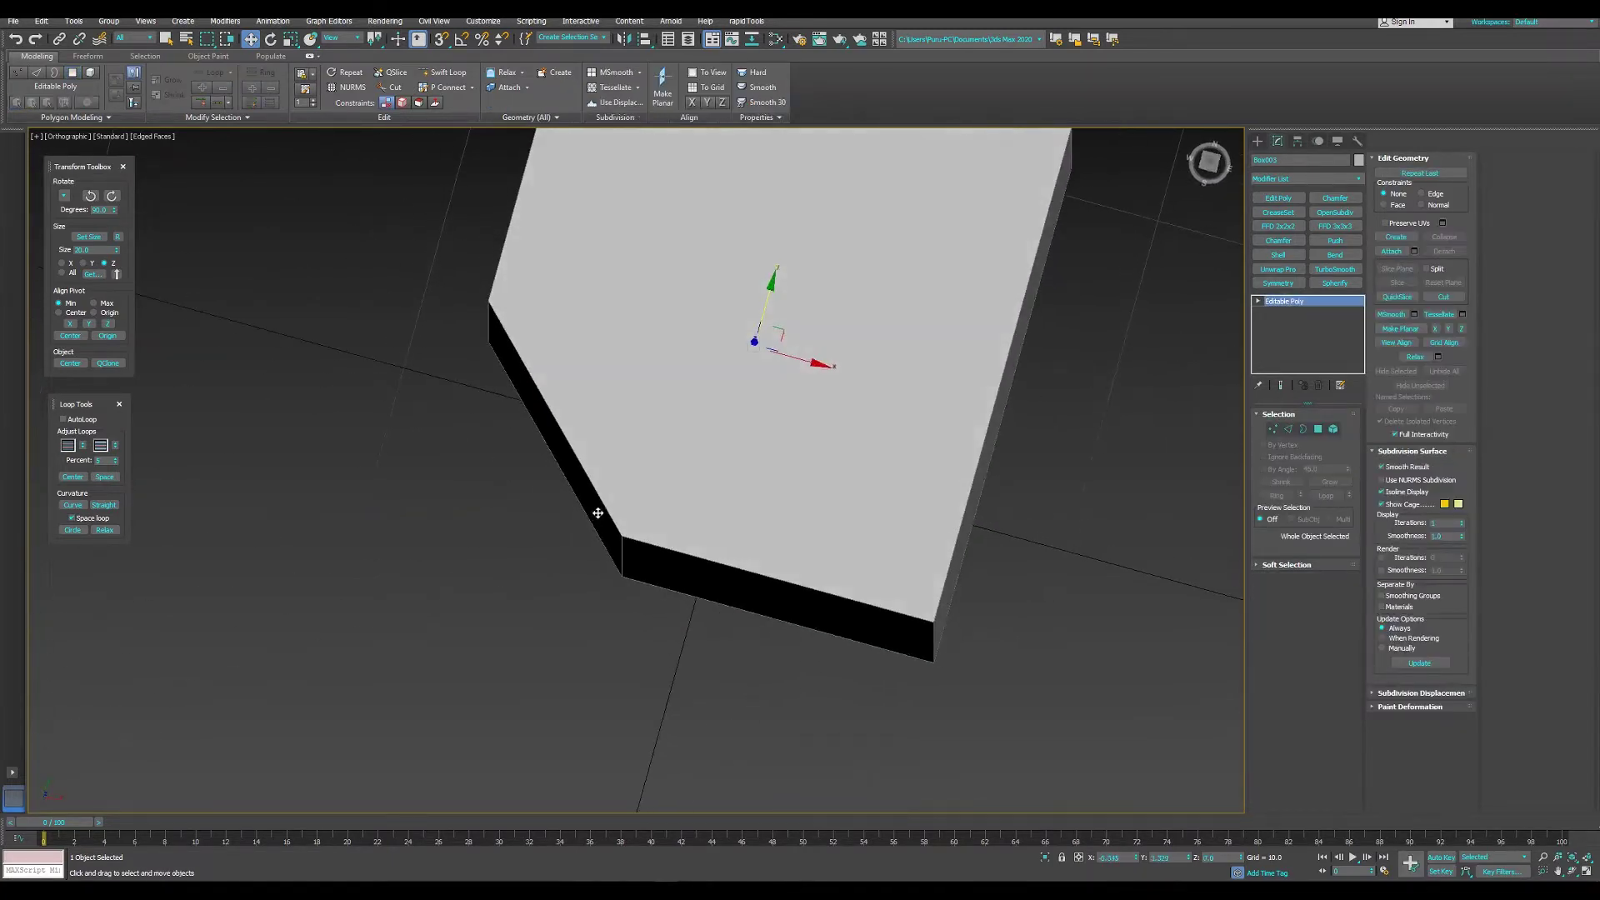
- Invert and then clear the box's polygon selection, returning to top level
{"action": "right_click", "coordinate": [718, 454]}
{"action": "left_click", "coordinate": [685, 443]}
{"action": "middle_click_drag", "start_coordinate": [683, 444], "coordinate": [758, 362], "text": "alt"}
{"action": "mouse_move", "coordinate": [754, 527]}
{"action": "middle_mouse_down", "text": "alt"}
{"action": "mouse_move", "coordinate": [673, 543]}
{"action": "mouse_move", "coordinate": [1234, 442]}
{"action": "middle_mouse_up", "text": "alt"}
{"action": "left_click", "coordinate": [1317, 428]}
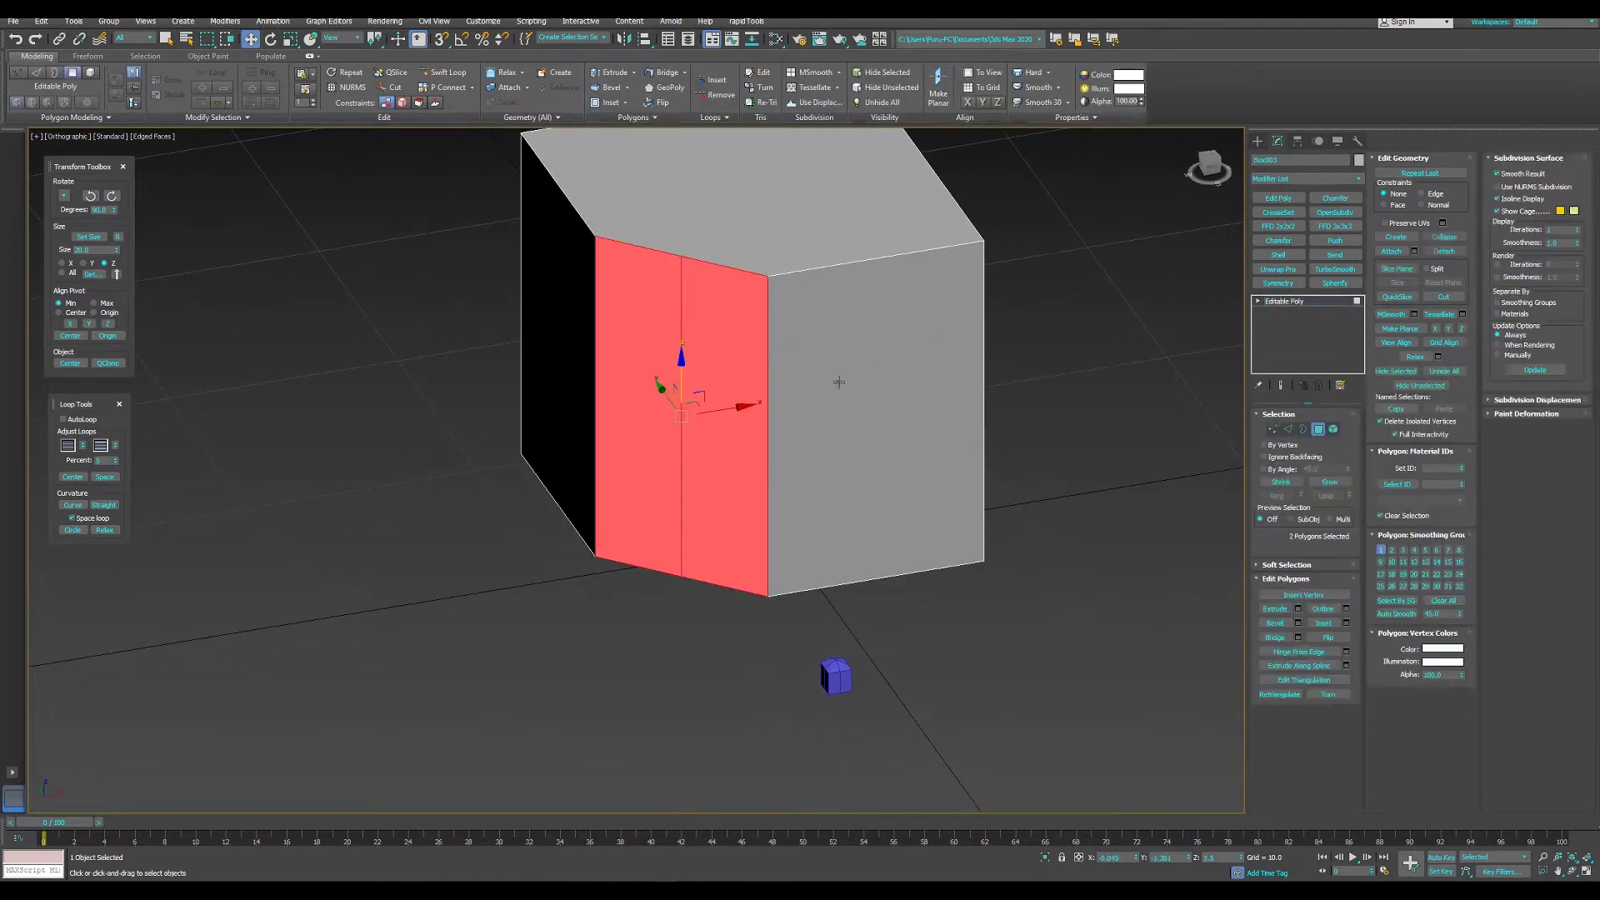
{"action": "middle_click_drag", "start_coordinate": [825, 388], "coordinate": [843, 426], "text": "alt"}
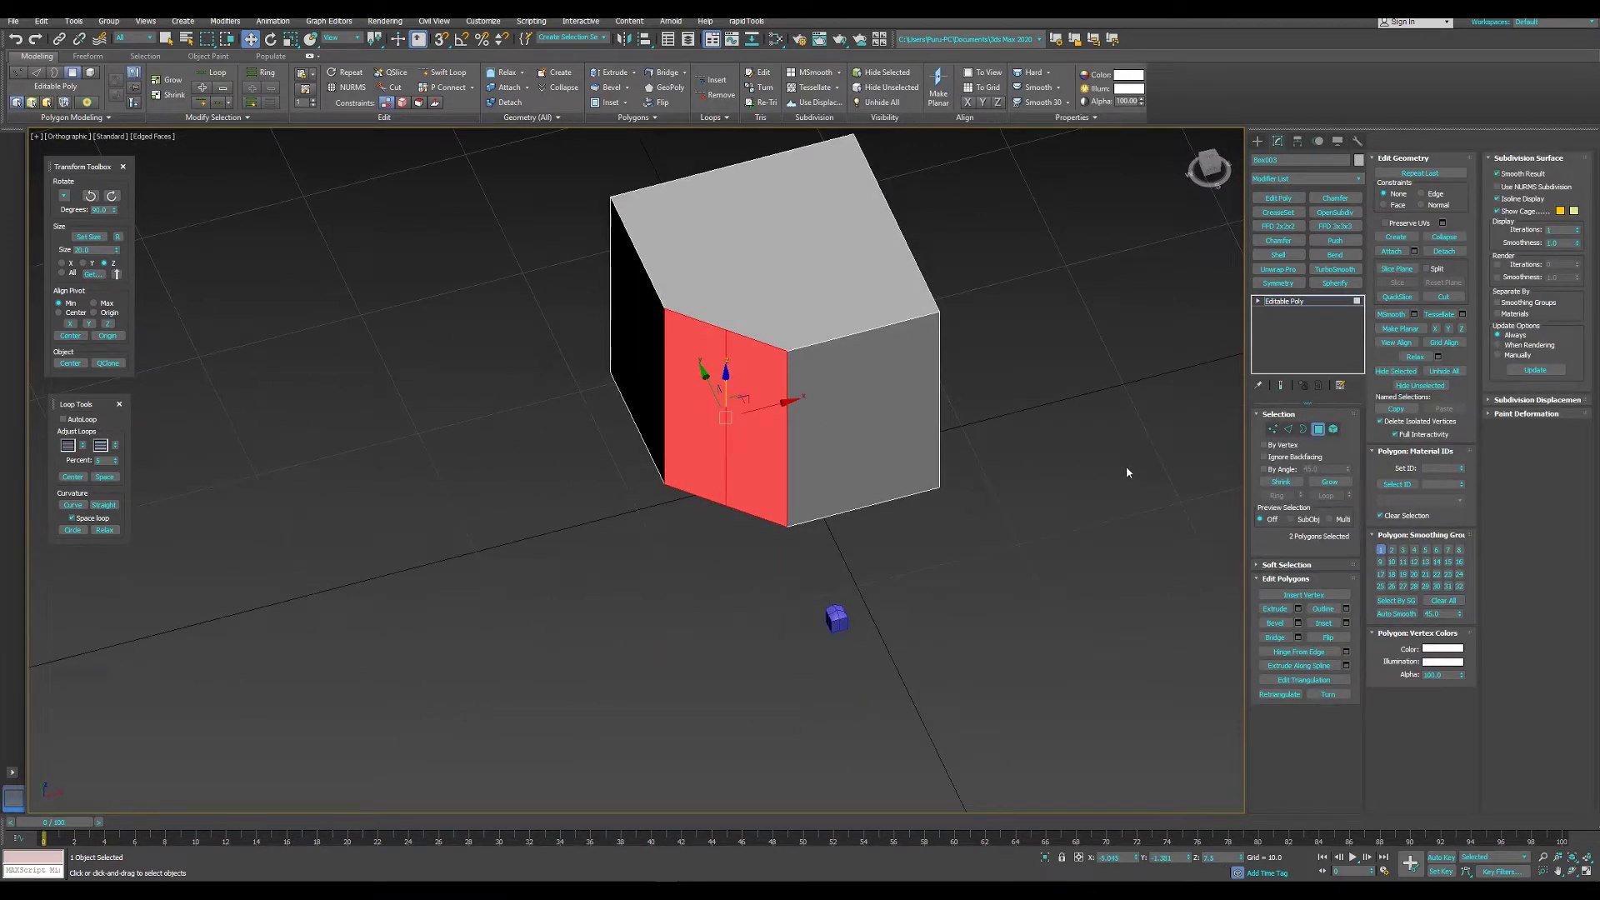
{"action": "key", "text": "ctrl+i"}
{"action": "key", "text": "ctrl+d"}
{"action": "right_click", "coordinate": [1031, 410]}
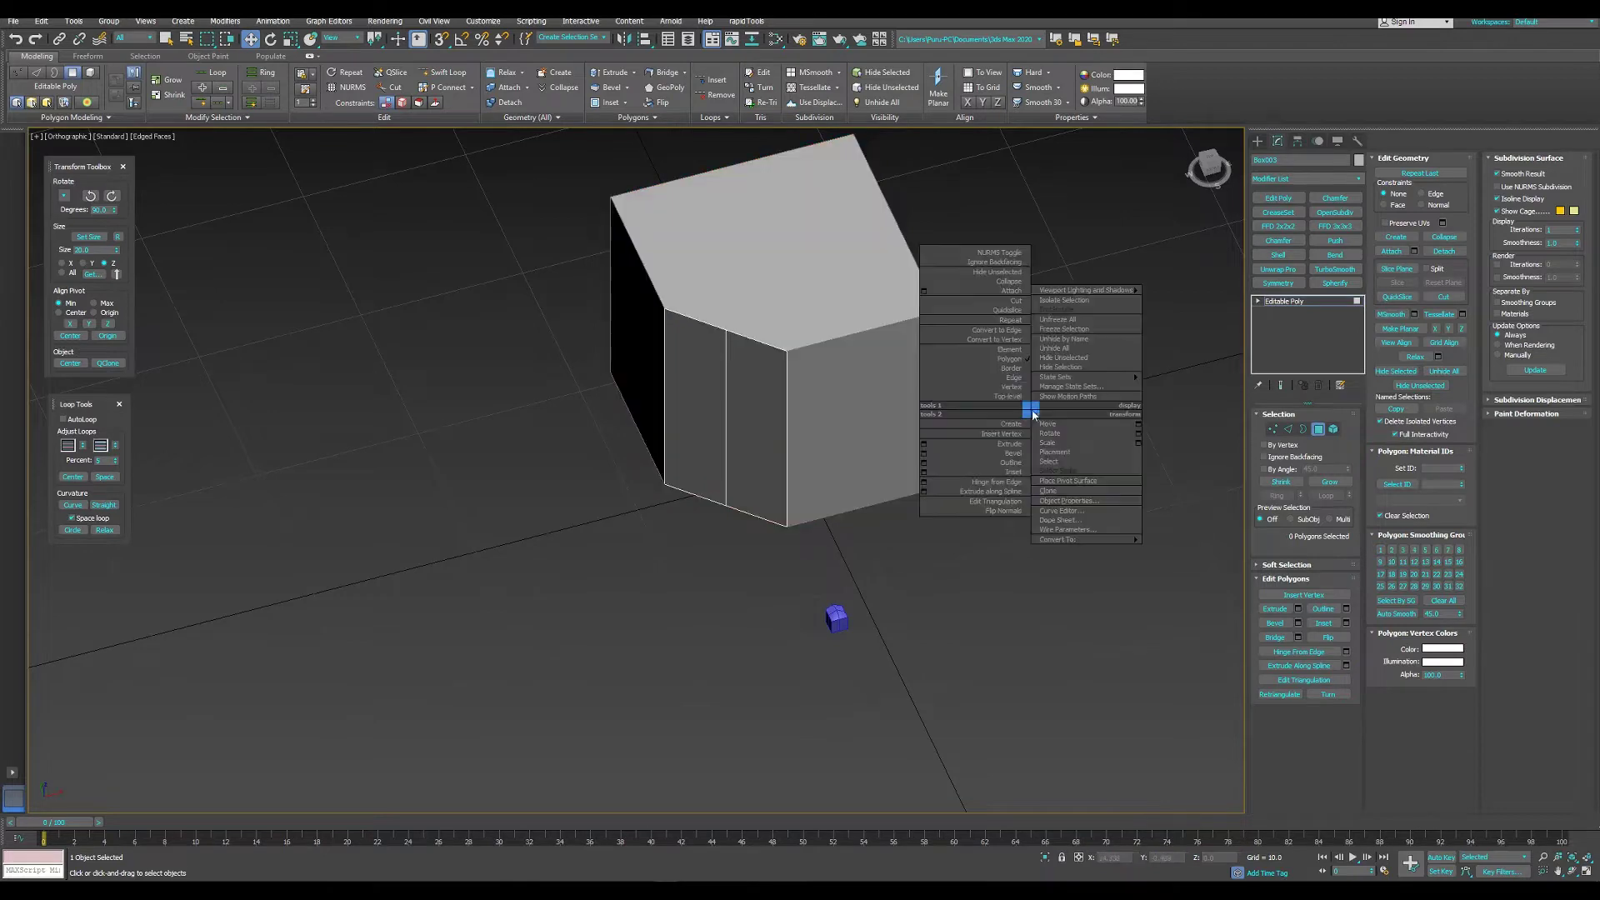
{"action": "left_click", "coordinate": [1010, 397]}
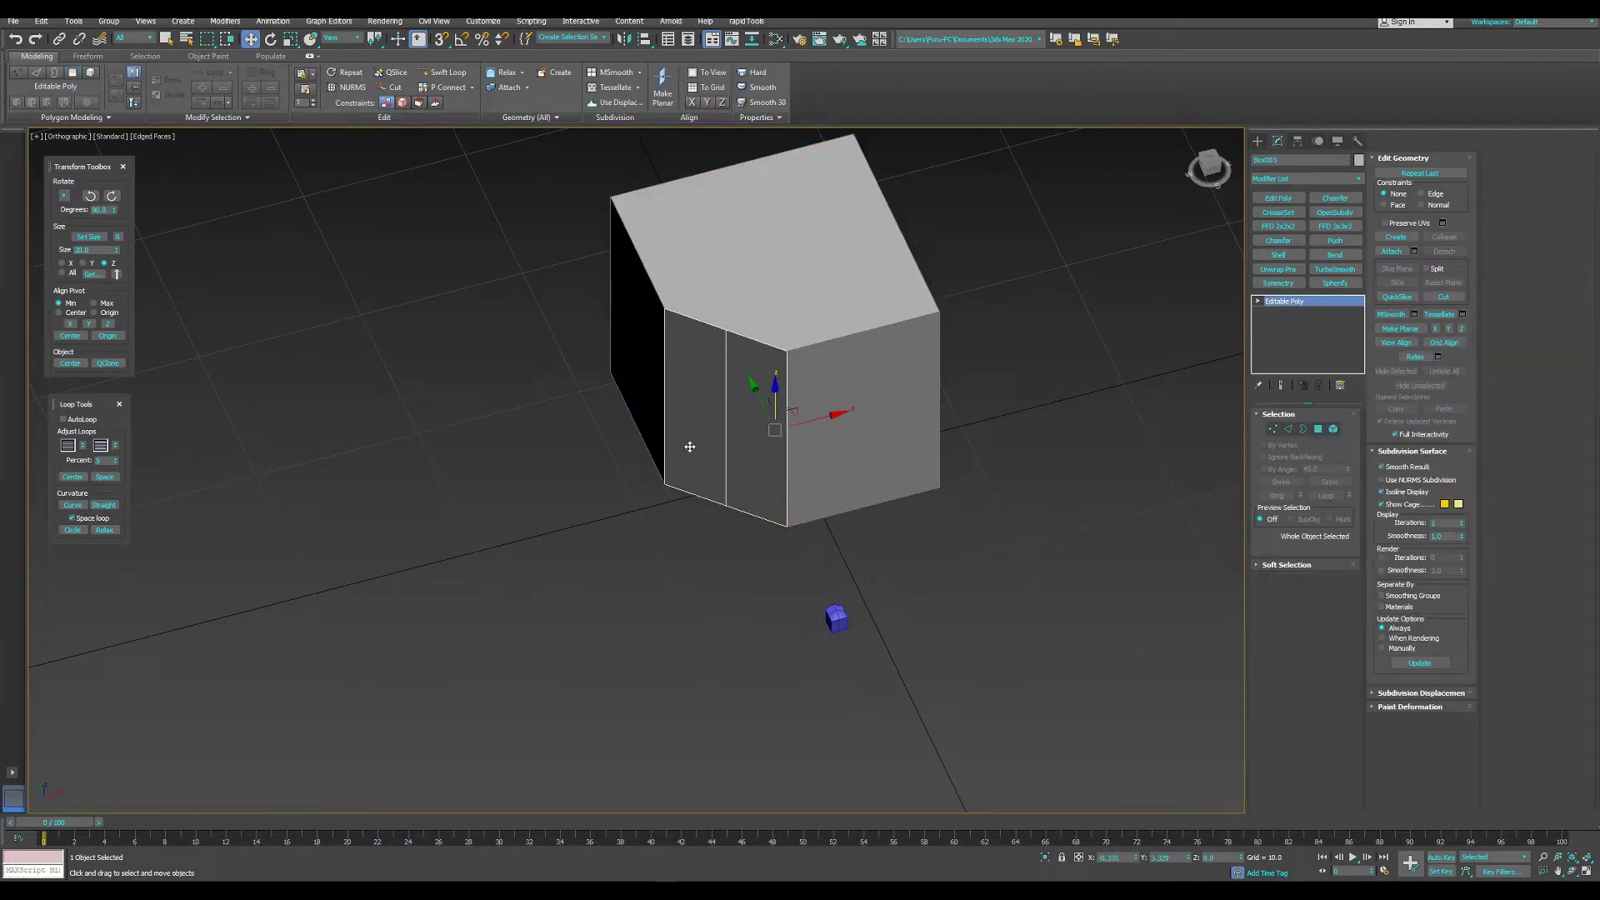
- Inspect the dark chamfered faces and bring up the pillar's Object Color dialog
{"action": "middle_click_drag", "start_coordinate": [700, 437], "coordinate": [667, 455], "text": "alt"}
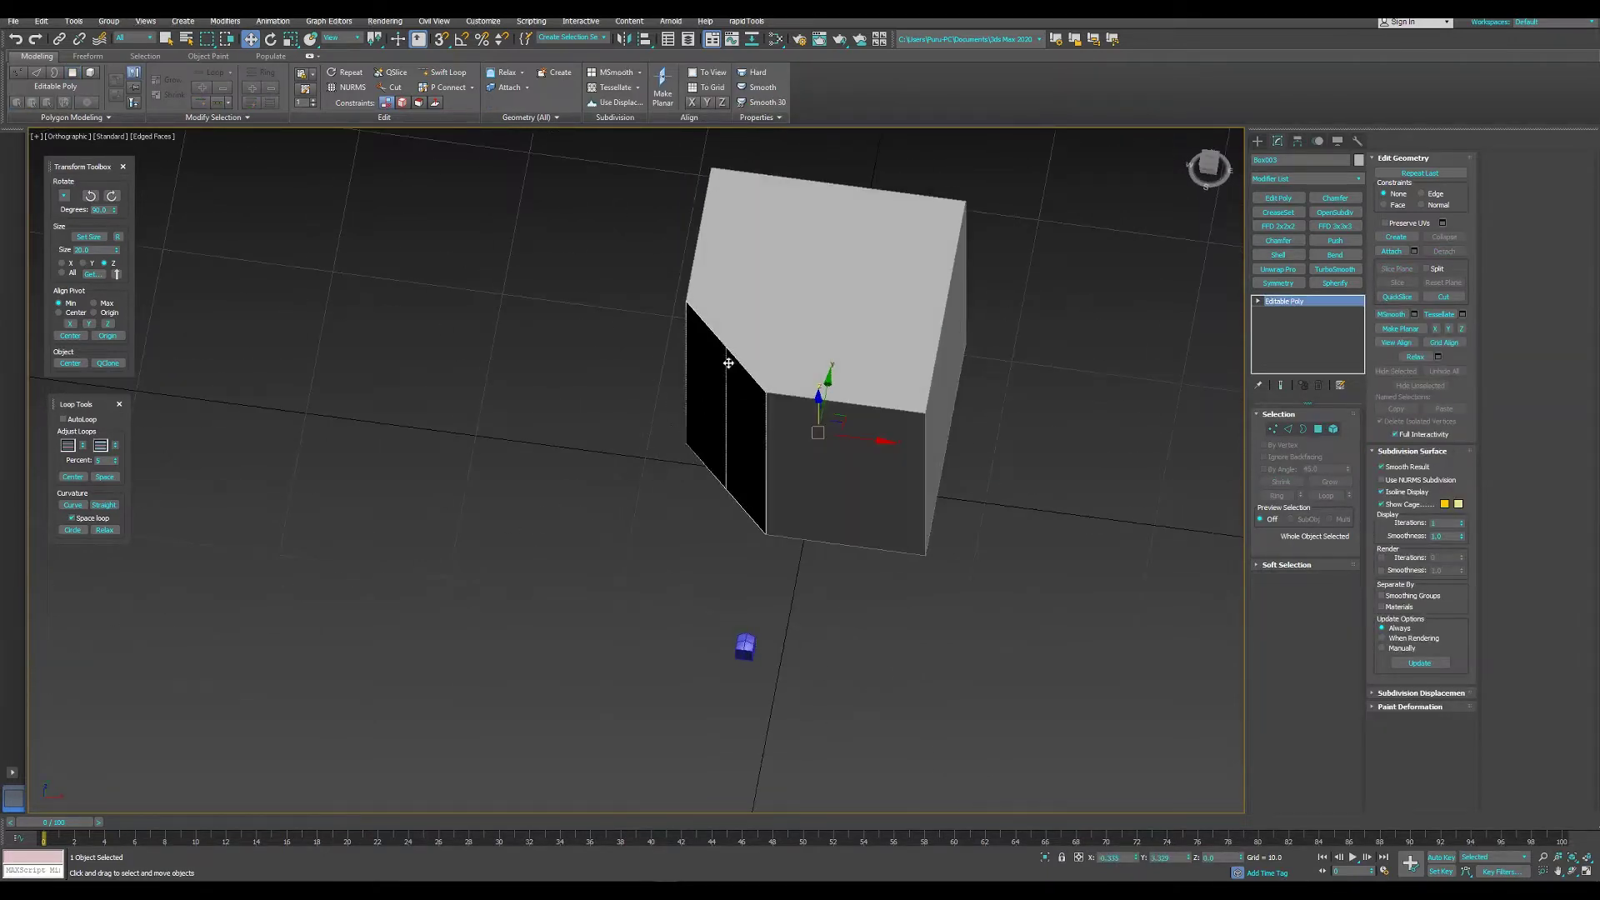
{"action": "scroll", "coordinate": [728, 364], "scroll_direction": "up", "scroll_amount": 2}
{"action": "middle_click_drag", "start_coordinate": [728, 363], "coordinate": [707, 460], "text": "alt"}
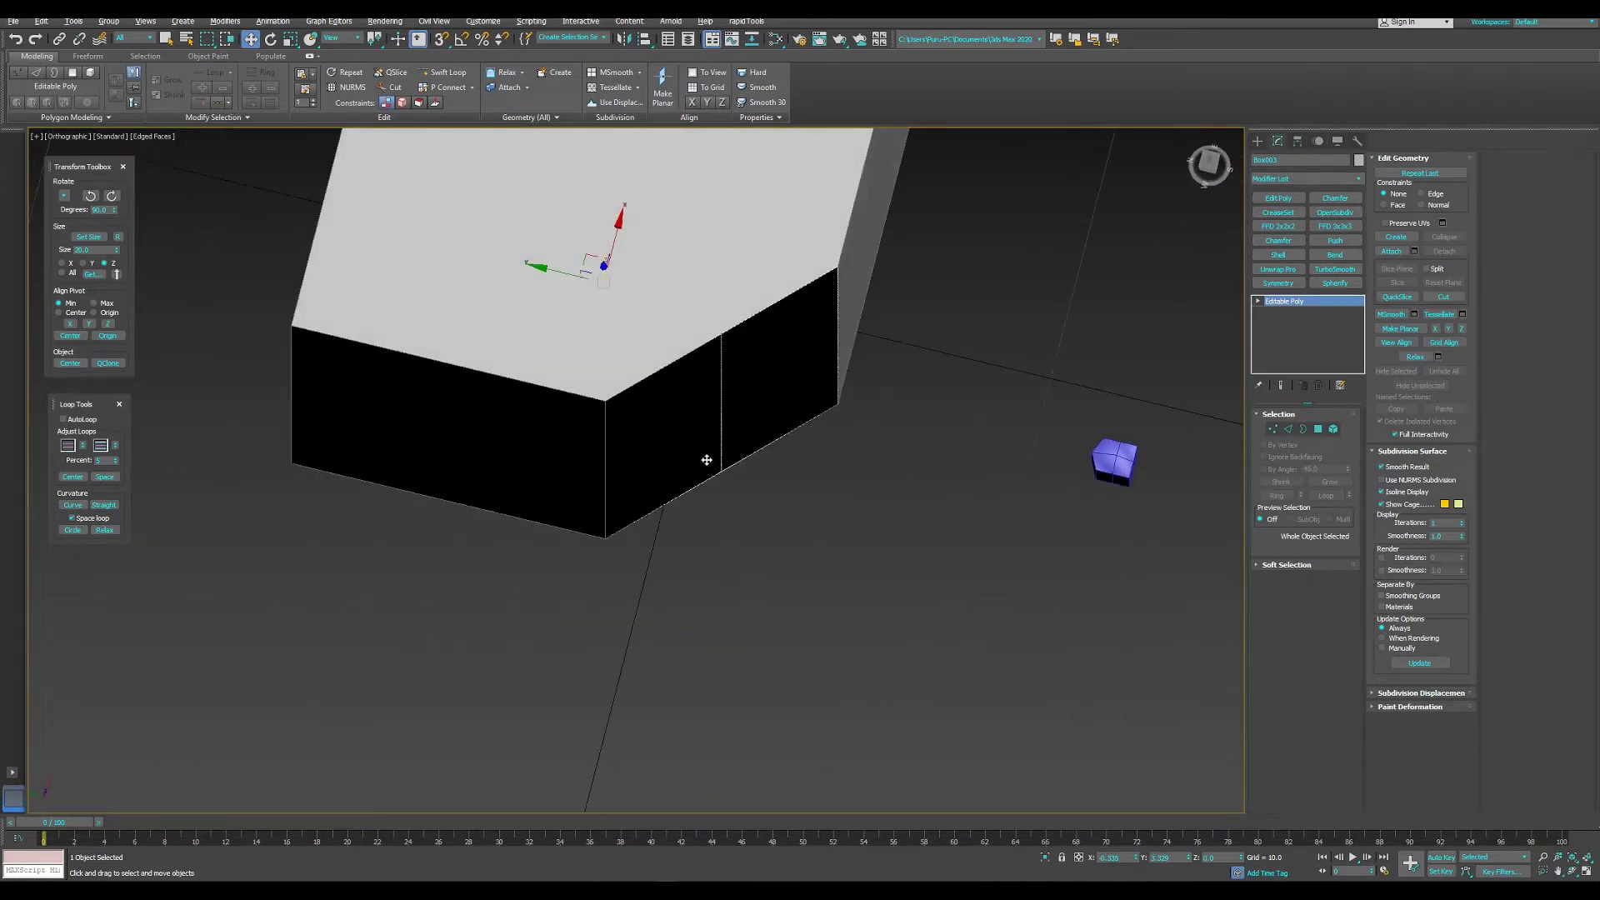
{"action": "mouse_move", "coordinate": [689, 397]}
{"action": "middle_mouse_down", "text": "alt"}
{"action": "mouse_move", "coordinate": [664, 303]}
{"action": "mouse_move", "coordinate": [1000, 329]}
{"action": "middle_mouse_up", "text": "alt"}
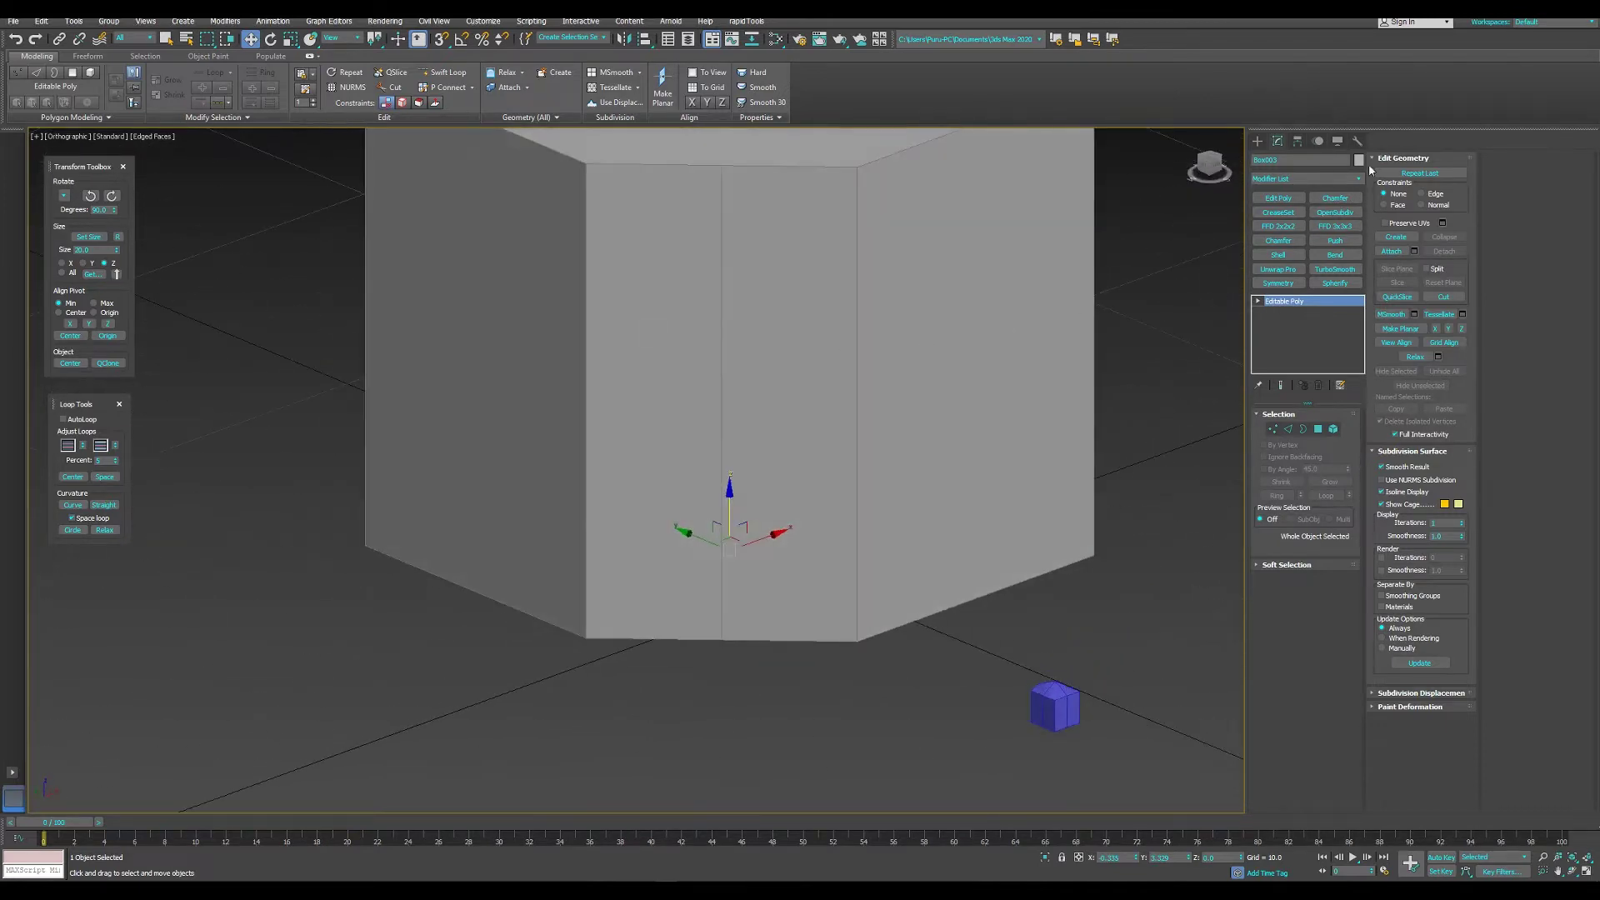
{"action": "left_click", "coordinate": [1359, 159]}
- Apply black as the box's object colour
{"action": "left_click", "coordinate": [755, 361]}
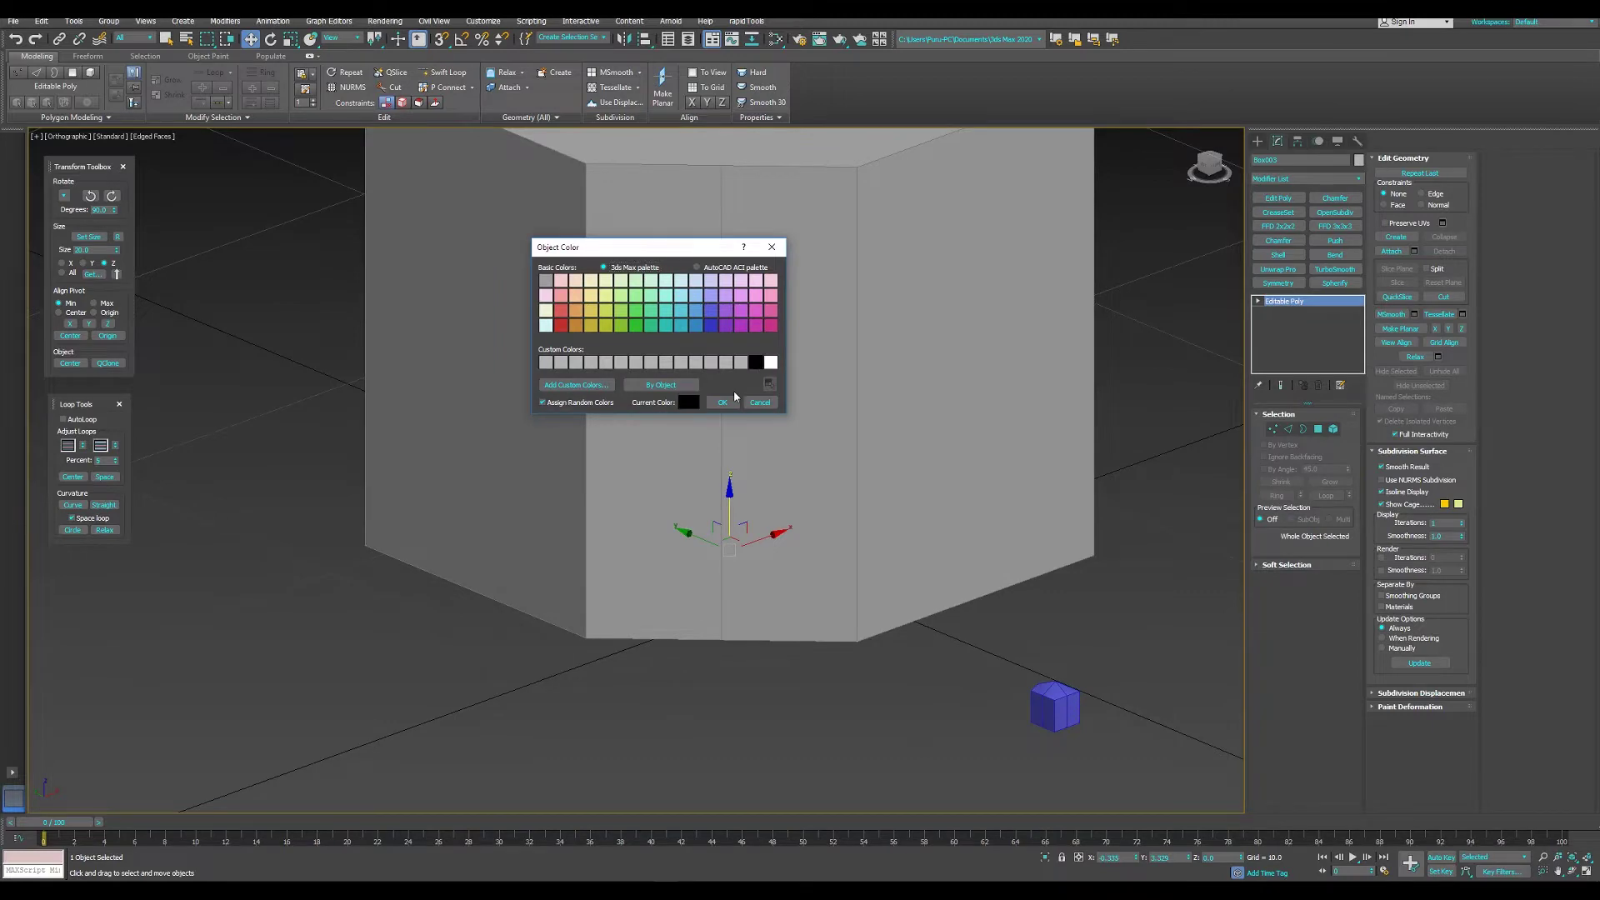
{"action": "left_click", "coordinate": [722, 403]}
{"action": "middle_click_drag", "start_coordinate": [740, 420], "coordinate": [1202, 298], "text": "alt"}
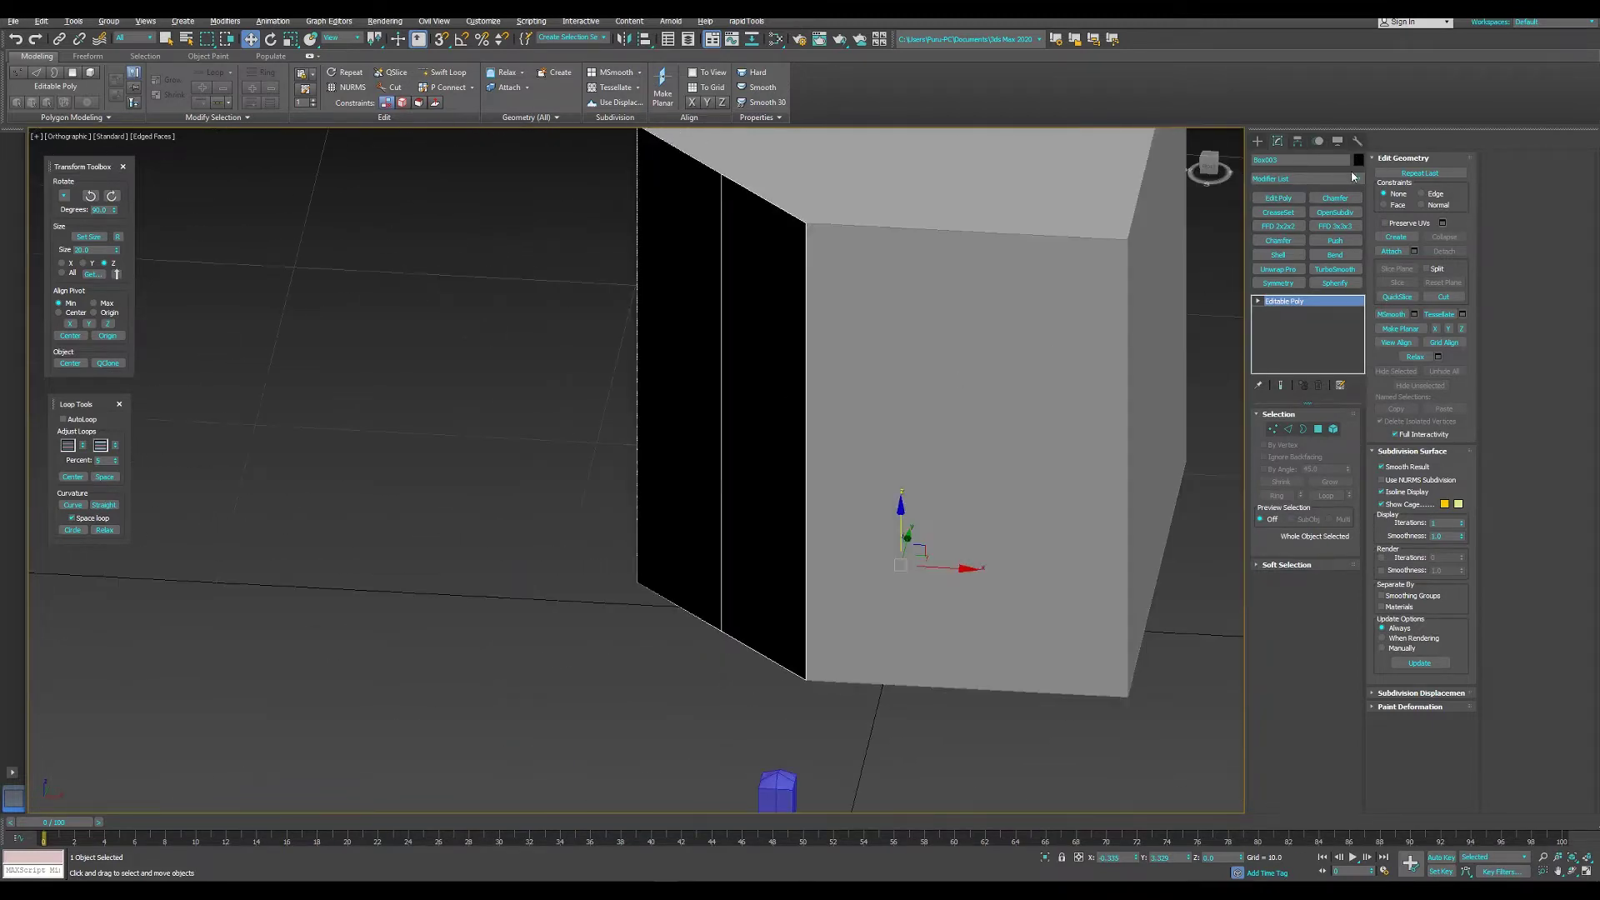
- Define a custom dark grey of RGB 16,16,16 and apply it to the box
{"action": "left_click", "coordinate": [1358, 159]}
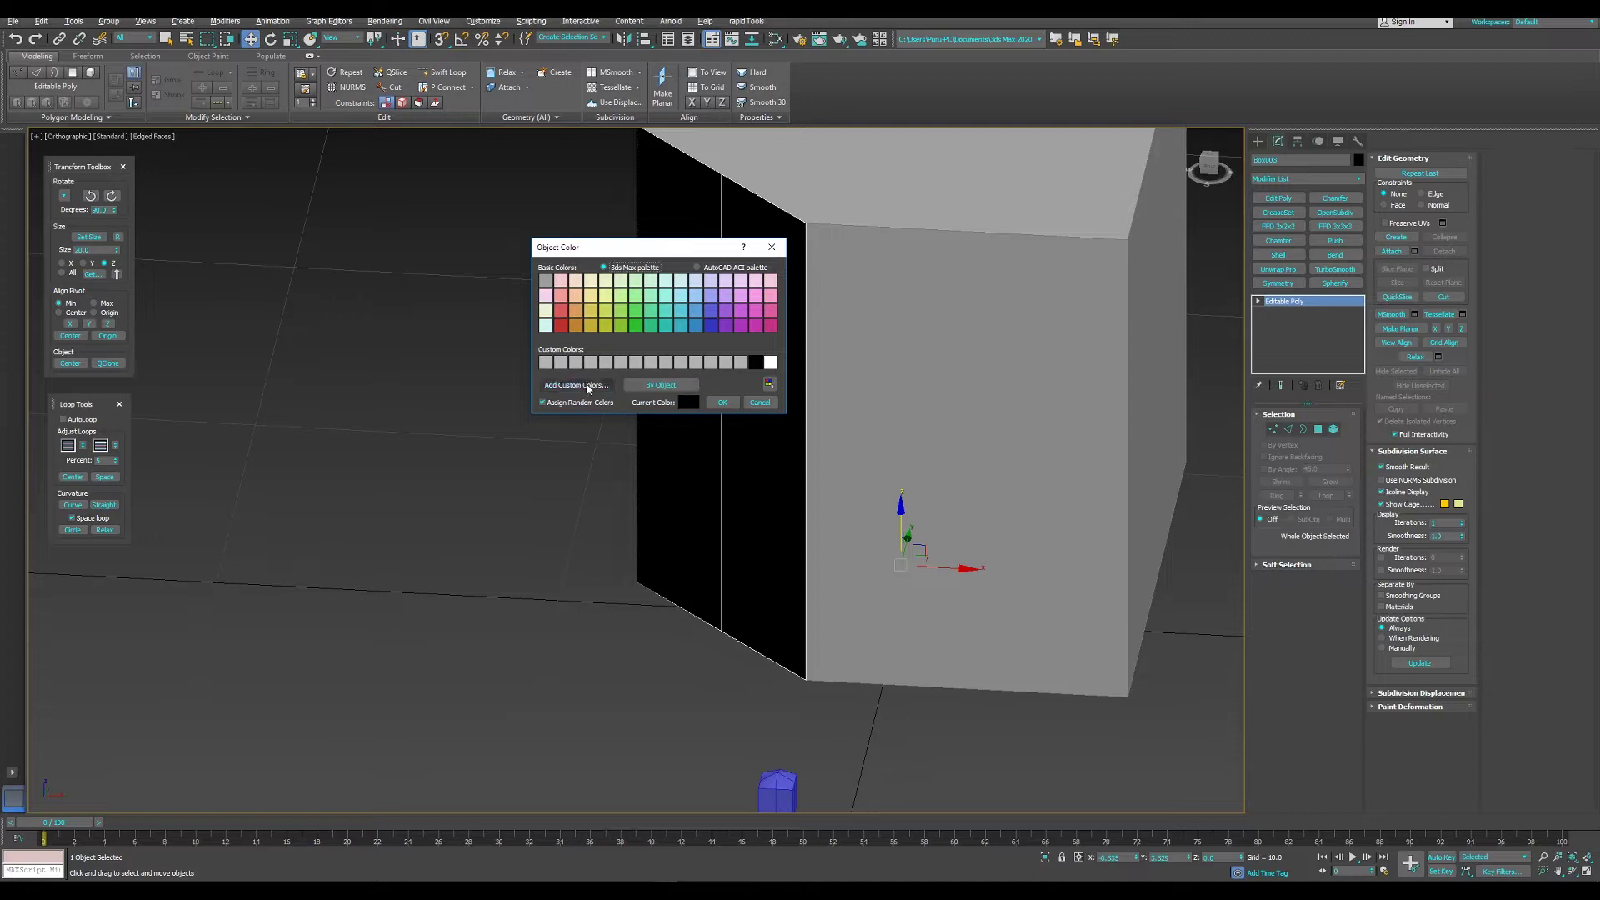
{"action": "left_click", "coordinate": [588, 386]}
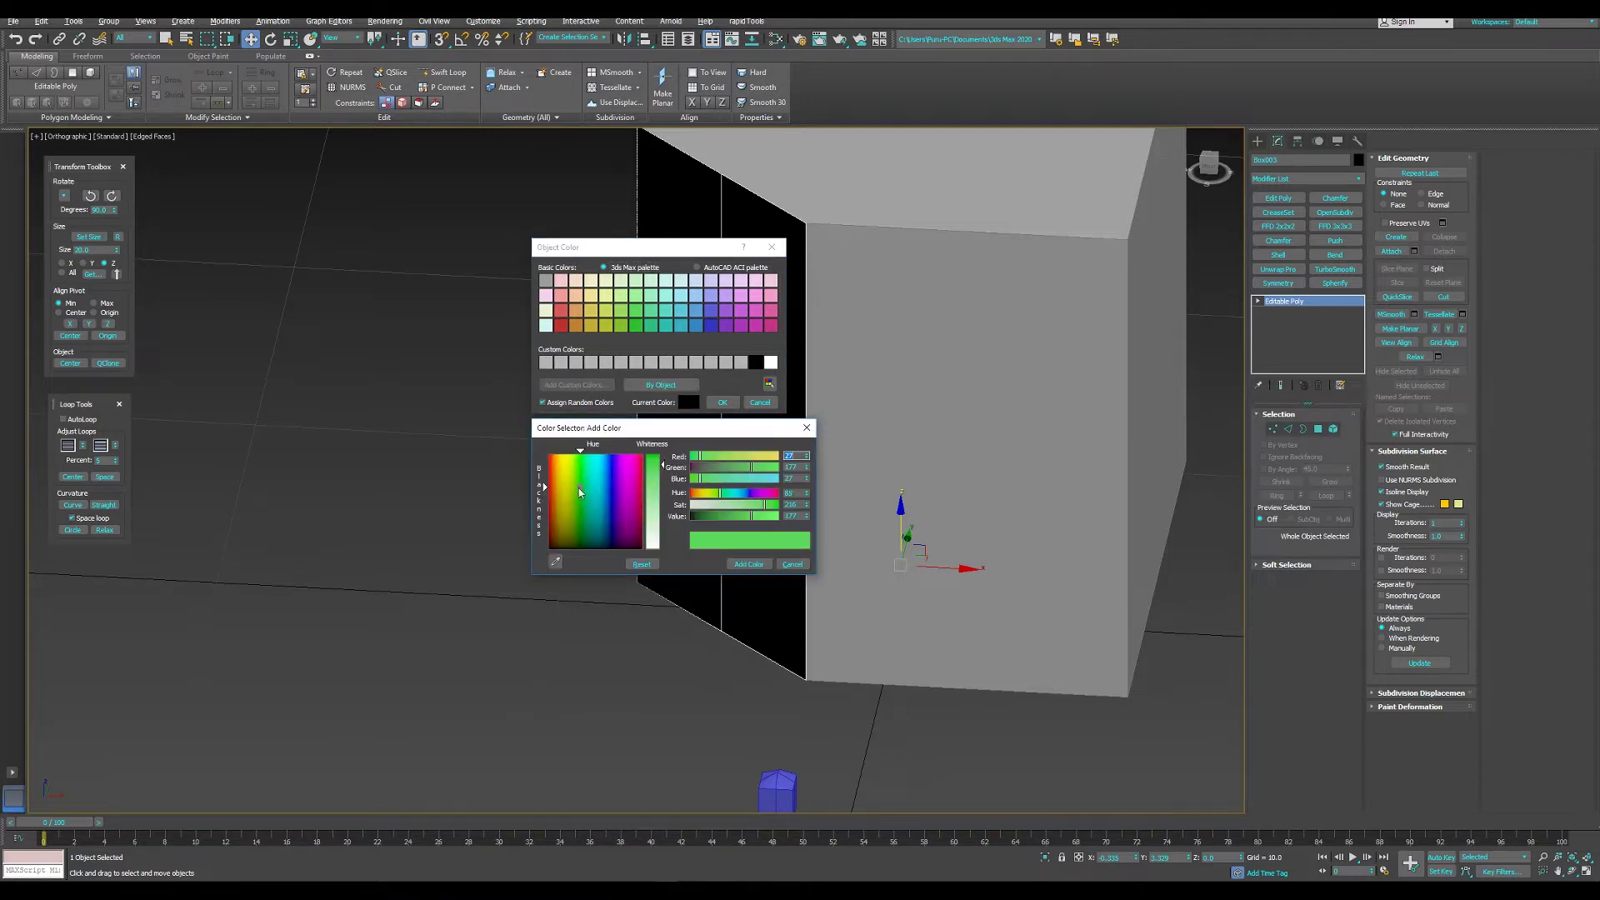
{"action": "left_click_drag", "start_coordinate": [581, 493], "coordinate": [560, 538]}
{"action": "left_click_drag", "start_coordinate": [734, 521], "coordinate": [695, 516]}
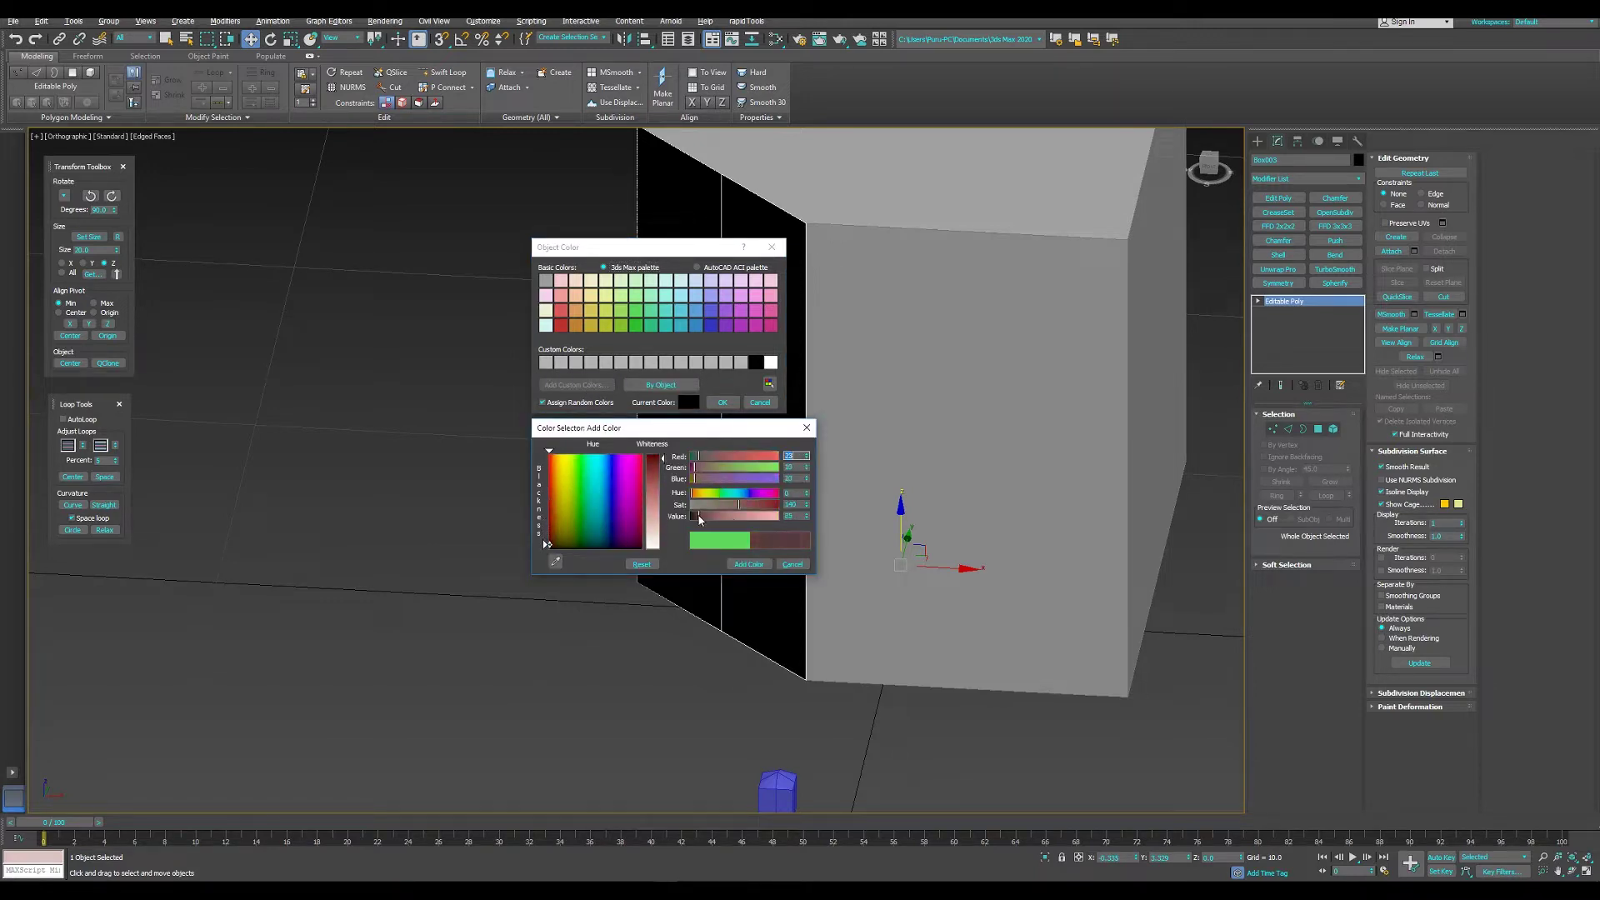
{"action": "mouse_move", "coordinate": [570, 515]}
{"action": "left_mouse_down"}
{"action": "mouse_move", "coordinate": [642, 550]}
{"action": "mouse_move", "coordinate": [713, 518]}
{"action": "left_mouse_up"}
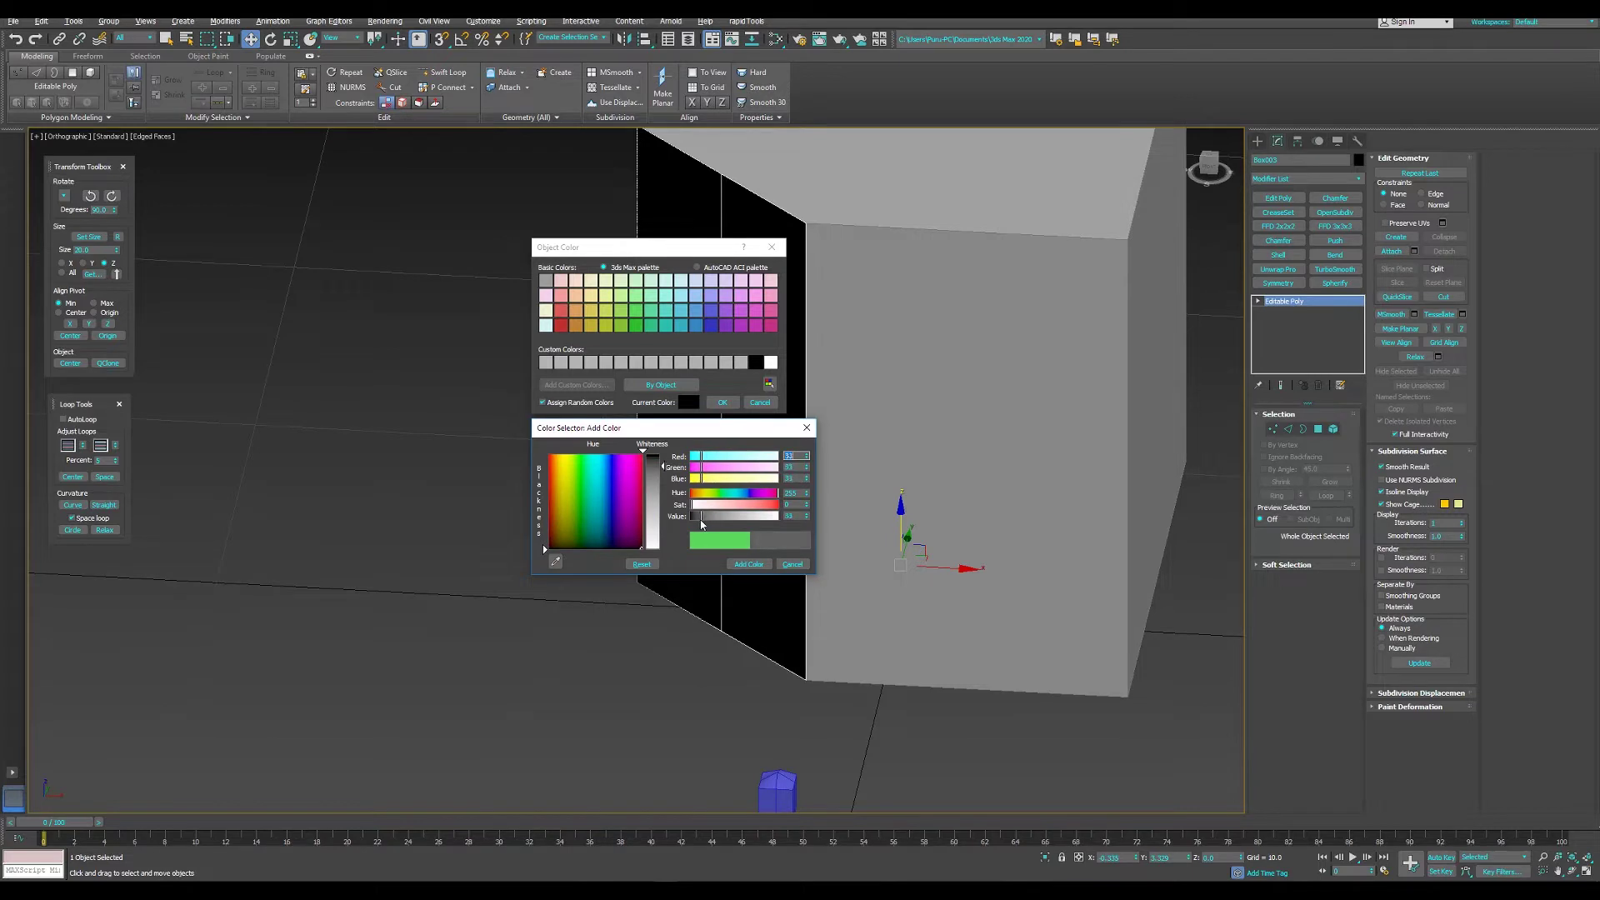
{"action": "left_click_drag", "start_coordinate": [712, 520], "coordinate": [697, 517]}
{"action": "left_click", "coordinate": [748, 565]}
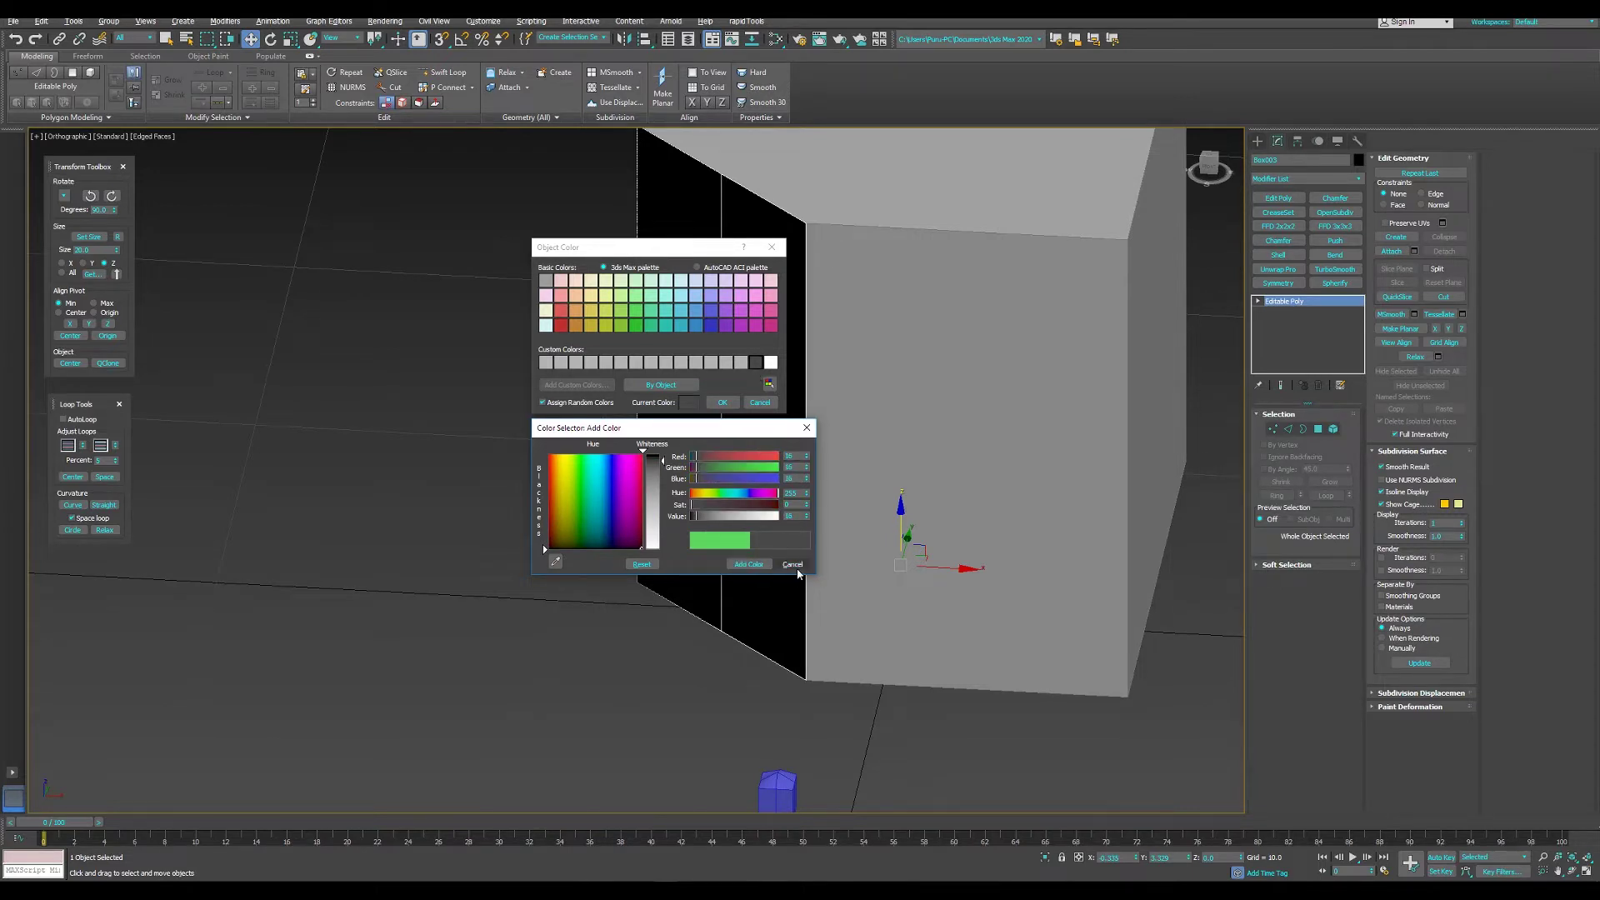
{"action": "left_click", "coordinate": [792, 565]}
{"action": "left_click", "coordinate": [715, 405]}
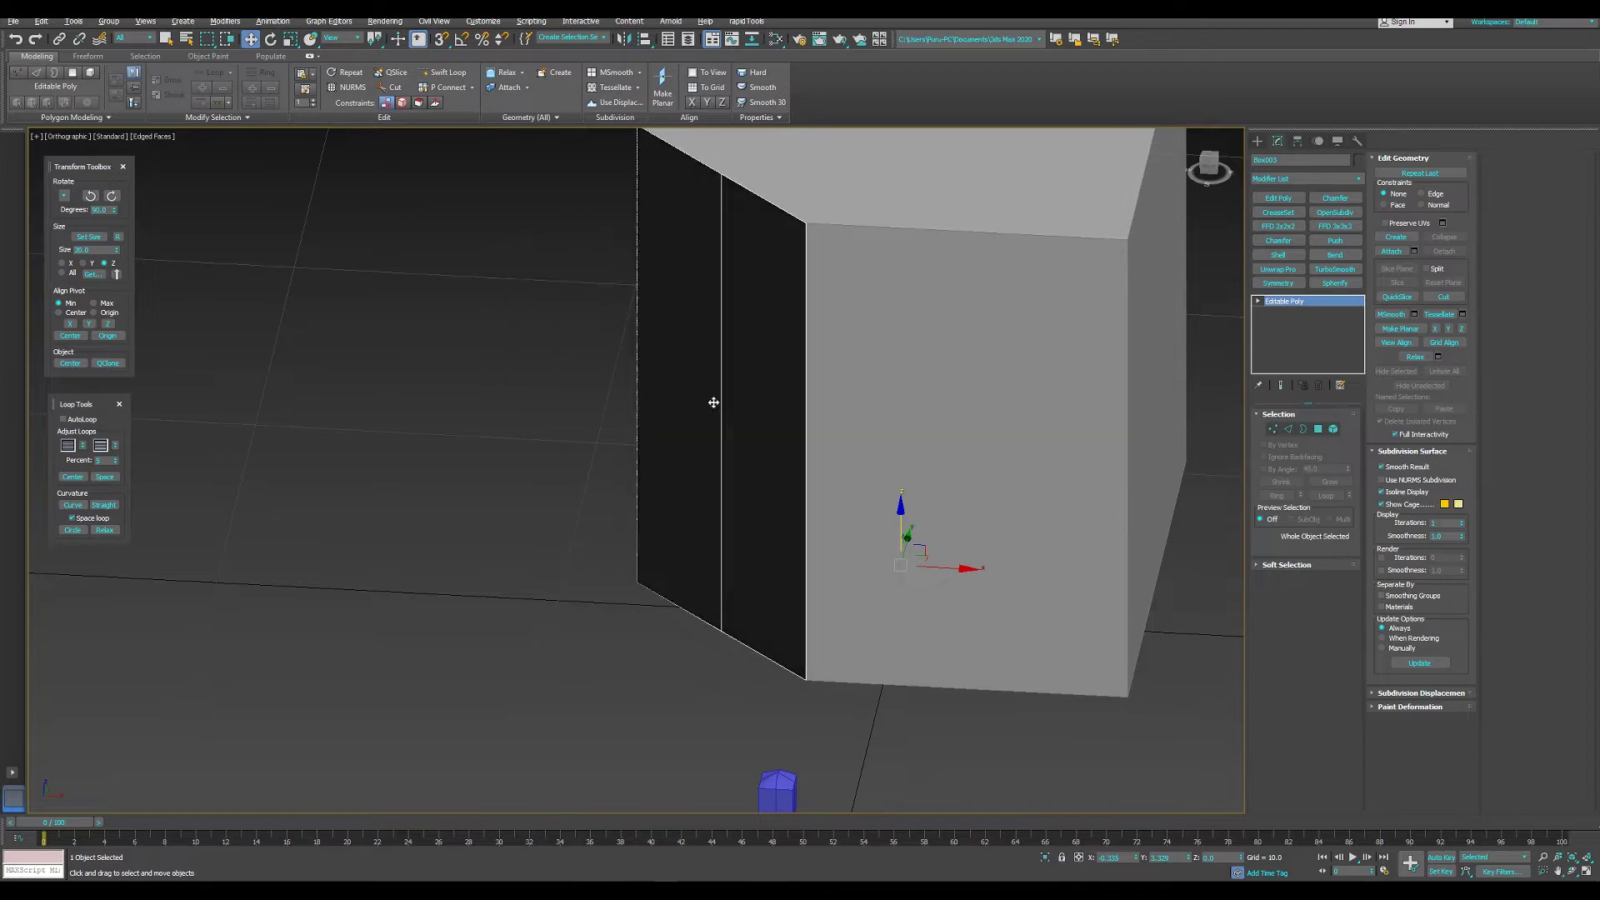
{"action": "mouse_move", "coordinate": [711, 400]}
{"action": "middle_mouse_down", "text": "alt"}
{"action": "mouse_move", "coordinate": [833, 414]}
{"action": "mouse_move", "coordinate": [800, 367]}
{"action": "mouse_move", "coordinate": [786, 427]}
{"action": "mouse_move", "coordinate": [882, 457]}
{"action": "mouse_move", "coordinate": [842, 432]}
{"action": "mouse_move", "coordinate": [791, 442]}
{"action": "mouse_move", "coordinate": [815, 448]}
{"action": "mouse_move", "coordinate": [802, 400]}
{"action": "middle_mouse_up", "text": "alt"}
- Select the vertices across the box front in Vertex mode, then leave Vertex mode
{"action": "key", "text": "r"}
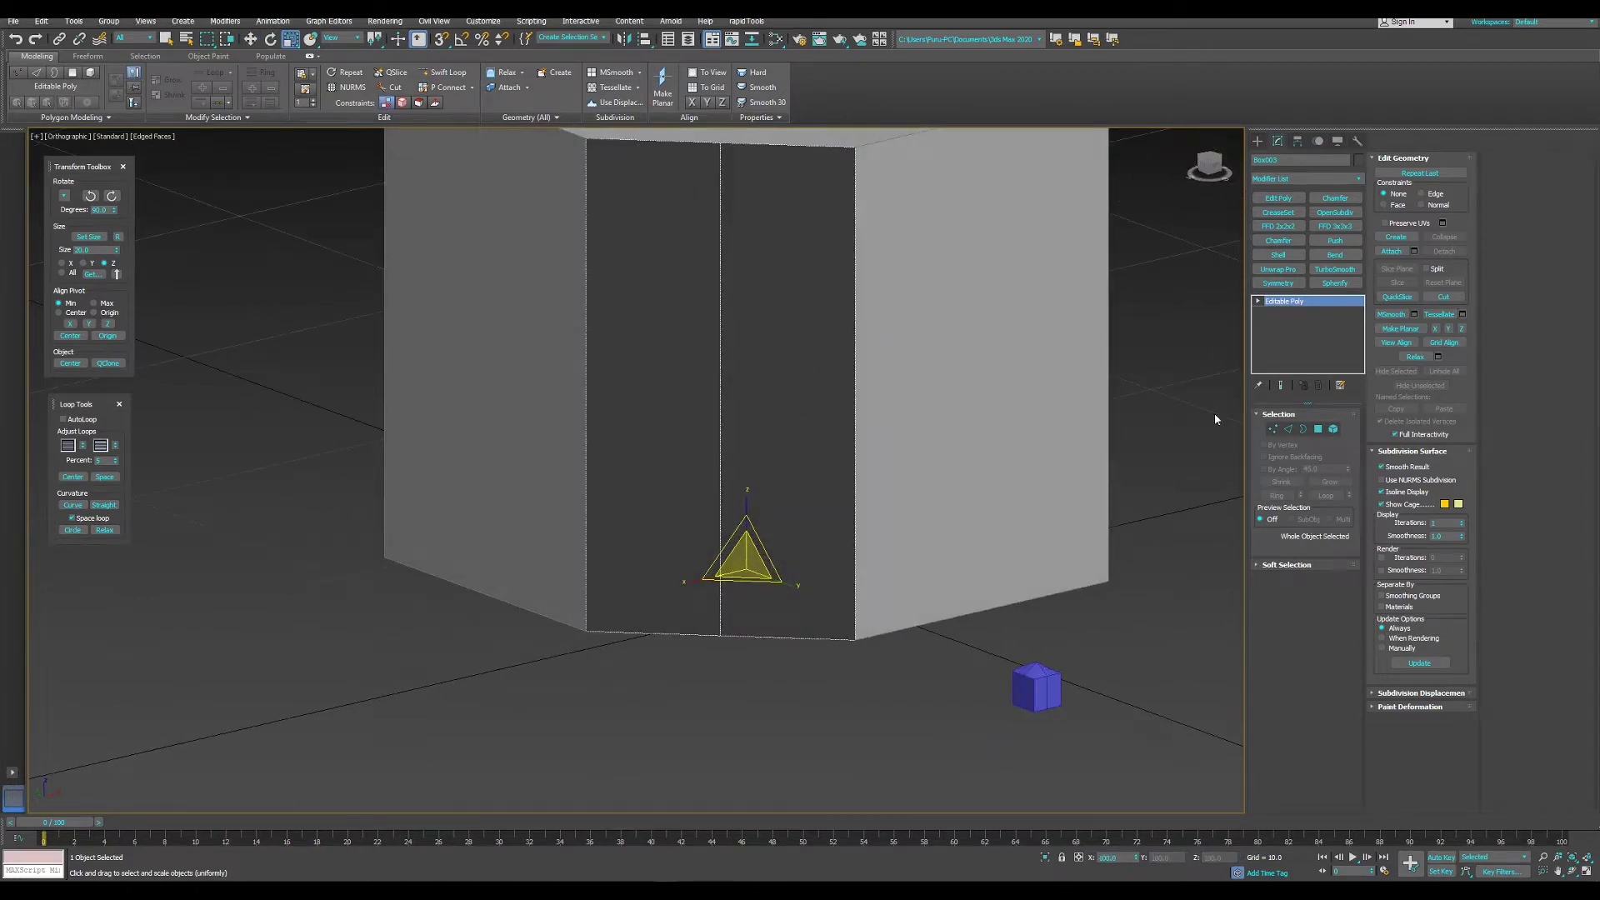
{"action": "left_click", "coordinate": [1274, 428]}
{"action": "mouse_move", "coordinate": [1274, 429]}
{"action": "middle_mouse_down", "text": "alt"}
{"action": "mouse_move", "coordinate": [942, 388]}
{"action": "mouse_move", "coordinate": [664, 213]}
{"action": "middle_mouse_up", "text": "alt"}
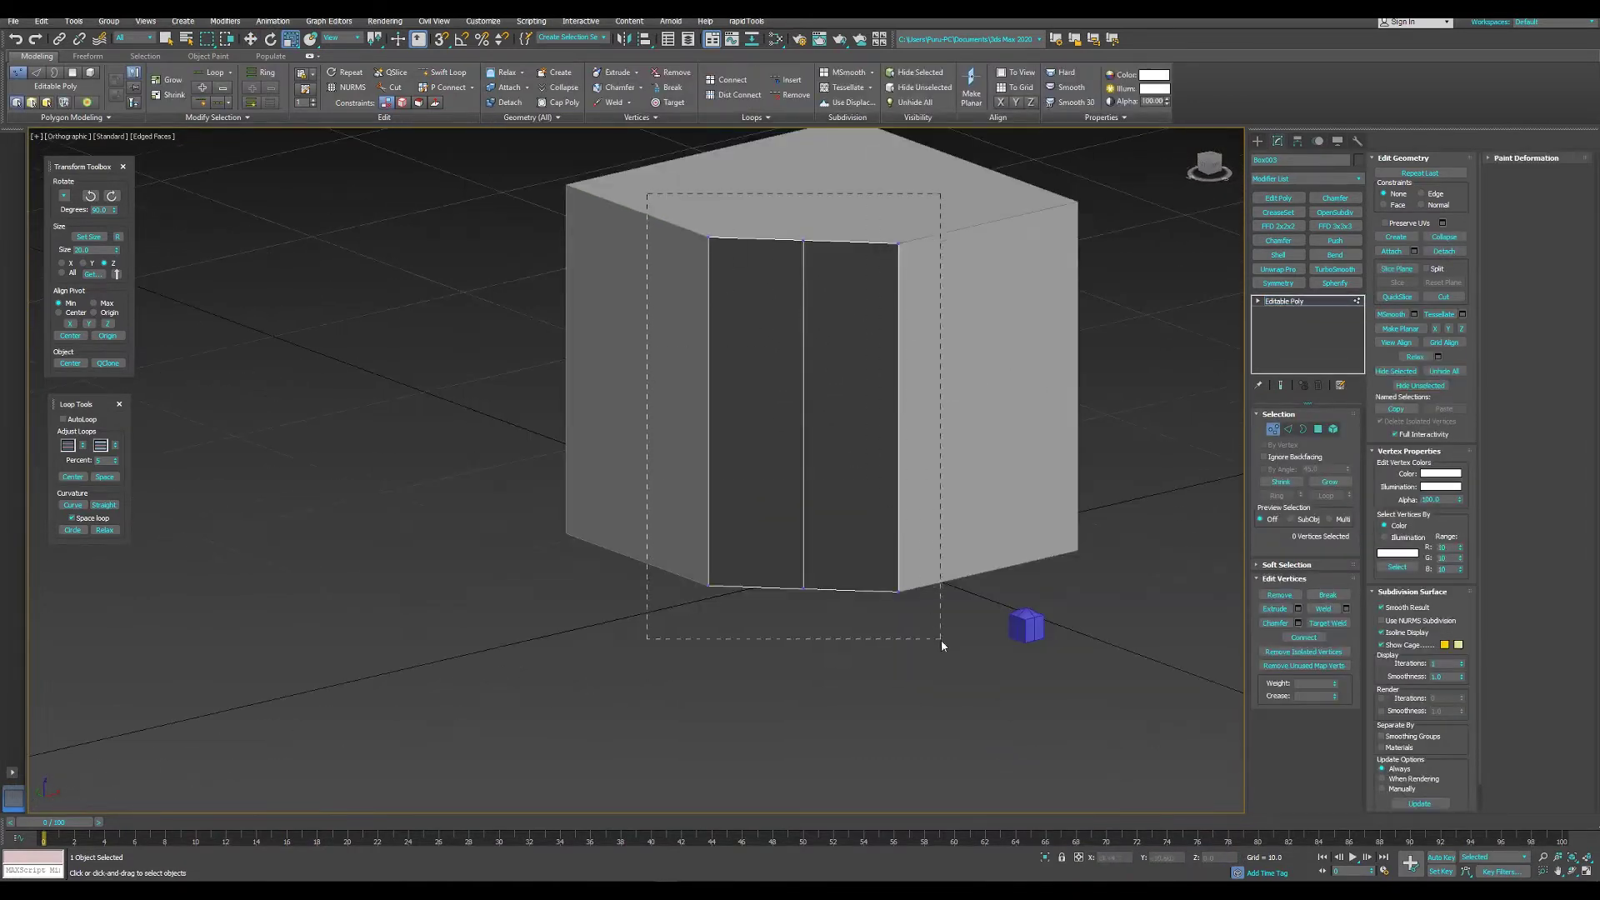
{"action": "left_click_drag", "start_coordinate": [646, 194], "coordinate": [942, 640]}
{"action": "mouse_move", "coordinate": [833, 421]}
{"action": "middle_mouse_down", "text": "alt"}
{"action": "mouse_move", "coordinate": [822, 382]}
{"action": "mouse_move", "coordinate": [874, 398]}
{"action": "mouse_move", "coordinate": [833, 367]}
{"action": "mouse_move", "coordinate": [900, 433]}
{"action": "mouse_move", "coordinate": [964, 547]}
{"action": "middle_mouse_up", "text": "alt"}
{"action": "right_click", "coordinate": [832, 368]}
{"action": "left_click", "coordinate": [839, 372]}
- Connect the front panel's vertical edges with a new horizontal edge
{"action": "right_click", "coordinate": [814, 361]}
{"action": "left_click", "coordinate": [816, 361]}
{"action": "left_click", "coordinate": [1133, 658]}
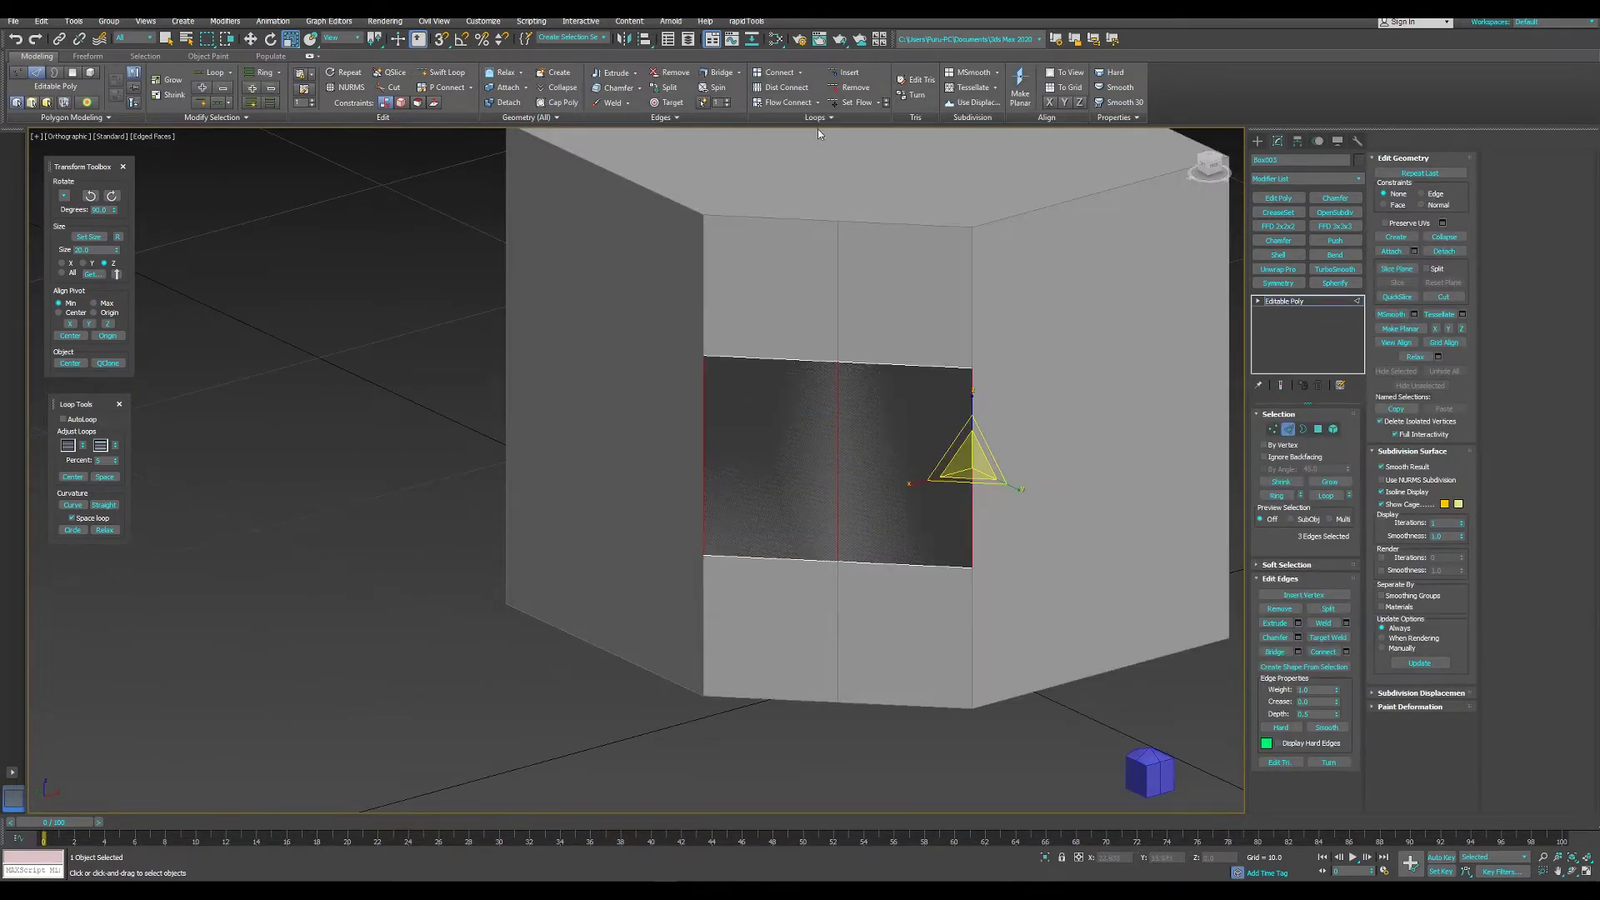
{"action": "key", "text": "ctrl+shift+e"}
{"action": "mouse_move", "coordinate": [878, 401]}
{"action": "middle_mouse_down", "text": "alt"}
{"action": "mouse_move", "coordinate": [903, 421]}
{"action": "mouse_move", "coordinate": [1288, 453]}
{"action": "middle_mouse_up", "text": "alt"}
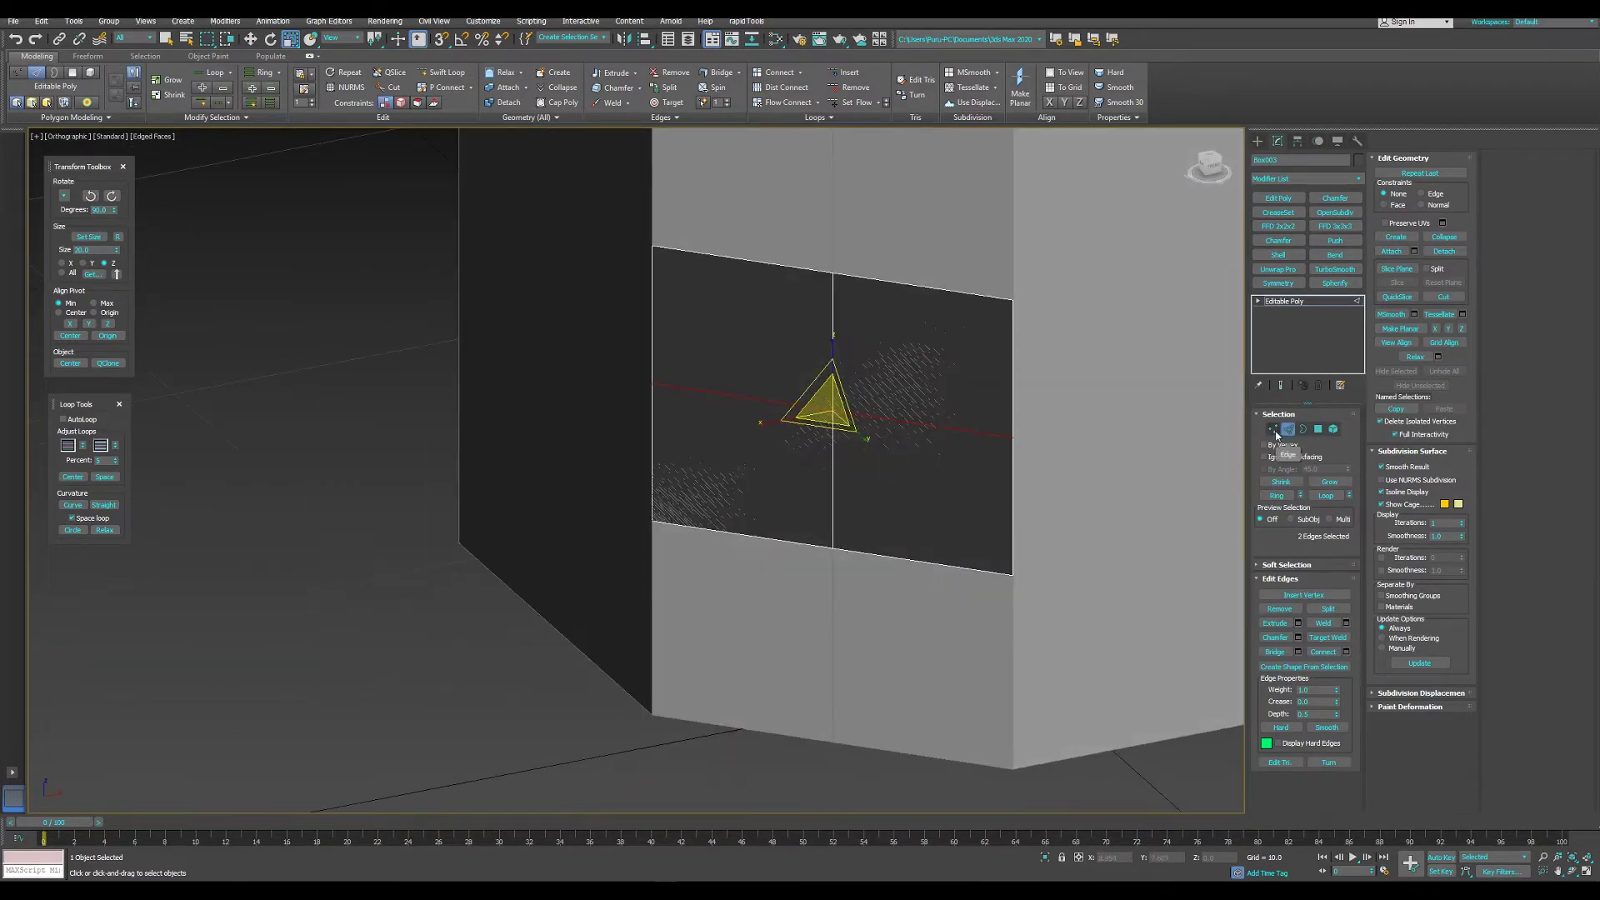
{"action": "middle_click_drag", "start_coordinate": [851, 415], "coordinate": [946, 367], "text": "alt"}
- Return to top level and select the small blue cube, Box002
{"action": "right_click", "coordinate": [946, 367]}
{"action": "left_click", "coordinate": [911, 361]}
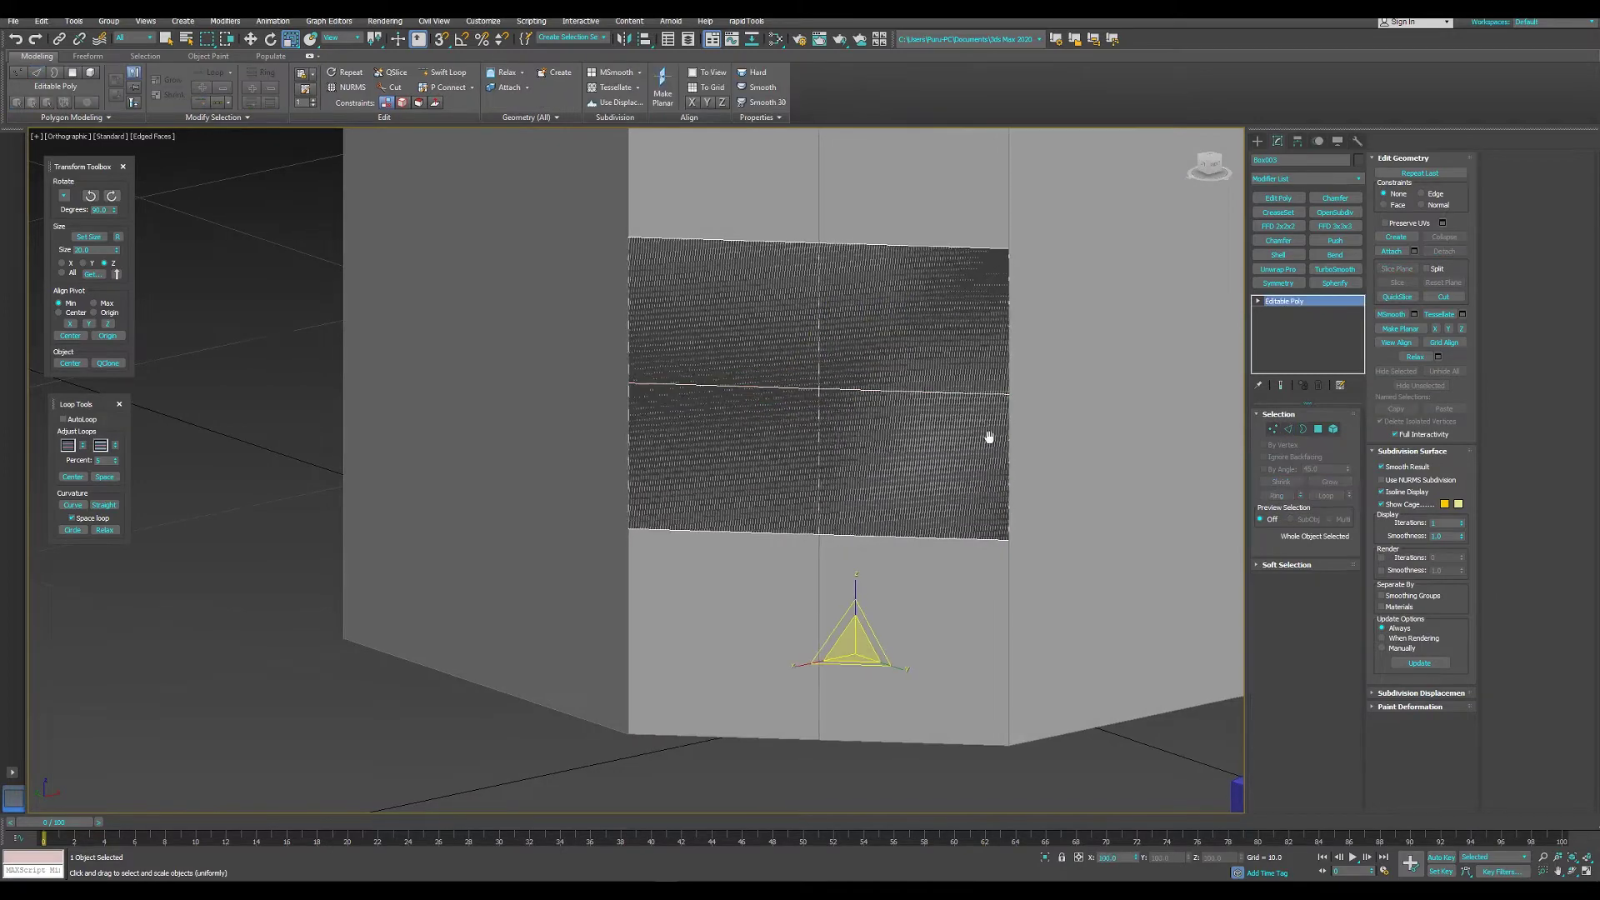
{"action": "mouse_move", "coordinate": [989, 436]}
{"action": "middle_mouse_down", "text": "alt"}
{"action": "mouse_move", "coordinate": [944, 485]}
{"action": "mouse_move", "coordinate": [933, 536]}
{"action": "mouse_move", "coordinate": [875, 546]}
{"action": "mouse_move", "coordinate": [907, 558]}
{"action": "middle_mouse_up", "text": "alt"}
{"action": "left_click", "coordinate": [850, 529]}
{"action": "middle_click_drag", "start_coordinate": [908, 502], "coordinate": [964, 556]}
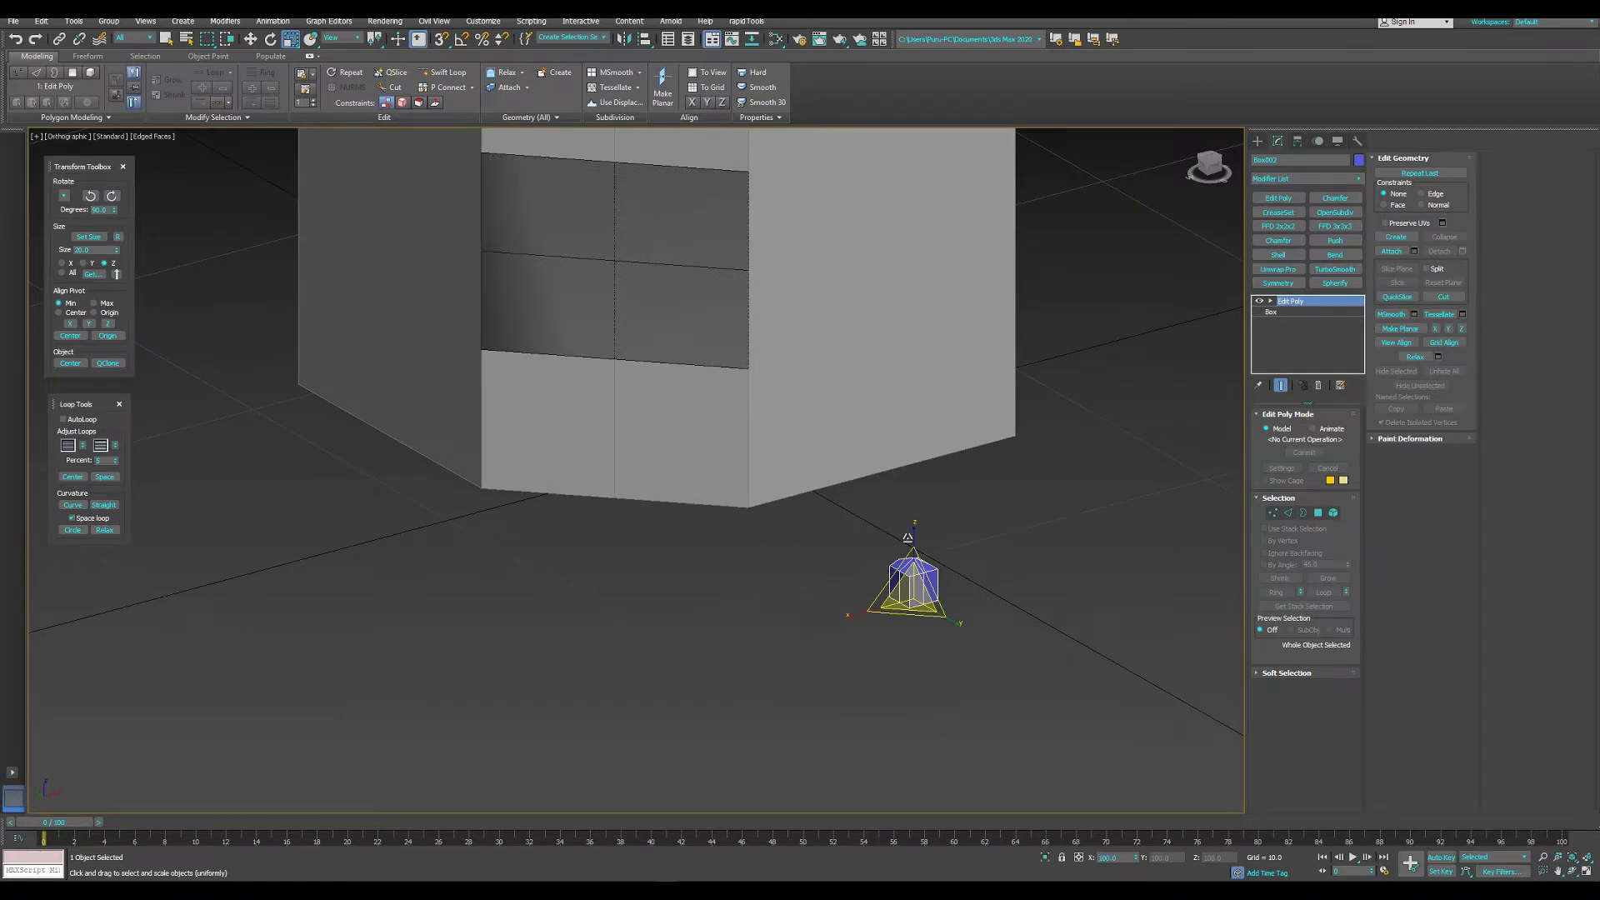
- Zoom in on the small blue box and start 3Pt Align on it
{"action": "mouse_move", "coordinate": [963, 550]}
{"action": "middle_mouse_down", "text": "alt"}
{"action": "mouse_move", "coordinate": [937, 552]}
{"action": "mouse_move", "coordinate": [574, 274]}
{"action": "mouse_move", "coordinate": [589, 334]}
{"action": "middle_mouse_up", "text": "alt"}
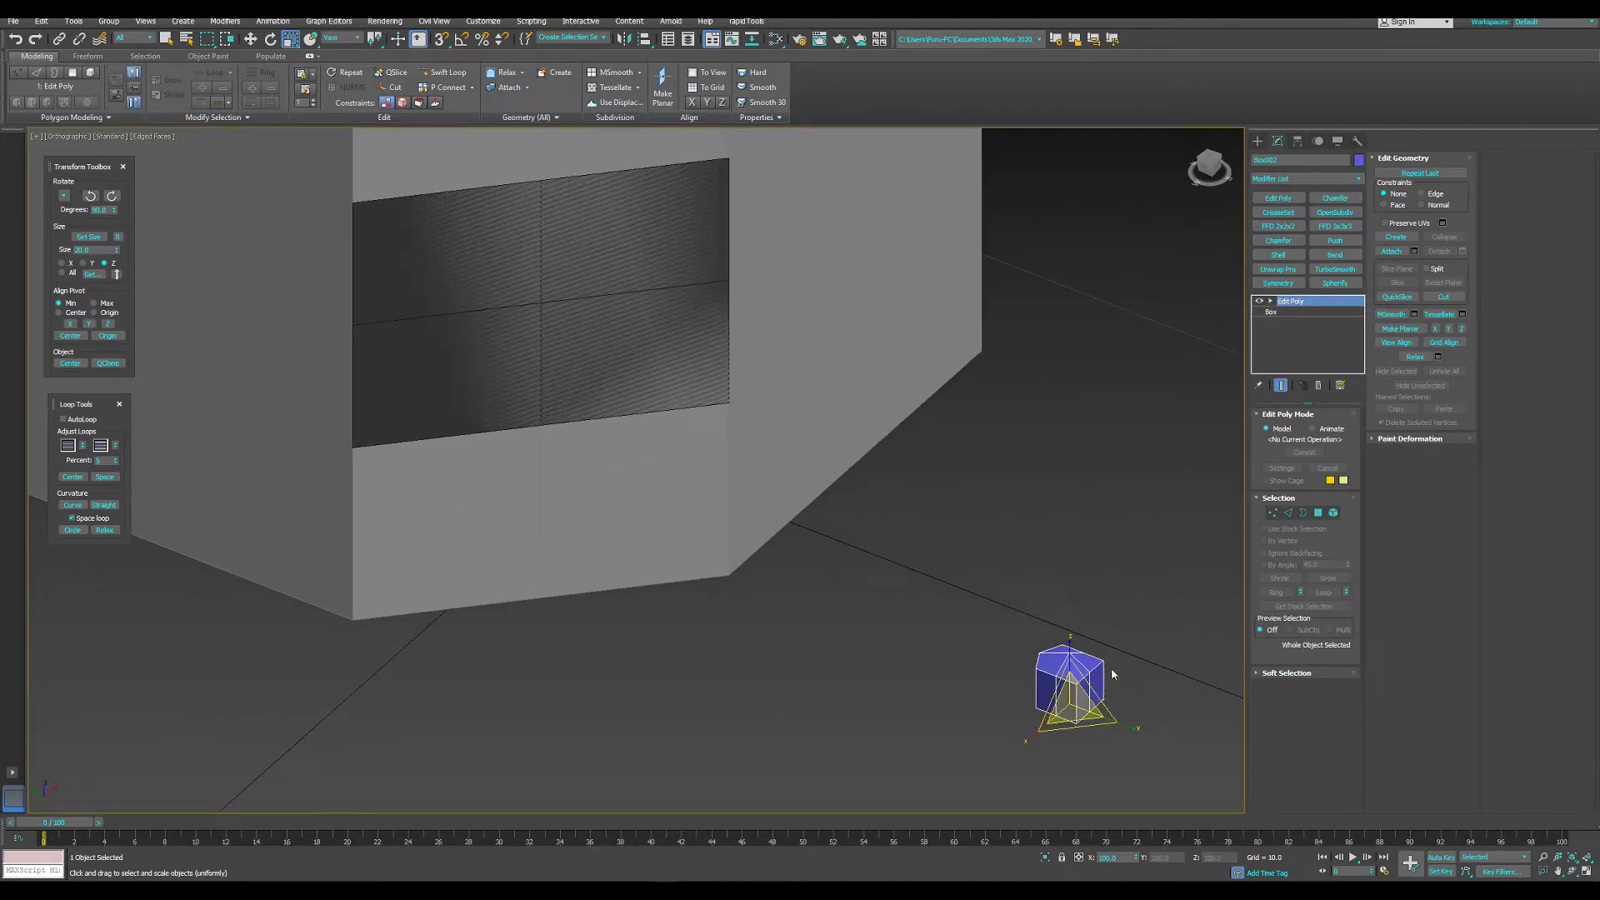
{"action": "scroll", "coordinate": [839, 464], "scroll_direction": "up", "scroll_amount": 5}
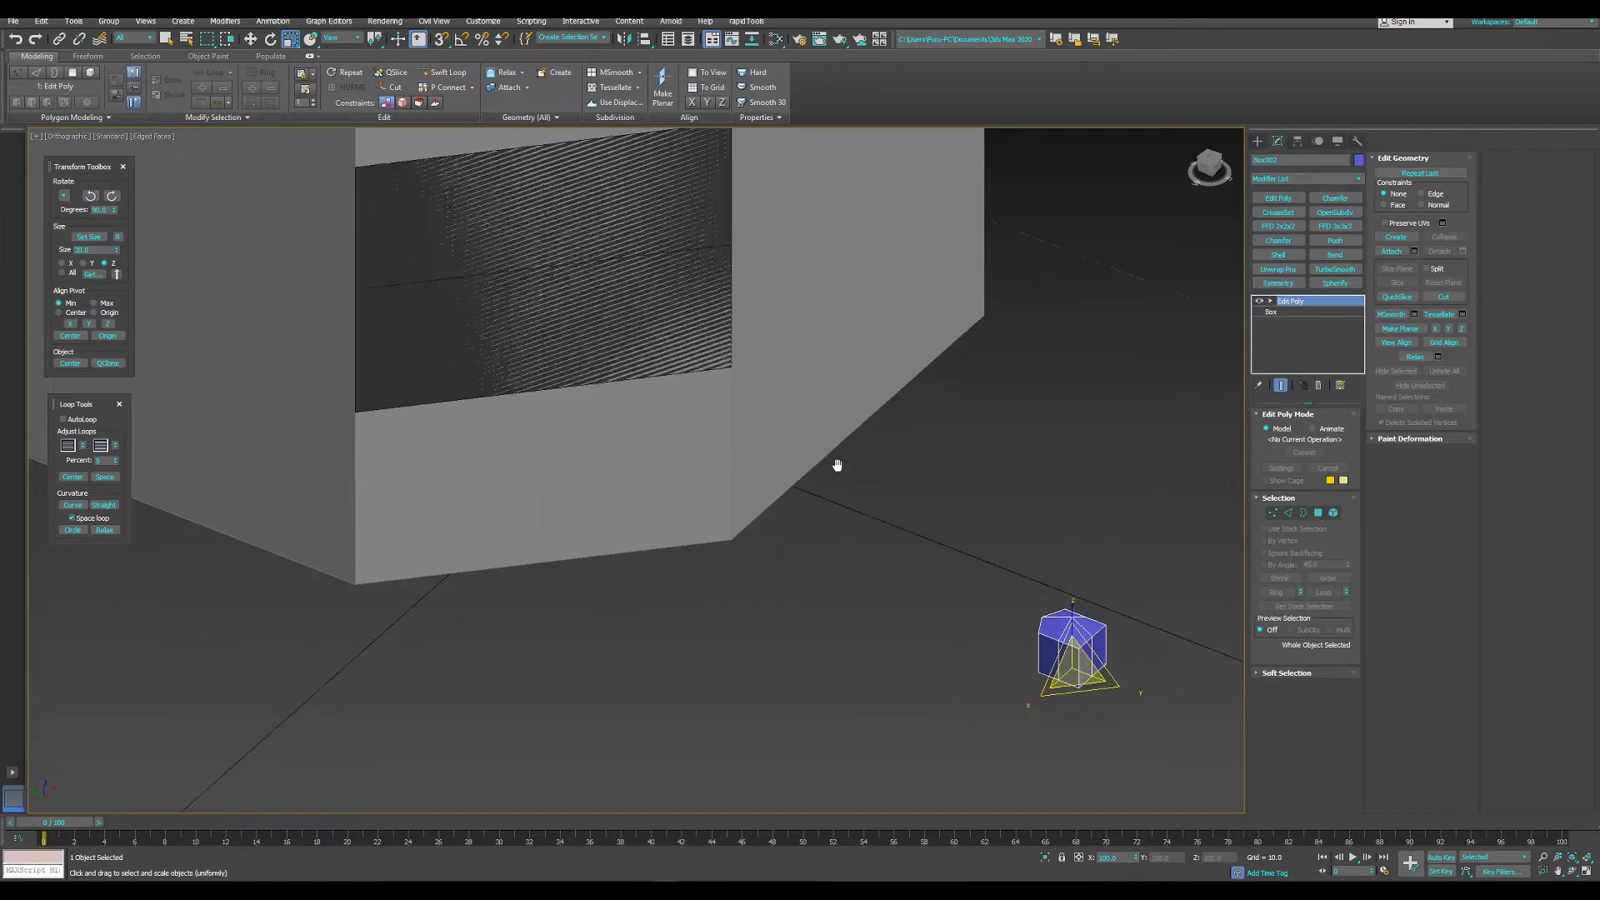
{"action": "middle_click_drag", "start_coordinate": [839, 464], "coordinate": [958, 466], "text": "alt"}
{"action": "scroll", "coordinate": [958, 467], "scroll_direction": "up", "scroll_amount": 3}
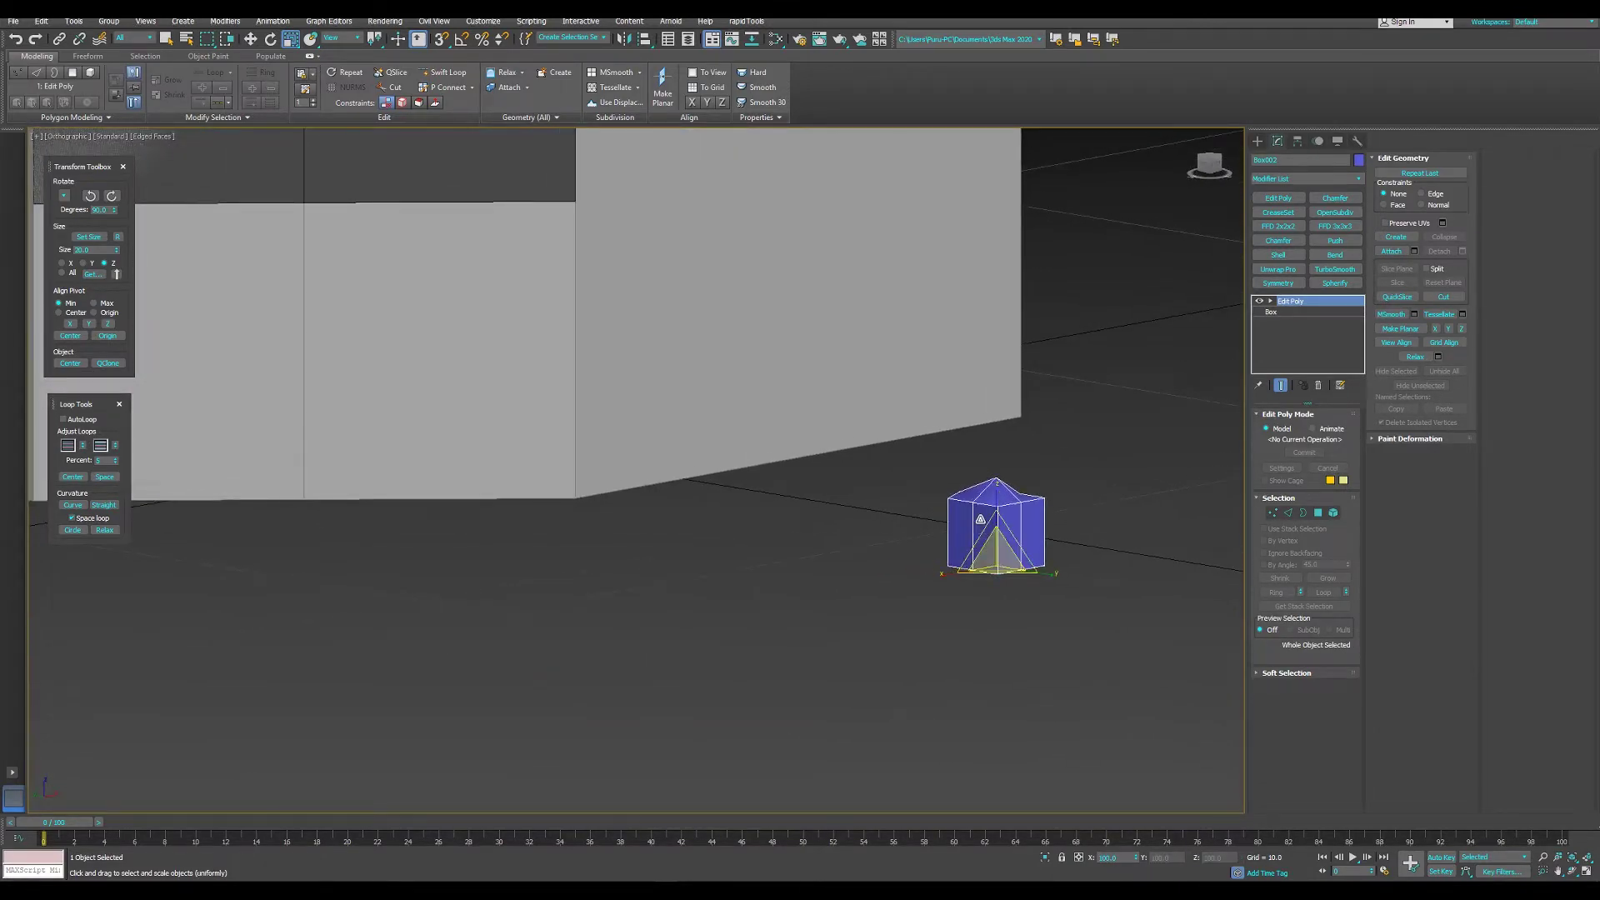
{"action": "key", "text": "s"}
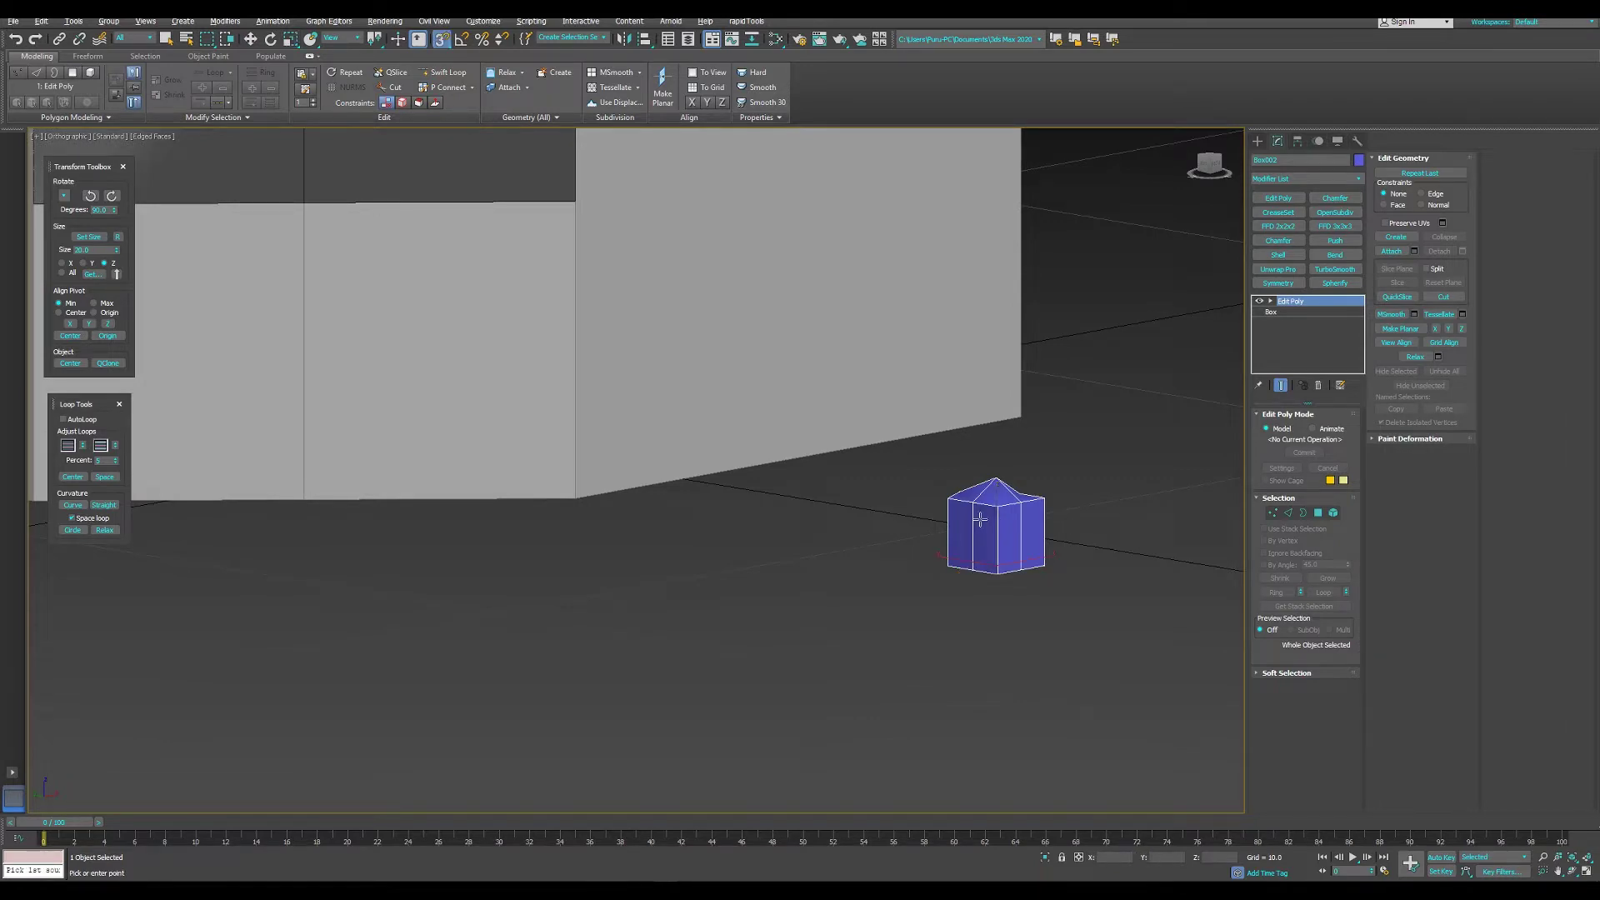
- Pick the three alignment points on the dark wall panel's face
{"action": "mouse_move", "coordinate": [980, 520]}
{"action": "middle_mouse_down", "text": "alt"}
{"action": "mouse_move", "coordinate": [1014, 453]}
{"action": "mouse_move", "coordinate": [1040, 468]}
{"action": "mouse_move", "coordinate": [1105, 454]}
{"action": "mouse_move", "coordinate": [1079, 467]}
{"action": "middle_mouse_up", "text": "alt"}
{"action": "scroll", "coordinate": [1014, 452], "scroll_direction": "up", "scroll_amount": 2}
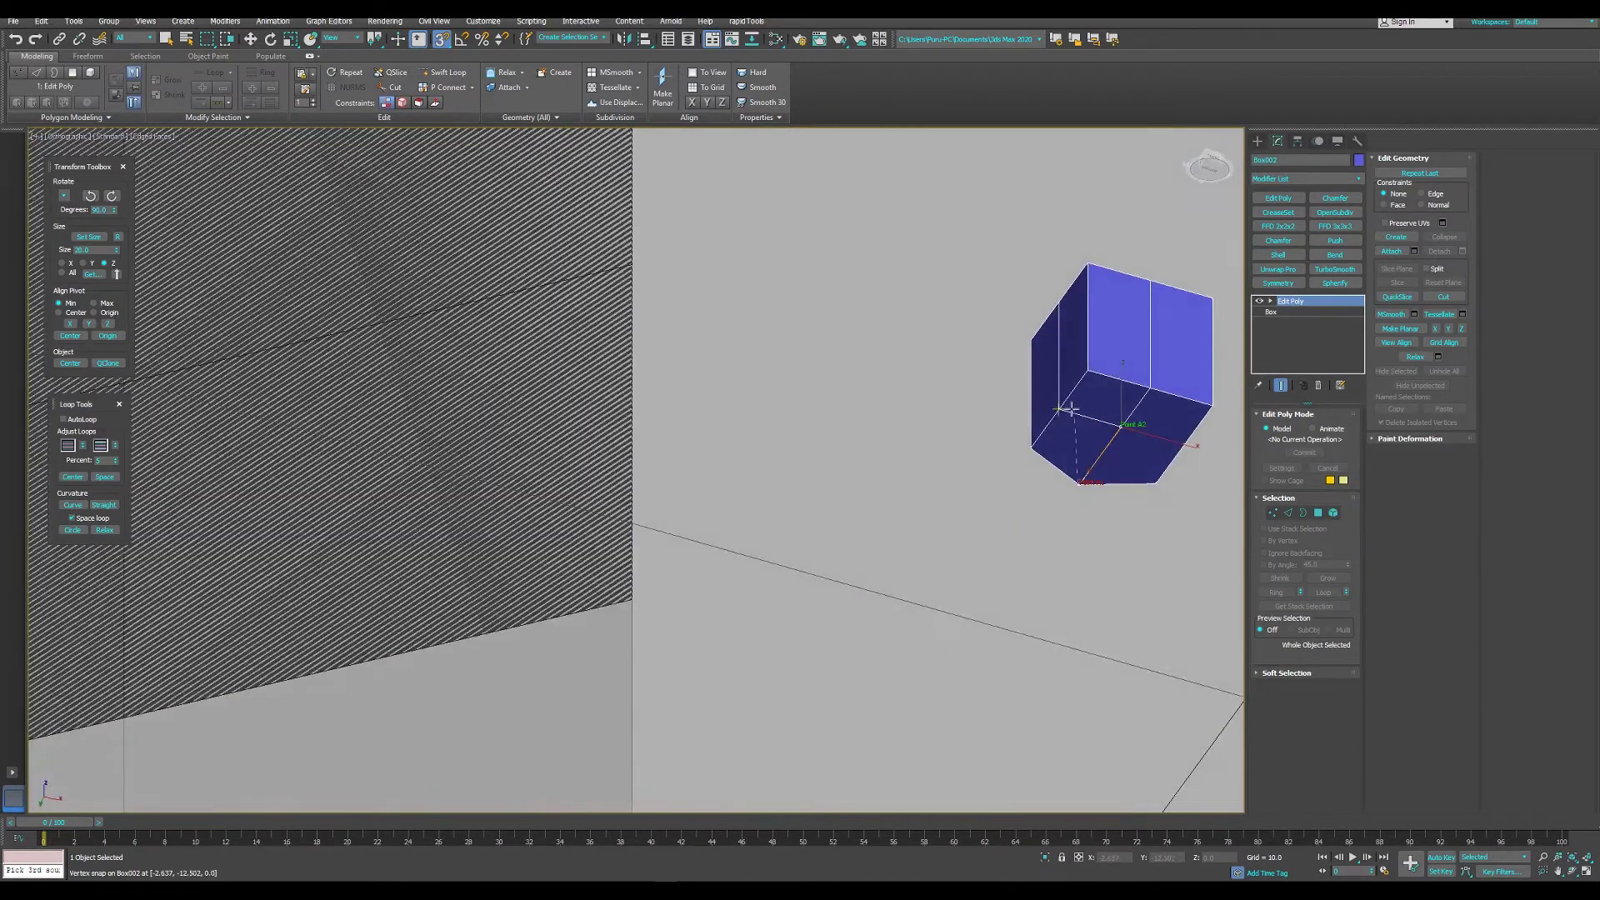
{"action": "scroll", "coordinate": [691, 431], "scroll_direction": "down", "scroll_amount": 2}
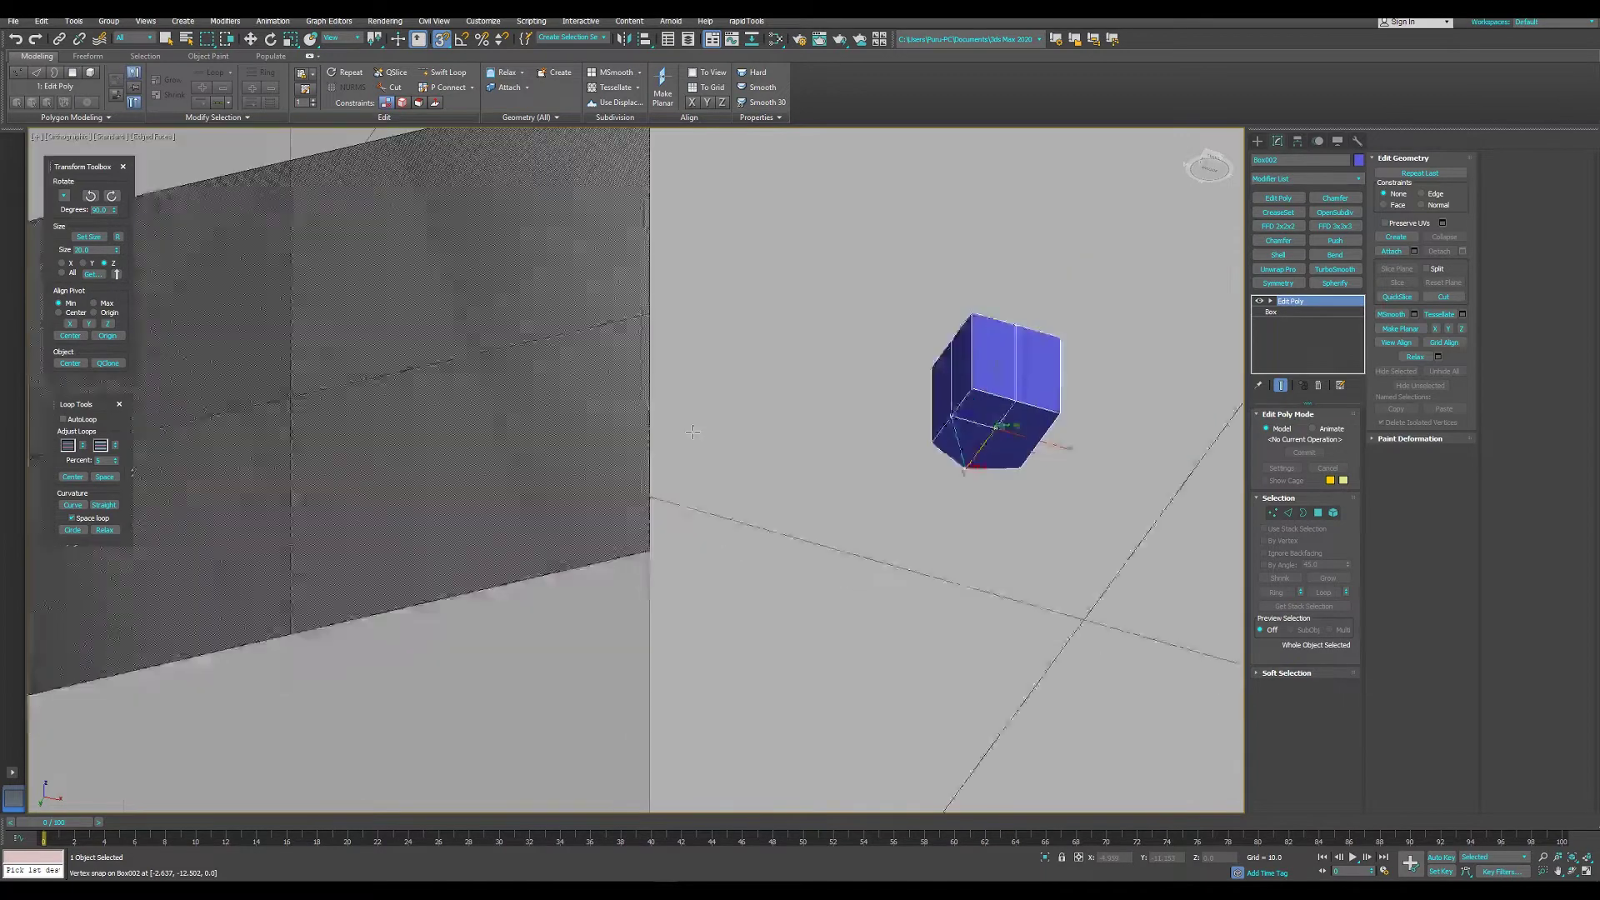
{"action": "mouse_move", "coordinate": [732, 429]}
{"action": "middle_mouse_down", "text": "alt"}
{"action": "mouse_move", "coordinate": [761, 490]}
{"action": "mouse_move", "coordinate": [856, 544]}
{"action": "middle_mouse_up", "text": "alt"}
{"action": "middle_click_drag", "start_coordinate": [915, 489], "coordinate": [779, 640]}
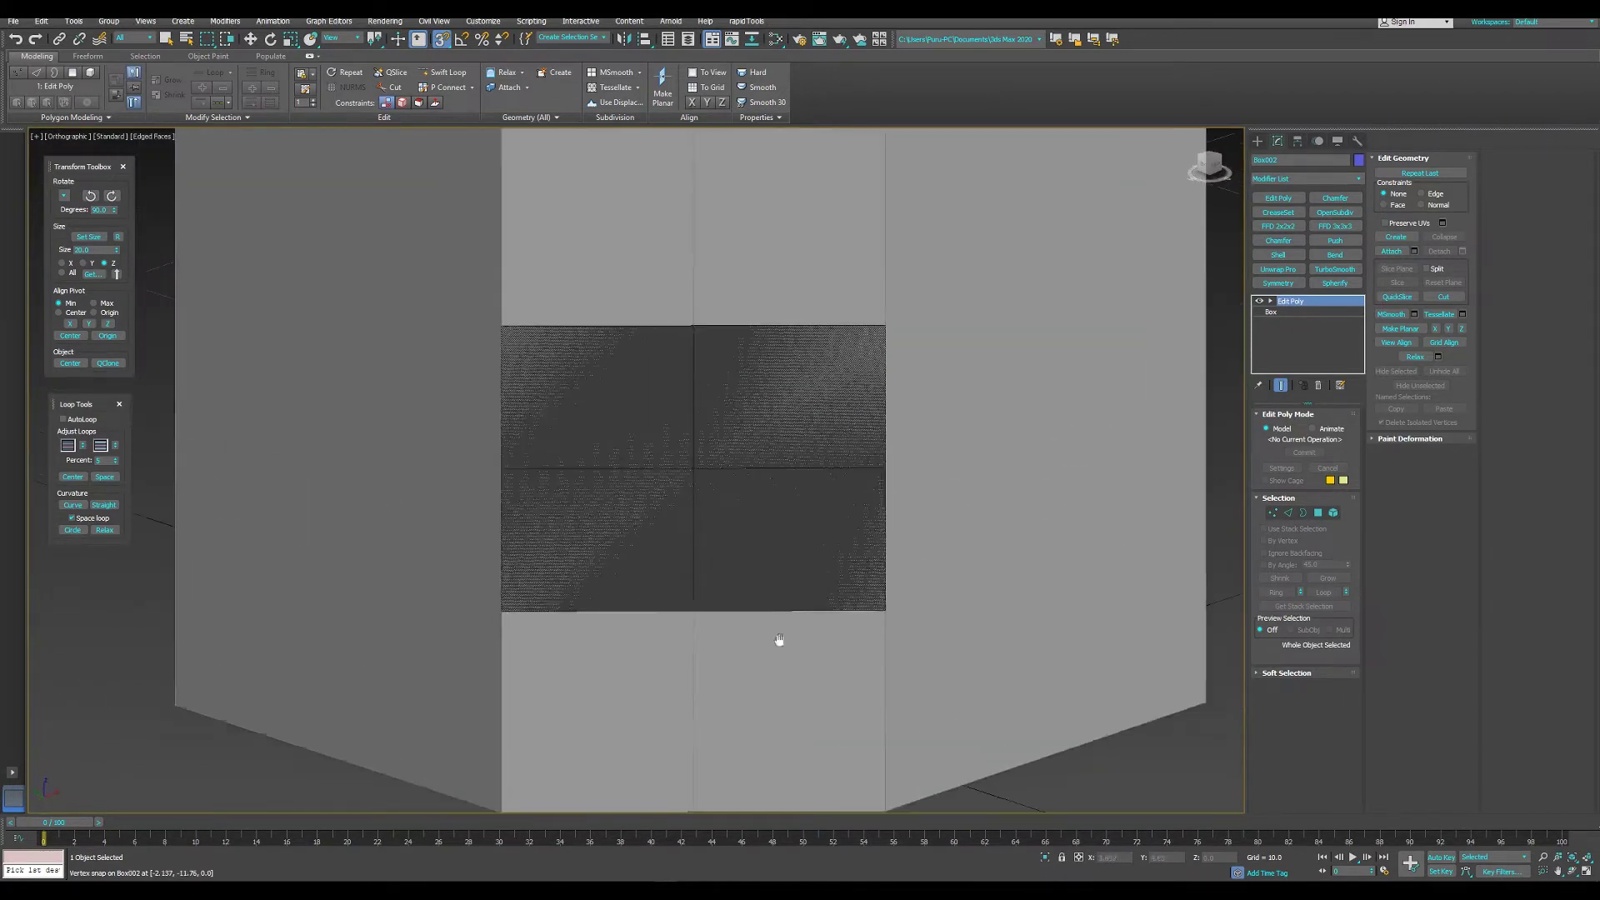
{"action": "scroll", "coordinate": [694, 338], "scroll_direction": "up", "scroll_amount": 3}
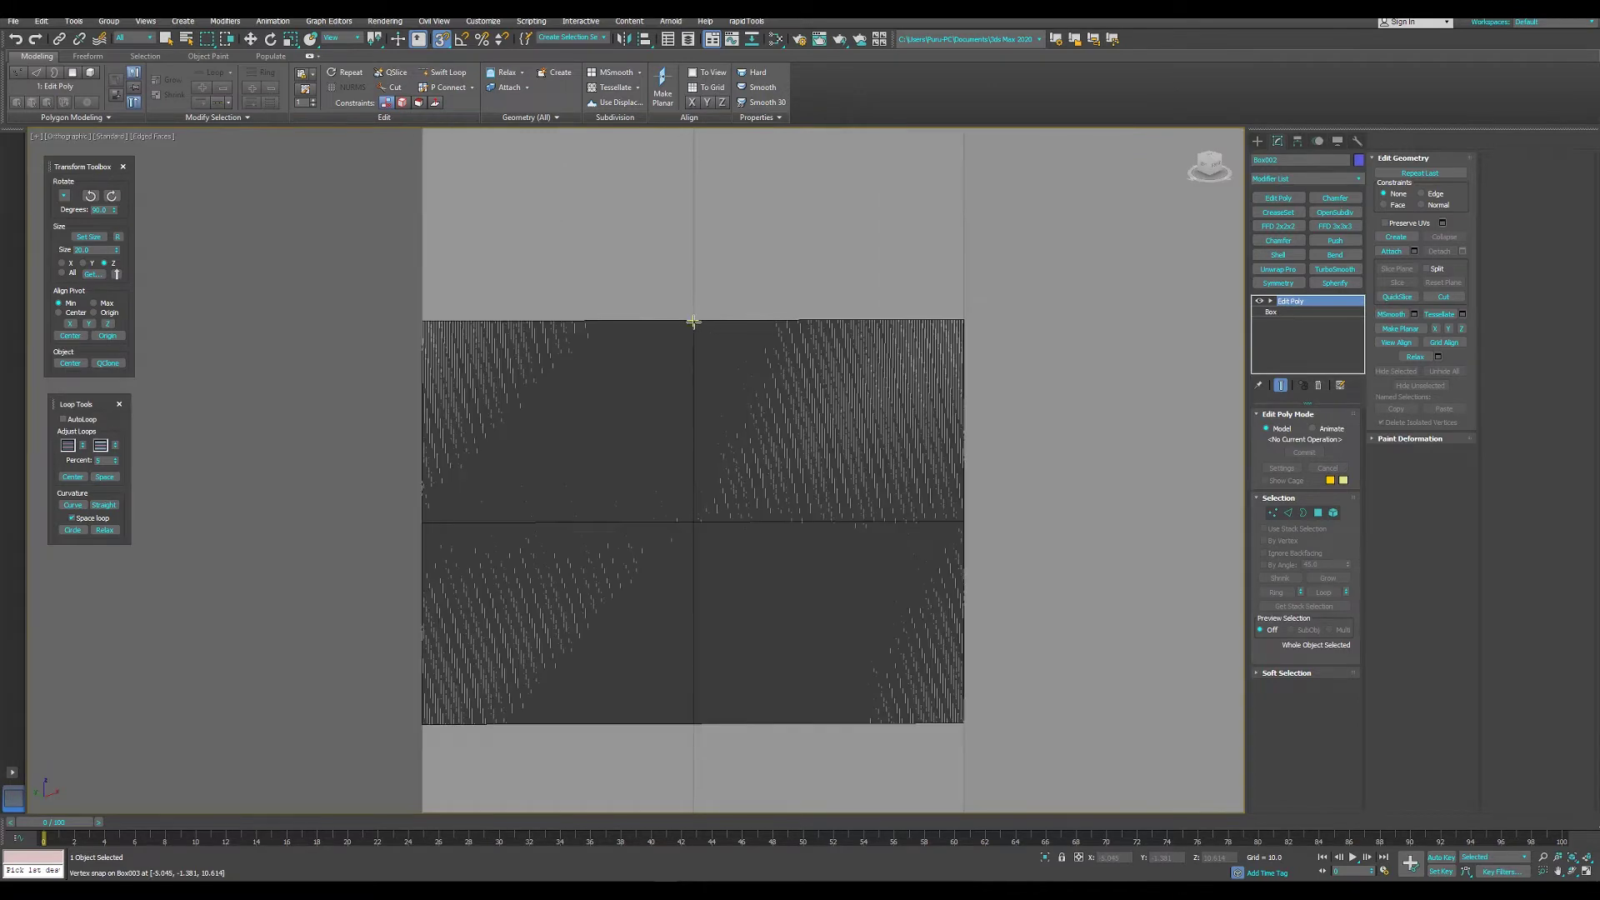
{"action": "left_click", "coordinate": [693, 321]}
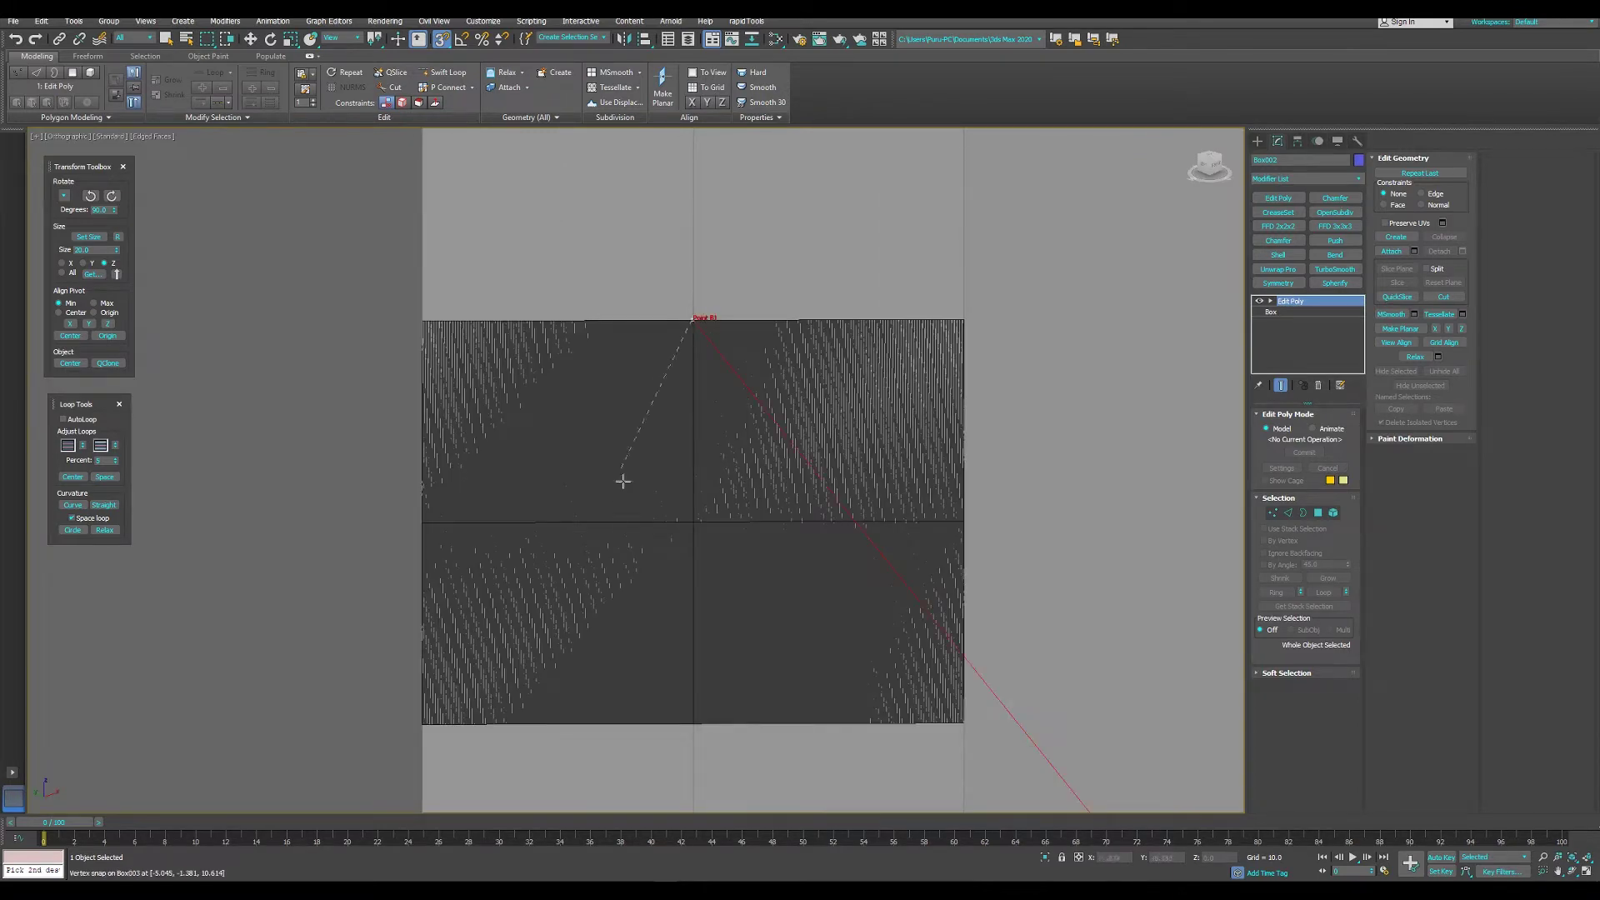
{"action": "left_click", "coordinate": [422, 523]}
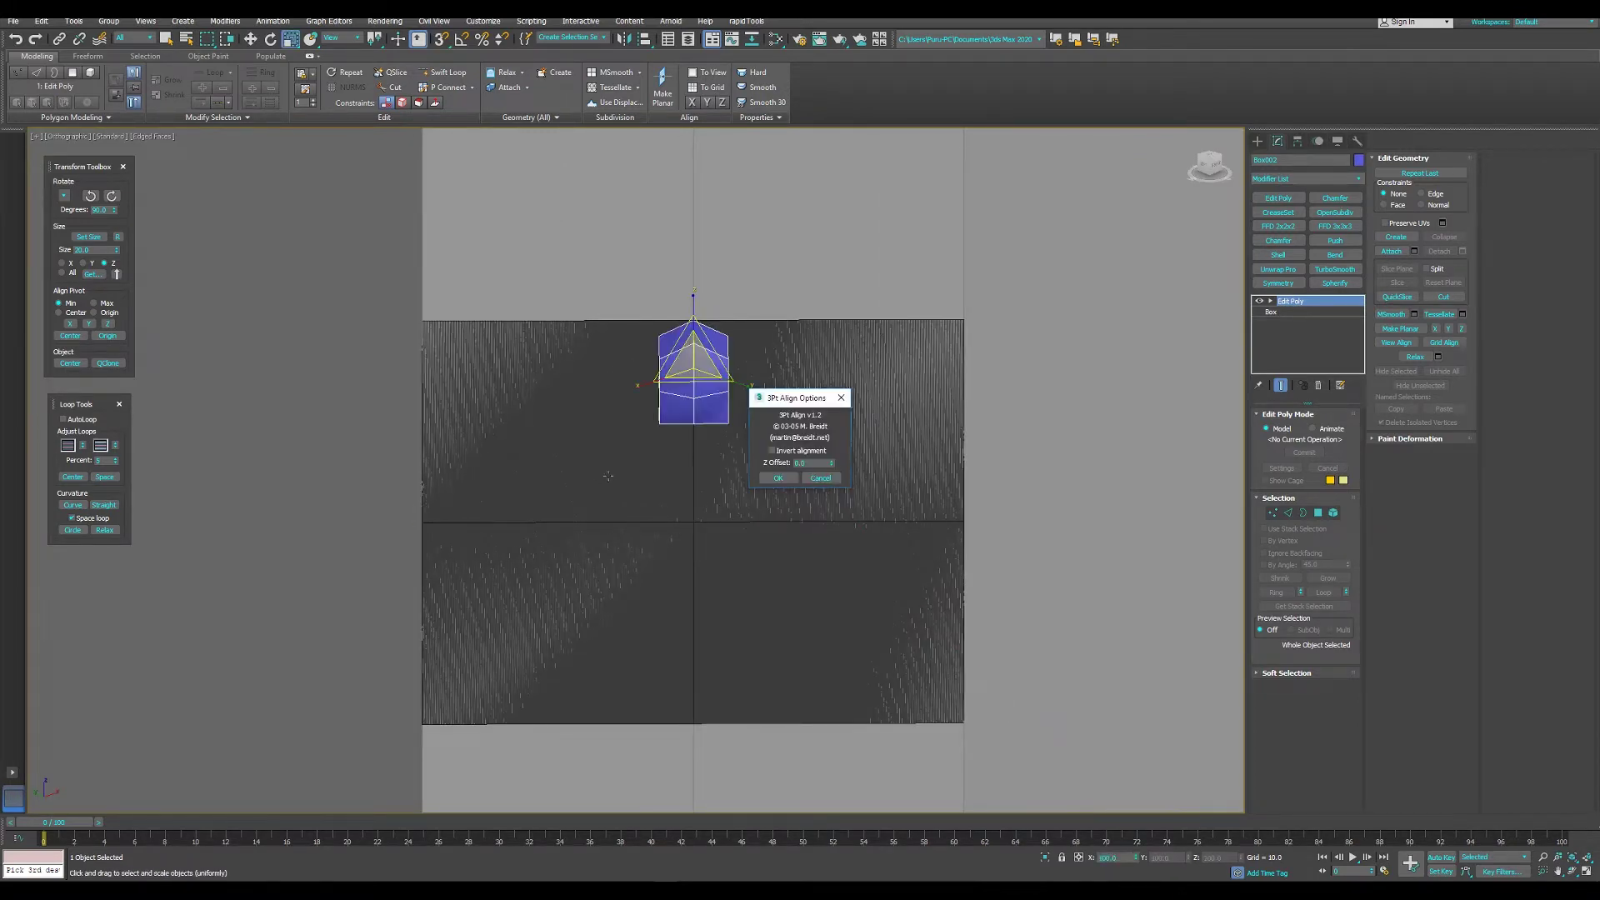
{"action": "right_click", "coordinate": [604, 472]}
- Confirm 3Pt Align Options so the blue box sits flush on the wall panel
{"action": "left_click", "coordinate": [795, 401]}
{"action": "middle_click_drag", "start_coordinate": [762, 408], "coordinate": [575, 591], "text": "alt"}
{"action": "mouse_move", "coordinate": [646, 414]}
{"action": "middle_mouse_down", "text": "alt"}
{"action": "mouse_move", "coordinate": [556, 459]}
{"action": "mouse_move", "coordinate": [657, 429]}
{"action": "middle_mouse_up", "text": "alt"}
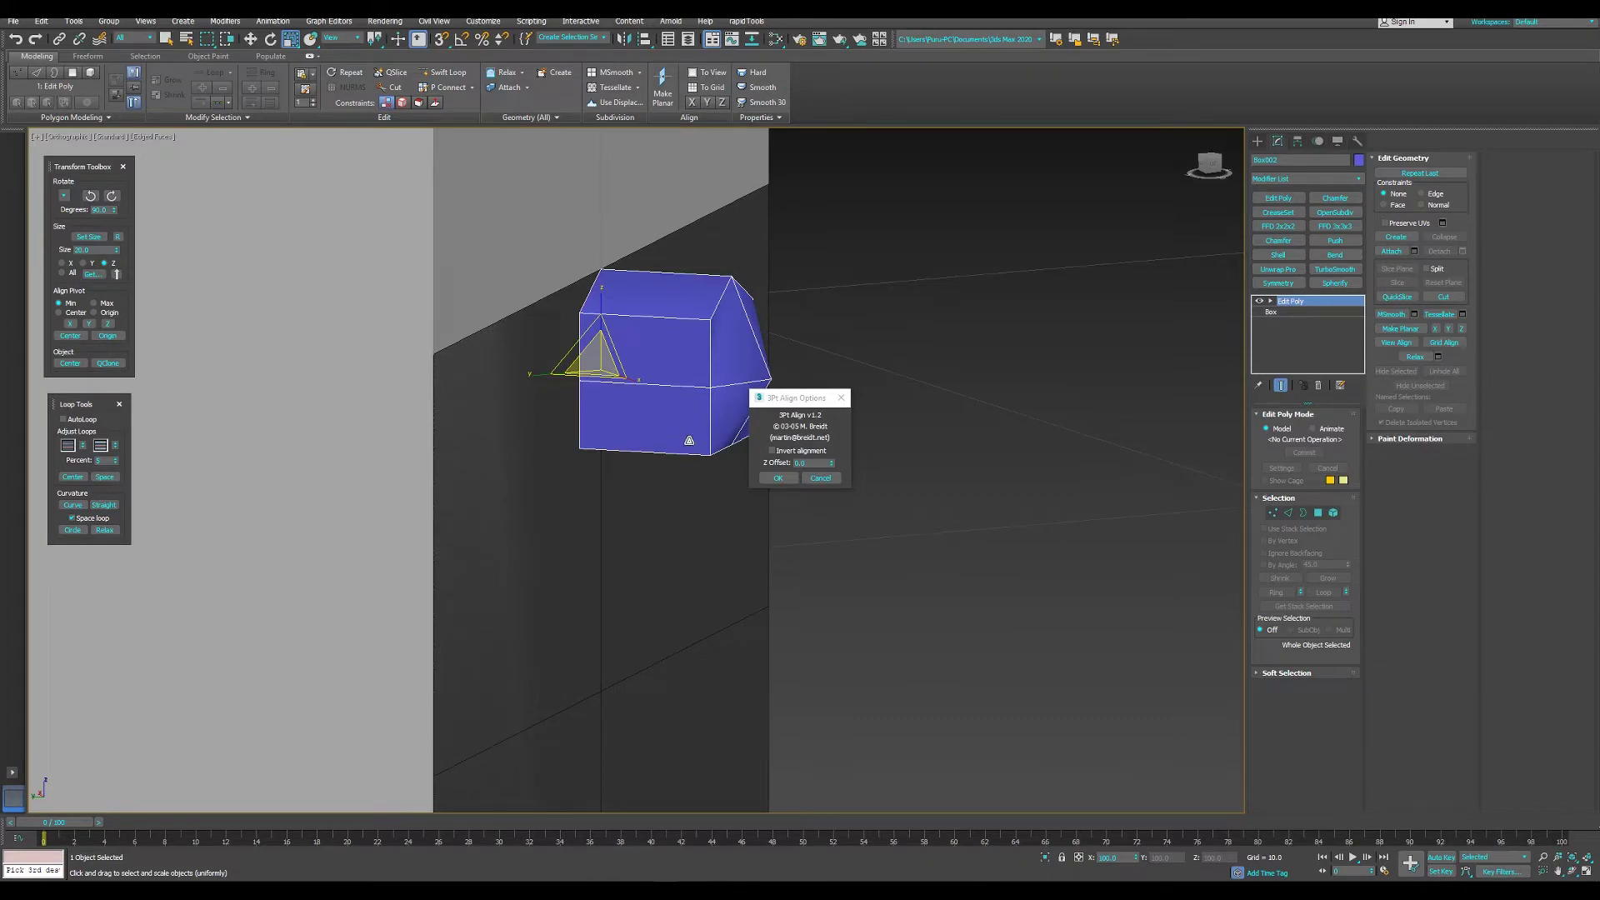
{"action": "middle_click_drag", "start_coordinate": [658, 436], "coordinate": [768, 506], "text": "alt"}
{"action": "left_click", "coordinate": [778, 478]}
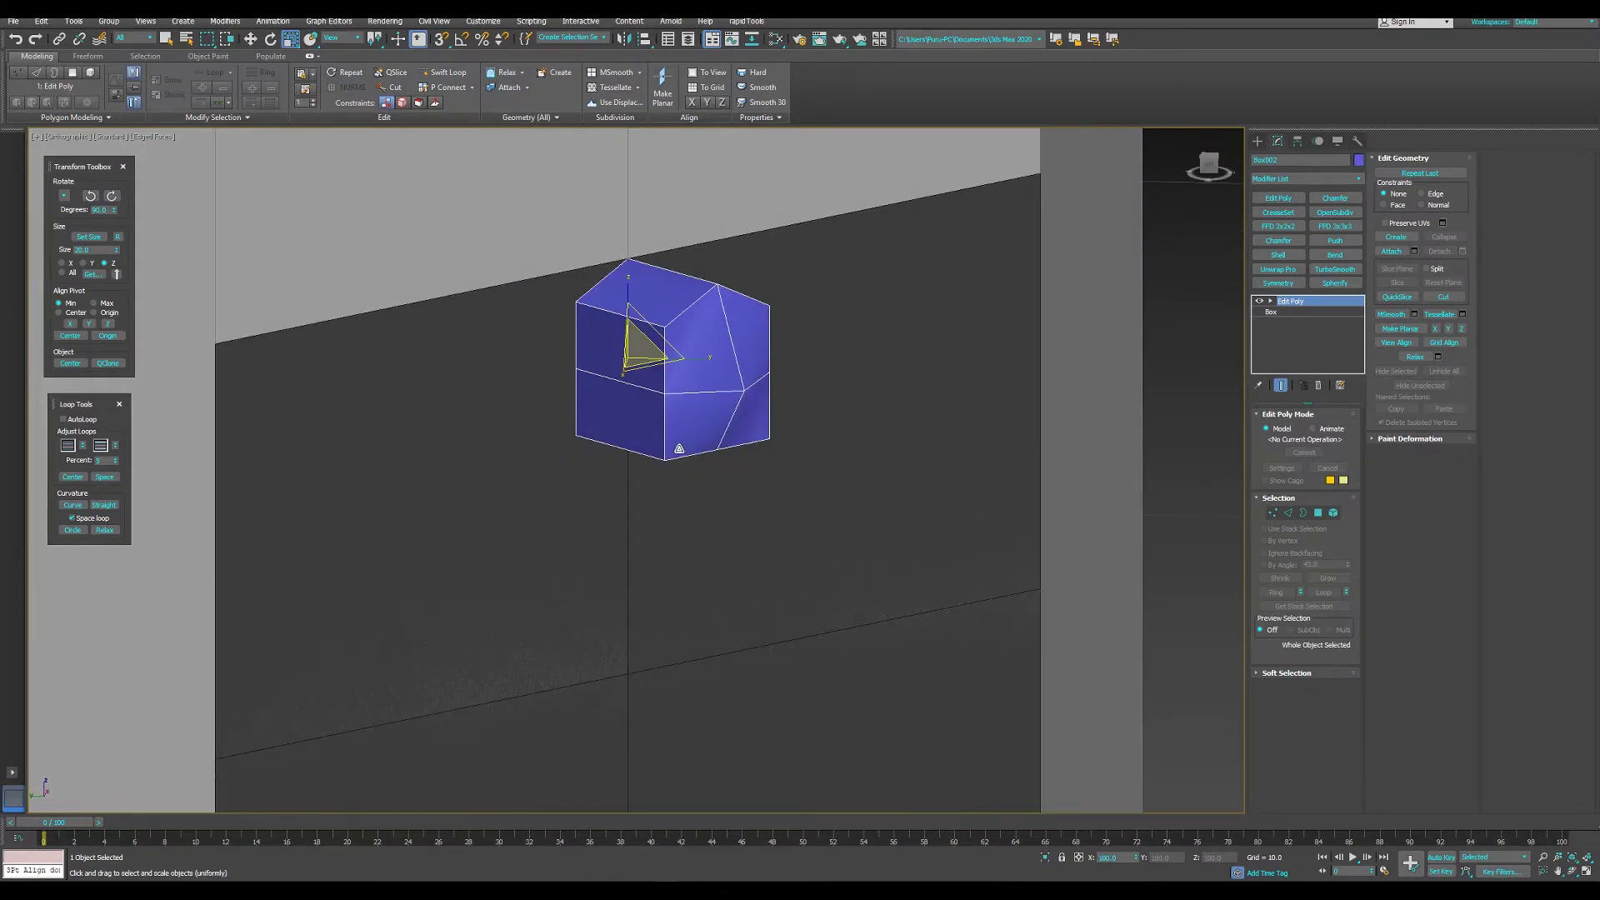
{"action": "mouse_move", "coordinate": [675, 453]}
{"action": "middle_mouse_down", "text": "alt"}
{"action": "mouse_move", "coordinate": [558, 450]}
{"action": "mouse_move", "coordinate": [561, 403]}
{"action": "mouse_move", "coordinate": [629, 457]}
{"action": "mouse_move", "coordinate": [719, 423]}
{"action": "middle_mouse_up", "text": "alt"}
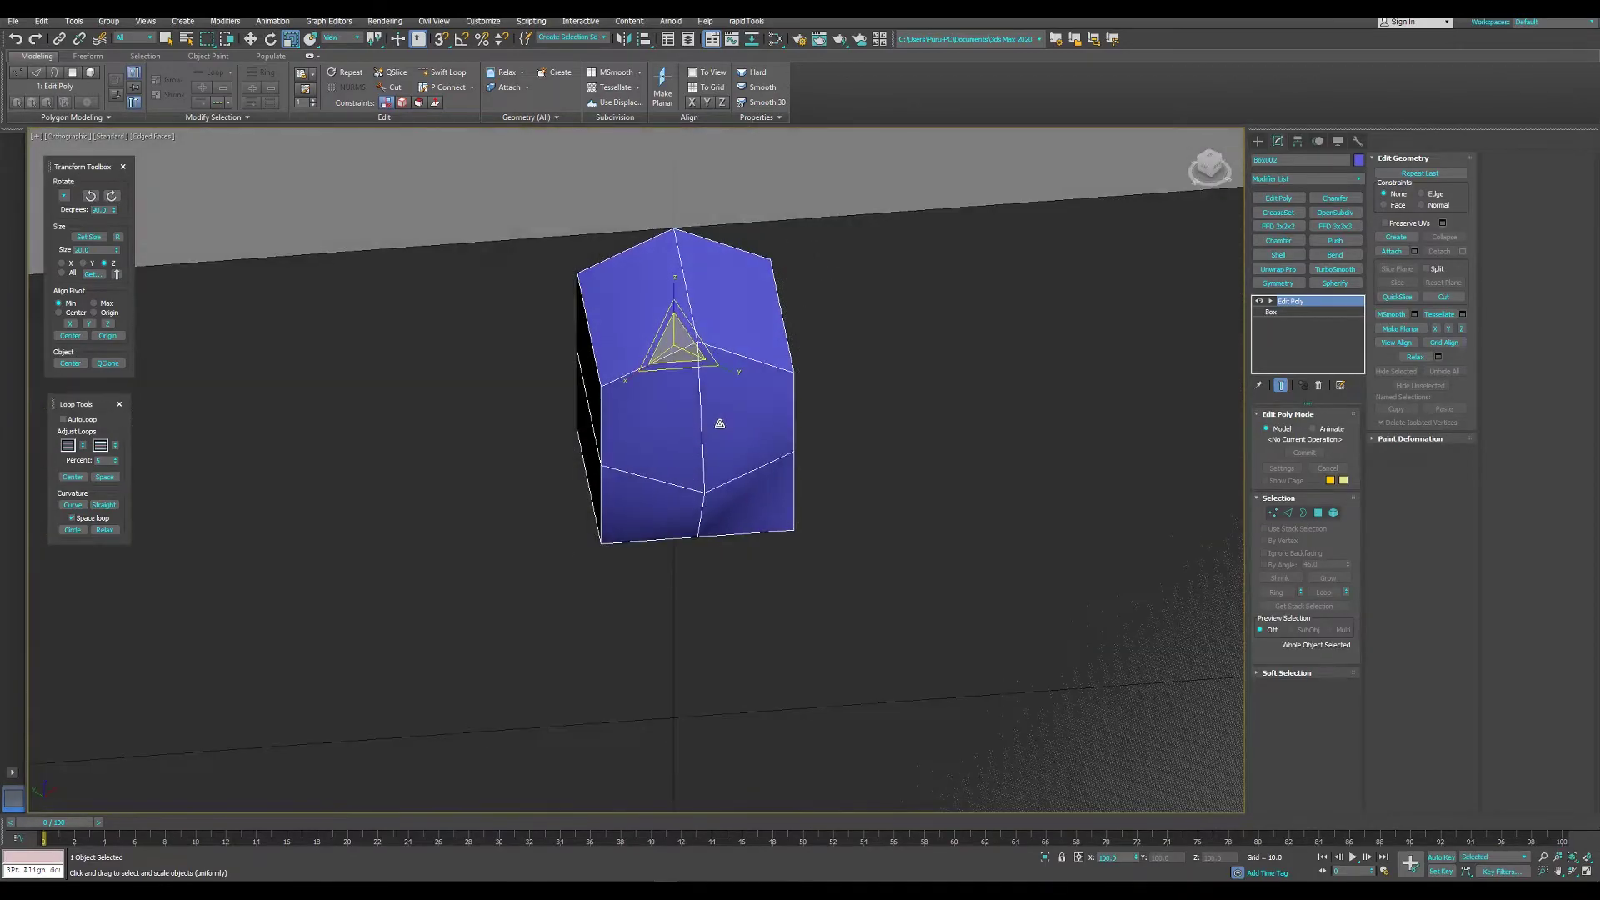
- Switch the reference coordinate system to Local
{"action": "right_click", "coordinate": [719, 423]}
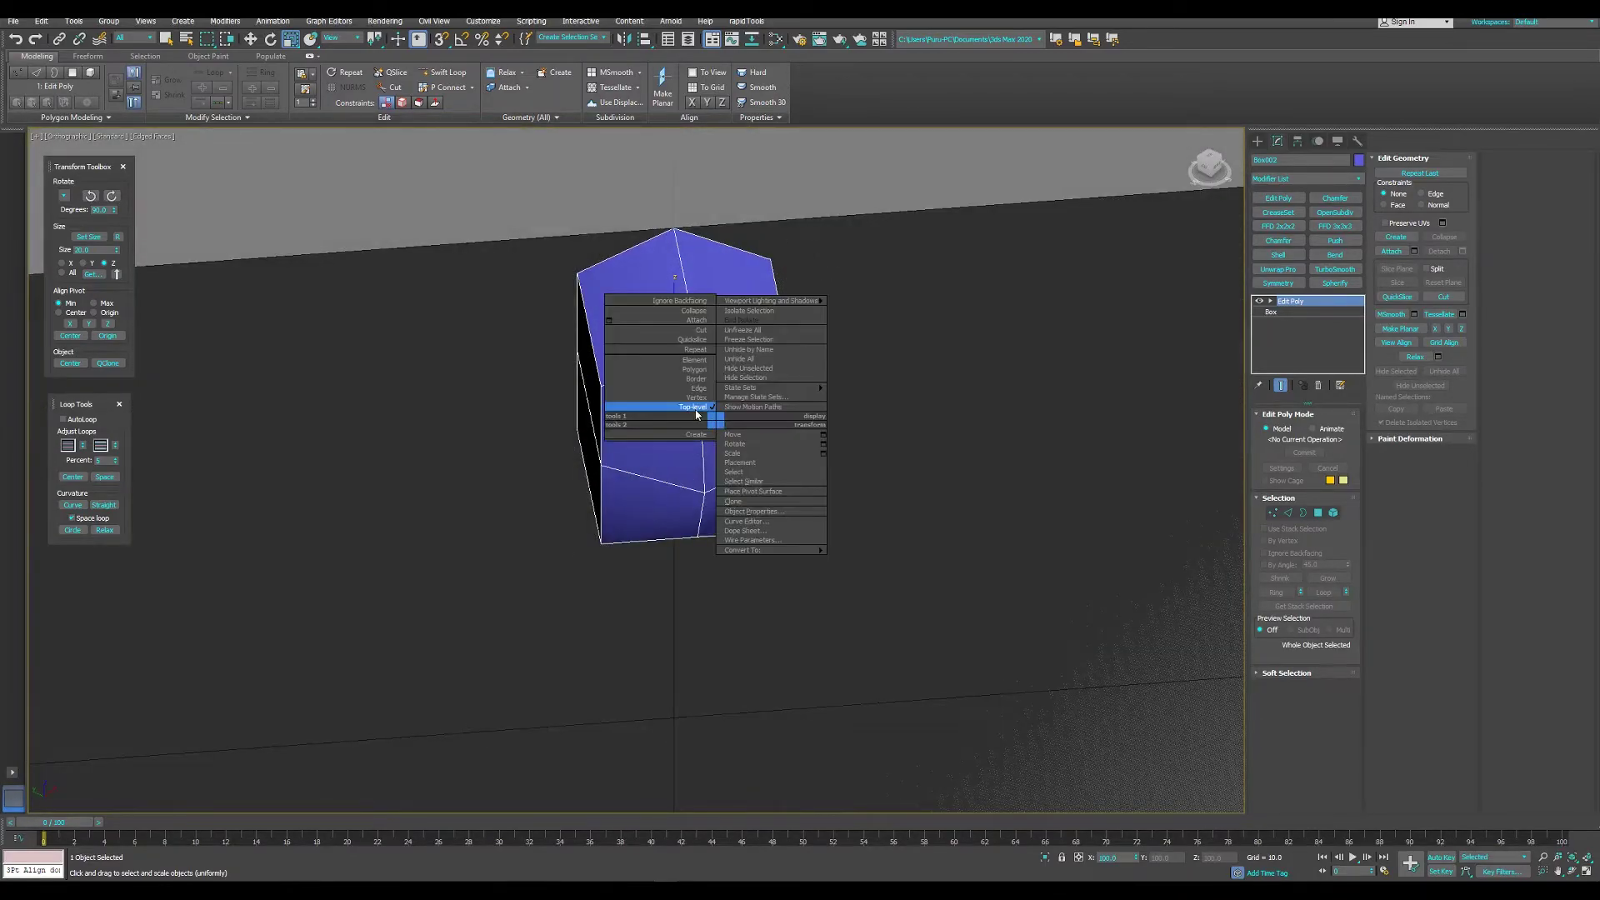
{"action": "left_click", "coordinate": [711, 378]}
{"action": "mouse_move", "coordinate": [743, 415]}
{"action": "middle_mouse_down", "text": "alt"}
{"action": "mouse_move", "coordinate": [744, 457]}
{"action": "mouse_move", "coordinate": [700, 368]}
{"action": "mouse_move", "coordinate": [750, 322]}
{"action": "mouse_move", "coordinate": [696, 287]}
{"action": "mouse_move", "coordinate": [728, 398]}
{"action": "middle_mouse_up", "text": "alt"}
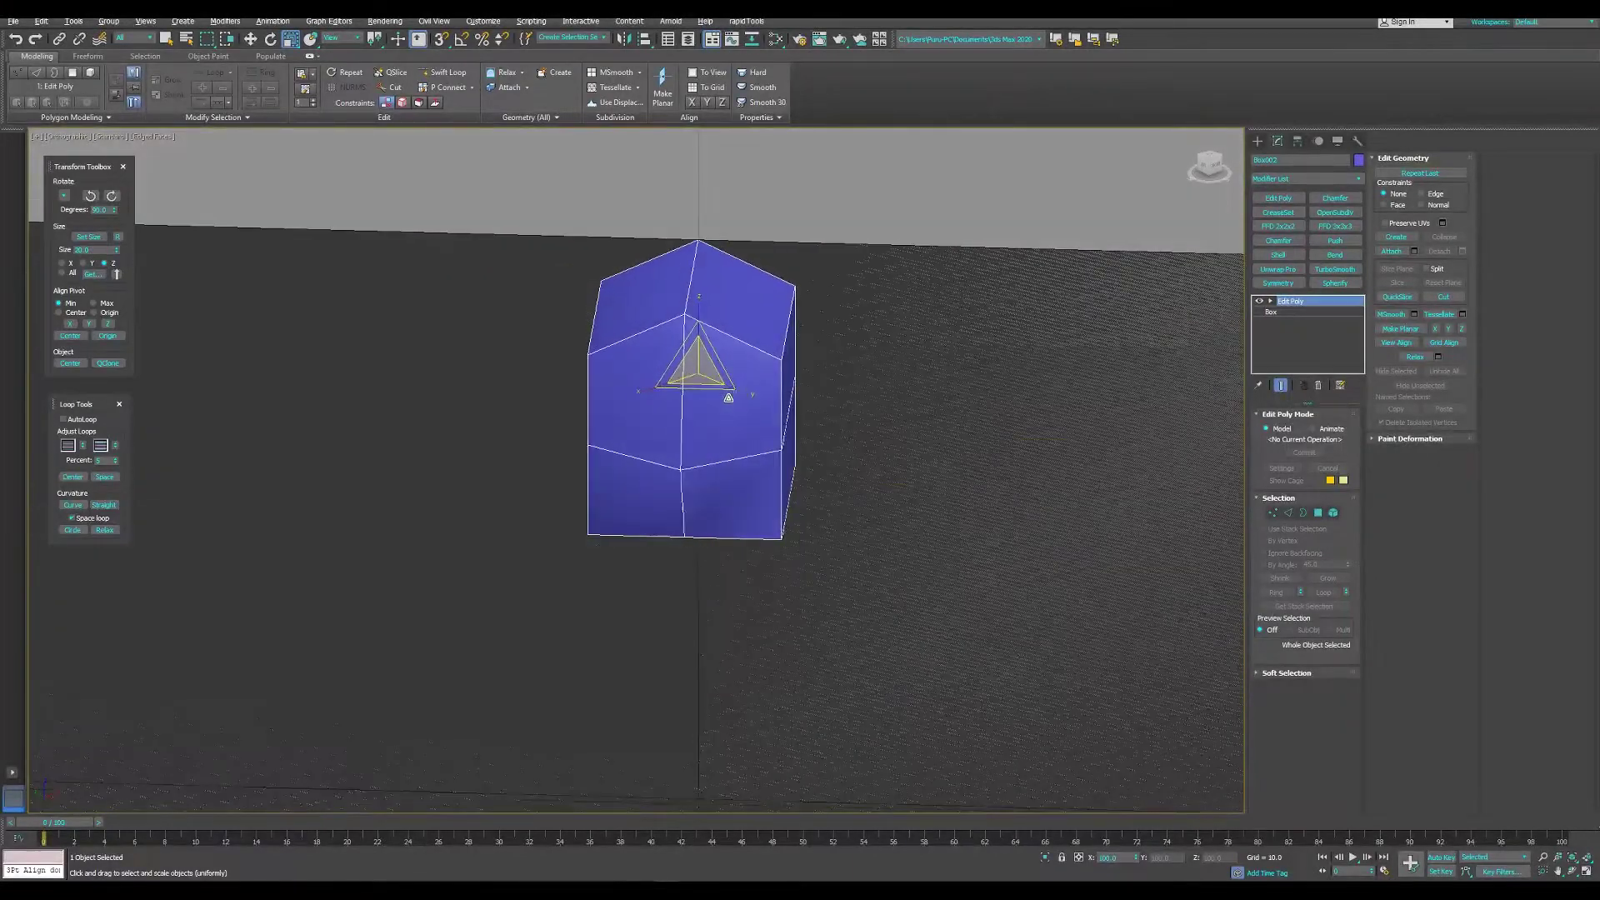
{"action": "left_click", "coordinate": [351, 39]}
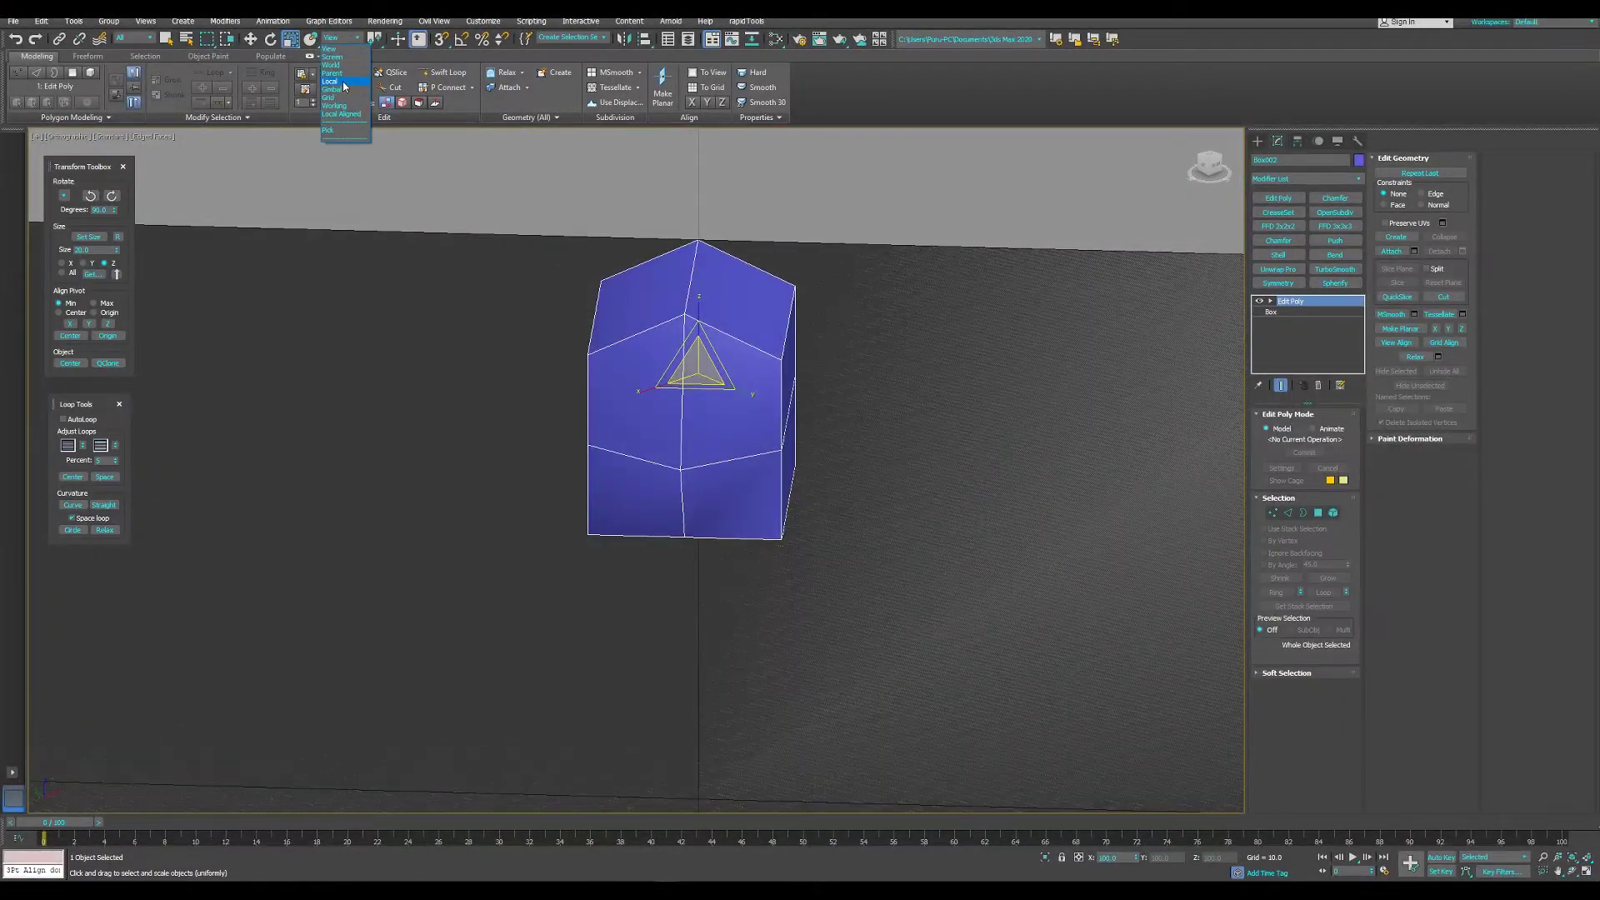
{"action": "mouse_move", "coordinate": [613, 388]}
{"action": "middle_mouse_down", "text": "alt"}
{"action": "mouse_move", "coordinate": [614, 450]}
{"action": "mouse_move", "coordinate": [539, 443]}
{"action": "mouse_move", "coordinate": [564, 457]}
{"action": "mouse_move", "coordinate": [663, 423]}
{"action": "mouse_move", "coordinate": [610, 415]}
{"action": "mouse_move", "coordinate": [606, 348]}
{"action": "middle_mouse_up", "text": "alt"}
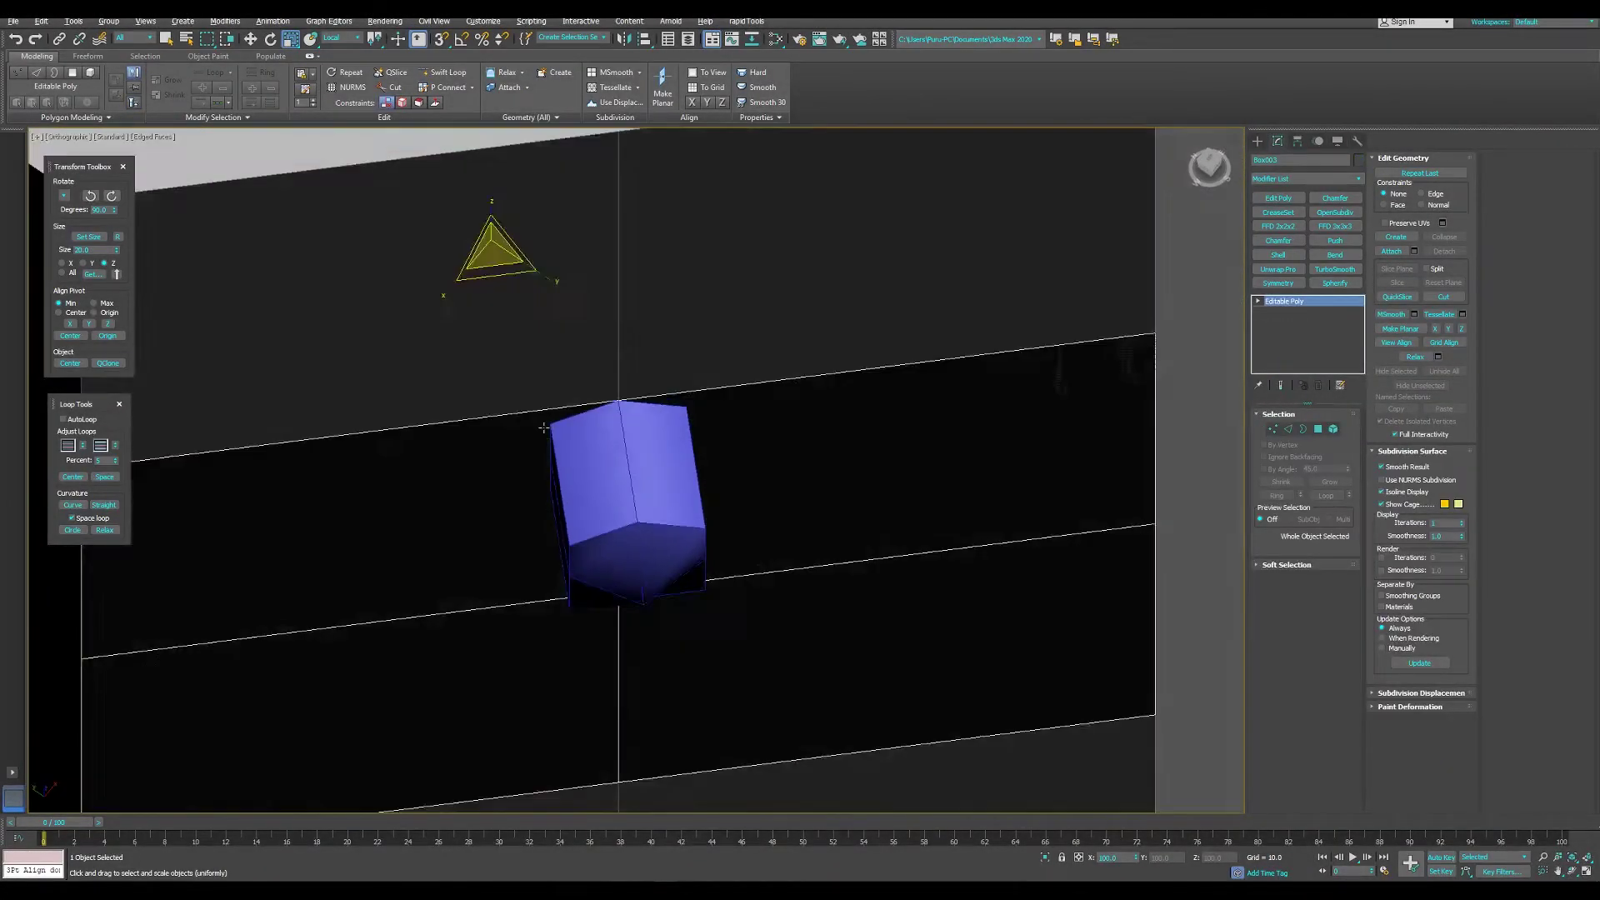
{"action": "middle_click_drag", "start_coordinate": [510, 367], "coordinate": [550, 419], "text": "alt"}
- Add a Symmetry modifier to the panel object
{"action": "key", "text": "w"}
{"action": "left_click", "coordinate": [1278, 283]}
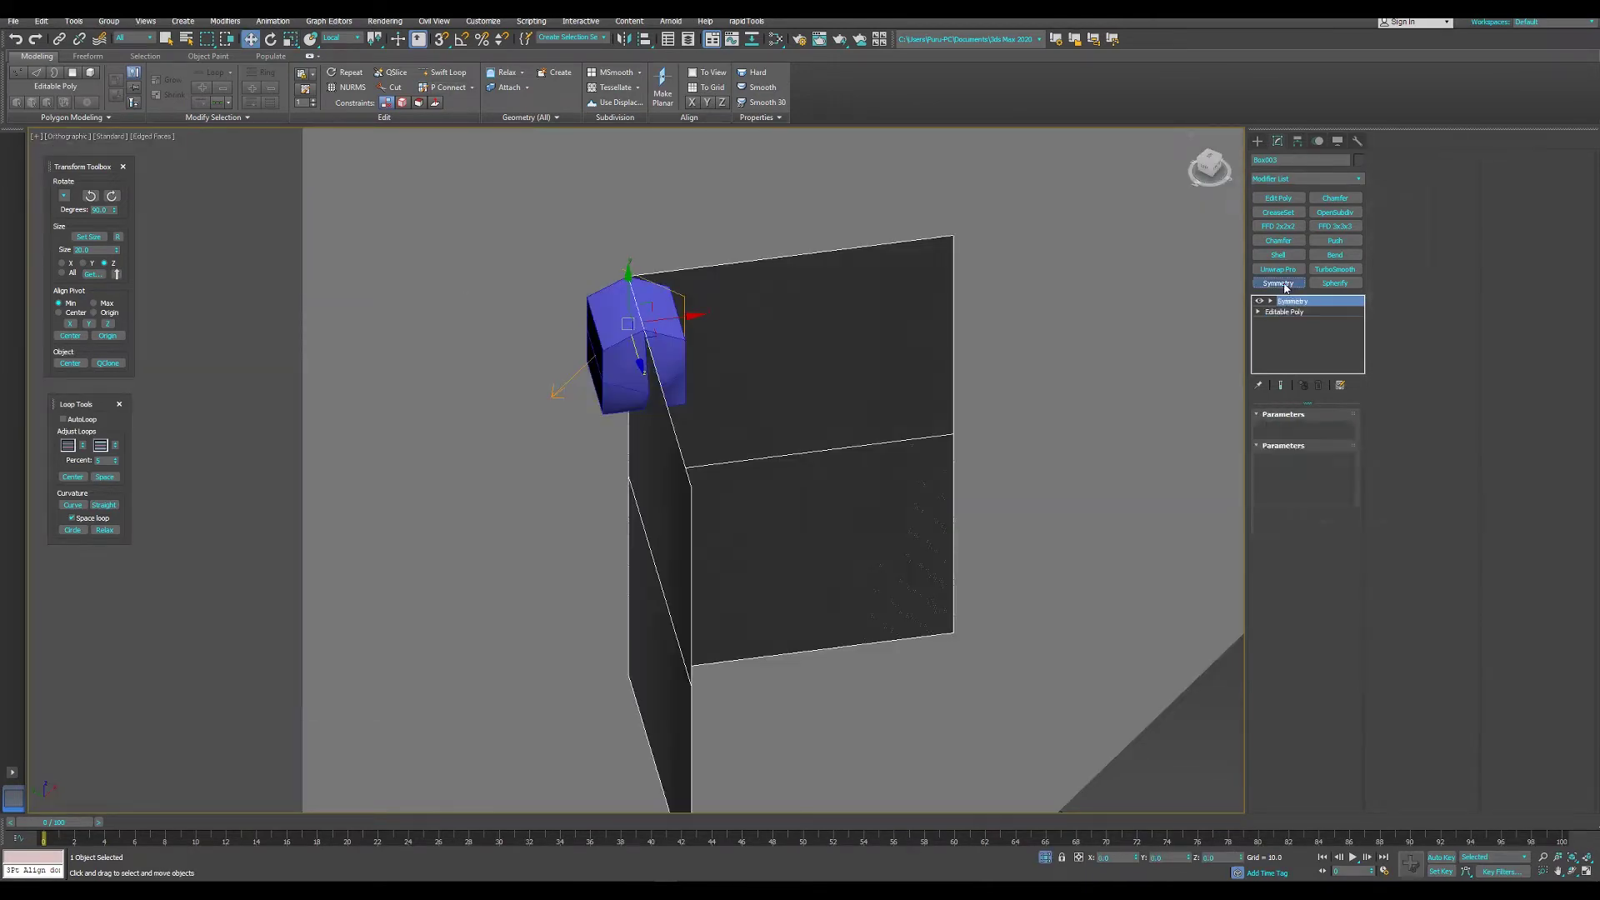
{"action": "mouse_move", "coordinate": [693, 446]}
{"action": "middle_mouse_down", "text": "alt"}
{"action": "mouse_move", "coordinate": [750, 328]}
{"action": "mouse_move", "coordinate": [753, 384]}
{"action": "middle_mouse_up", "text": "alt"}
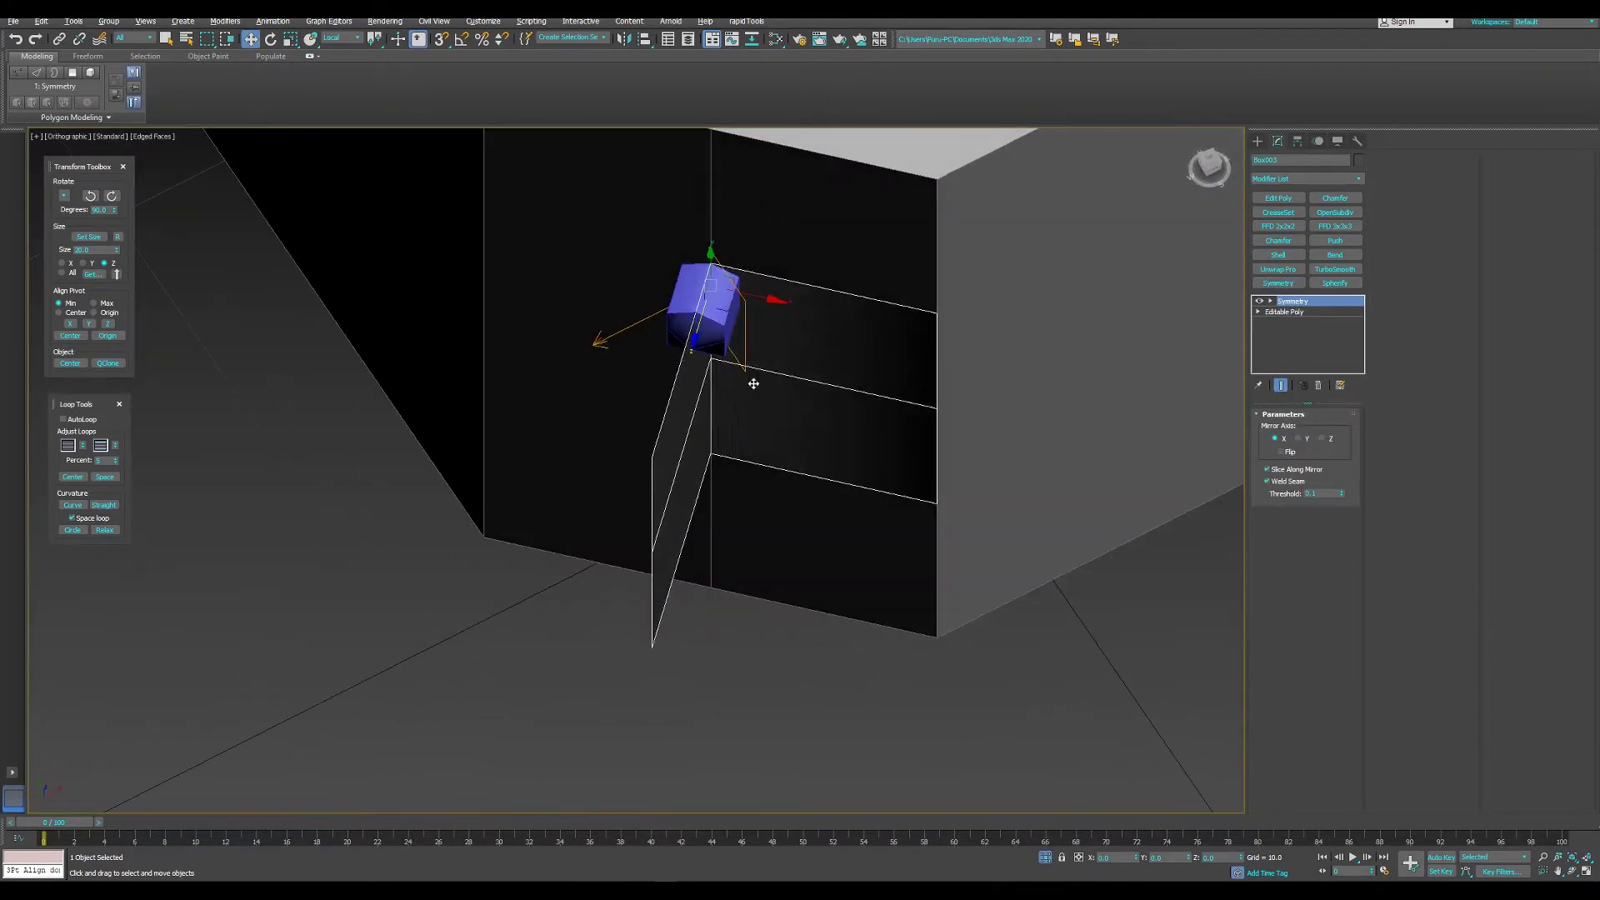
{"action": "mouse_move", "coordinate": [850, 392]}
{"action": "middle_mouse_down", "text": "alt"}
{"action": "mouse_move", "coordinate": [722, 364]}
{"action": "mouse_move", "coordinate": [670, 381]}
{"action": "middle_mouse_up", "text": "alt"}
- Align the Symmetry Mirror gizmo to the blue box's Pivot Point
{"action": "key", "text": "1"}
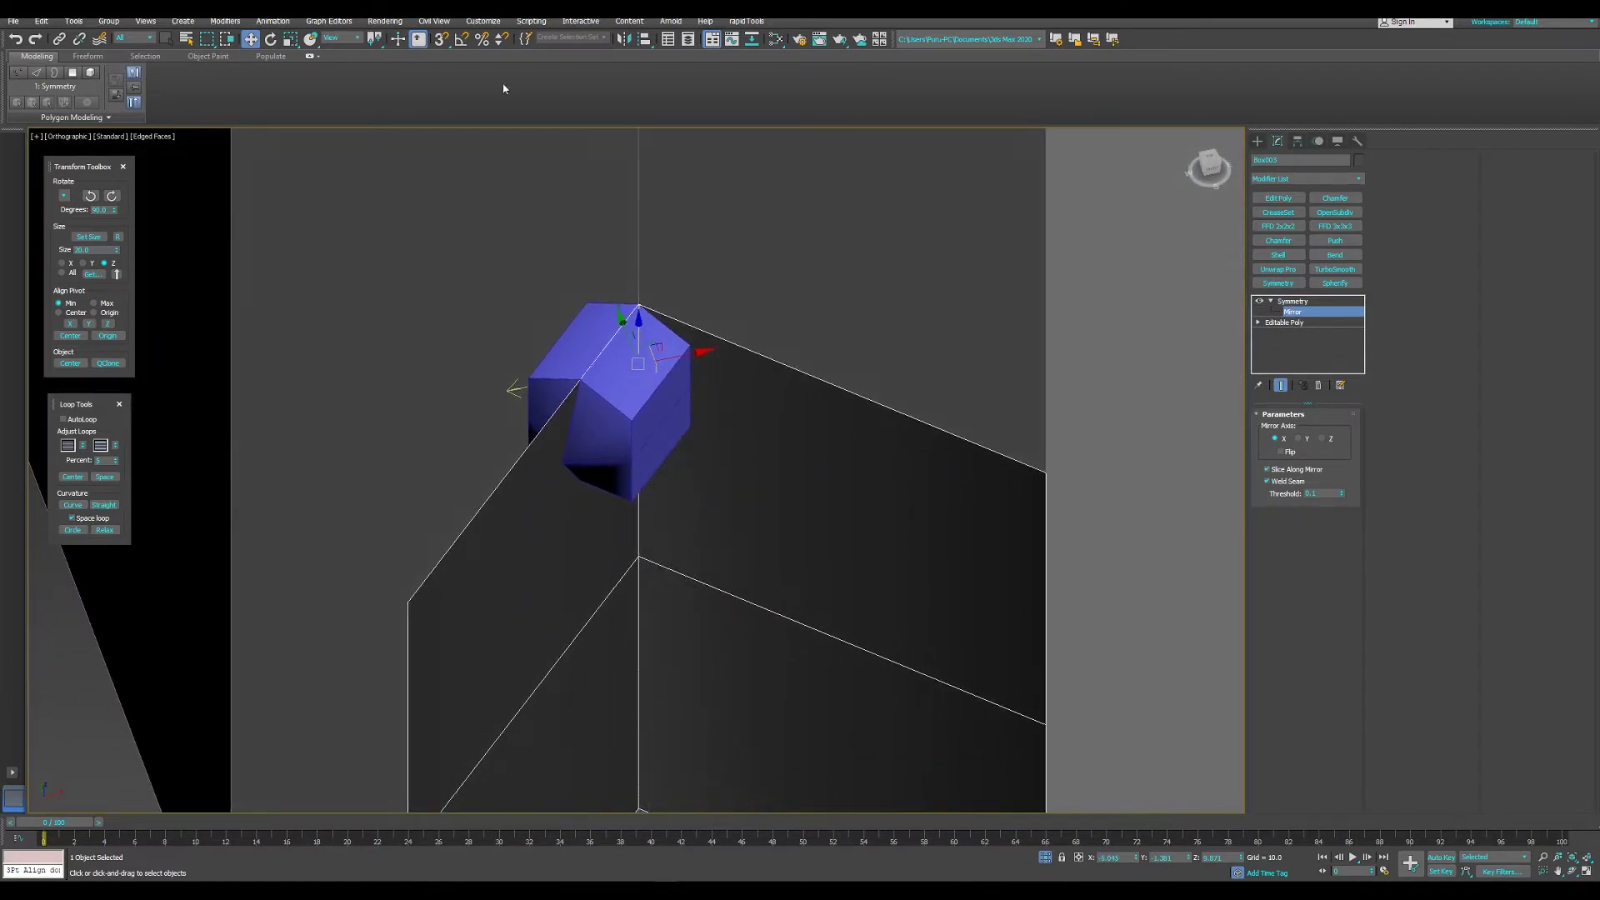
{"action": "left_click", "coordinate": [653, 41]}
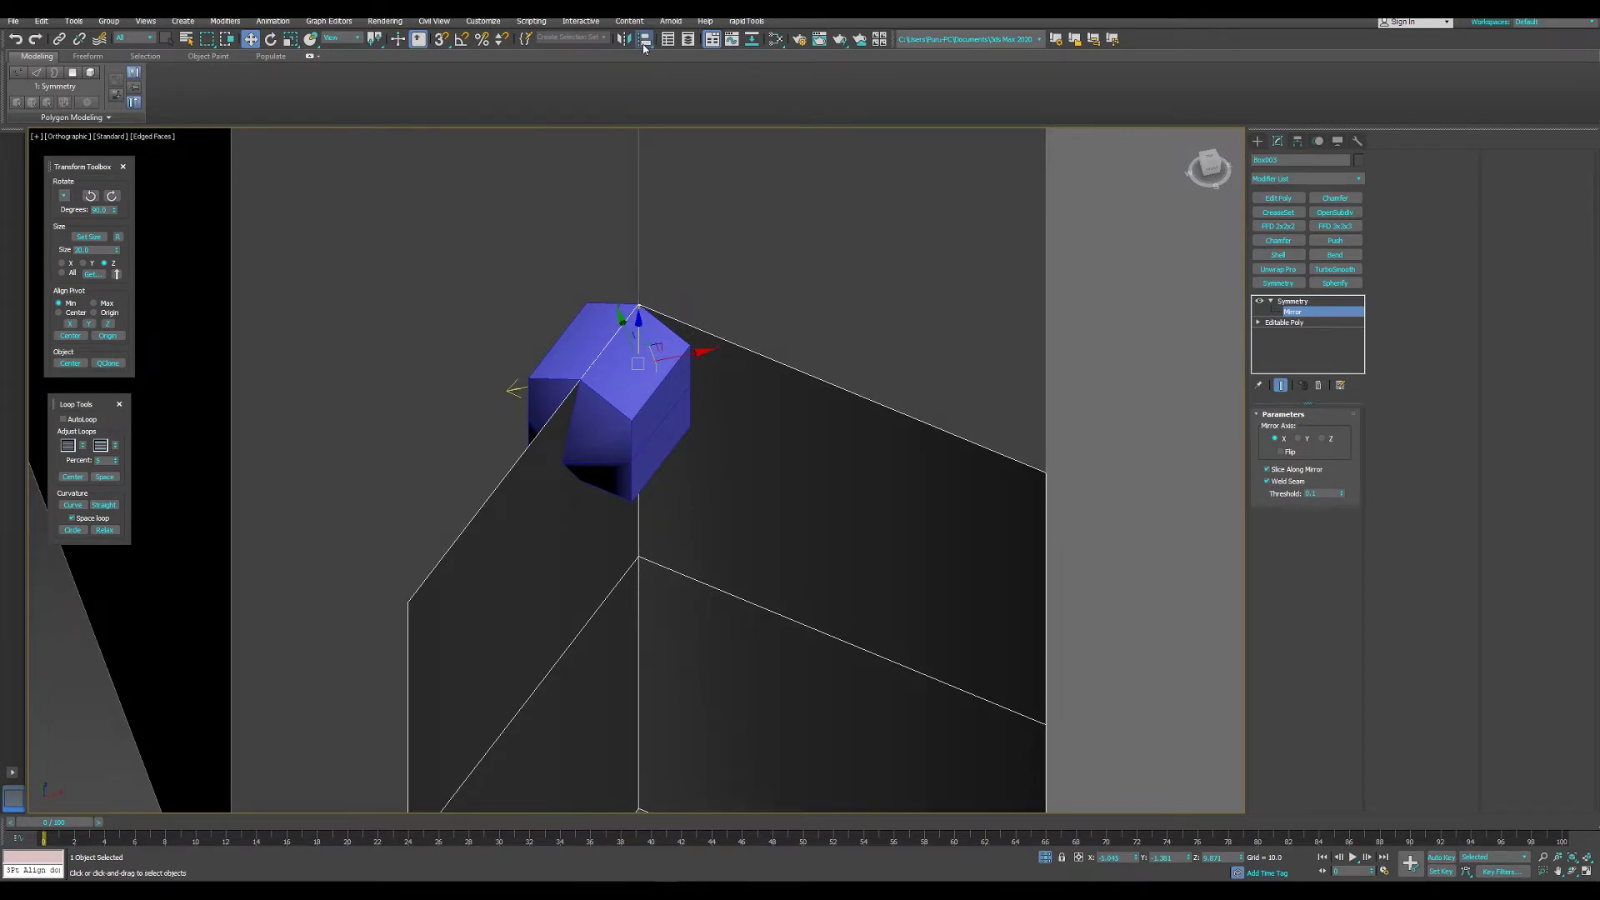
{"action": "left_click", "coordinate": [631, 392]}
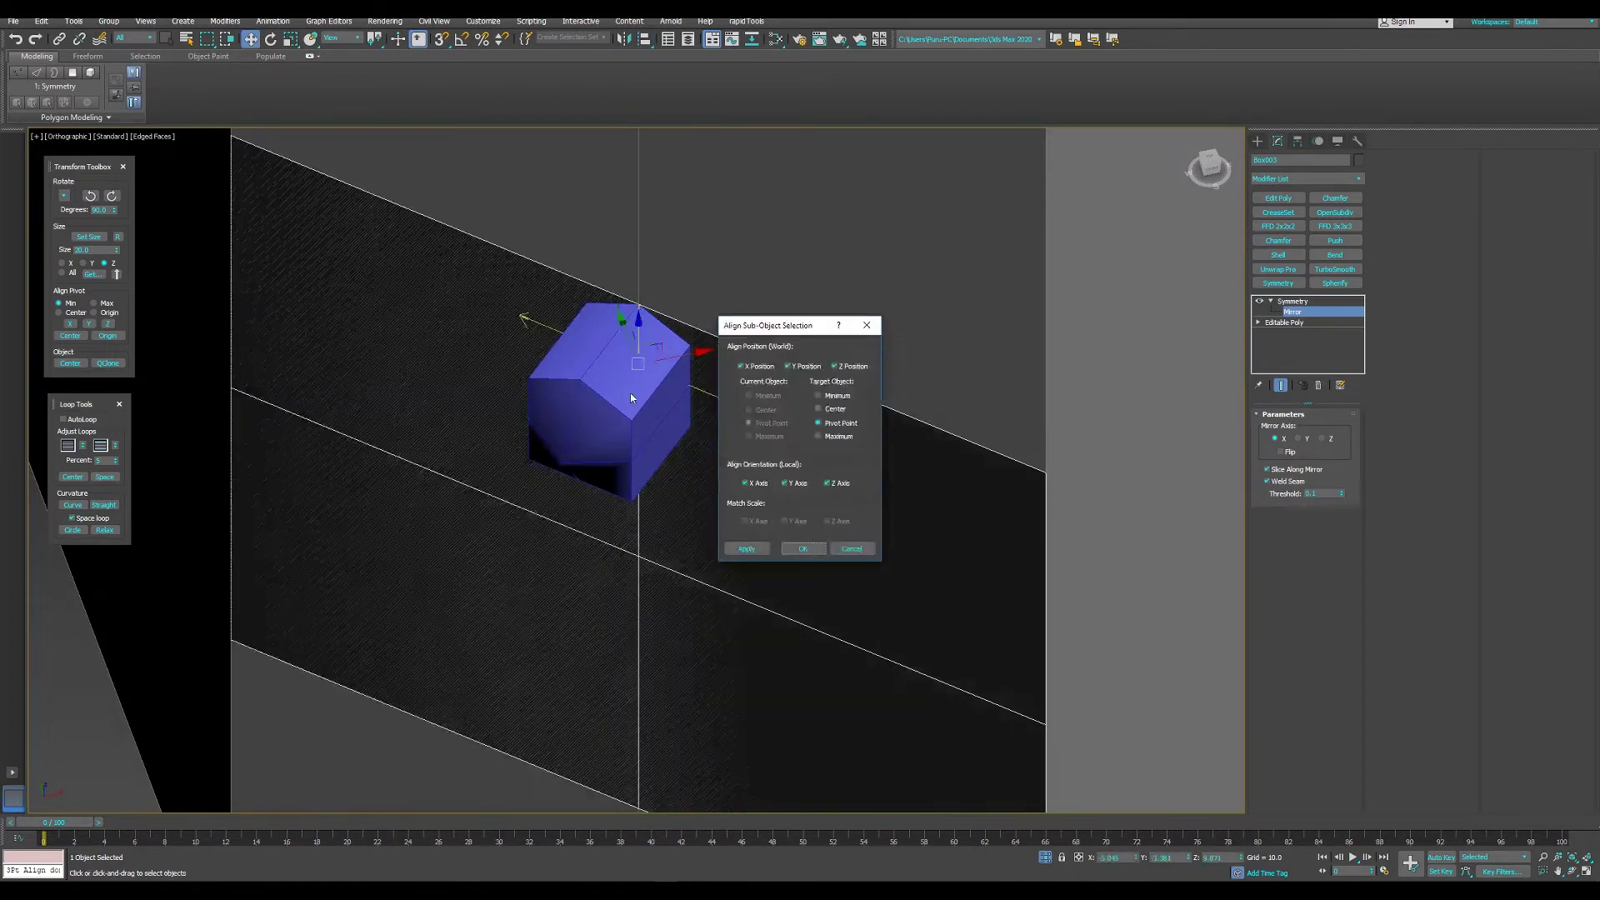
{"action": "left_click", "coordinate": [798, 551]}
{"action": "mouse_move", "coordinate": [636, 475]}
{"action": "middle_mouse_down", "text": "alt"}
{"action": "mouse_move", "coordinate": [661, 490]}
{"action": "mouse_move", "coordinate": [686, 465]}
{"action": "mouse_move", "coordinate": [702, 484]}
{"action": "middle_mouse_up", "text": "alt"}
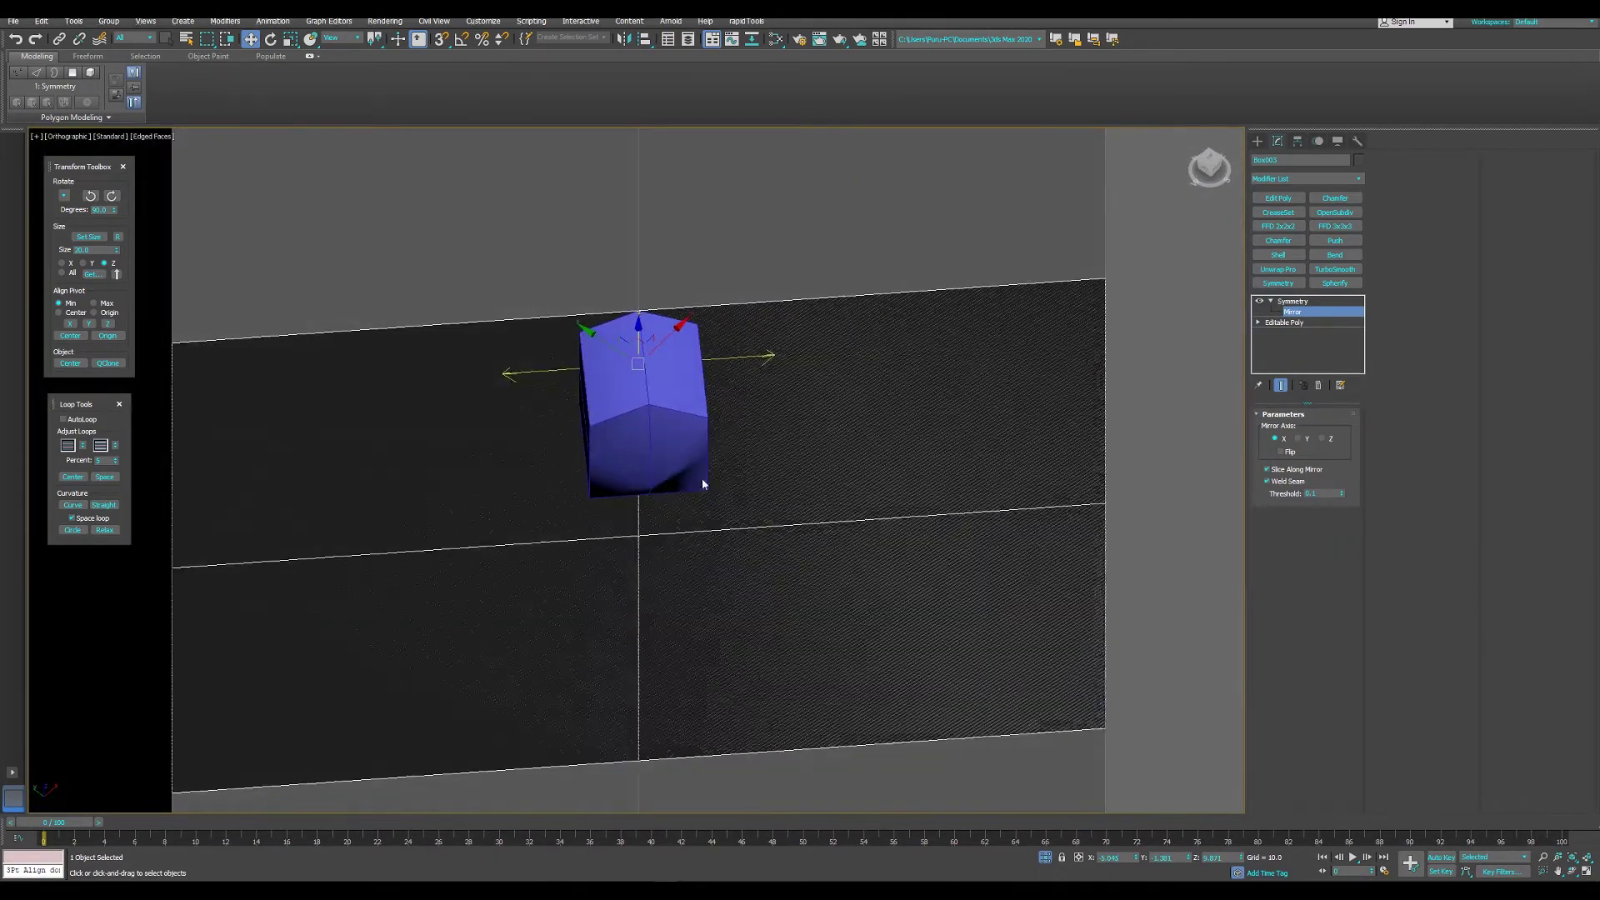
- Raise the panel's top-left corner vertex, with Show End Result on, to slope the mirrored tops
{"action": "left_click", "coordinate": [1284, 322]}
{"action": "left_click", "coordinate": [1273, 429]}
{"action": "middle_click_drag", "start_coordinate": [633, 391], "coordinate": [648, 376], "text": "alt"}
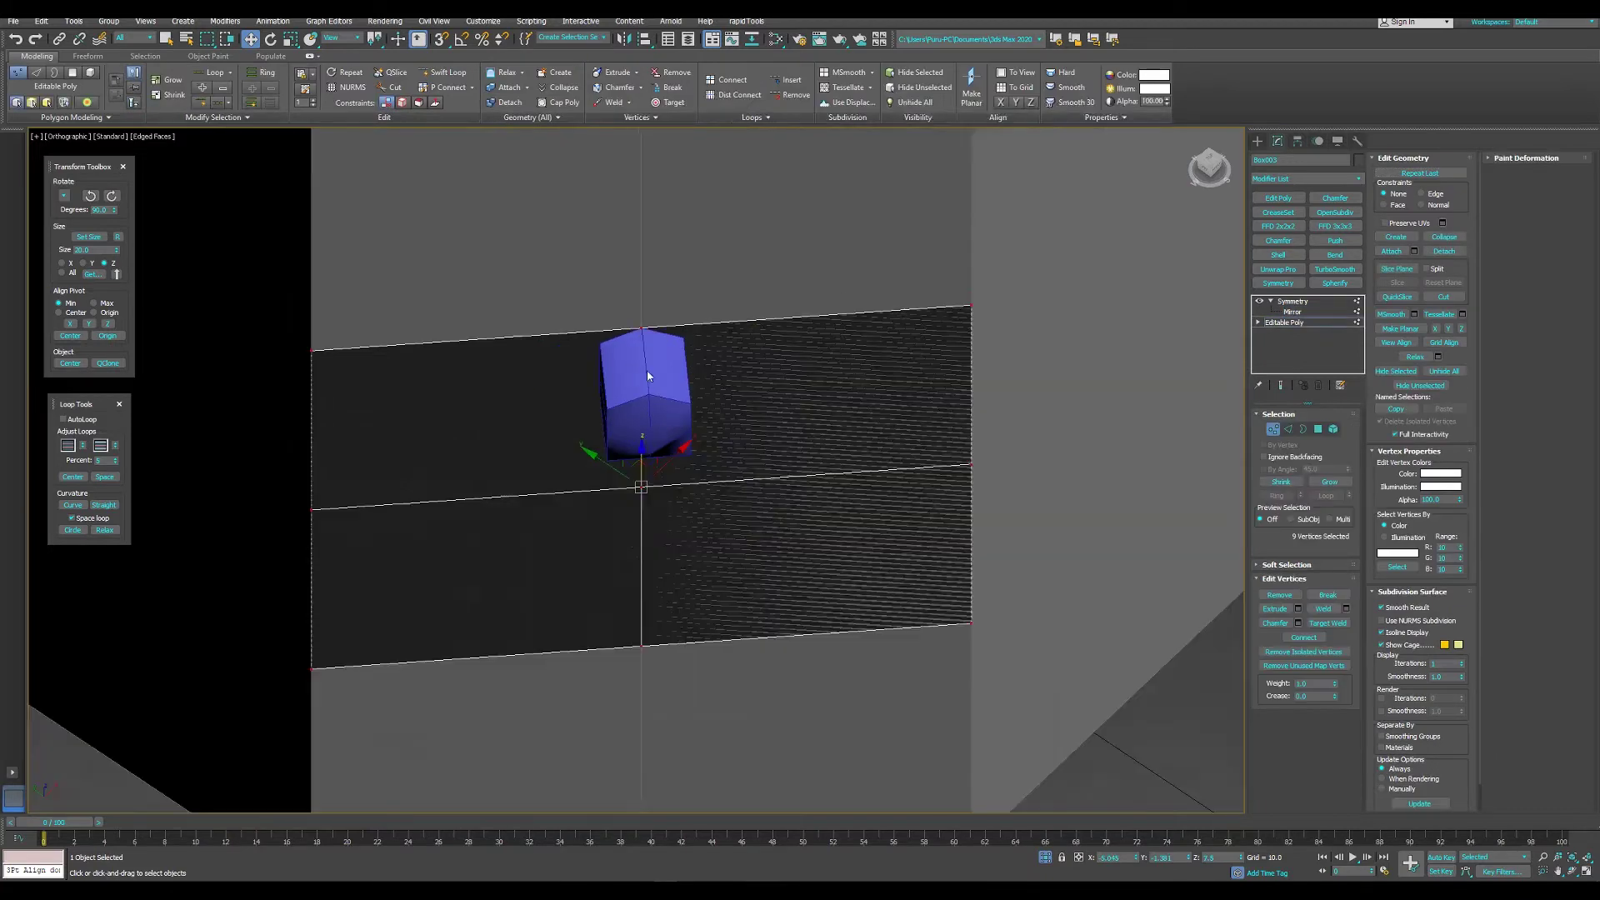
{"action": "left_click", "coordinate": [311, 350]}
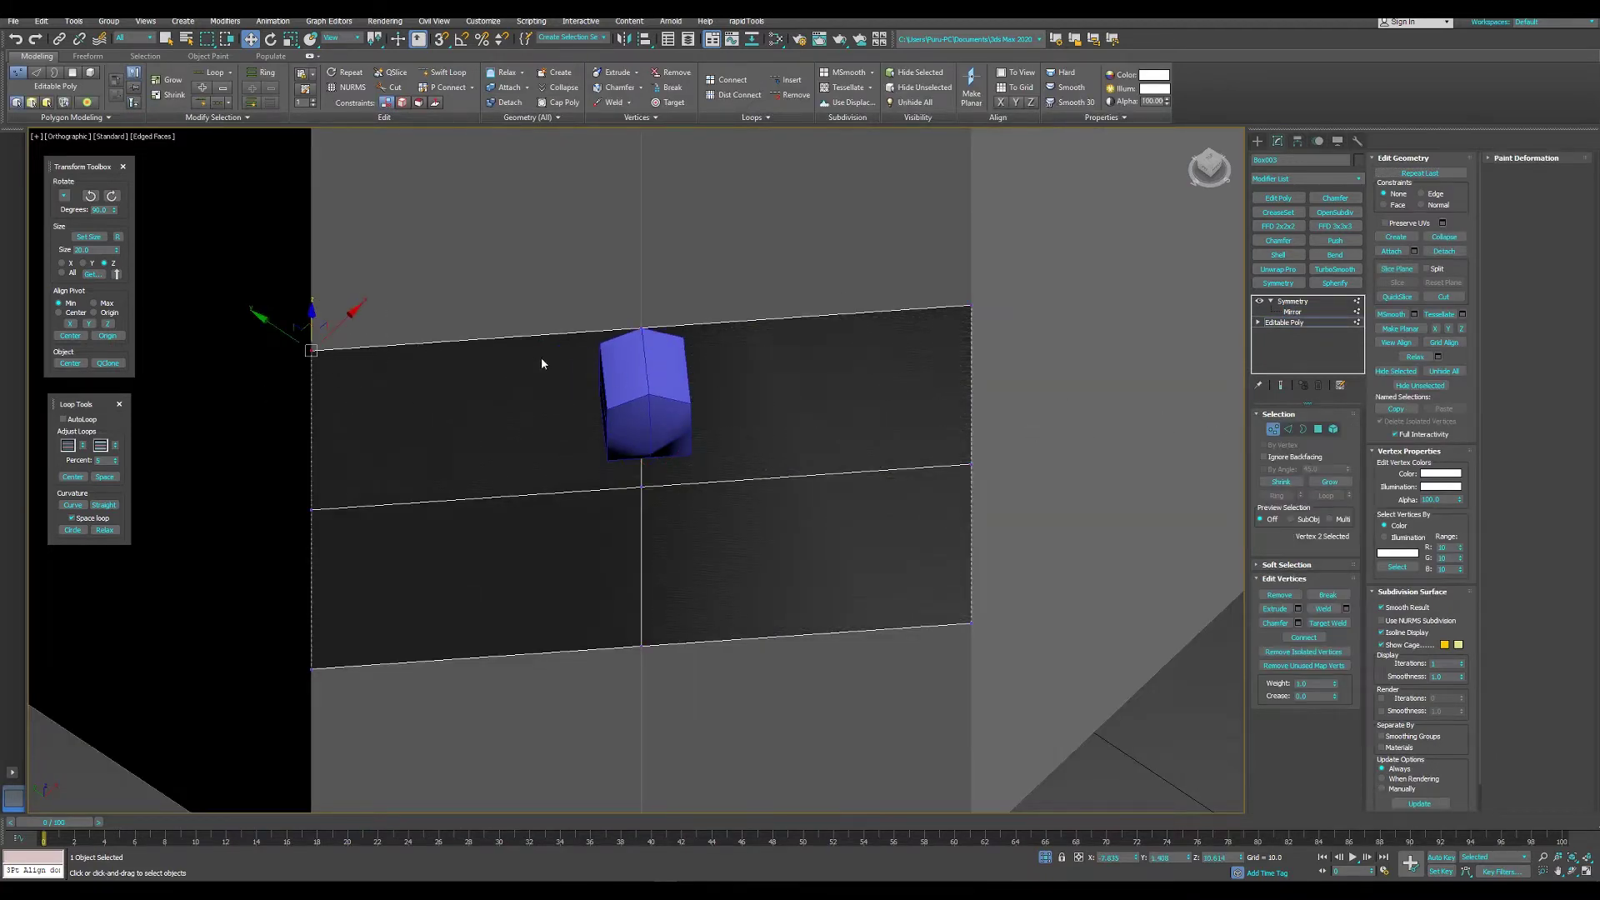
{"action": "left_click_drag", "start_coordinate": [312, 311], "coordinate": [313, 265]}
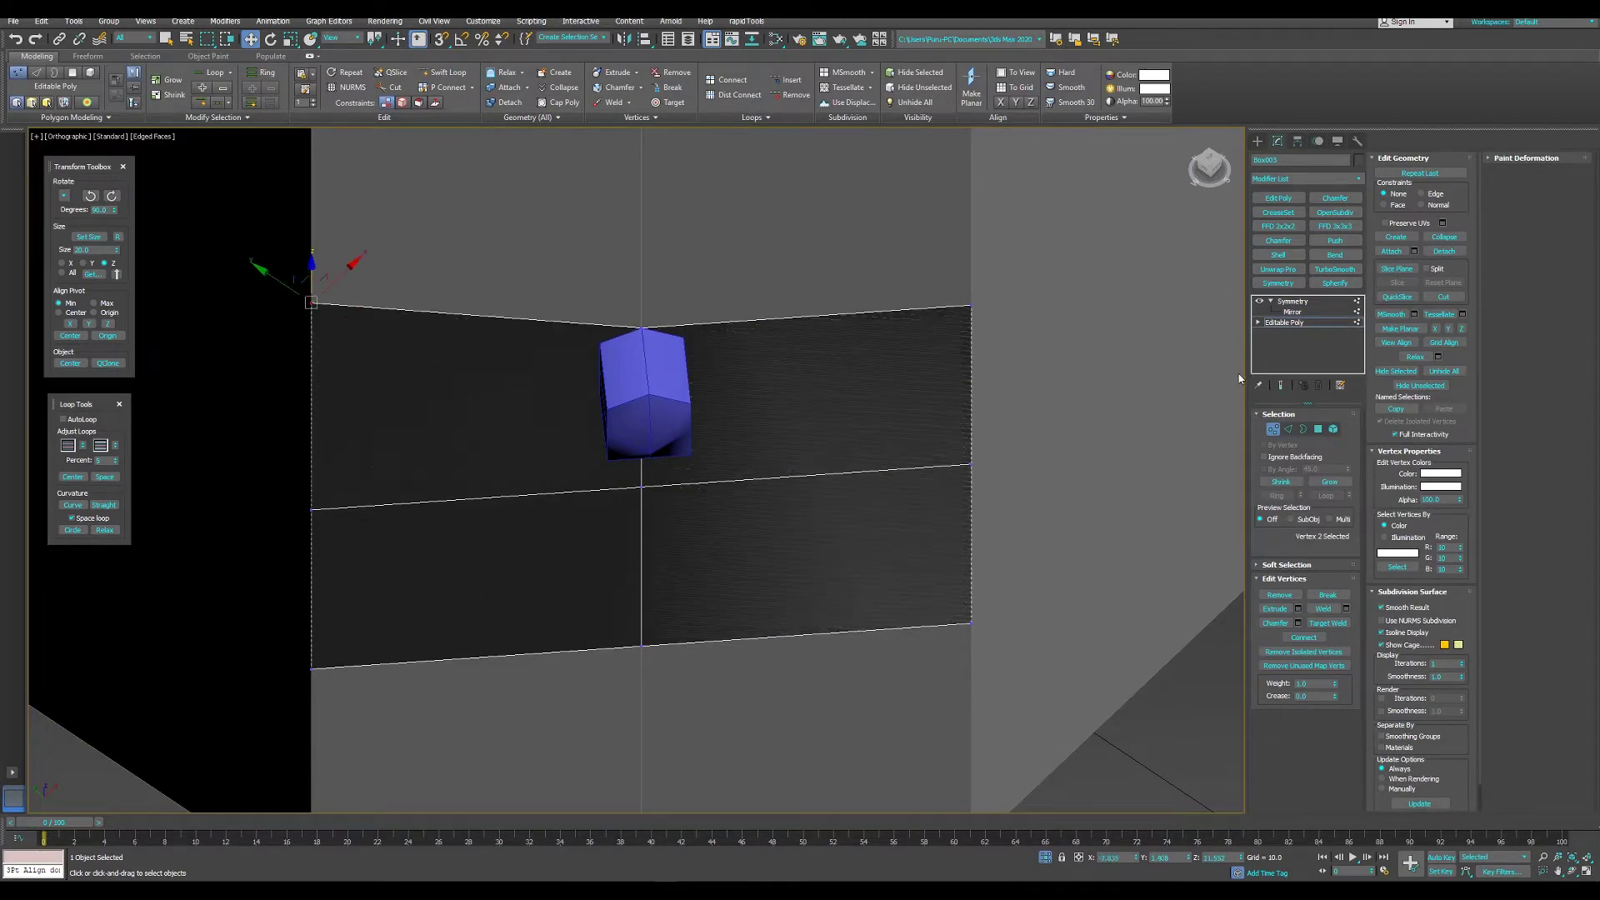
{"action": "left_click", "coordinate": [1283, 386]}
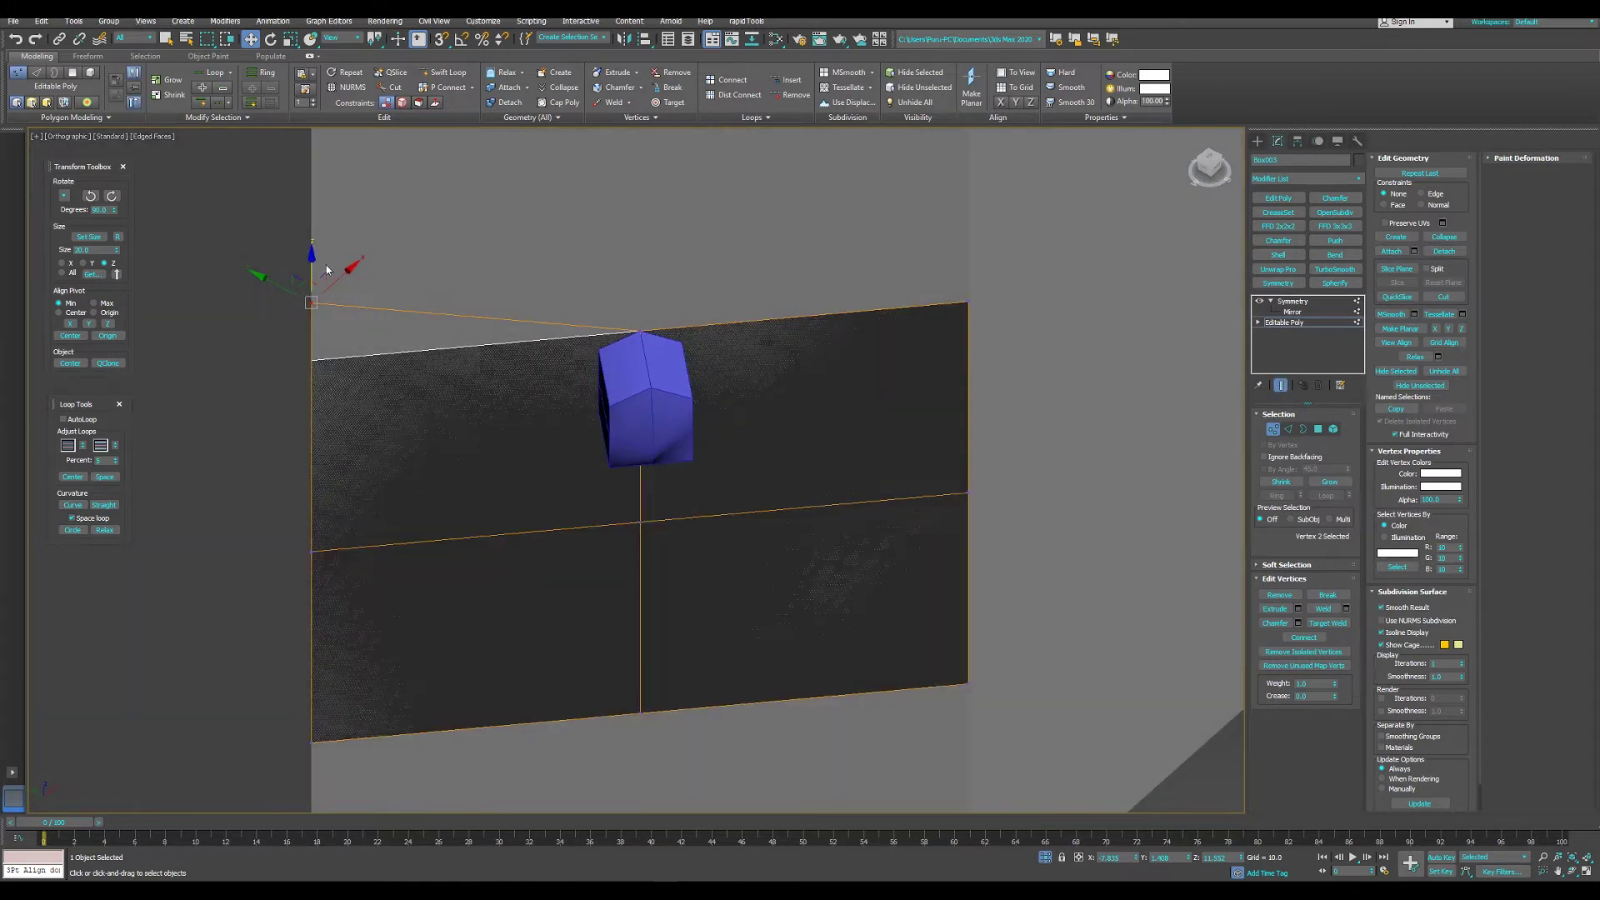
{"action": "left_click_drag", "start_coordinate": [317, 255], "coordinate": [318, 223]}
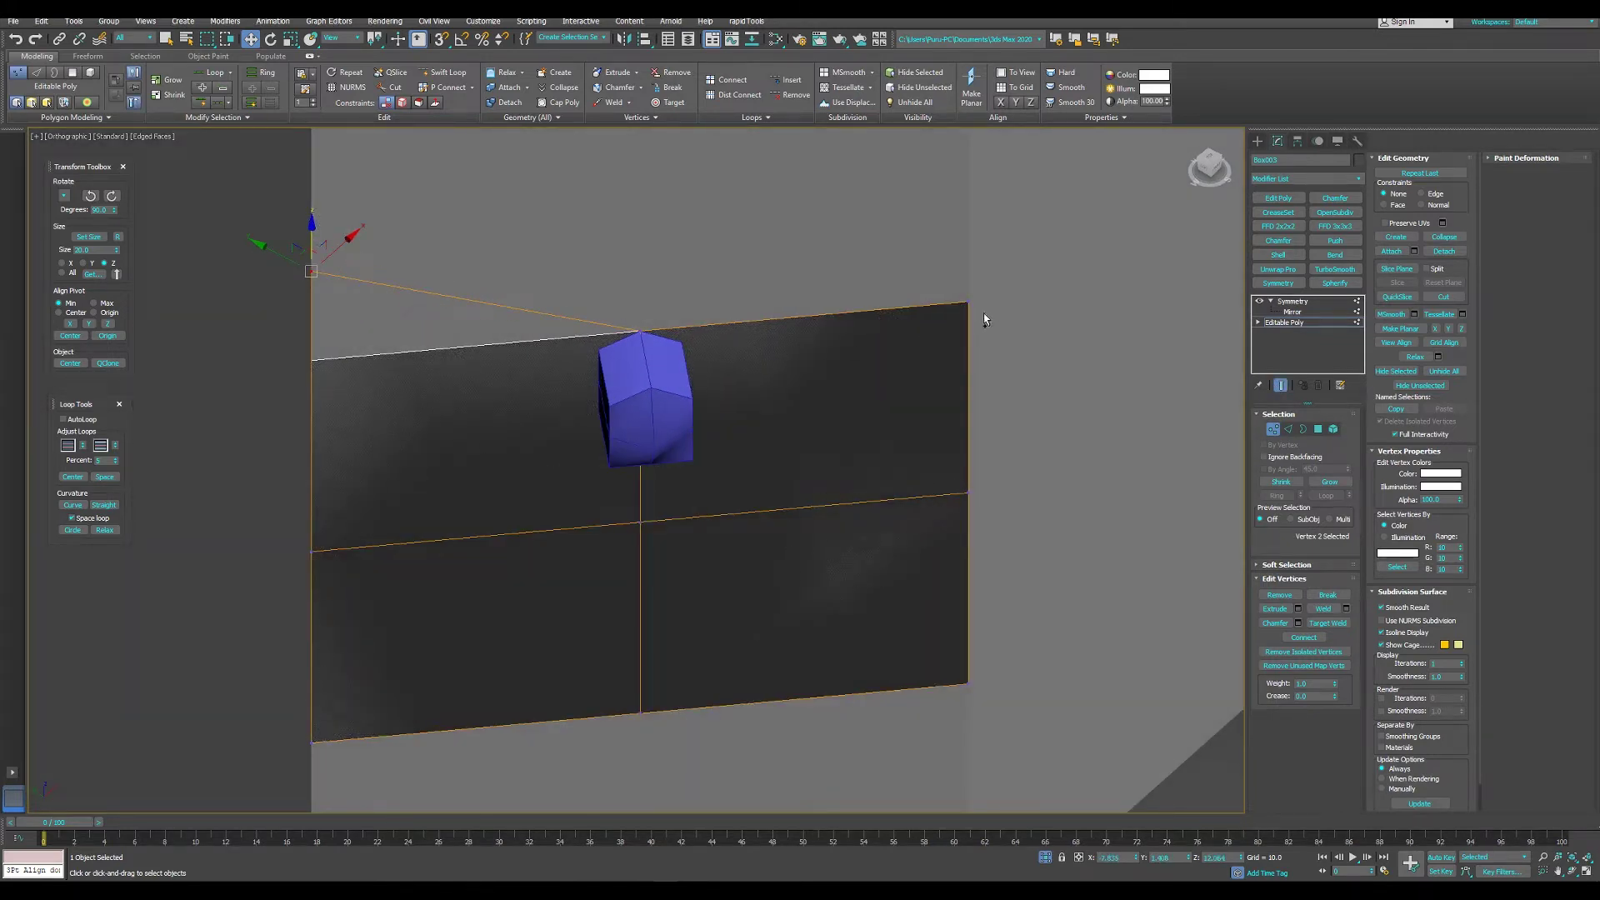
{"action": "left_click", "coordinate": [1292, 303]}
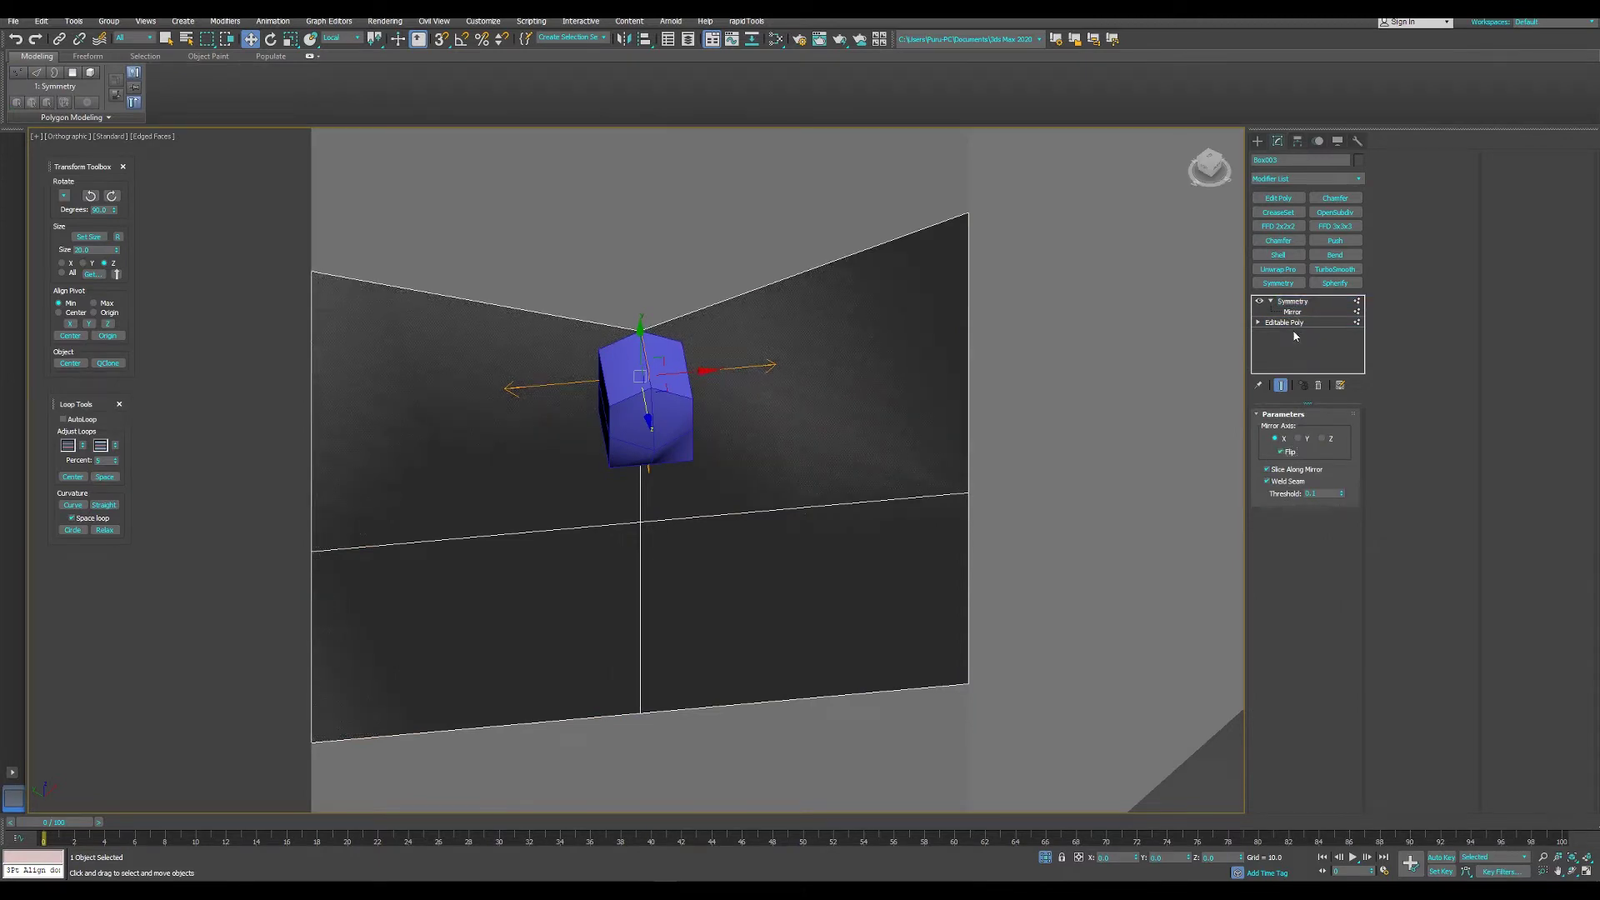
{"action": "left_click", "coordinate": [1293, 323]}
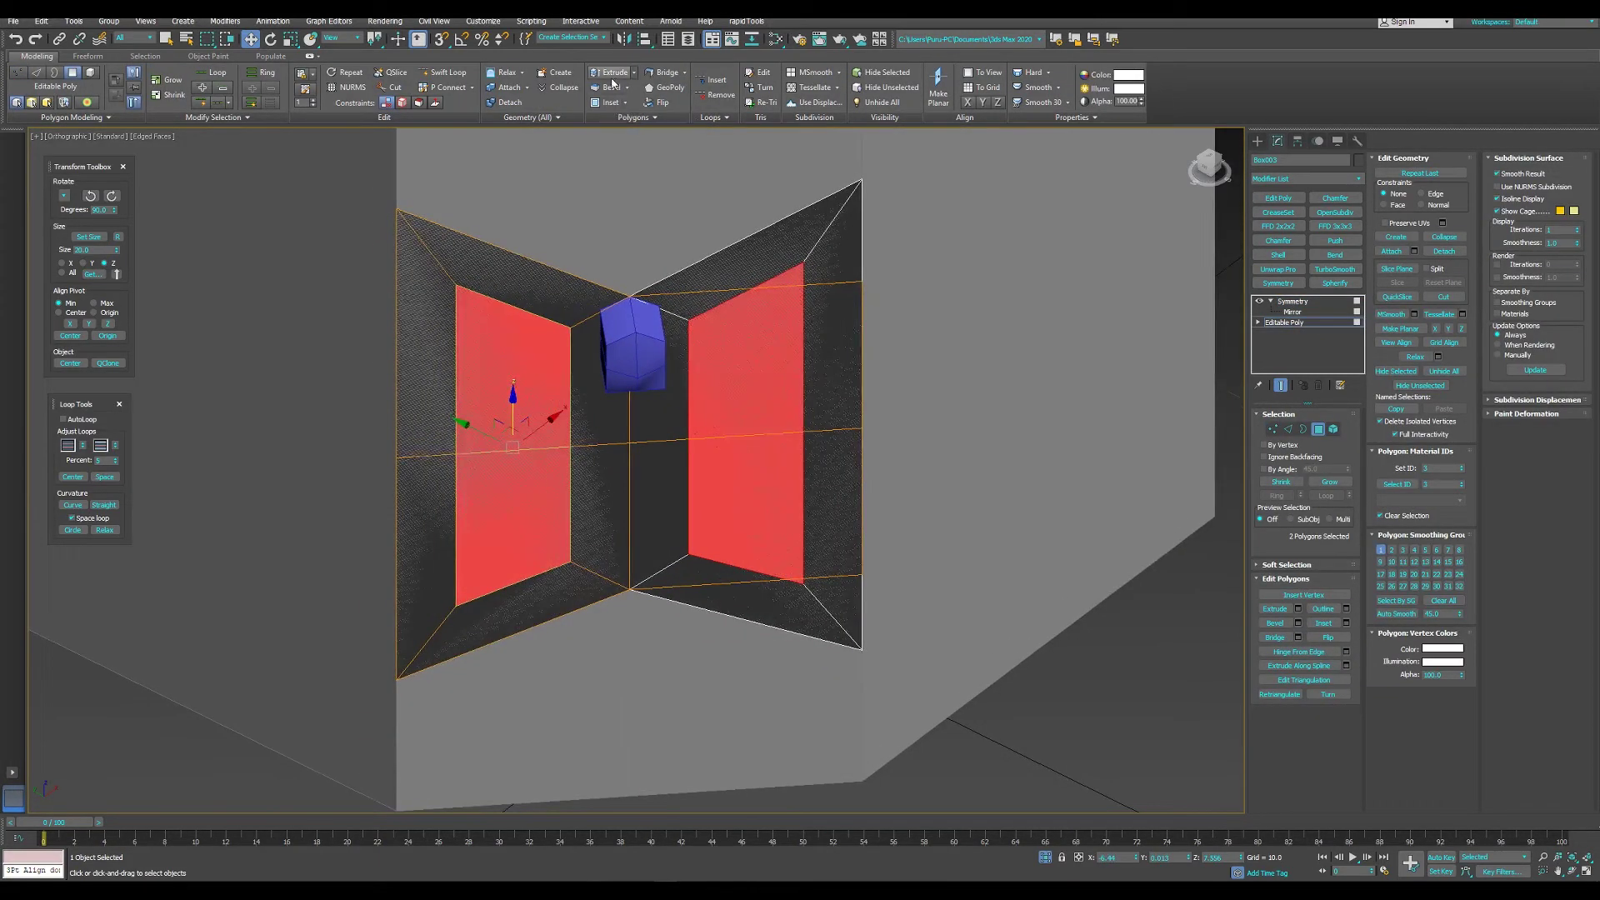
- Extrude the two red faces by 0.273 and return to Top-level
{"action": "left_click", "coordinate": [615, 73]}
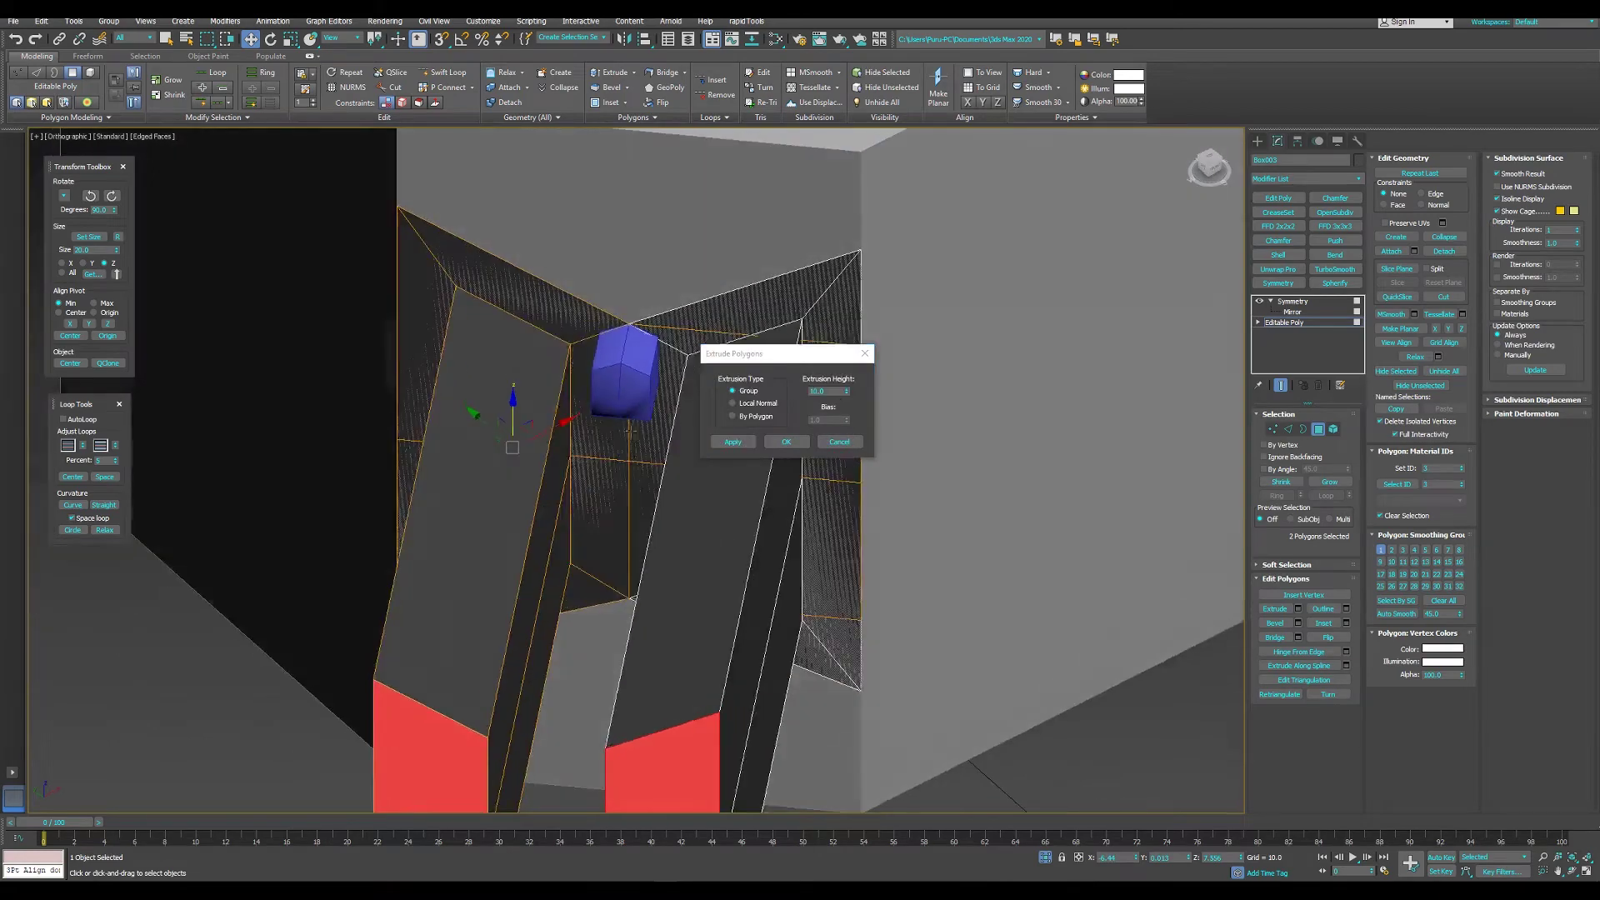
{"action": "left_click_drag", "start_coordinate": [848, 398], "coordinate": [879, 228]}
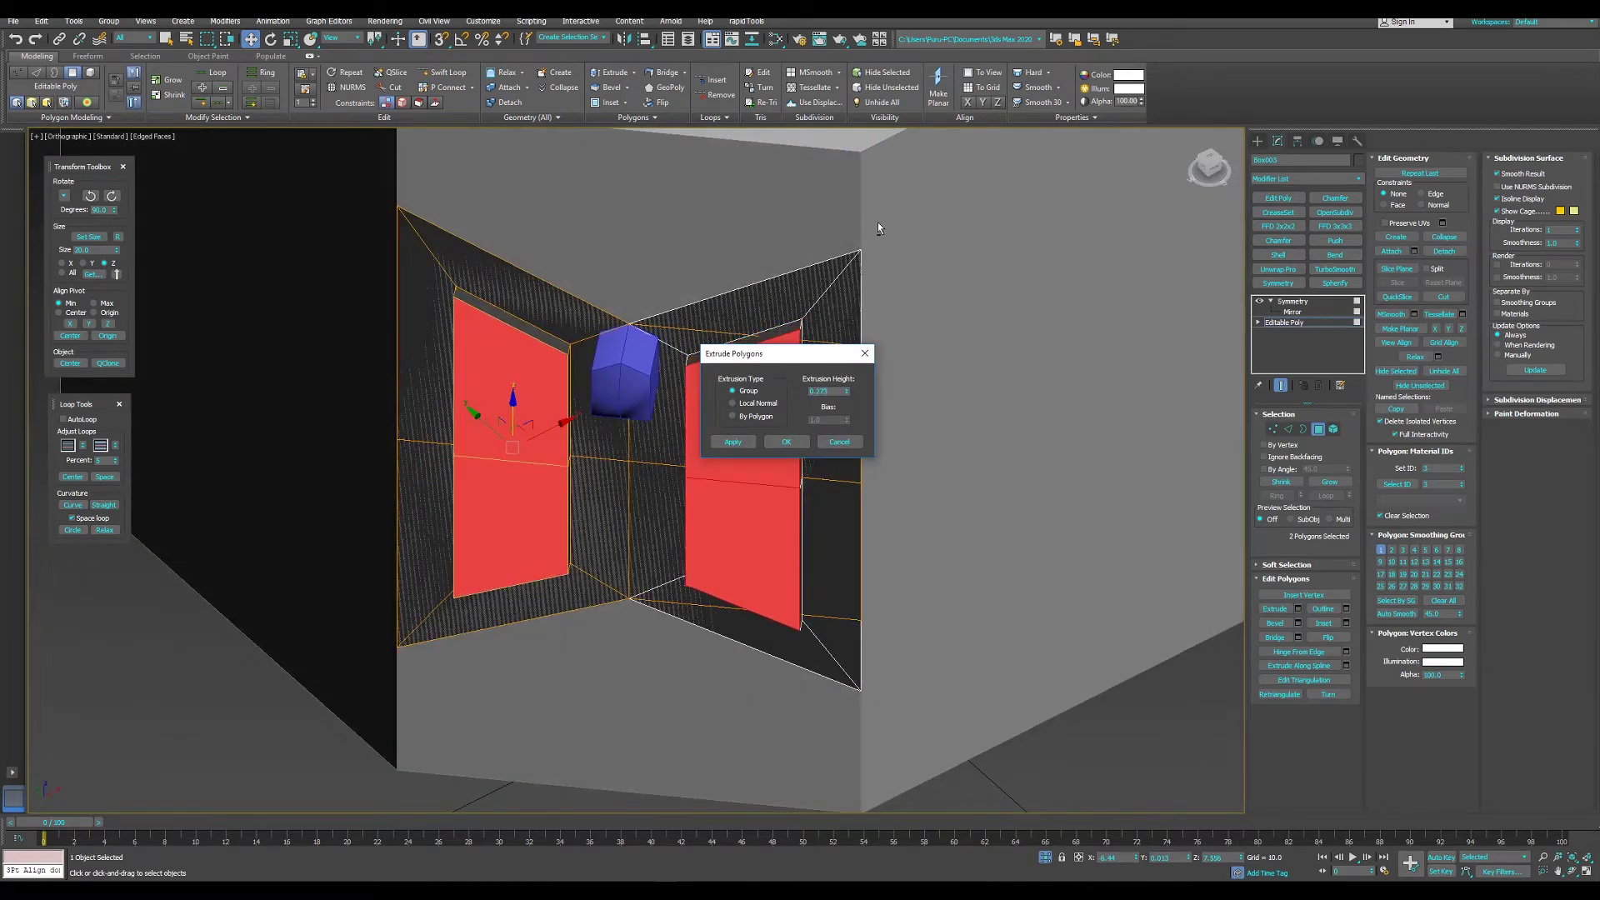
{"action": "left_click", "coordinate": [784, 444]}
{"action": "middle_click_drag", "start_coordinate": [633, 466], "coordinate": [666, 464]}
{"action": "key", "text": "r"}
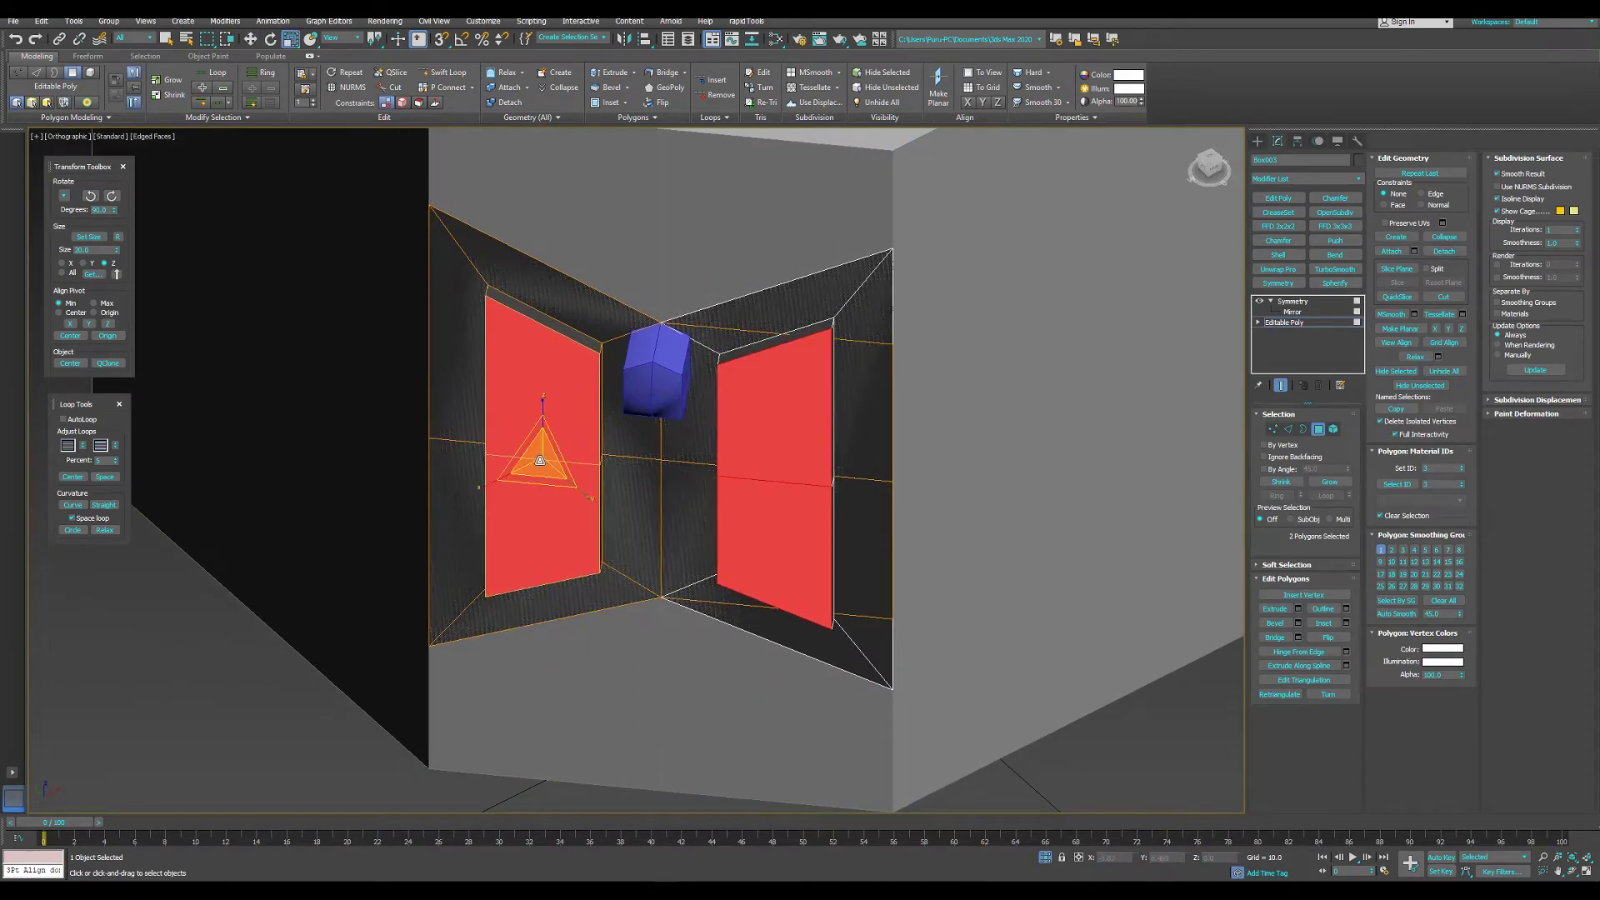
{"action": "right_click", "coordinate": [593, 421]}
{"action": "left_click", "coordinate": [542, 411]}
{"action": "mouse_move", "coordinate": [541, 411]}
{"action": "middle_mouse_down", "text": "alt"}
{"action": "mouse_move", "coordinate": [563, 374]}
{"action": "mouse_move", "coordinate": [696, 410]}
{"action": "middle_mouse_up", "text": "alt"}
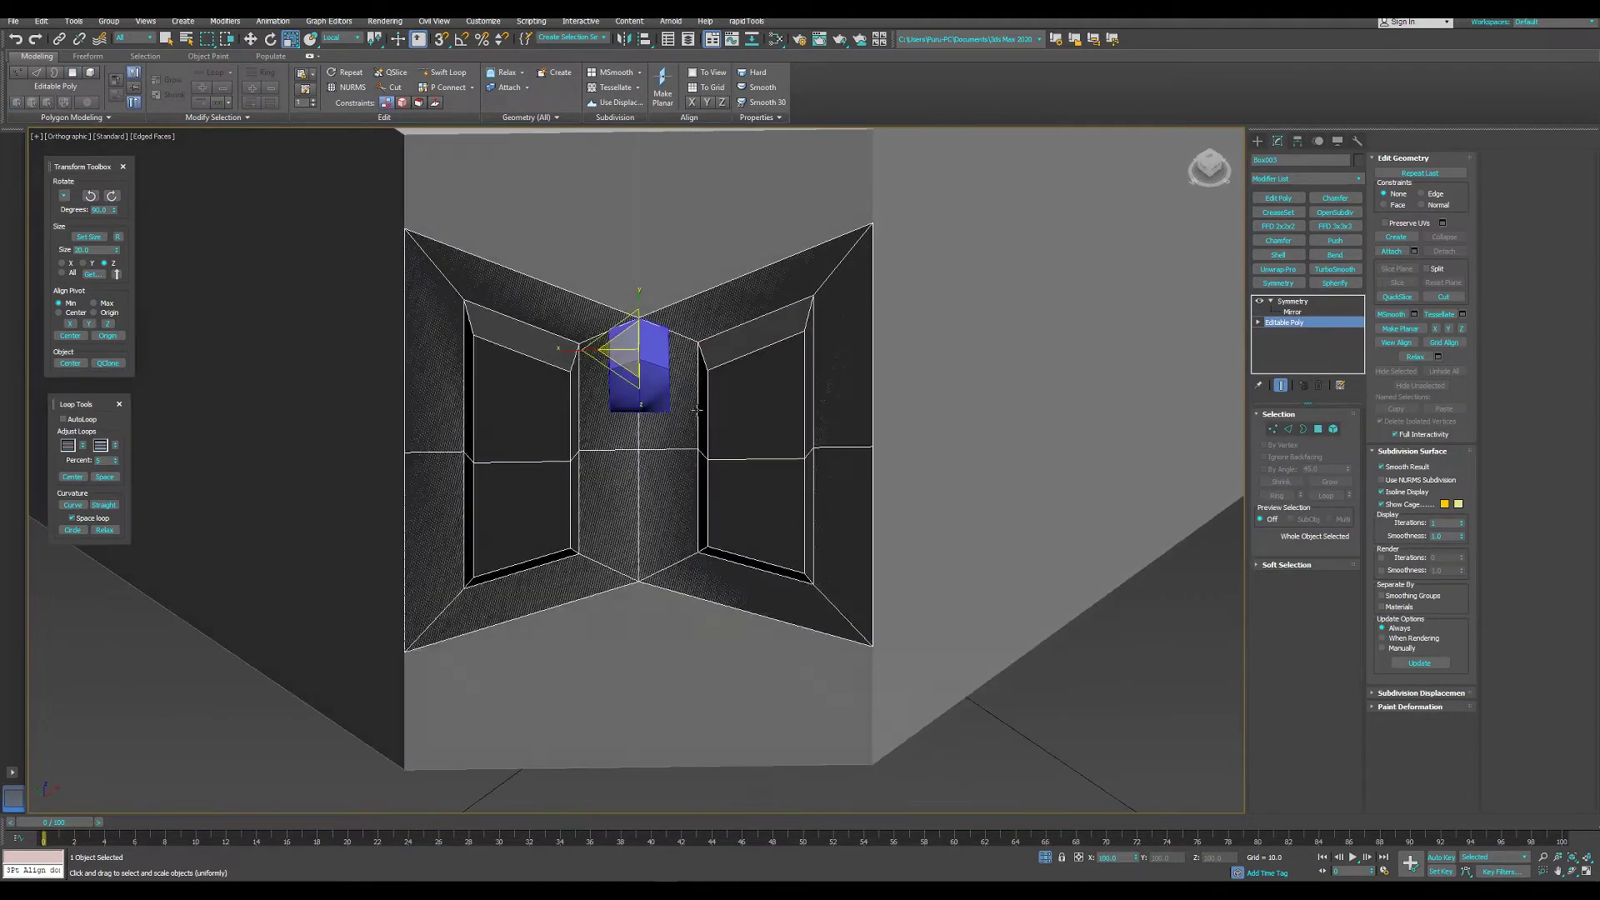
- Chamfer the top rim edges by 1.84, then select the middle edge loop
{"action": "left_click", "coordinate": [1292, 301]}
{"action": "middle_click_drag", "start_coordinate": [1107, 339], "coordinate": [717, 328], "text": "alt"}
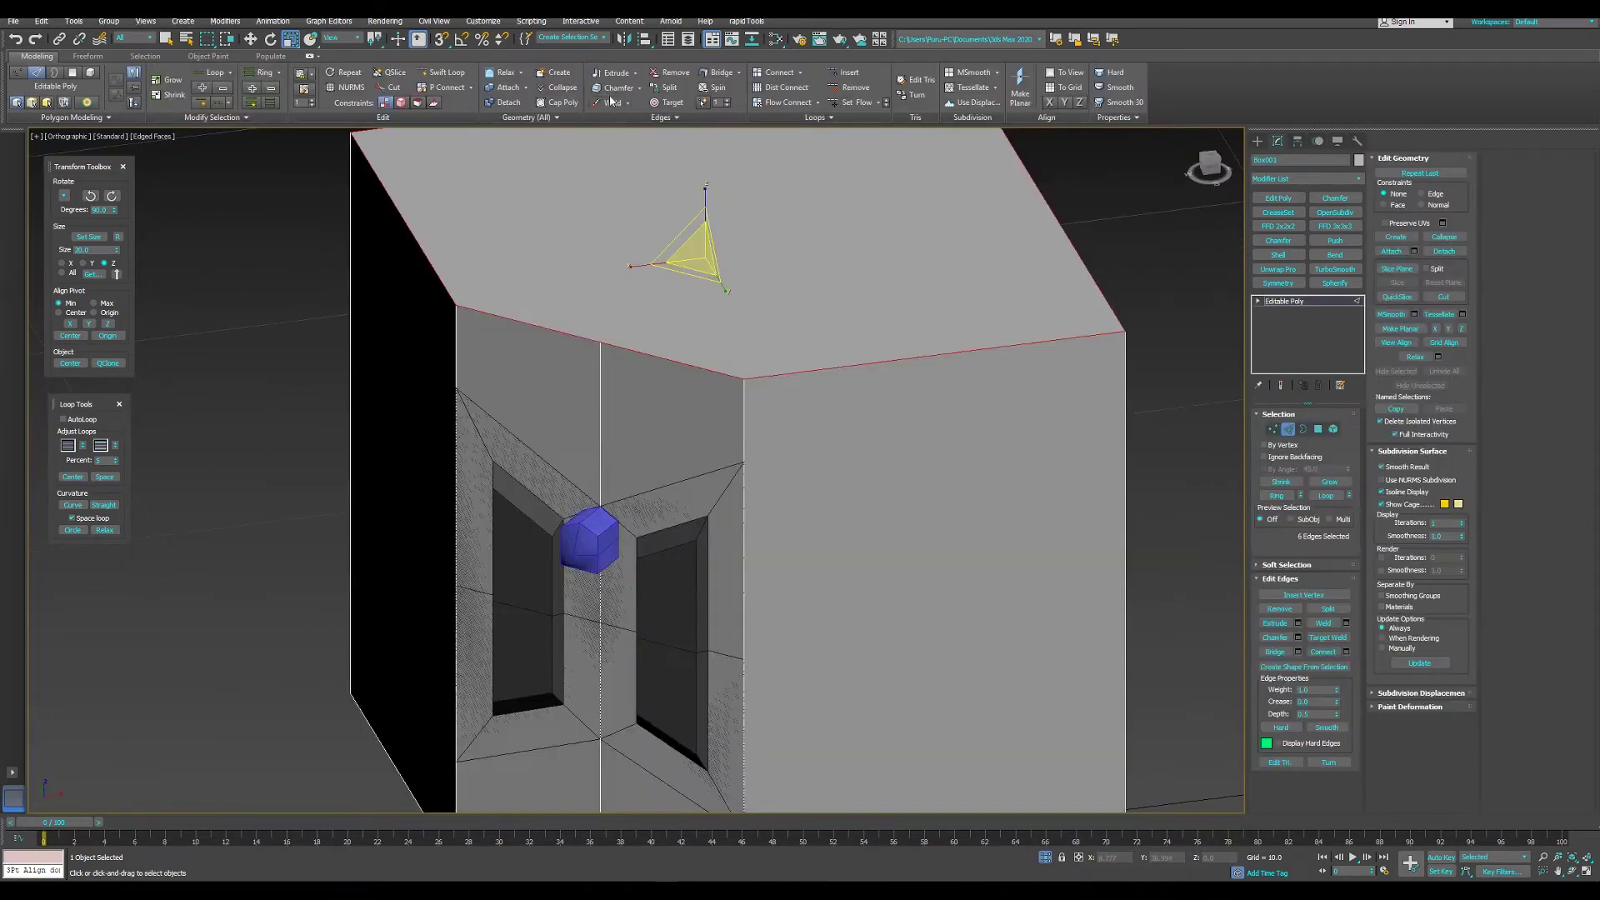
{"action": "left_click", "coordinate": [614, 103], "text": "shift"}
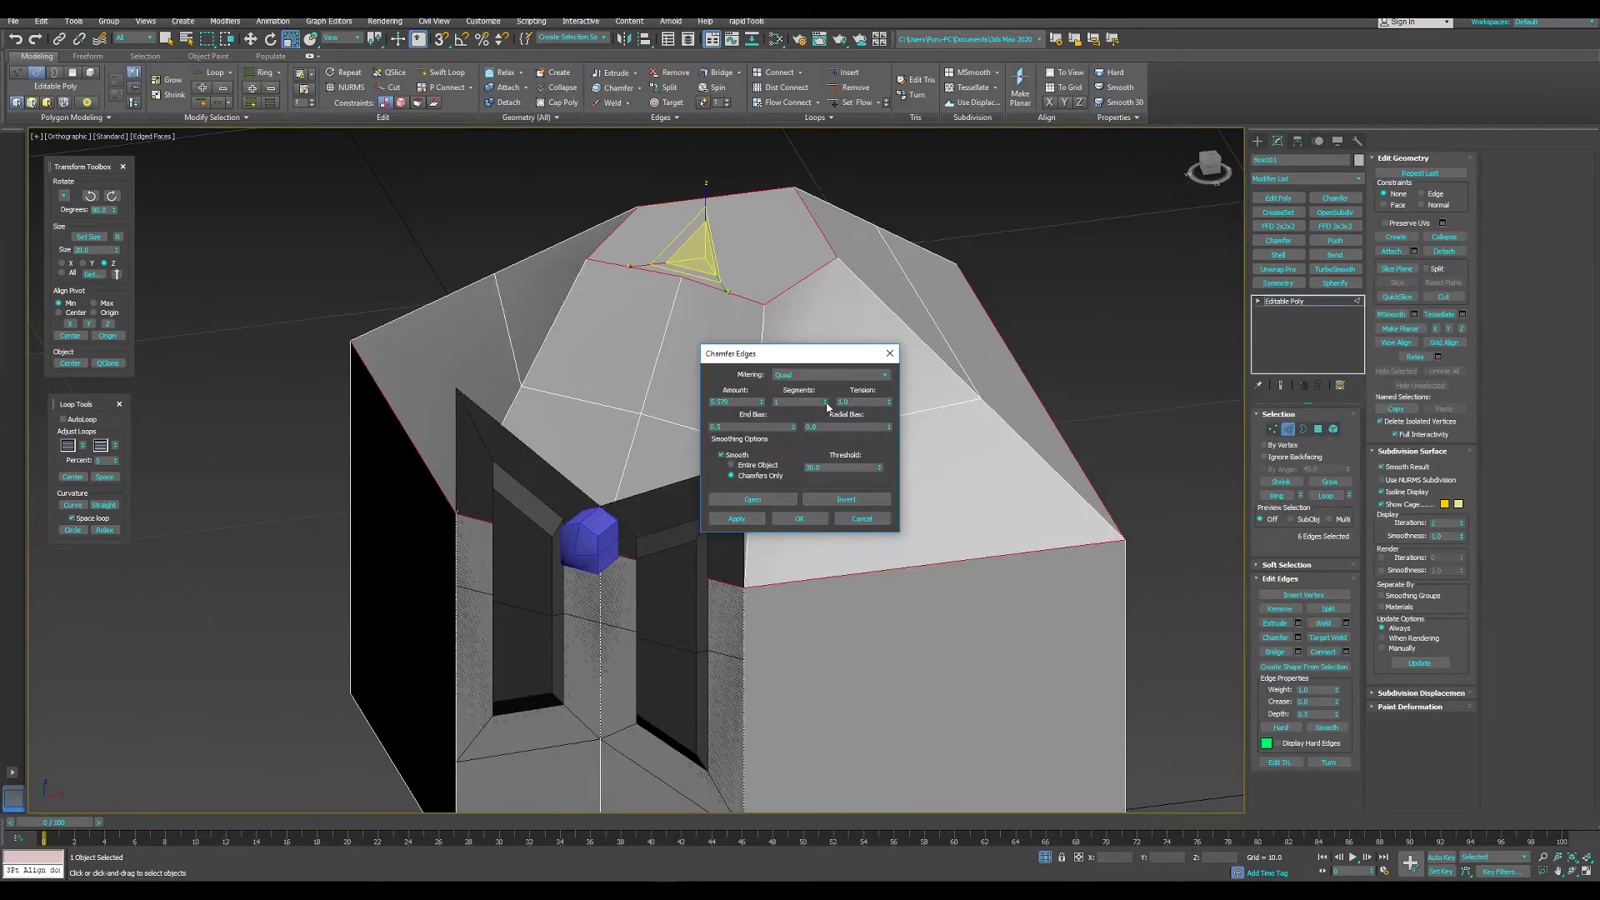
{"action": "left_click_drag", "start_coordinate": [761, 404], "coordinate": [767, 354]}
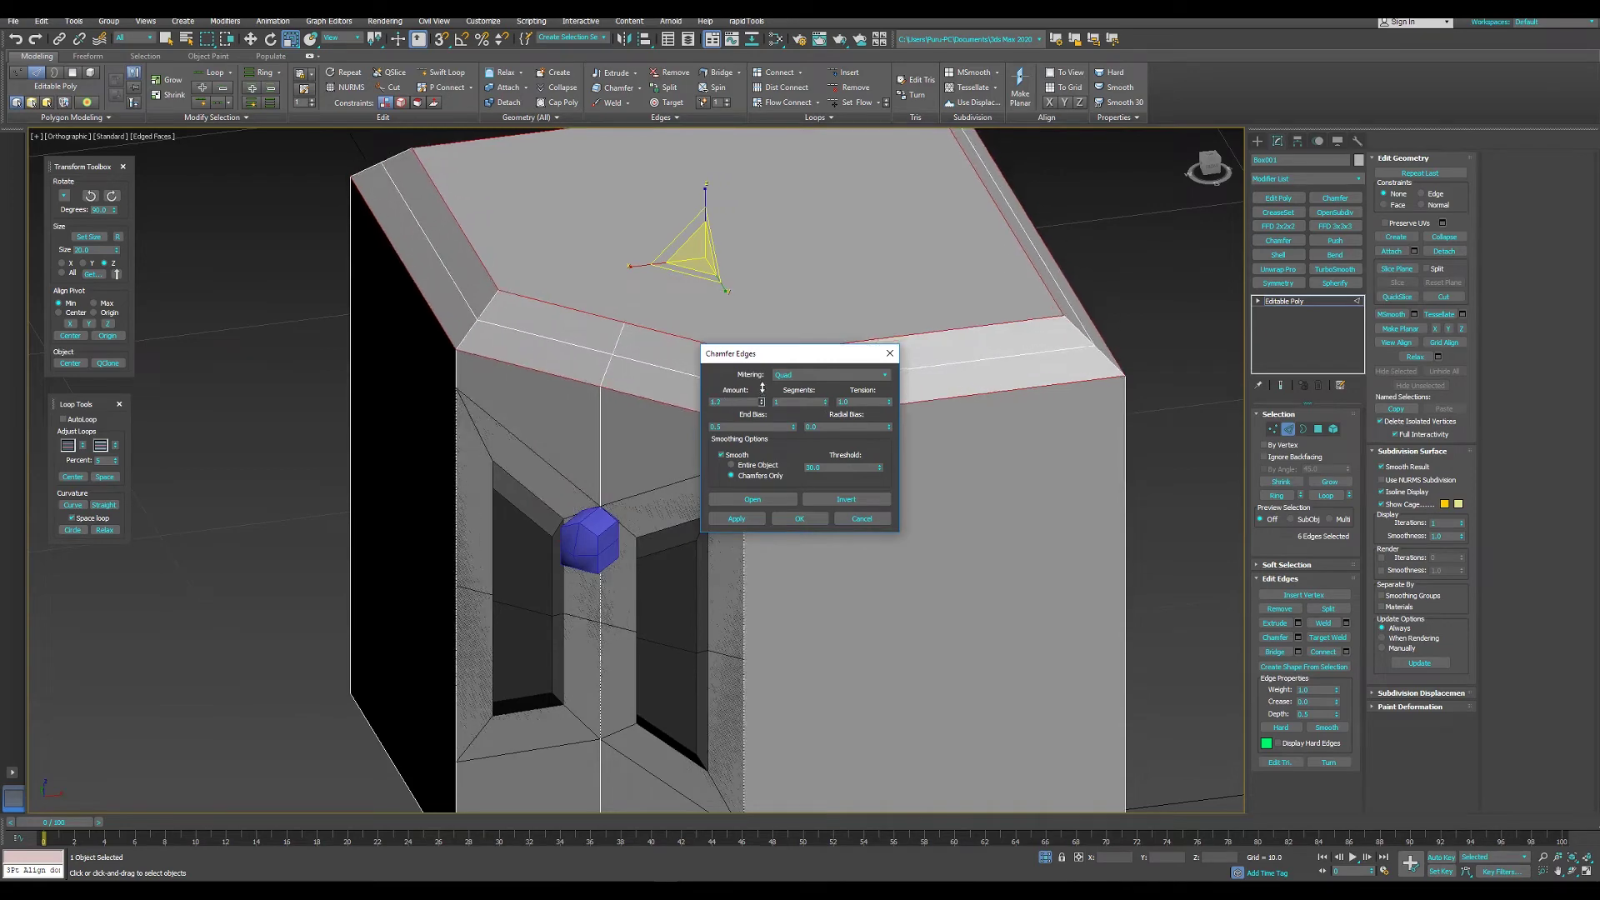
{"action": "left_click", "coordinate": [797, 518]}
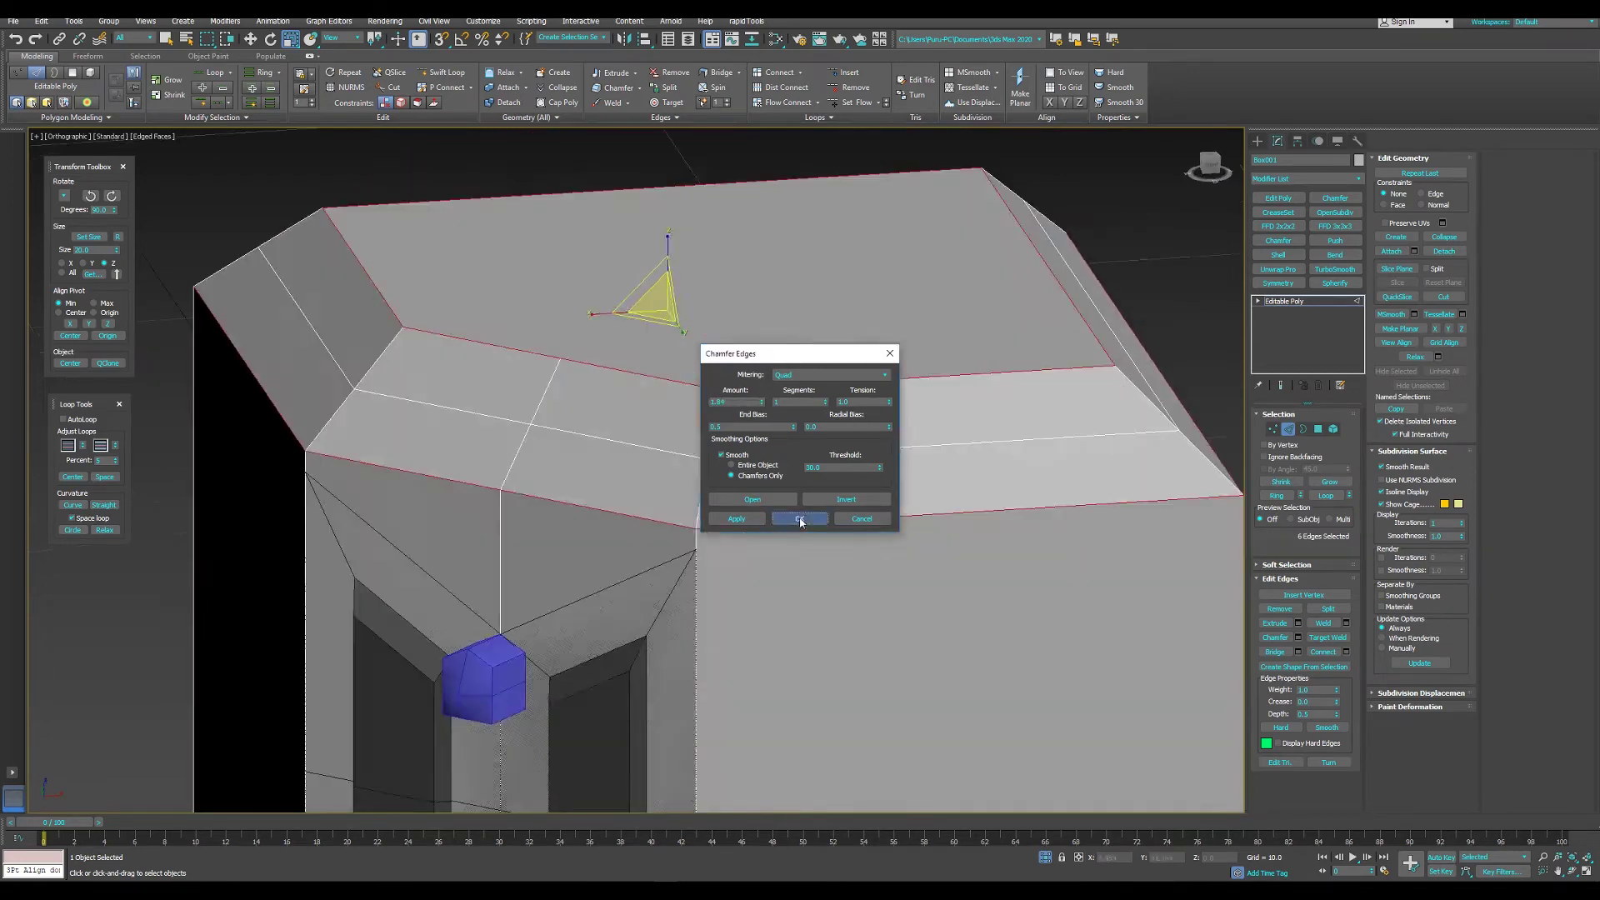
{"action": "mouse_move", "coordinate": [798, 518]}
{"action": "middle_mouse_down", "text": "alt"}
{"action": "mouse_move", "coordinate": [697, 437]}
{"action": "mouse_move", "coordinate": [697, 464]}
{"action": "mouse_move", "coordinate": [853, 473]}
{"action": "middle_mouse_up", "text": "alt"}
{"action": "double_click", "coordinate": [697, 415]}
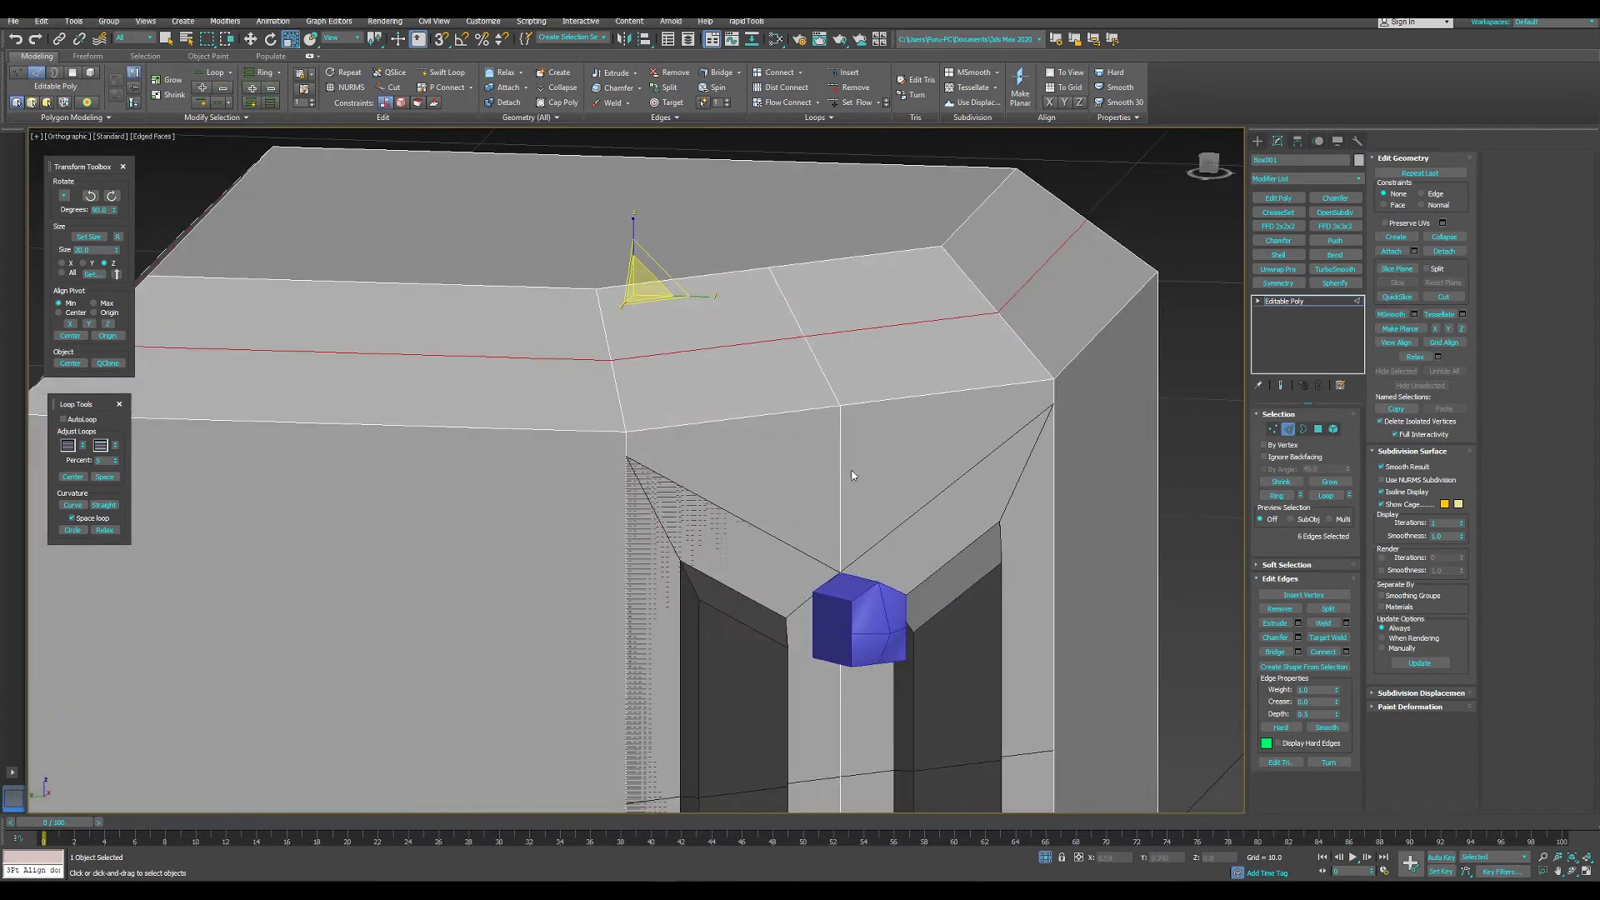
{"action": "right_click", "coordinate": [853, 474]}
{"action": "left_click", "coordinate": [760, 451]}
{"action": "mouse_move", "coordinate": [812, 384]}
{"action": "middle_mouse_down", "text": "alt"}
{"action": "mouse_move", "coordinate": [714, 358]}
{"action": "mouse_move", "coordinate": [679, 292]}
{"action": "mouse_move", "coordinate": [664, 322]}
{"action": "mouse_move", "coordinate": [684, 349]}
{"action": "mouse_move", "coordinate": [692, 323]}
{"action": "middle_mouse_up", "text": "alt"}
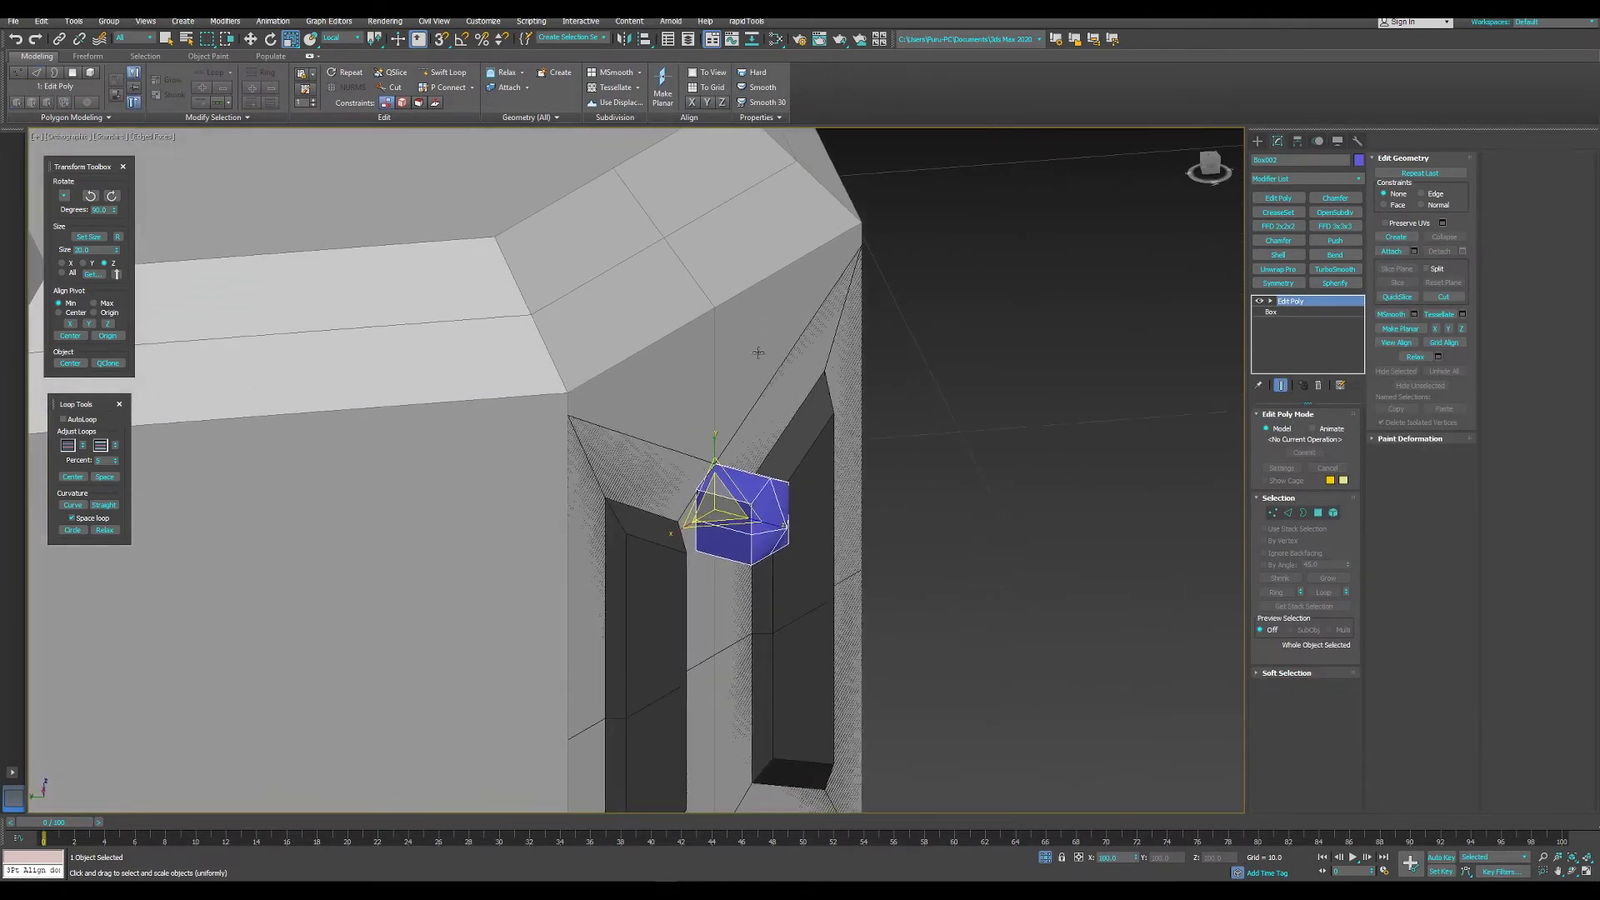
- Select and frame the small box Box002 and turn on X-Ray for it
{"action": "left_click", "coordinate": [691, 303], "text": "ctrl"}
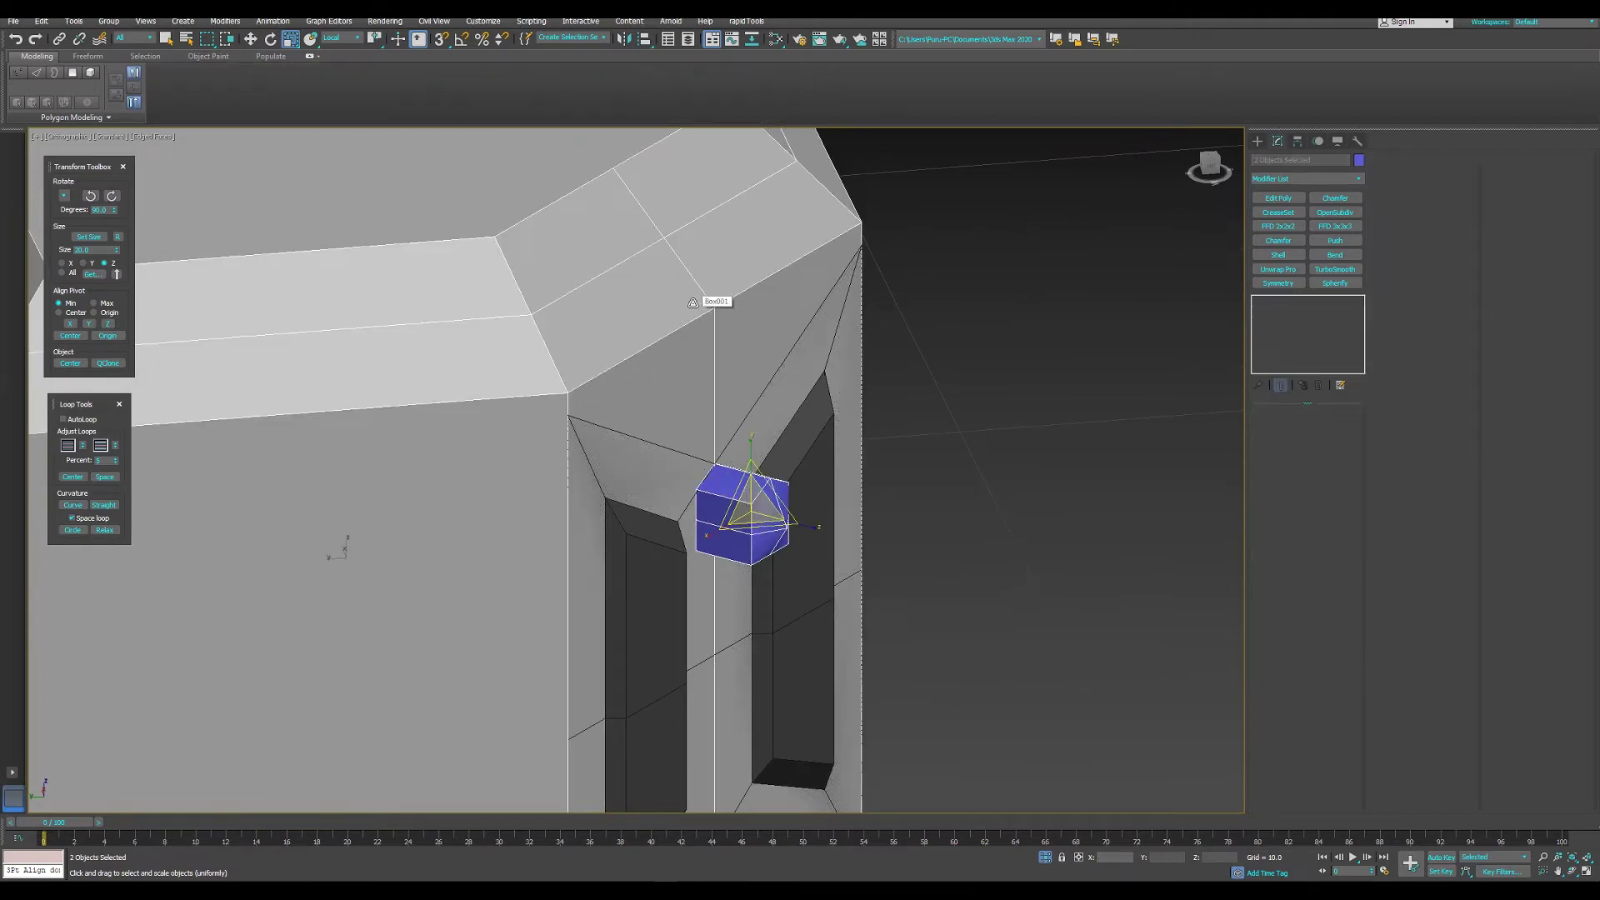
{"action": "key", "text": "z"}
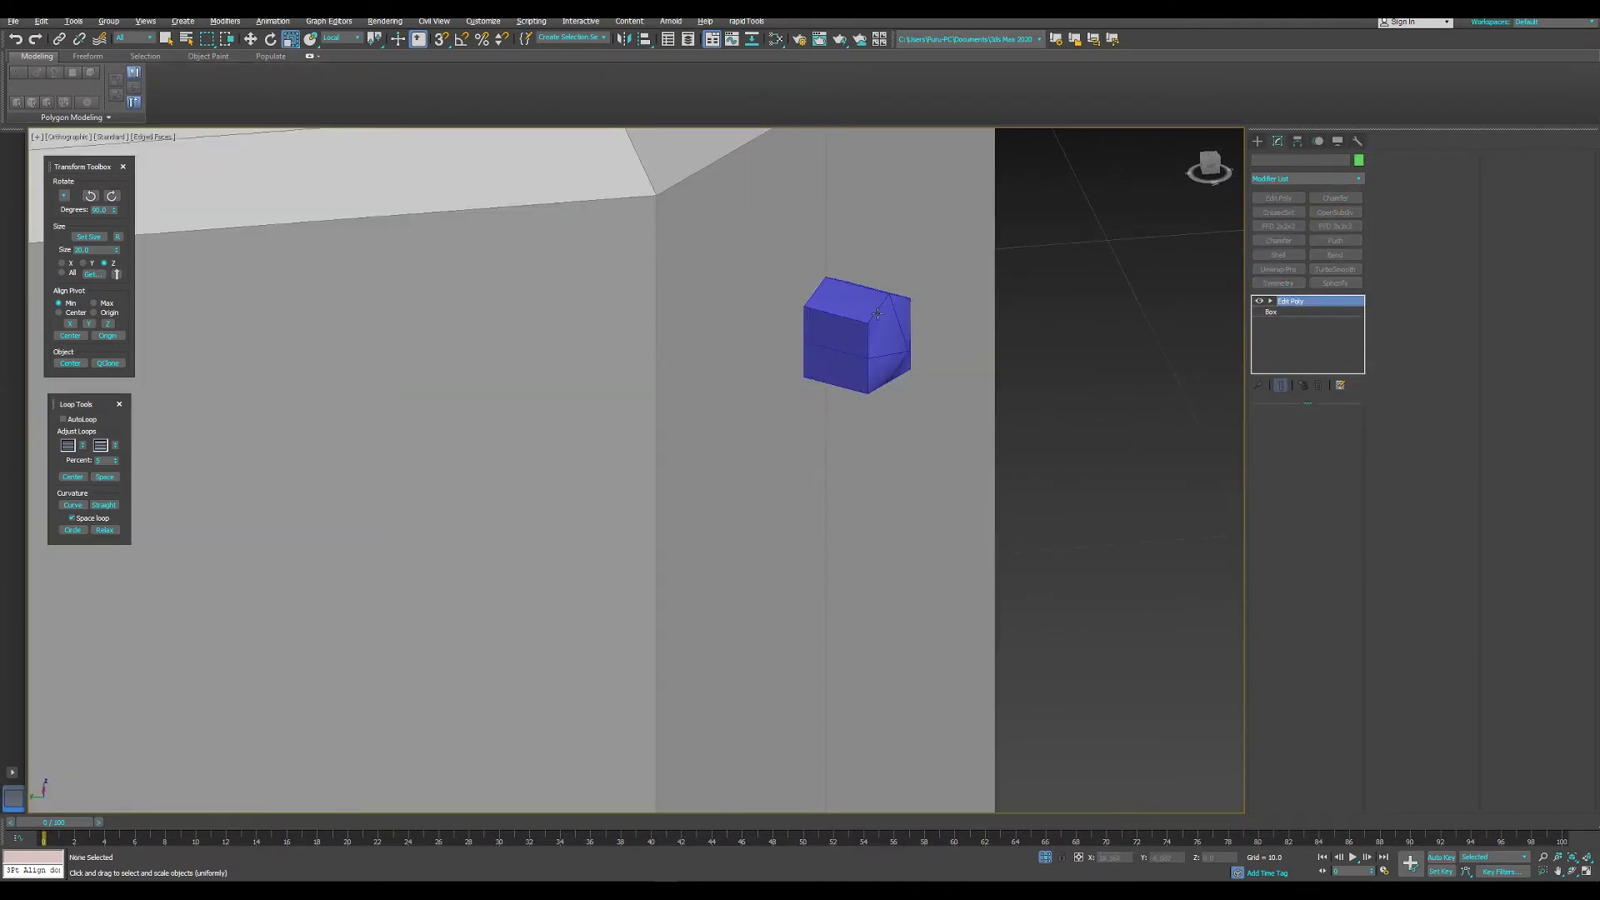
{"action": "key", "text": "z"}
{"action": "key", "text": "alt+x"}
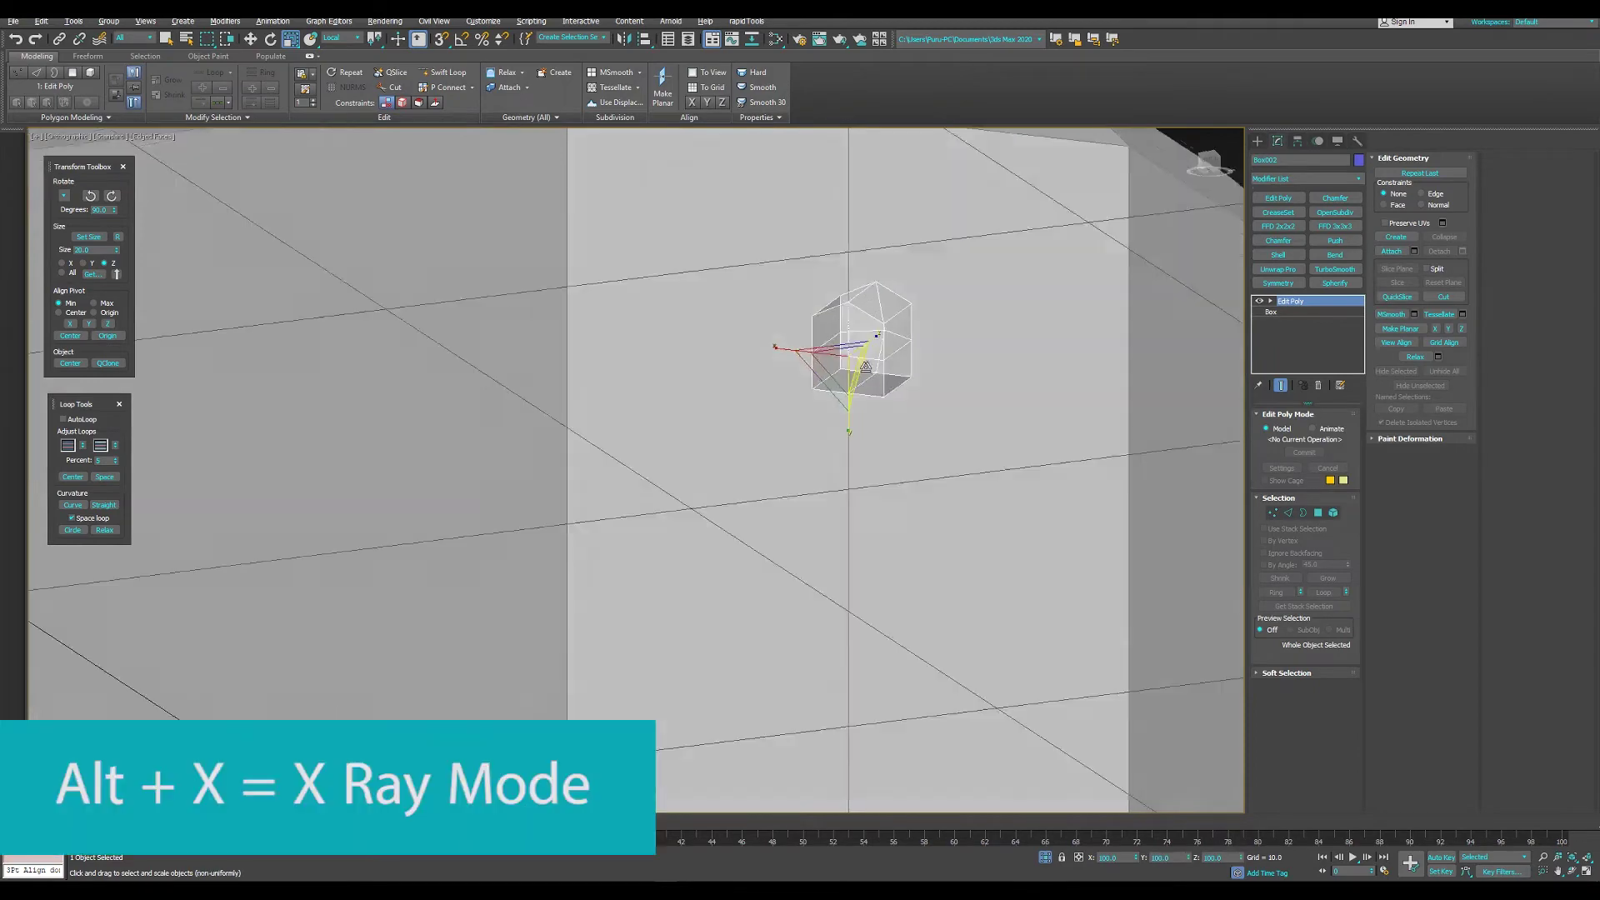
{"action": "scroll", "coordinate": [853, 356], "scroll_direction": "up", "scroll_amount": 5}
{"action": "mouse_move", "coordinate": [853, 356]}
{"action": "middle_mouse_down", "text": "alt"}
{"action": "mouse_move", "coordinate": [766, 381]}
{"action": "mouse_move", "coordinate": [822, 388]}
{"action": "middle_mouse_up", "text": "alt"}
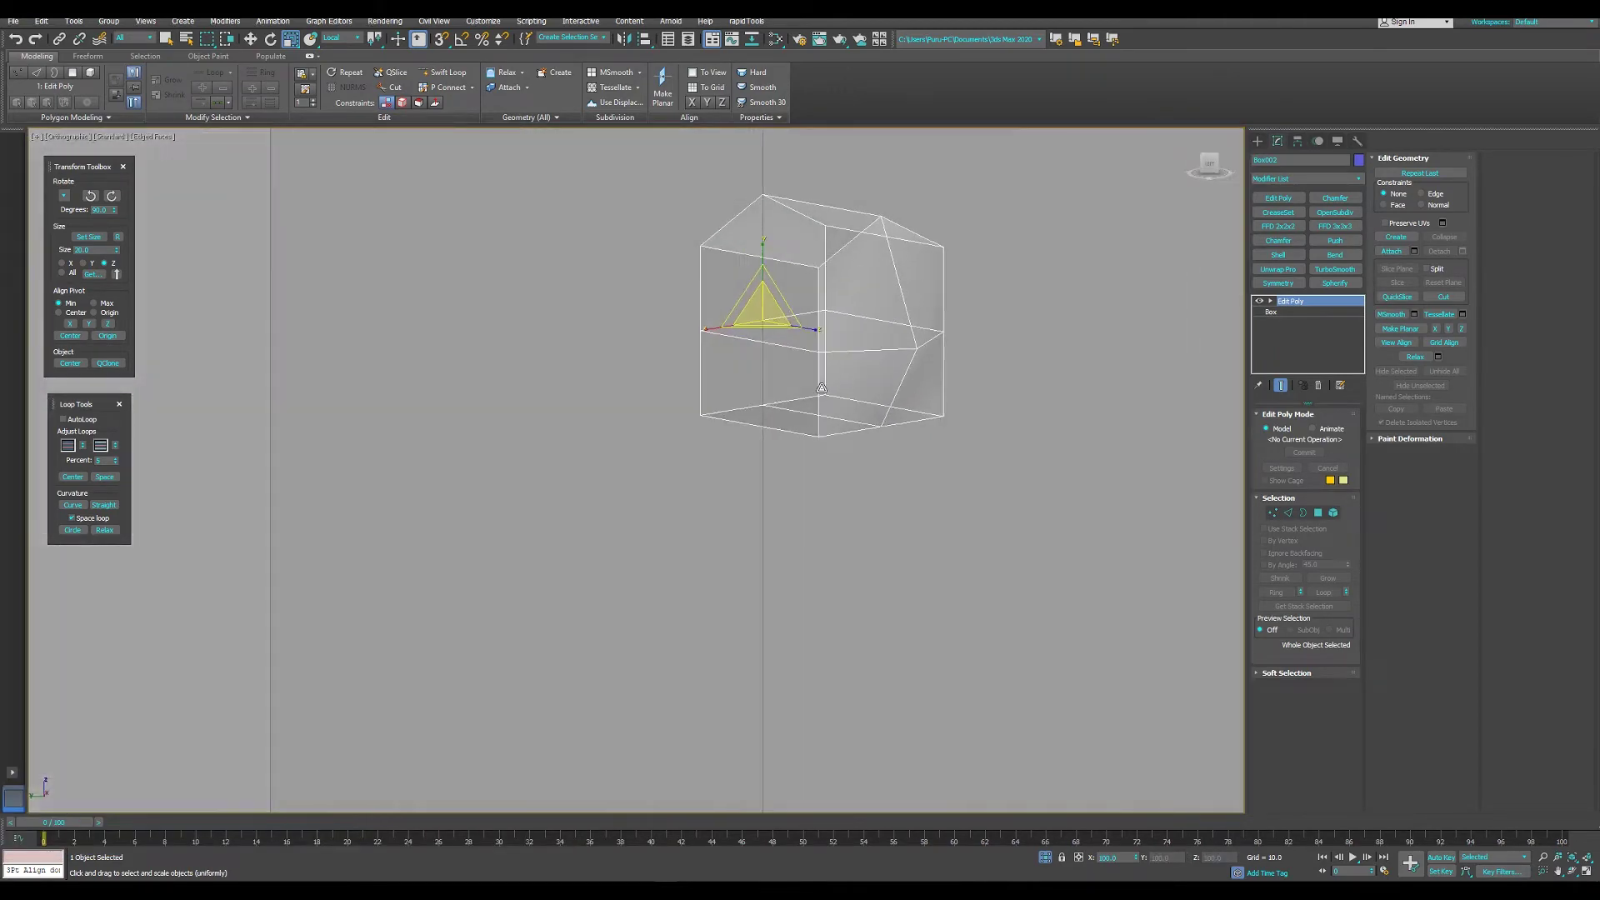
- Start 3Pt Align and pick the first two destination points on the pillar's top corner
{"action": "key", "text": "alt+a"}
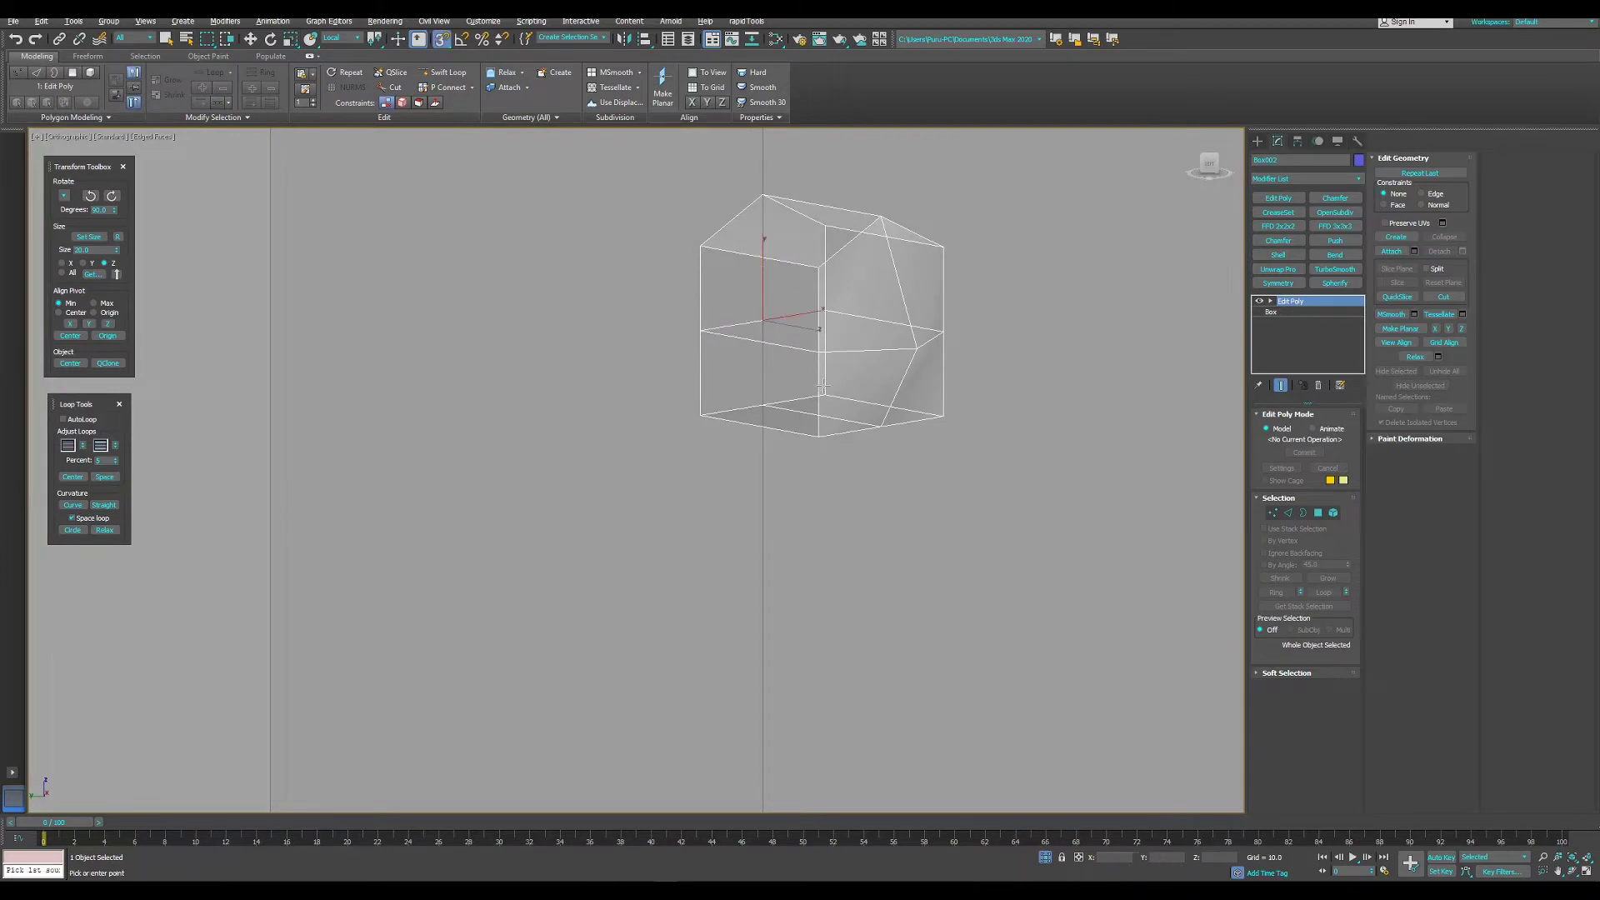
{"action": "middle_click_drag", "start_coordinate": [798, 314], "coordinate": [750, 257], "text": "alt"}
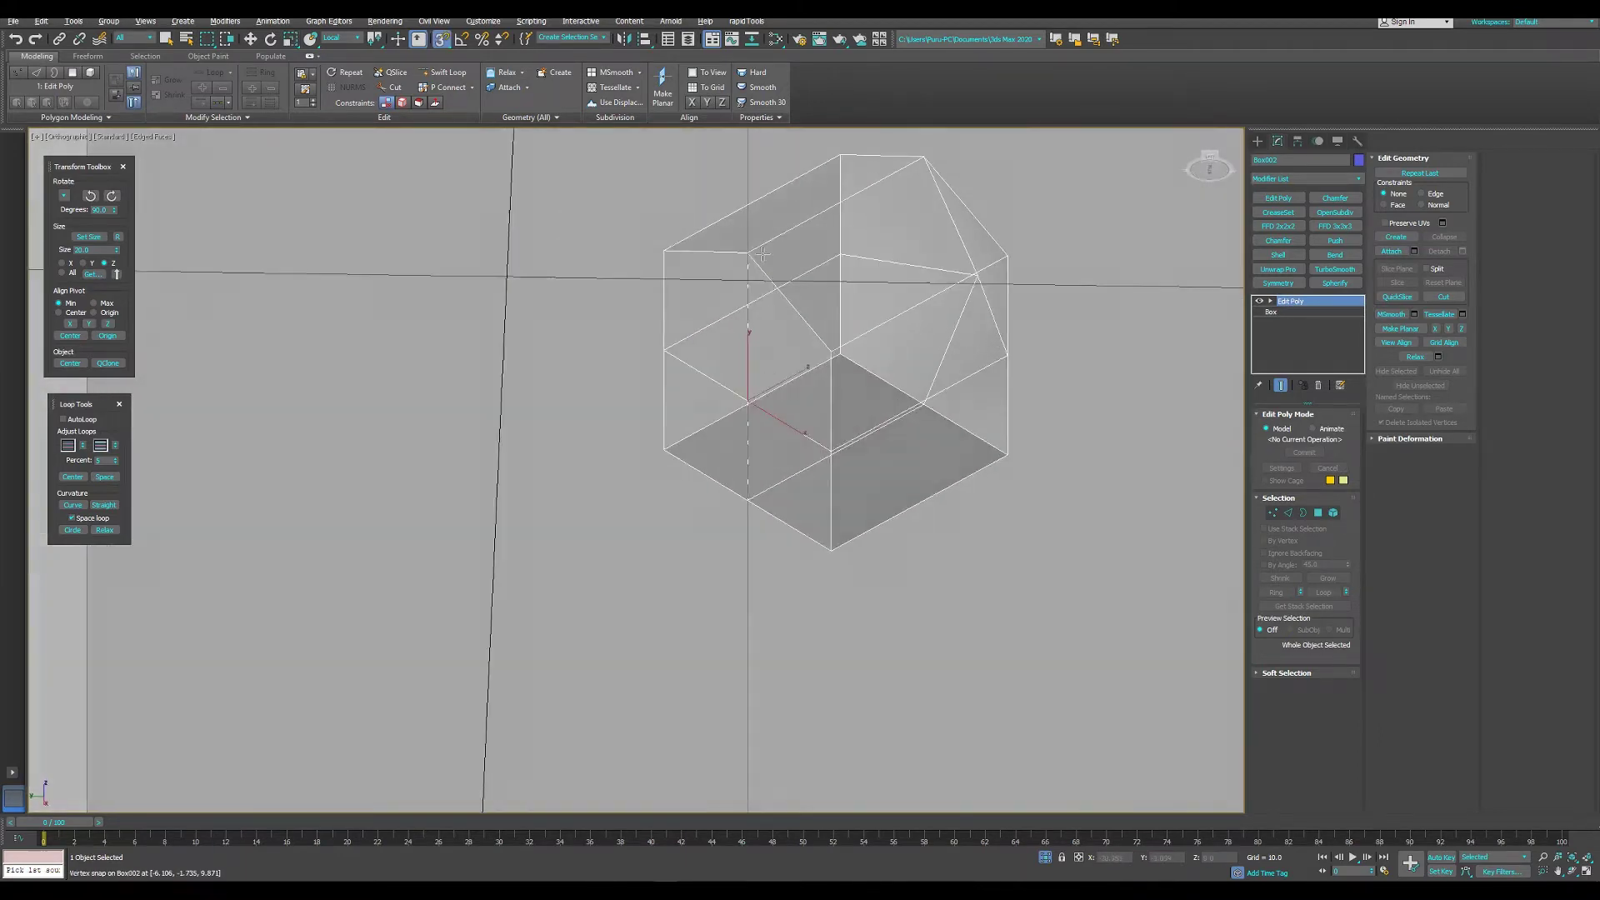
{"action": "middle_click_drag", "start_coordinate": [751, 343], "coordinate": [737, 456], "text": "alt"}
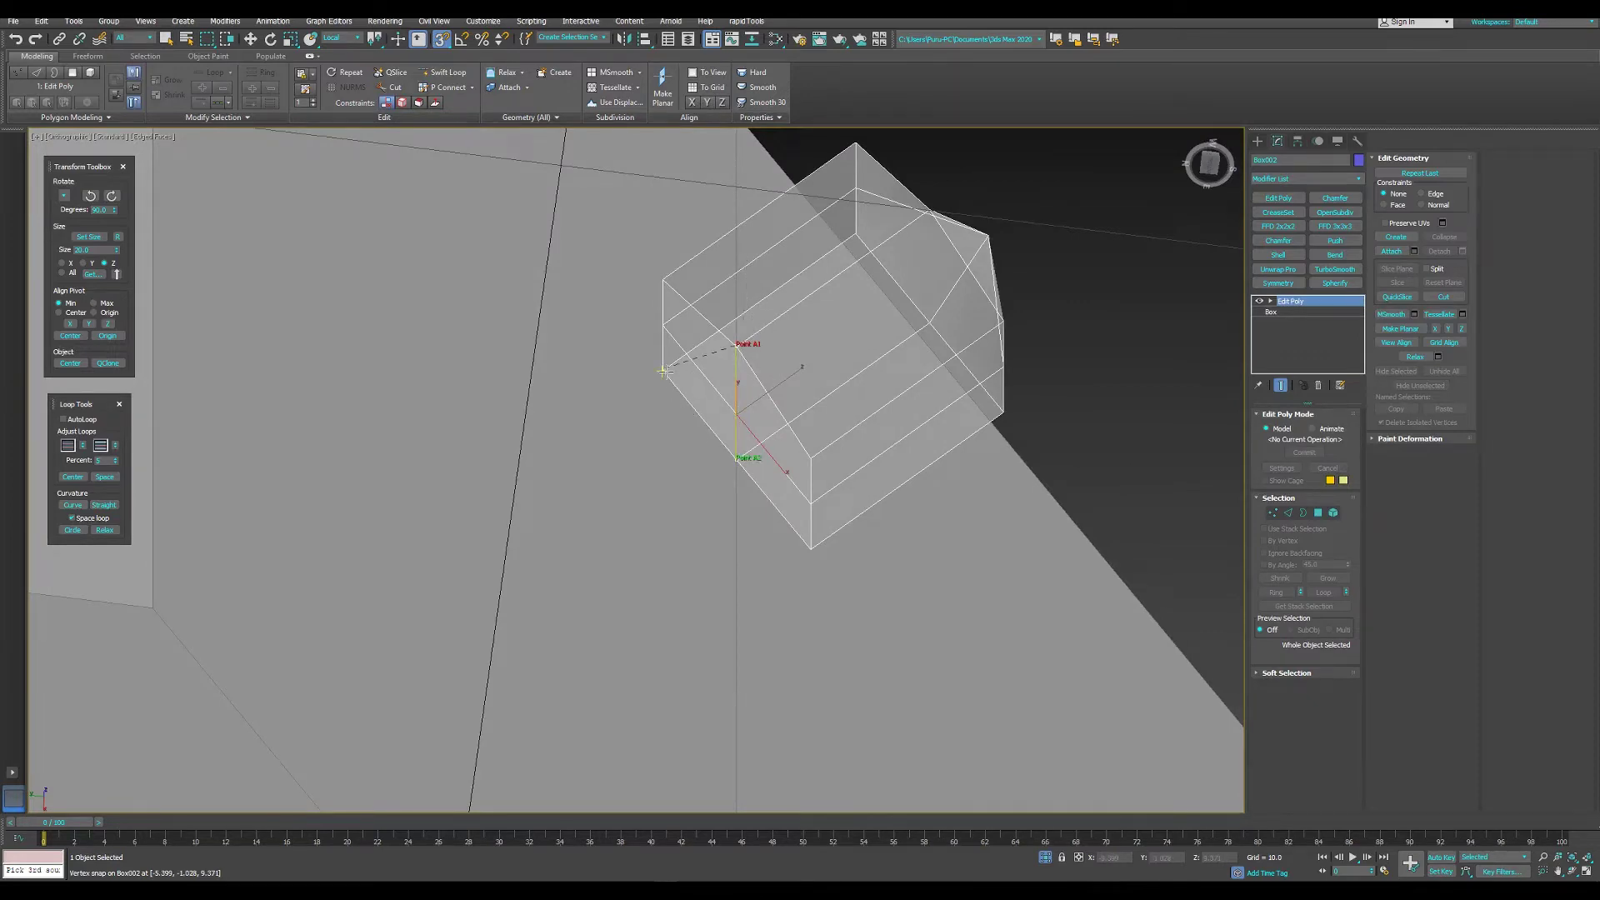
{"action": "middle_click_drag", "start_coordinate": [721, 323], "coordinate": [750, 466], "text": "alt"}
{"action": "scroll", "coordinate": [750, 467], "scroll_direction": "up", "scroll_amount": 3}
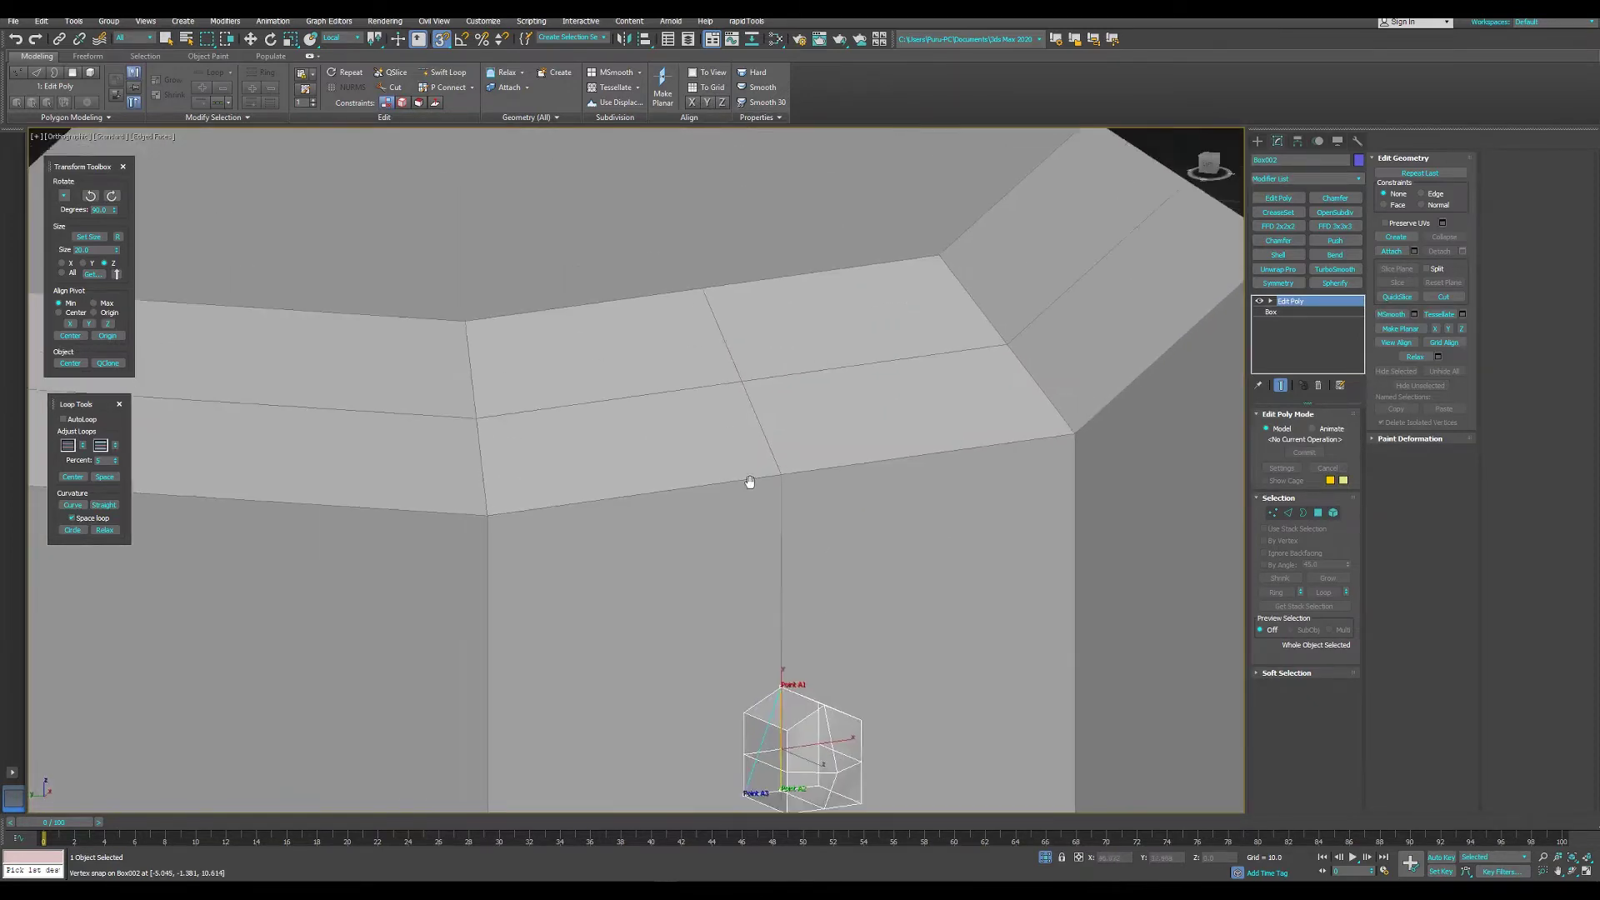
{"action": "scroll", "coordinate": [724, 313], "scroll_direction": "up", "scroll_amount": 3}
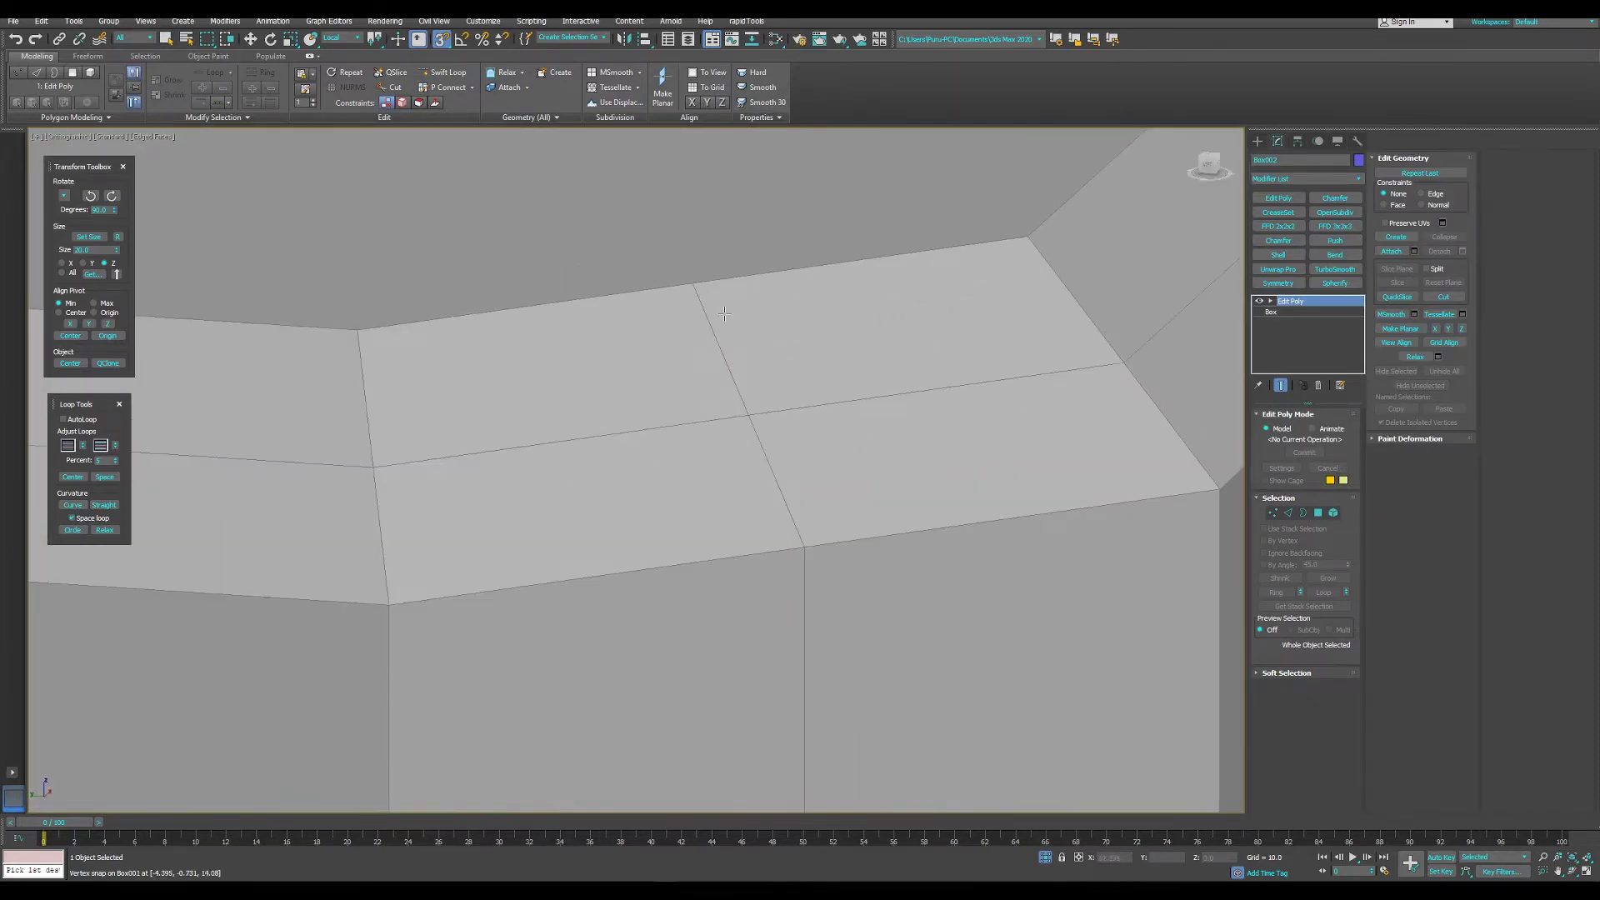
{"action": "left_click", "coordinate": [747, 415]}
{"action": "scroll", "coordinate": [623, 503], "scroll_direction": "down", "scroll_amount": 3}
{"action": "scroll", "coordinate": [734, 466], "scroll_direction": "up", "scroll_amount": 1}
{"action": "scroll", "coordinate": [744, 460], "scroll_direction": "up", "scroll_amount": 1}
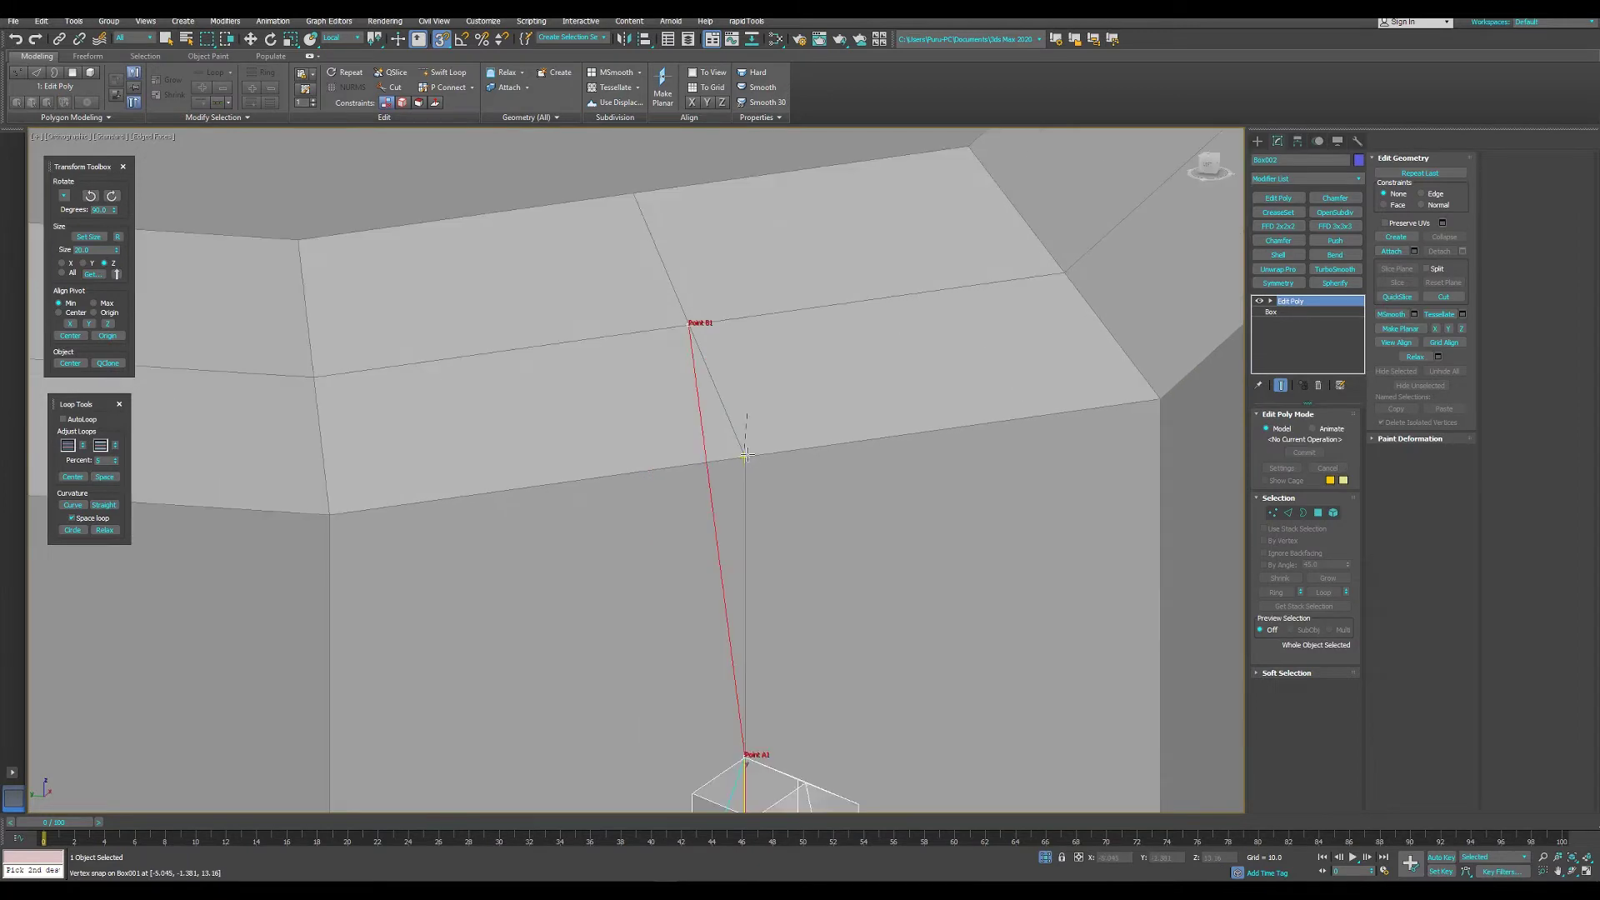
{"action": "left_click", "coordinate": [744, 455]}
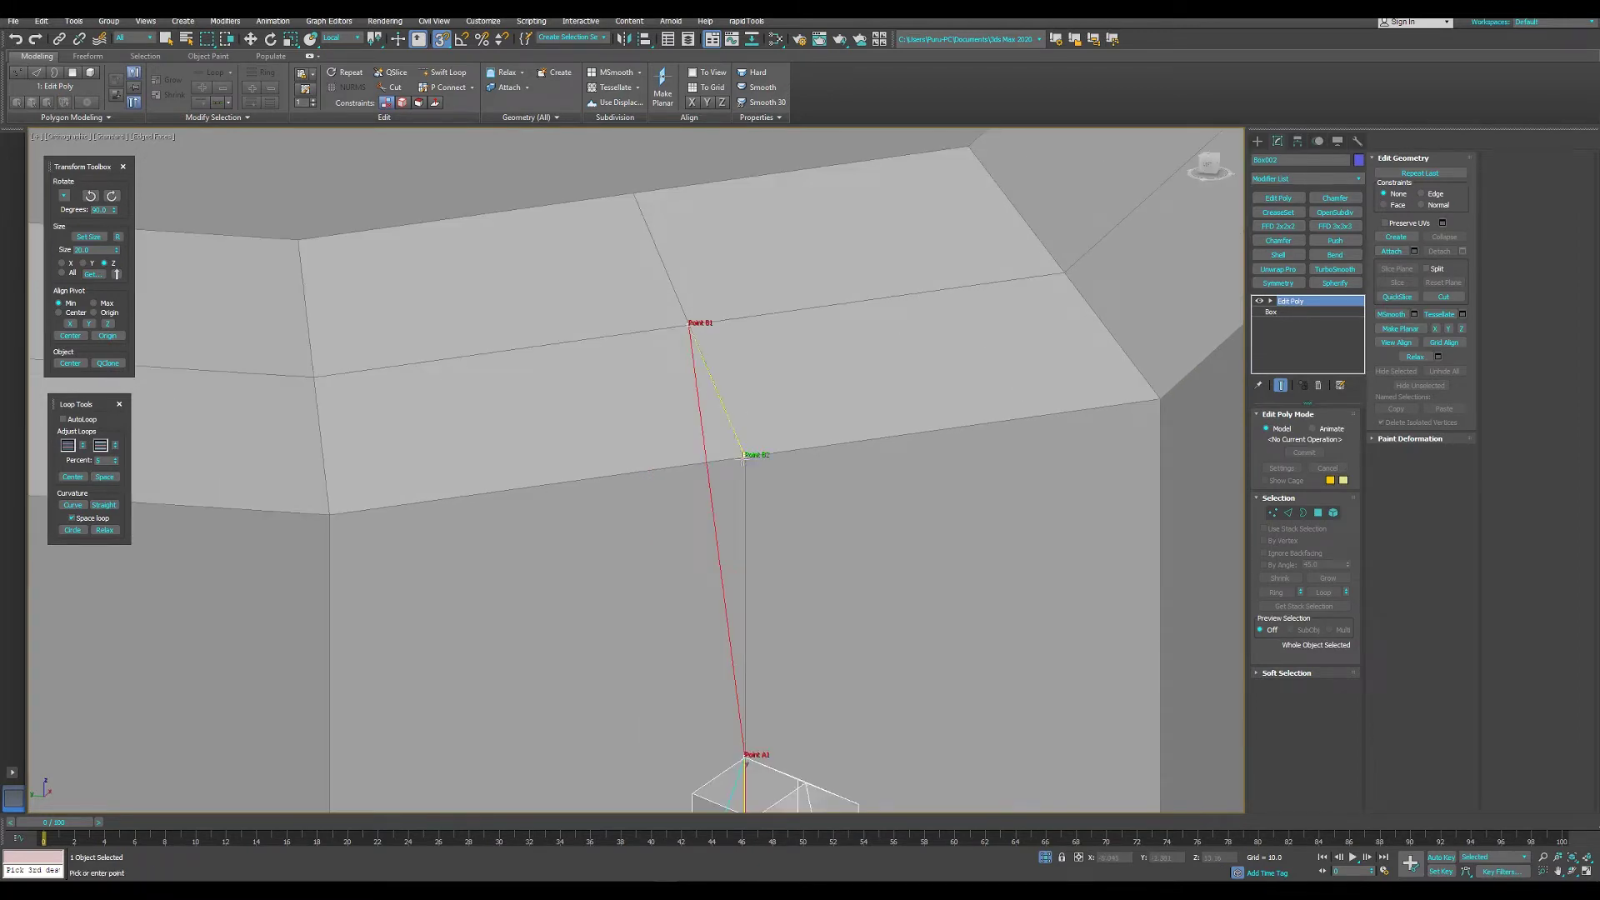
- Pick the third destination point and accept the small box's alignment
{"action": "left_click", "coordinate": [331, 515]}
{"action": "right_click", "coordinate": [576, 421]}
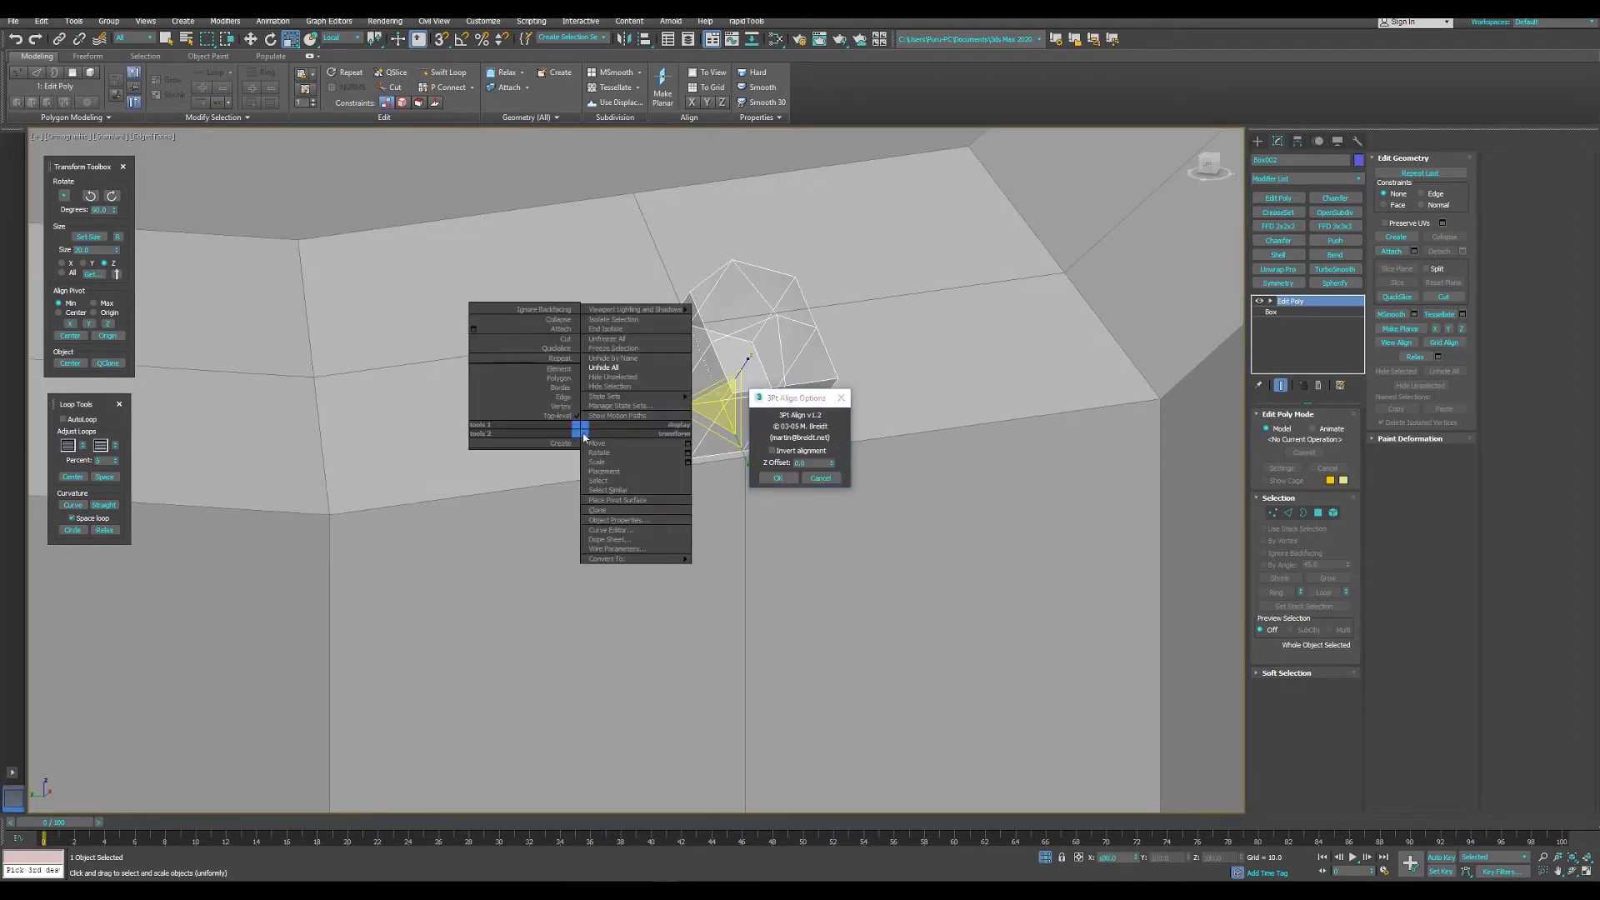
{"action": "left_click", "coordinate": [634, 376]}
{"action": "mouse_move", "coordinate": [728, 336]}
{"action": "middle_mouse_down", "text": "alt"}
{"action": "mouse_move", "coordinate": [643, 296]}
{"action": "mouse_move", "coordinate": [632, 339]}
{"action": "middle_mouse_up", "text": "alt"}
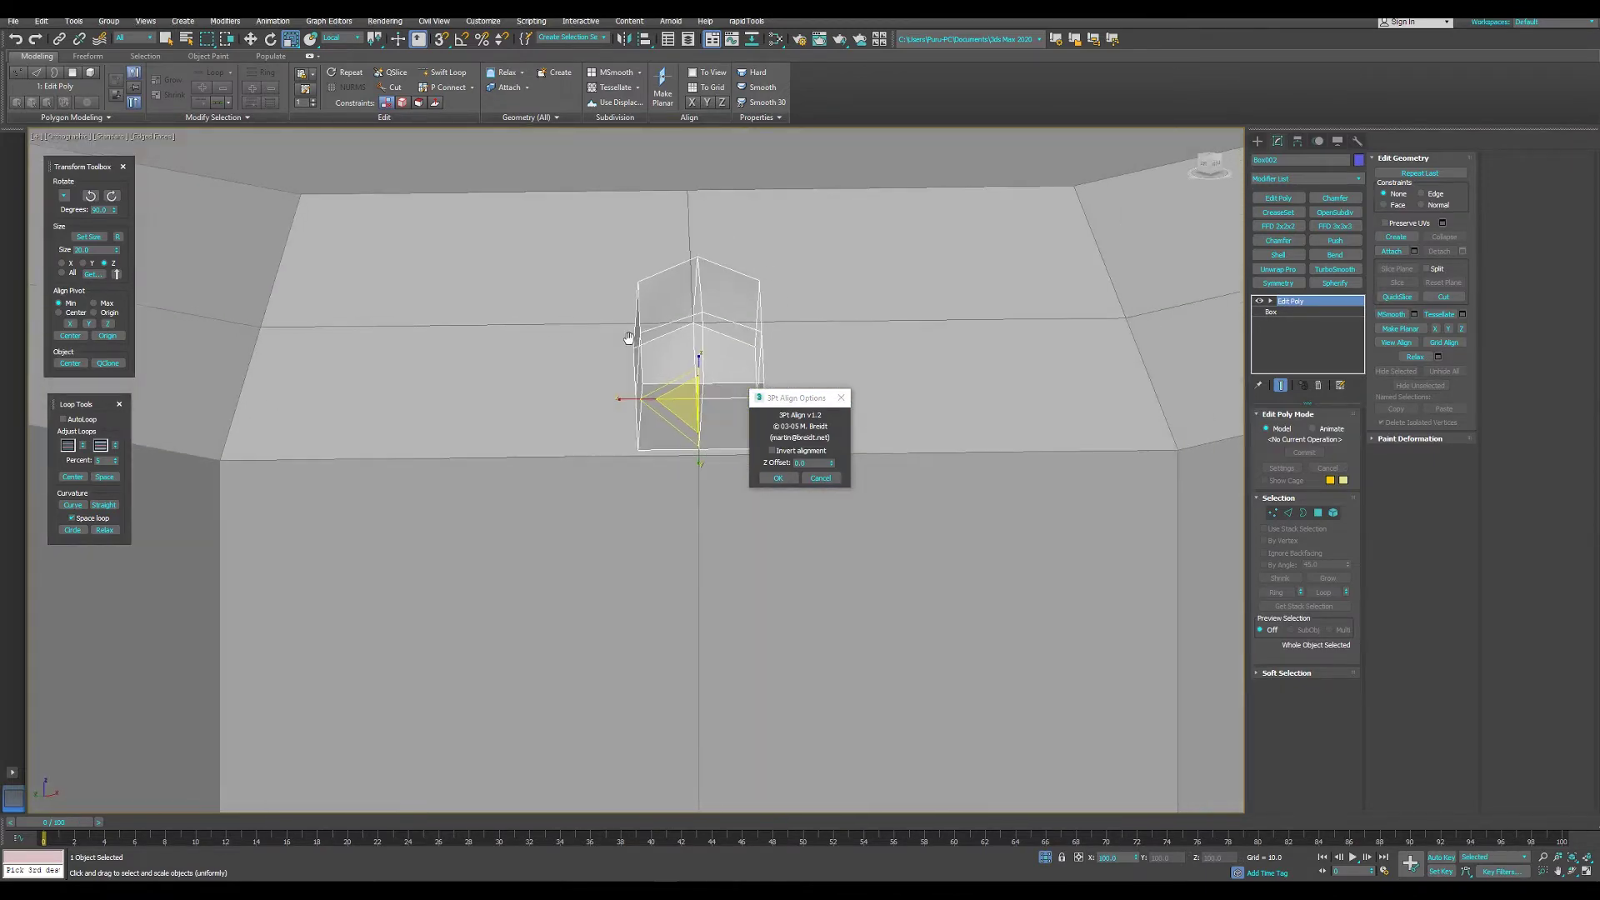
{"action": "left_click", "coordinate": [778, 477]}
{"action": "mouse_move", "coordinate": [613, 419]}
{"action": "middle_mouse_down", "text": "alt"}
{"action": "mouse_move", "coordinate": [691, 464]}
{"action": "mouse_move", "coordinate": [642, 281]}
{"action": "mouse_move", "coordinate": [717, 328]}
{"action": "mouse_move", "coordinate": [621, 287]}
{"action": "mouse_move", "coordinate": [820, 423]}
{"action": "middle_mouse_up", "text": "alt"}
- Select the pillar Box001 and pick one of its vertices
{"action": "left_click", "coordinate": [642, 281]}
{"action": "key", "text": "1"}
{"action": "left_click", "coordinate": [594, 368]}
- Add a Symmetry modifier to the pillar and align its mirror plane to the small box
{"action": "right_click", "coordinate": [690, 344]}
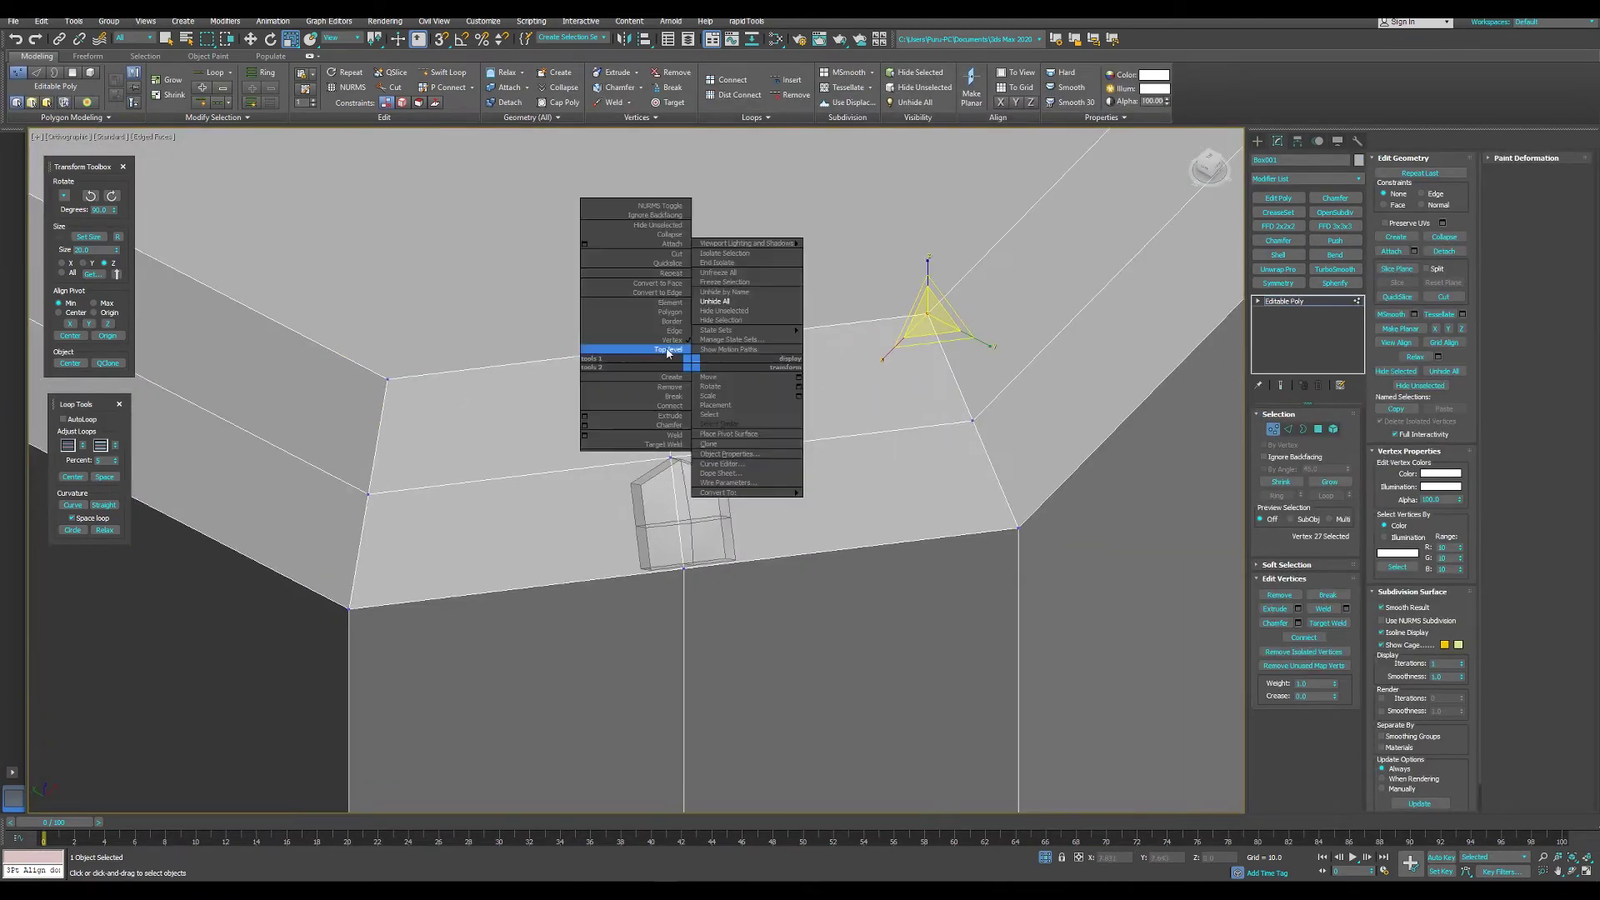
{"action": "left_click", "coordinate": [671, 350]}
{"action": "left_click", "coordinate": [1269, 283]}
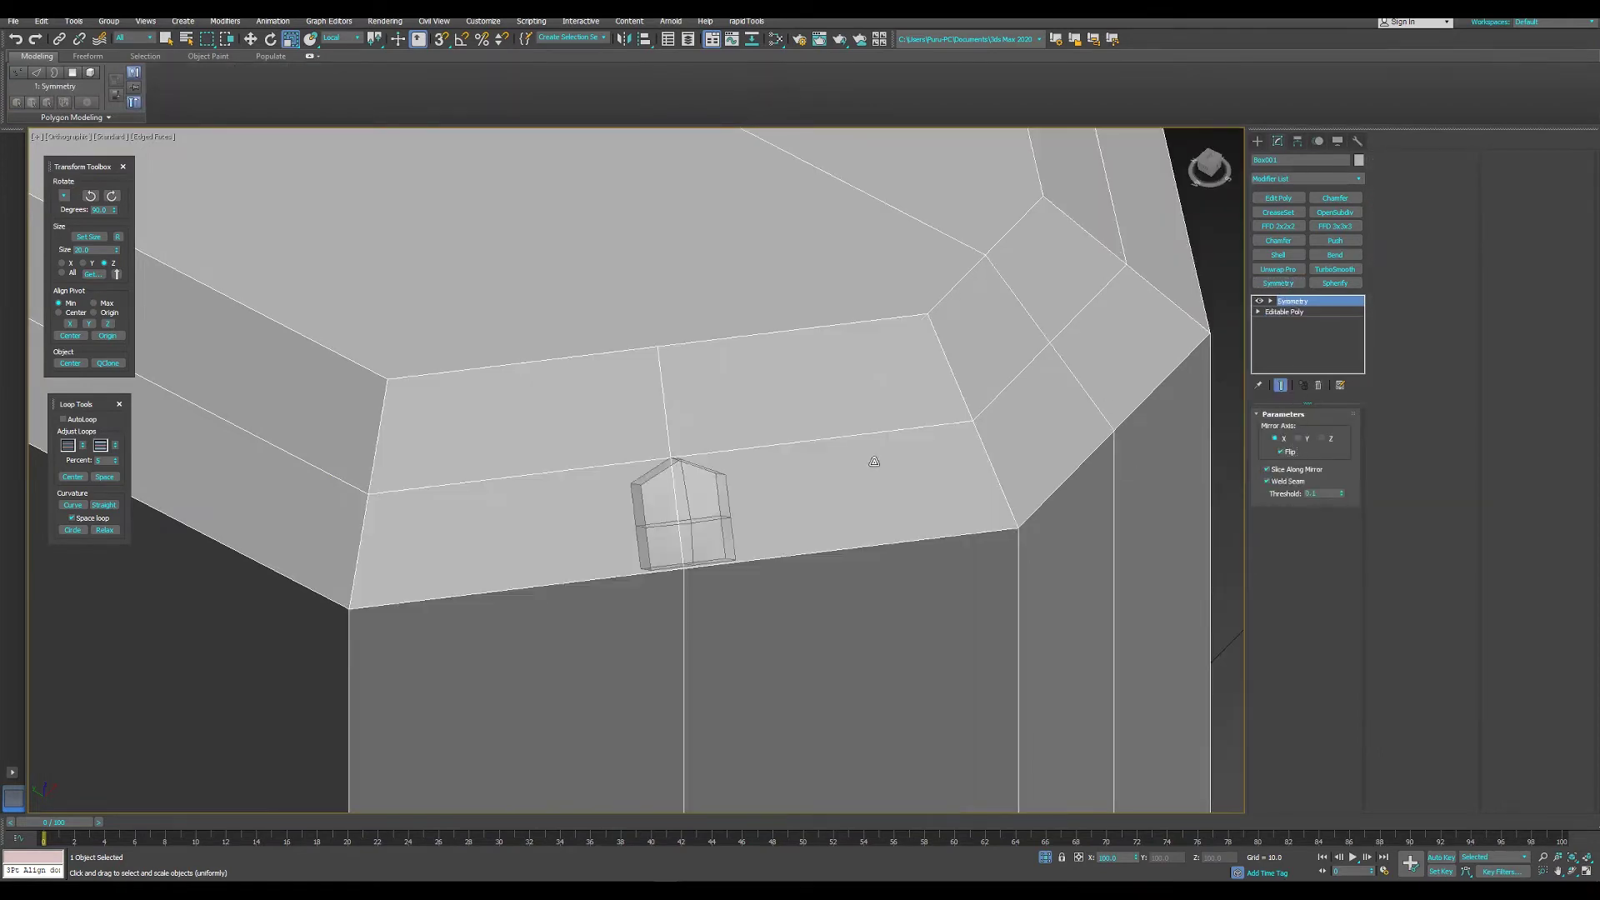
{"action": "key", "text": "1"}
{"action": "key", "text": "alt+a"}
{"action": "left_click", "coordinate": [638, 431]}
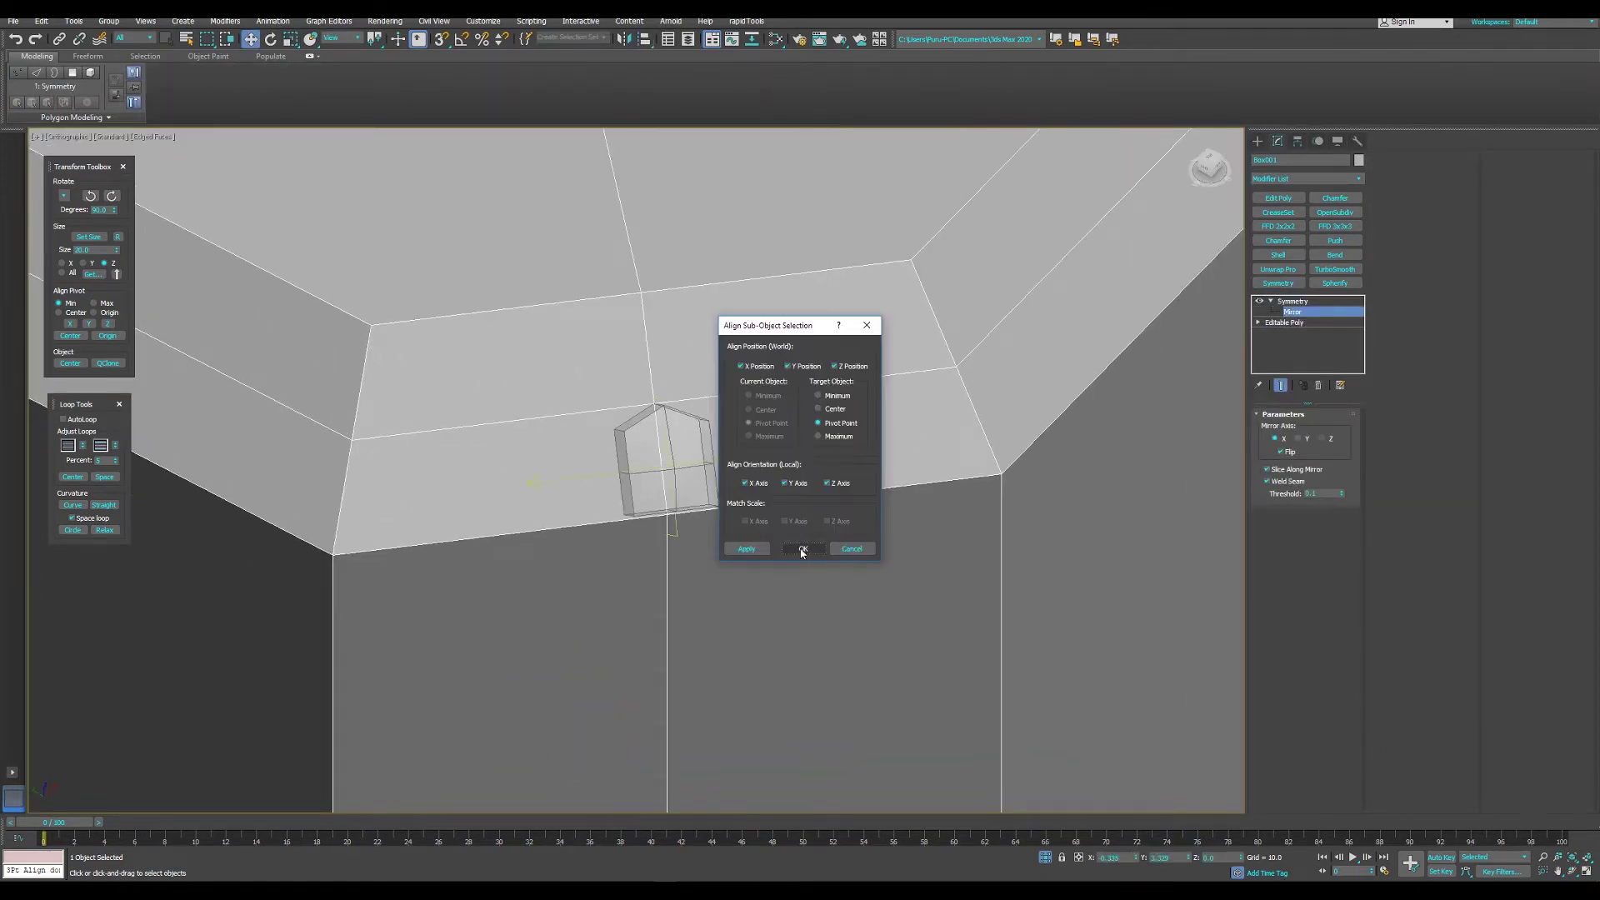
{"action": "left_click", "coordinate": [802, 550]}
- Move the pillar's corner vertex down and to the left
{"action": "left_click", "coordinate": [1285, 322]}
{"action": "scroll", "coordinate": [423, 368], "scroll_direction": "up", "scroll_amount": 2}
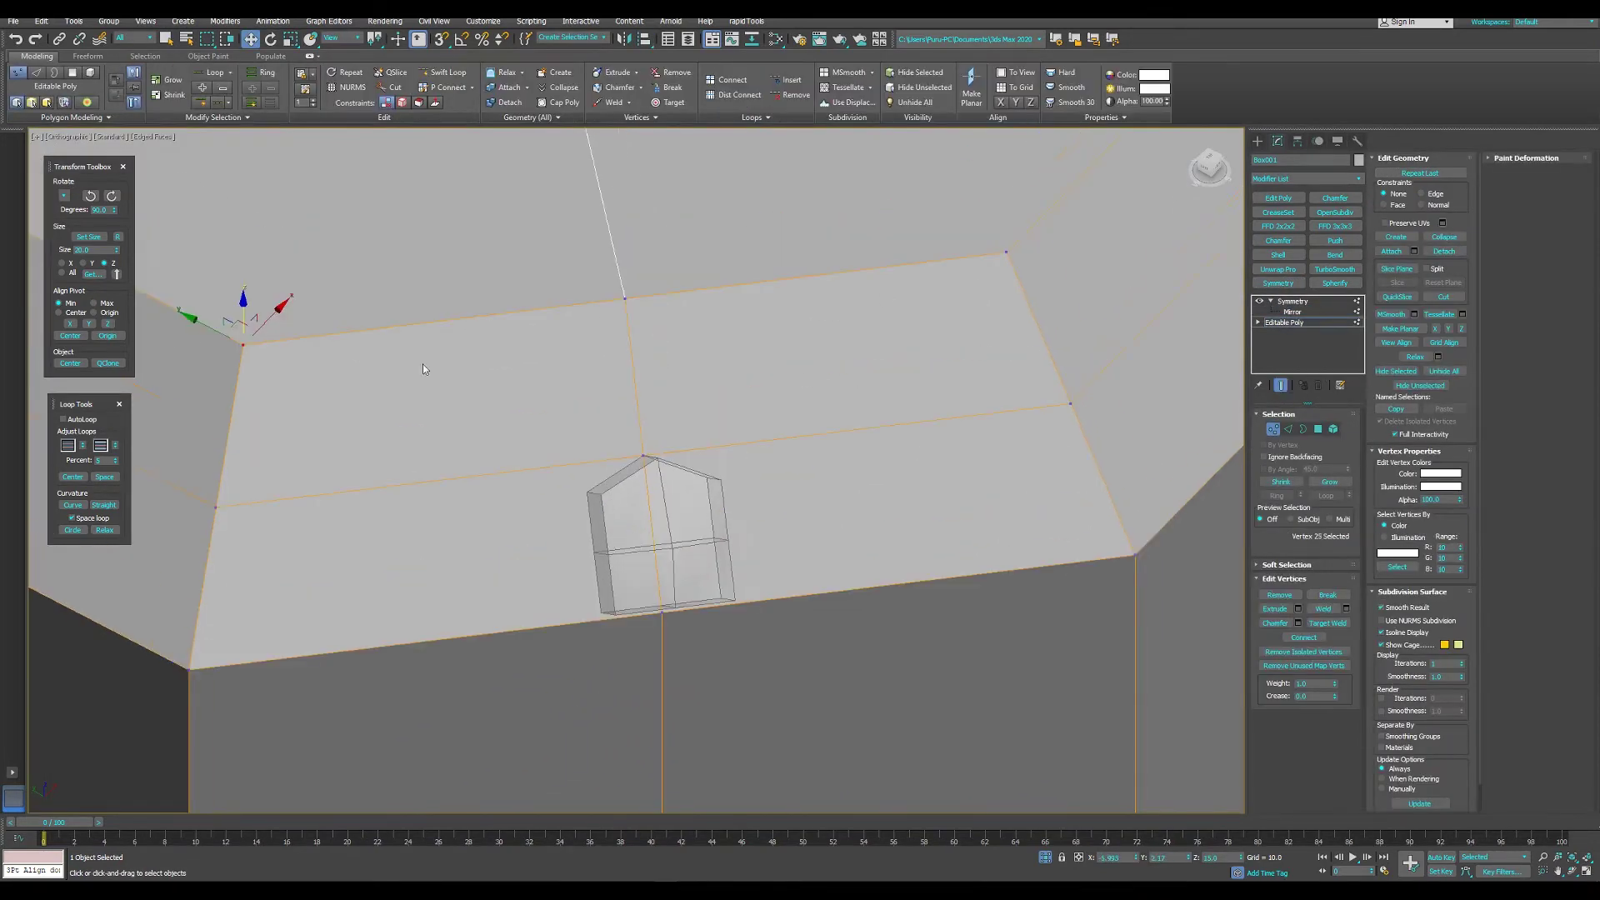
{"action": "middle_click_drag", "start_coordinate": [375, 400], "coordinate": [387, 431], "text": "alt"}
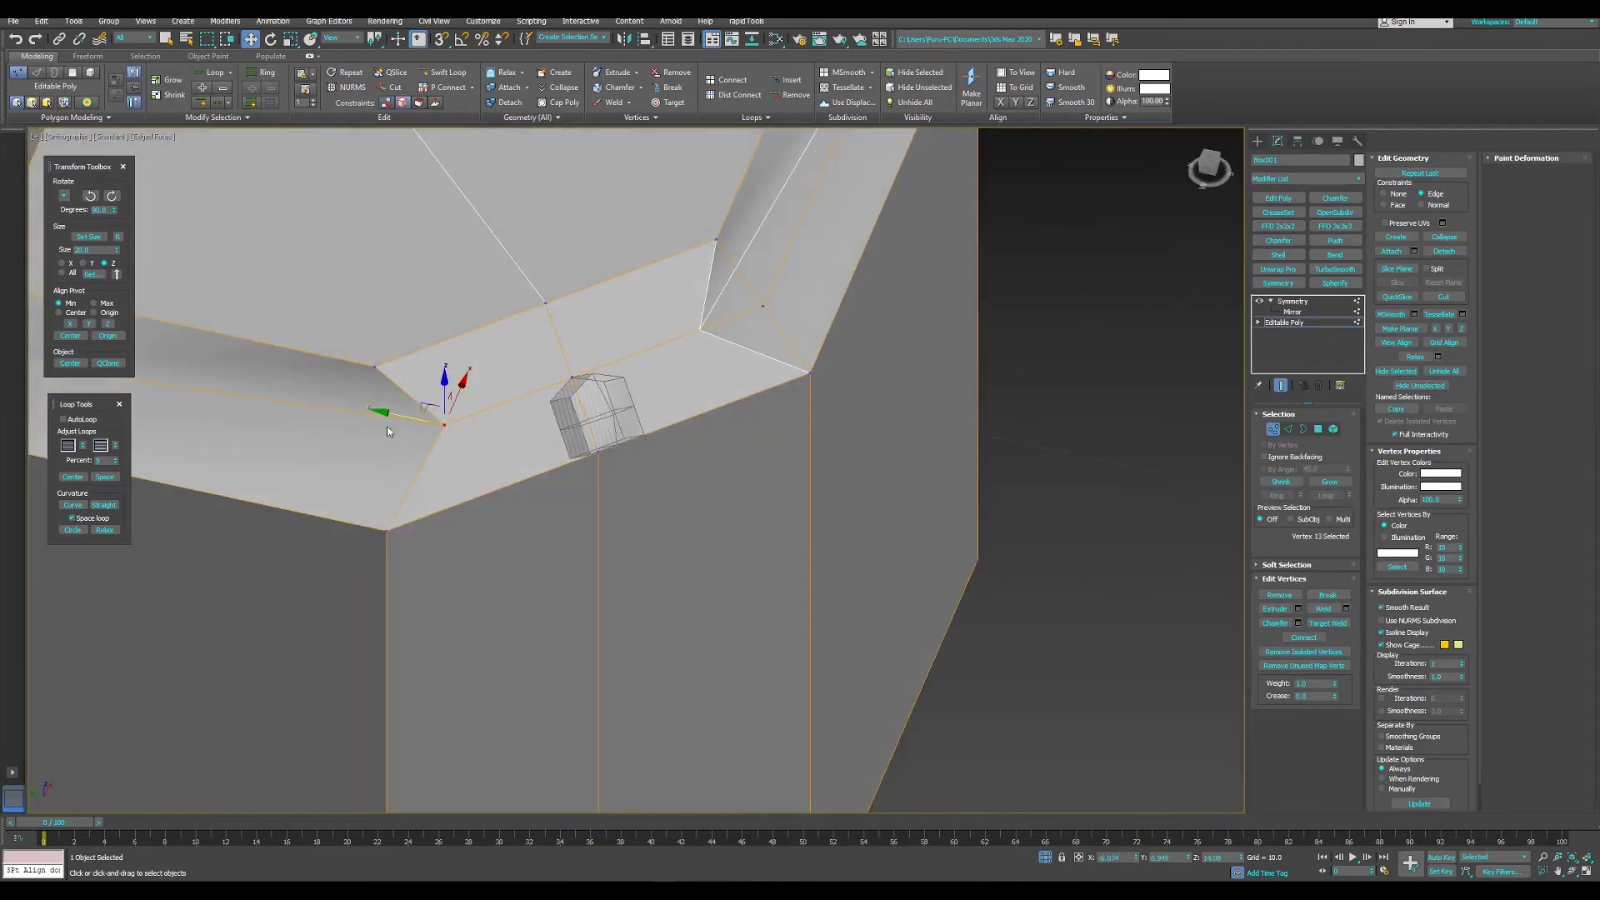
{"action": "mouse_move", "coordinate": [387, 431]}
{"action": "left_mouse_down"}
{"action": "mouse_move", "coordinate": [321, 325]}
{"action": "mouse_move", "coordinate": [364, 542]}
{"action": "mouse_move", "coordinate": [305, 525]}
{"action": "left_mouse_up"}
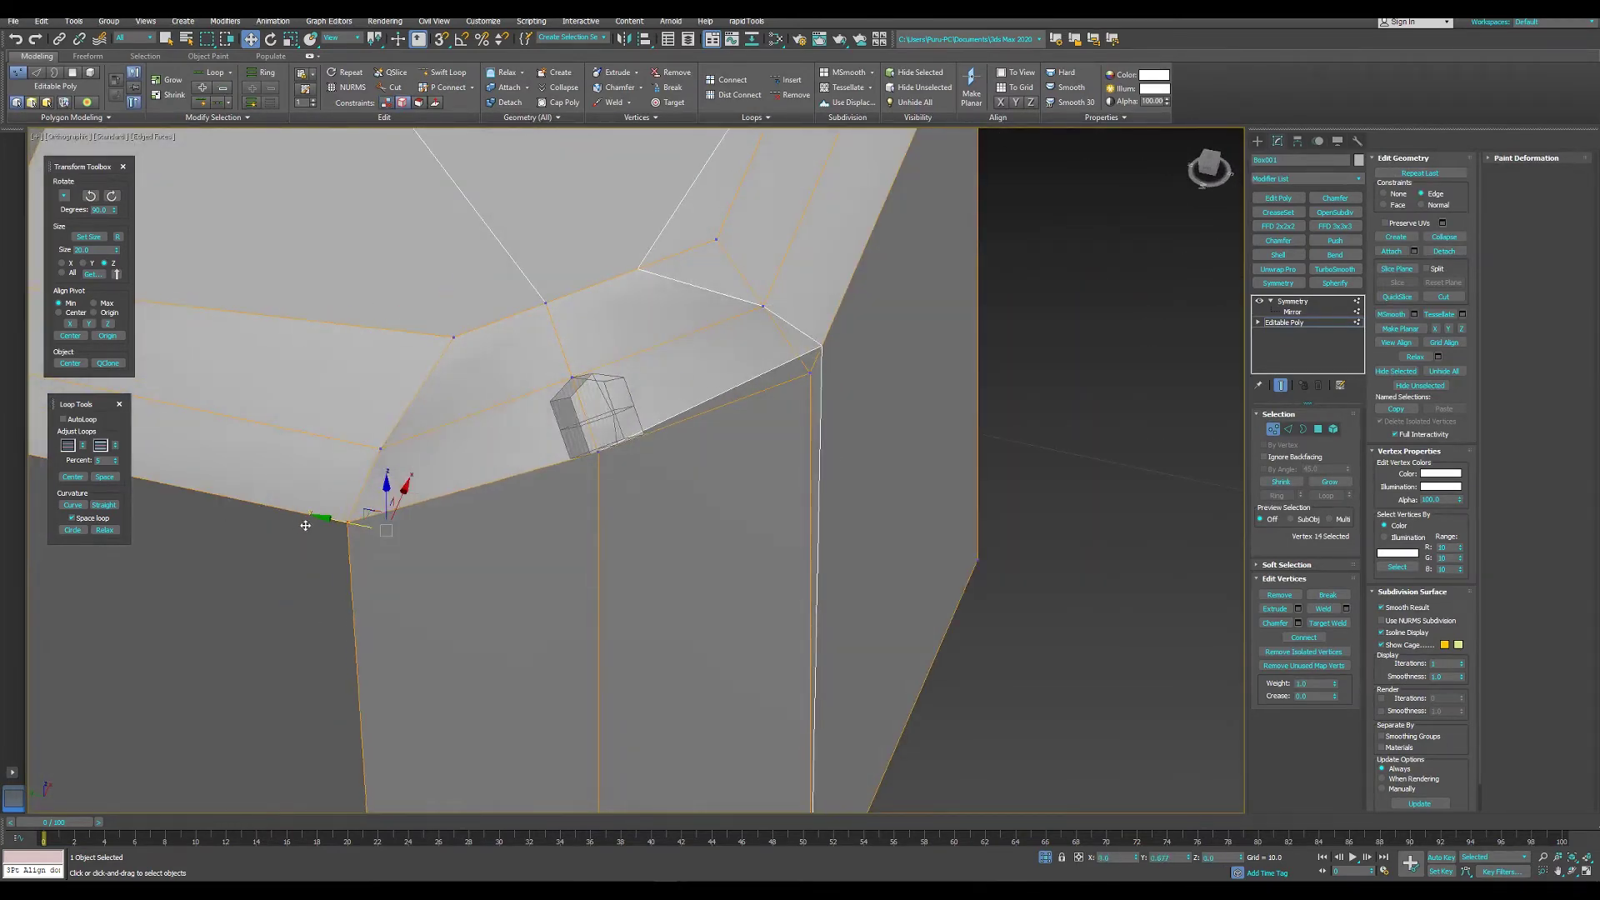
- Inset and then bevel the two selected top faces into a recessed panel
{"action": "key", "text": "4"}
{"action": "middle_click_drag", "start_coordinate": [305, 525], "coordinate": [462, 412], "text": "alt"}
{"action": "left_click", "coordinate": [608, 101], "text": "shift"}
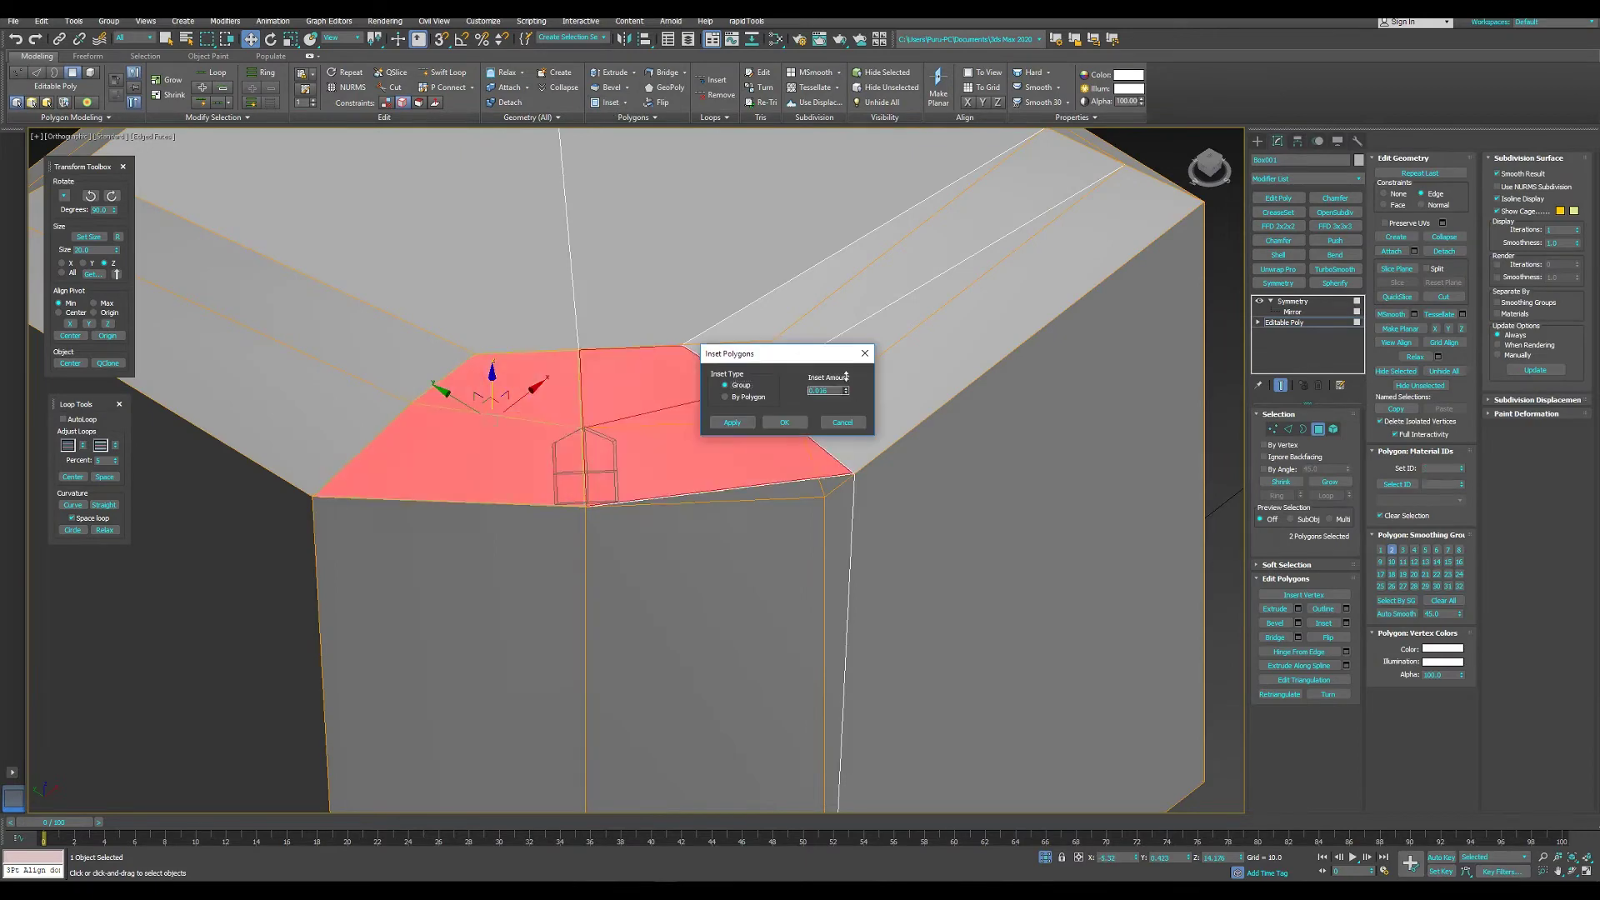
{"action": "left_click", "coordinate": [786, 416]}
{"action": "left_click", "coordinate": [611, 87], "text": "shift"}
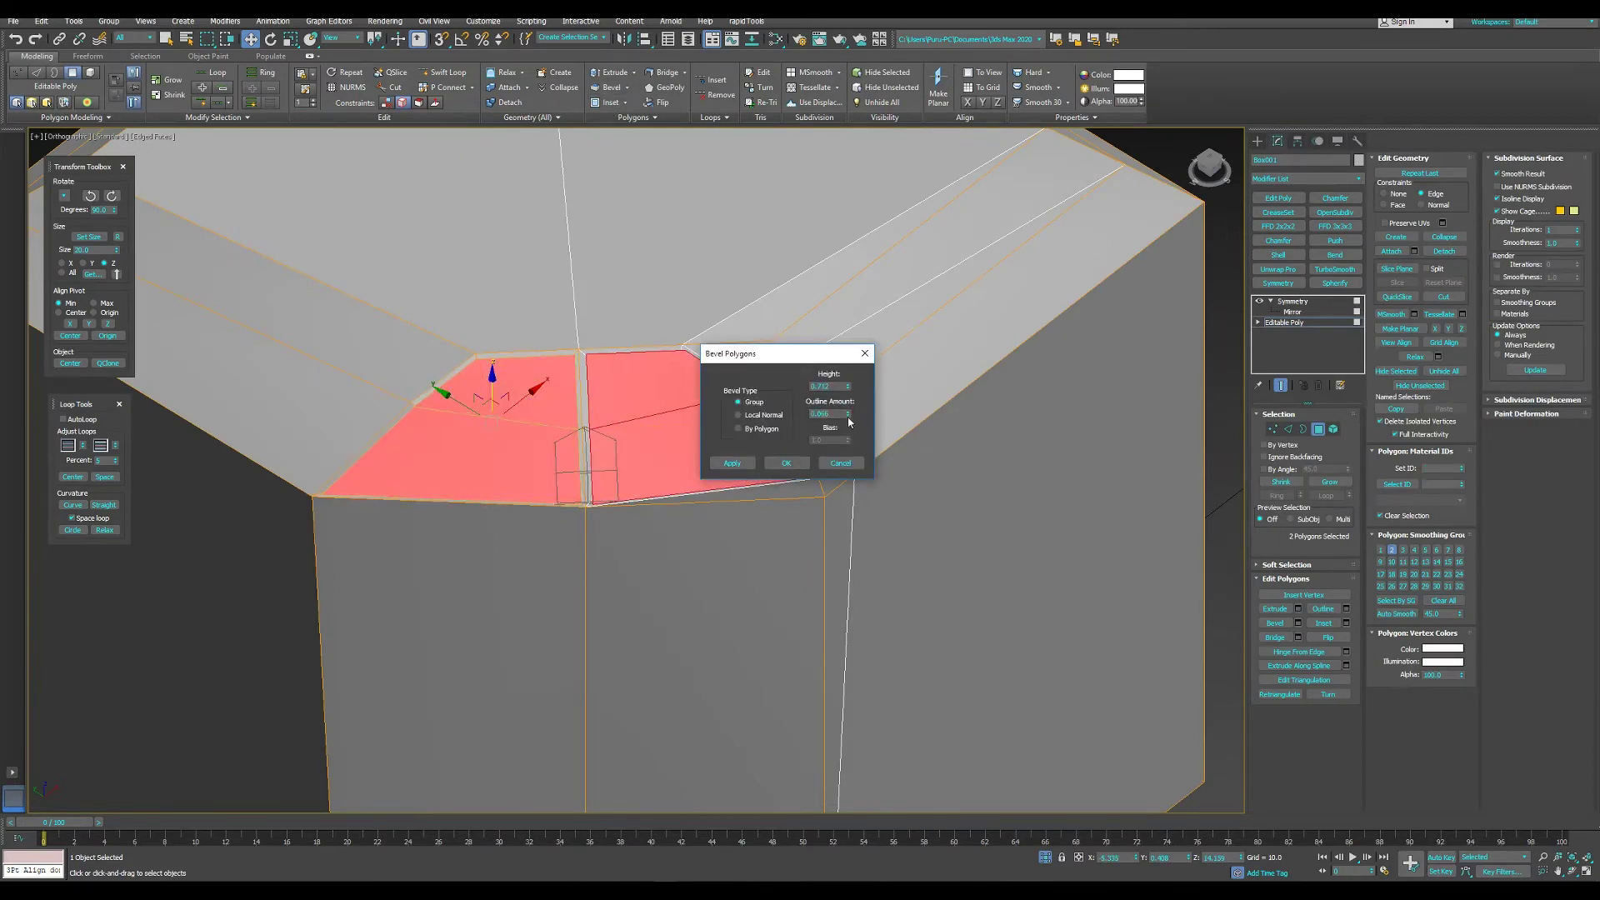
{"action": "left_click", "coordinate": [786, 463]}
{"action": "mouse_move", "coordinate": [785, 462]}
{"action": "middle_mouse_down", "text": "alt"}
{"action": "mouse_move", "coordinate": [740, 461]}
{"action": "mouse_move", "coordinate": [808, 486]}
{"action": "mouse_move", "coordinate": [615, 390]}
{"action": "middle_mouse_up", "text": "alt"}
- Leave face mode, zoom out, and inspect the pillar's top corner seam
{"action": "key", "text": "4"}
{"action": "key", "text": "z"}
{"action": "right_click", "coordinate": [808, 490]}
{"action": "scroll", "coordinate": [615, 391], "scroll_direction": "up", "scroll_amount": 5}
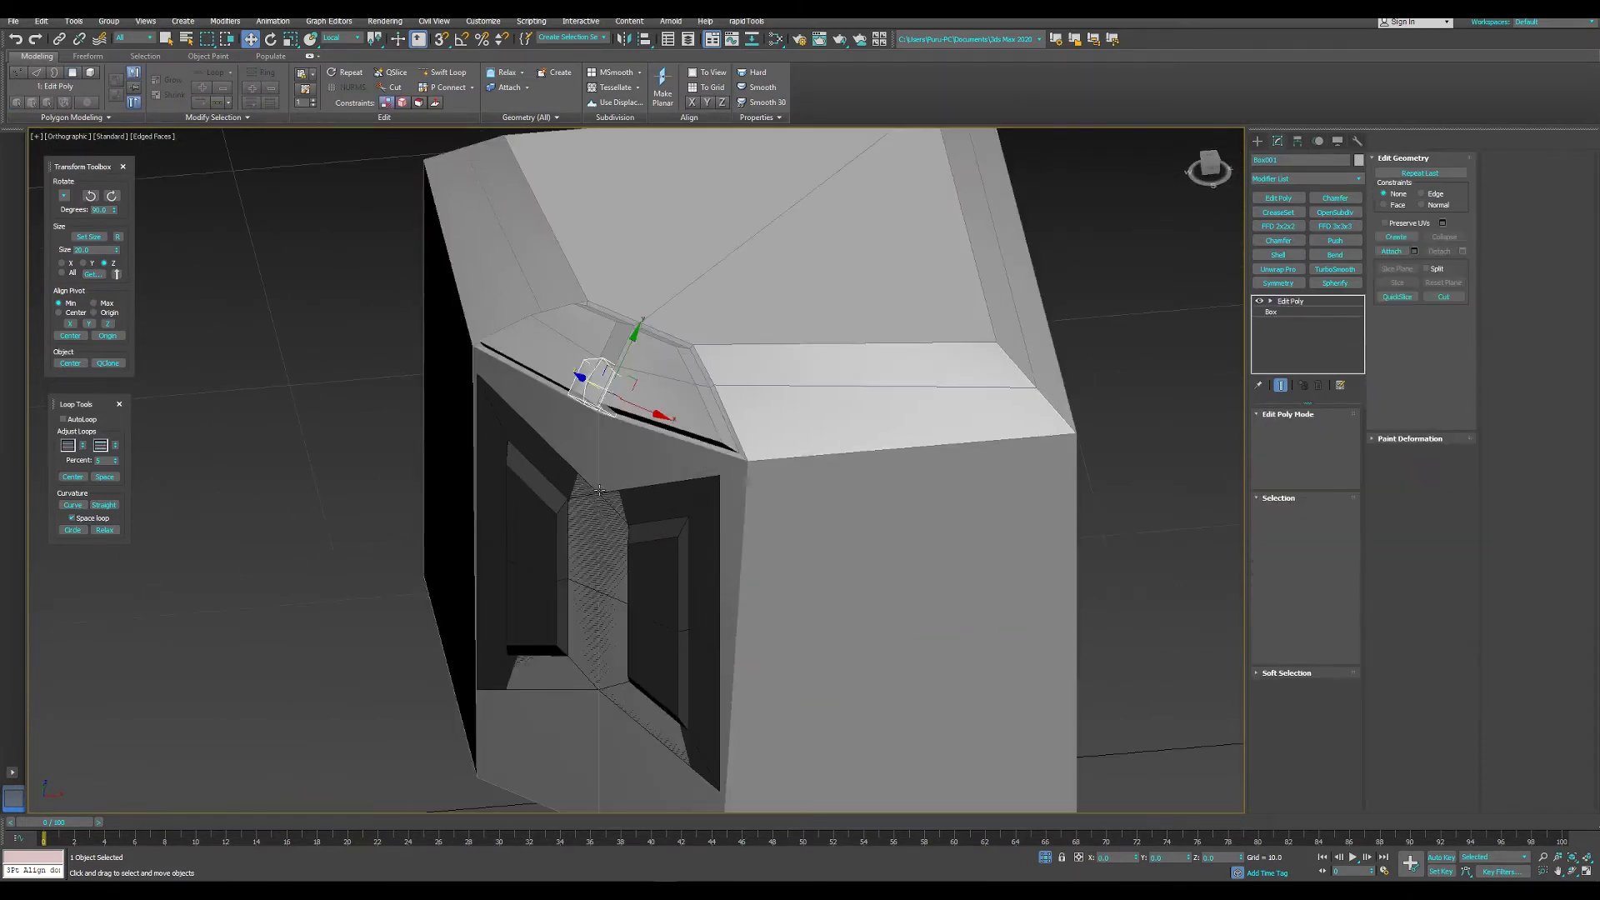
{"action": "key", "text": "Page_Up"}
{"action": "mouse_move", "coordinate": [585, 484]}
{"action": "middle_mouse_down", "text": "alt"}
{"action": "mouse_move", "coordinate": [686, 422]}
{"action": "mouse_move", "coordinate": [643, 554]}
{"action": "middle_mouse_up", "text": "alt"}
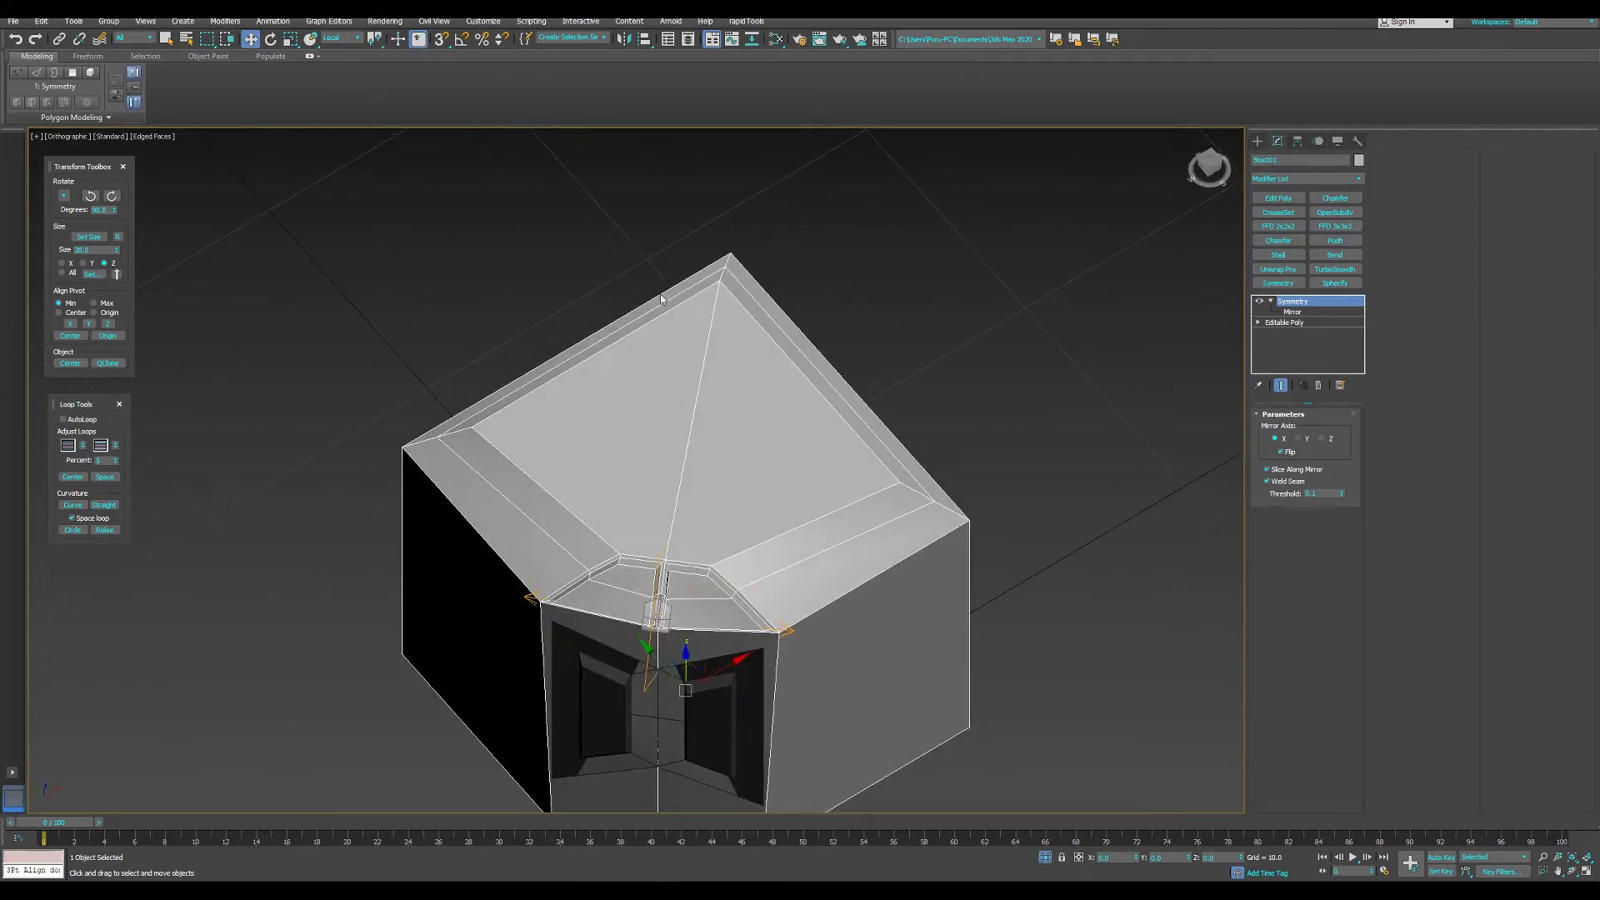
{"action": "middle_click_drag", "start_coordinate": [661, 299], "coordinate": [659, 209]}
{"action": "scroll", "coordinate": [641, 518], "scroll_direction": "up", "scroll_amount": 3}
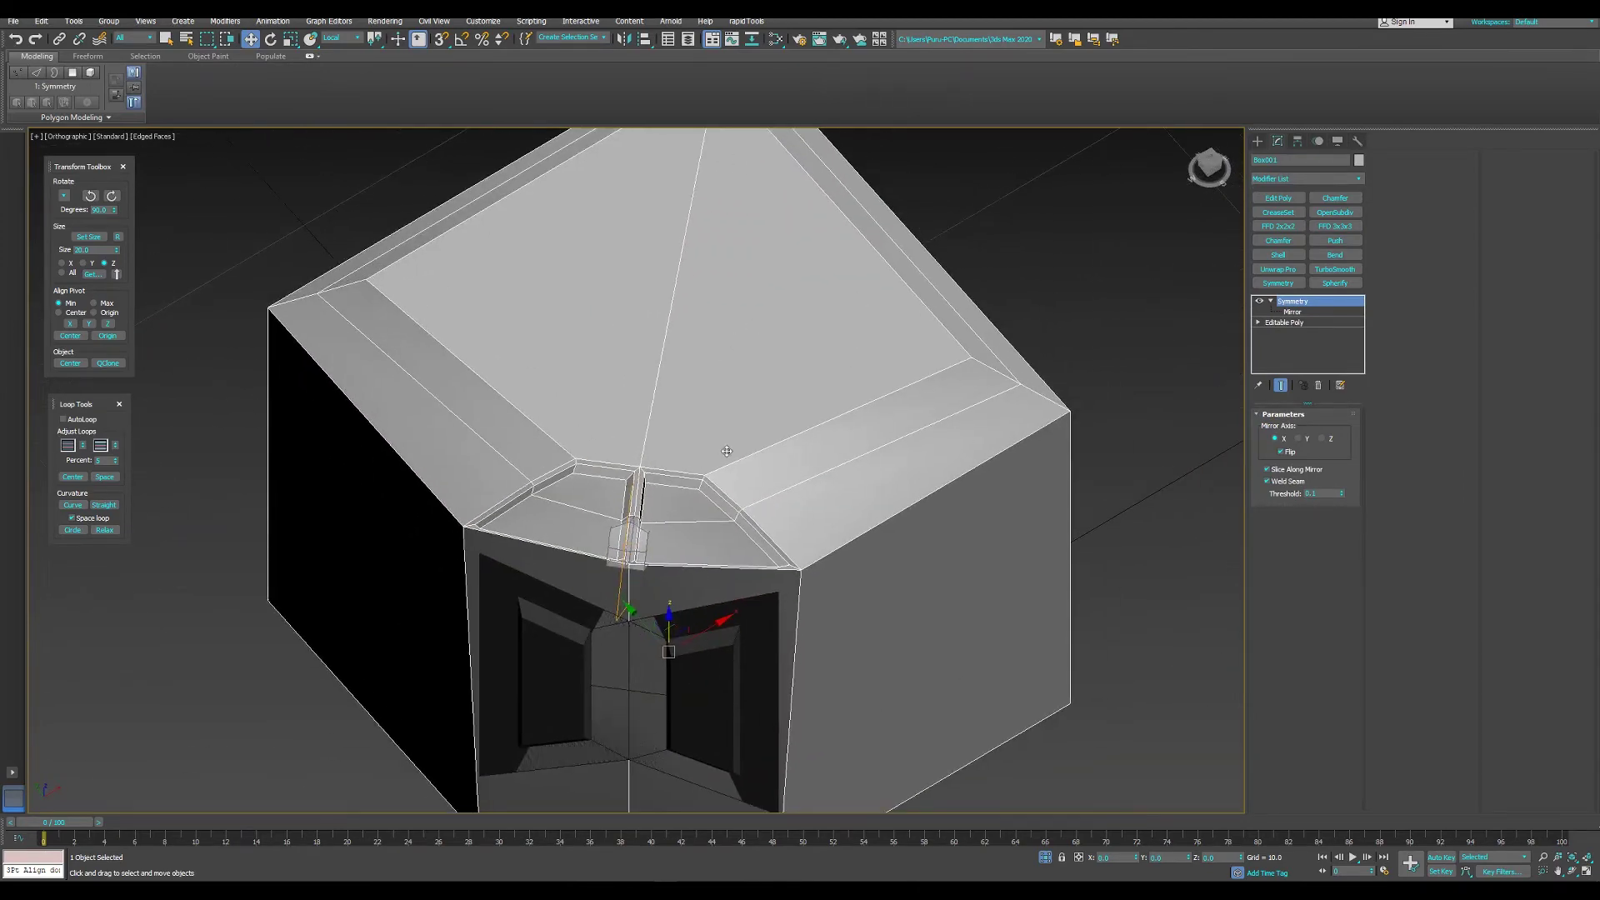
{"action": "middle_click_drag", "start_coordinate": [726, 451], "coordinate": [1226, 346], "text": "alt"}
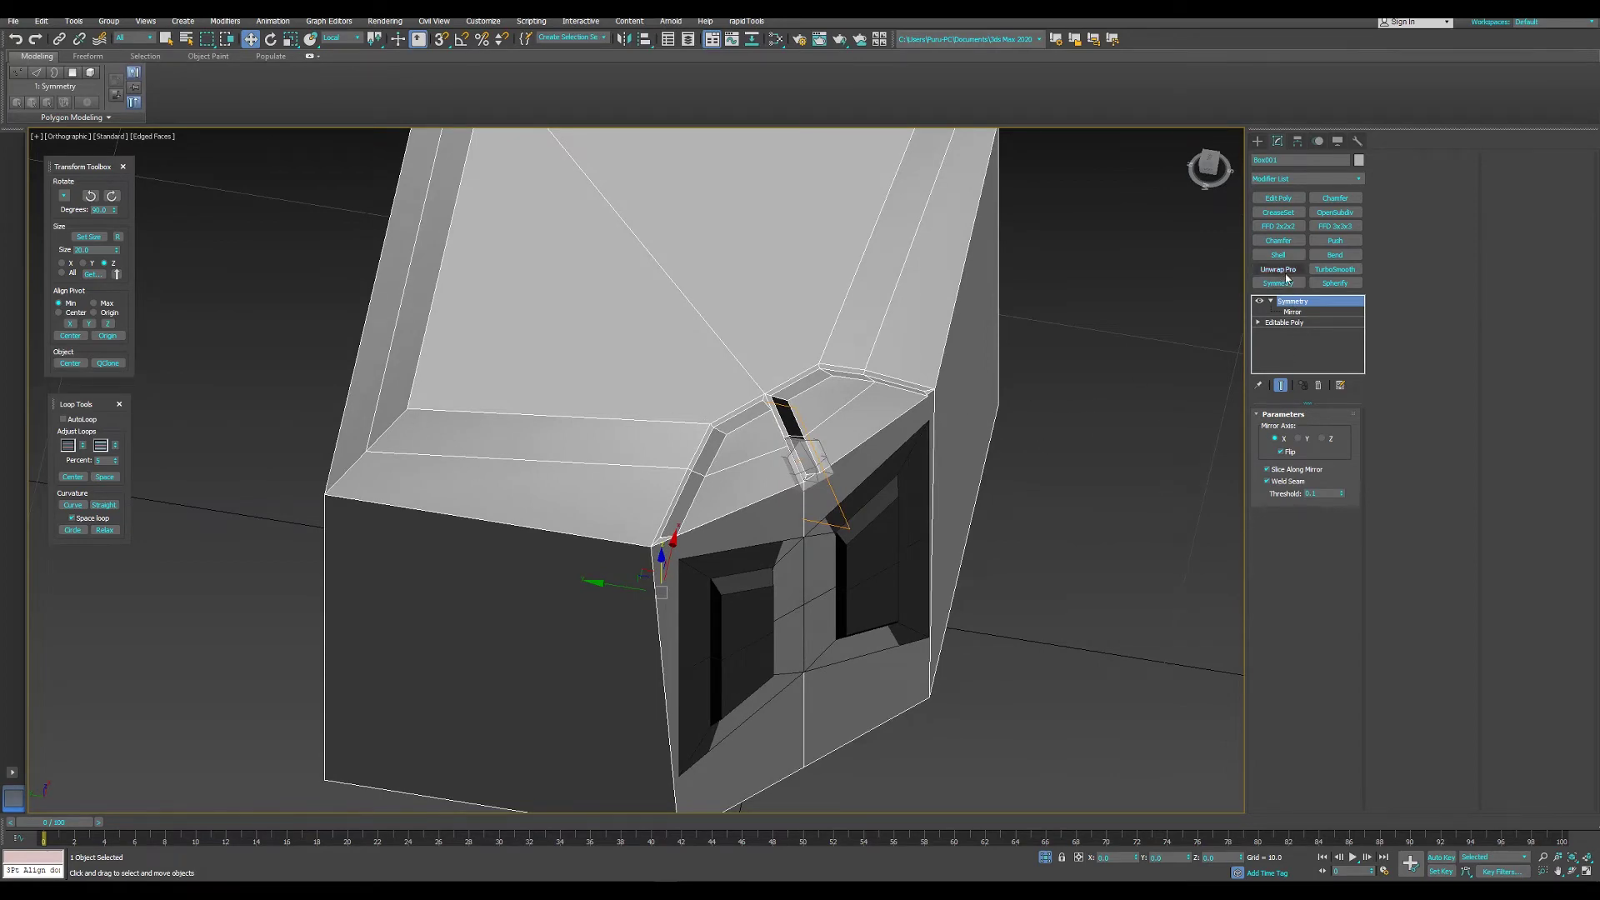
- Add a flipped Symmetry and a third Symmetry on Mirror Axis Y with Flip
{"action": "left_click", "coordinate": [1278, 283]}
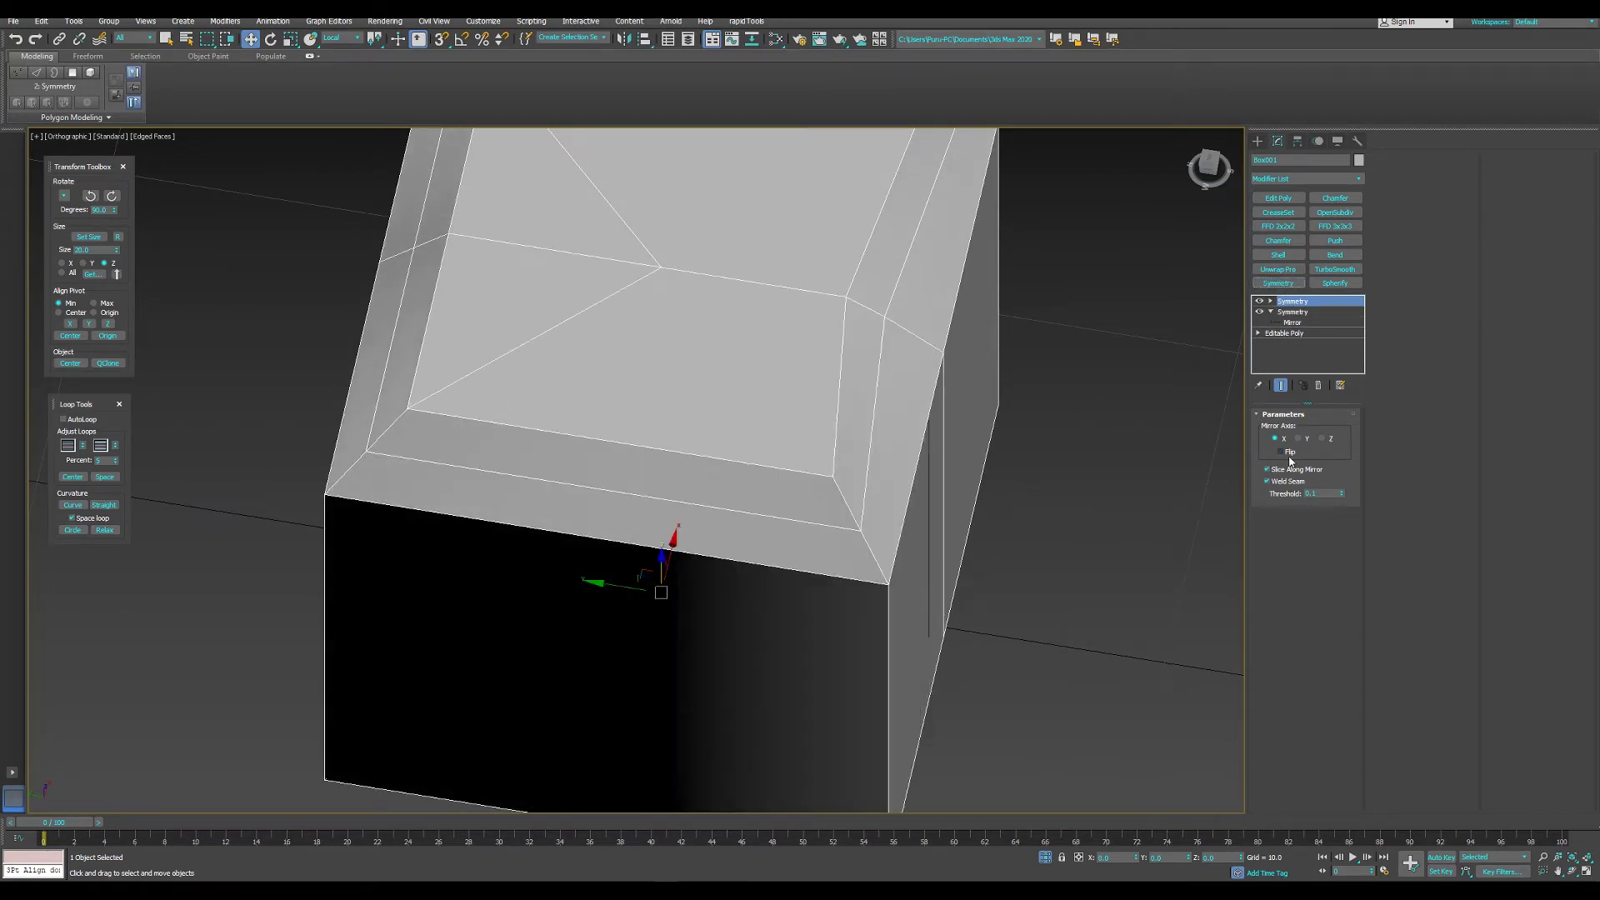
{"action": "left_click", "coordinate": [1289, 458]}
{"action": "mouse_move", "coordinate": [1047, 458]}
{"action": "middle_mouse_down", "text": "alt"}
{"action": "mouse_move", "coordinate": [681, 371]}
{"action": "mouse_move", "coordinate": [750, 433]}
{"action": "middle_mouse_up", "text": "alt"}
{"action": "left_click", "coordinate": [1277, 283]}
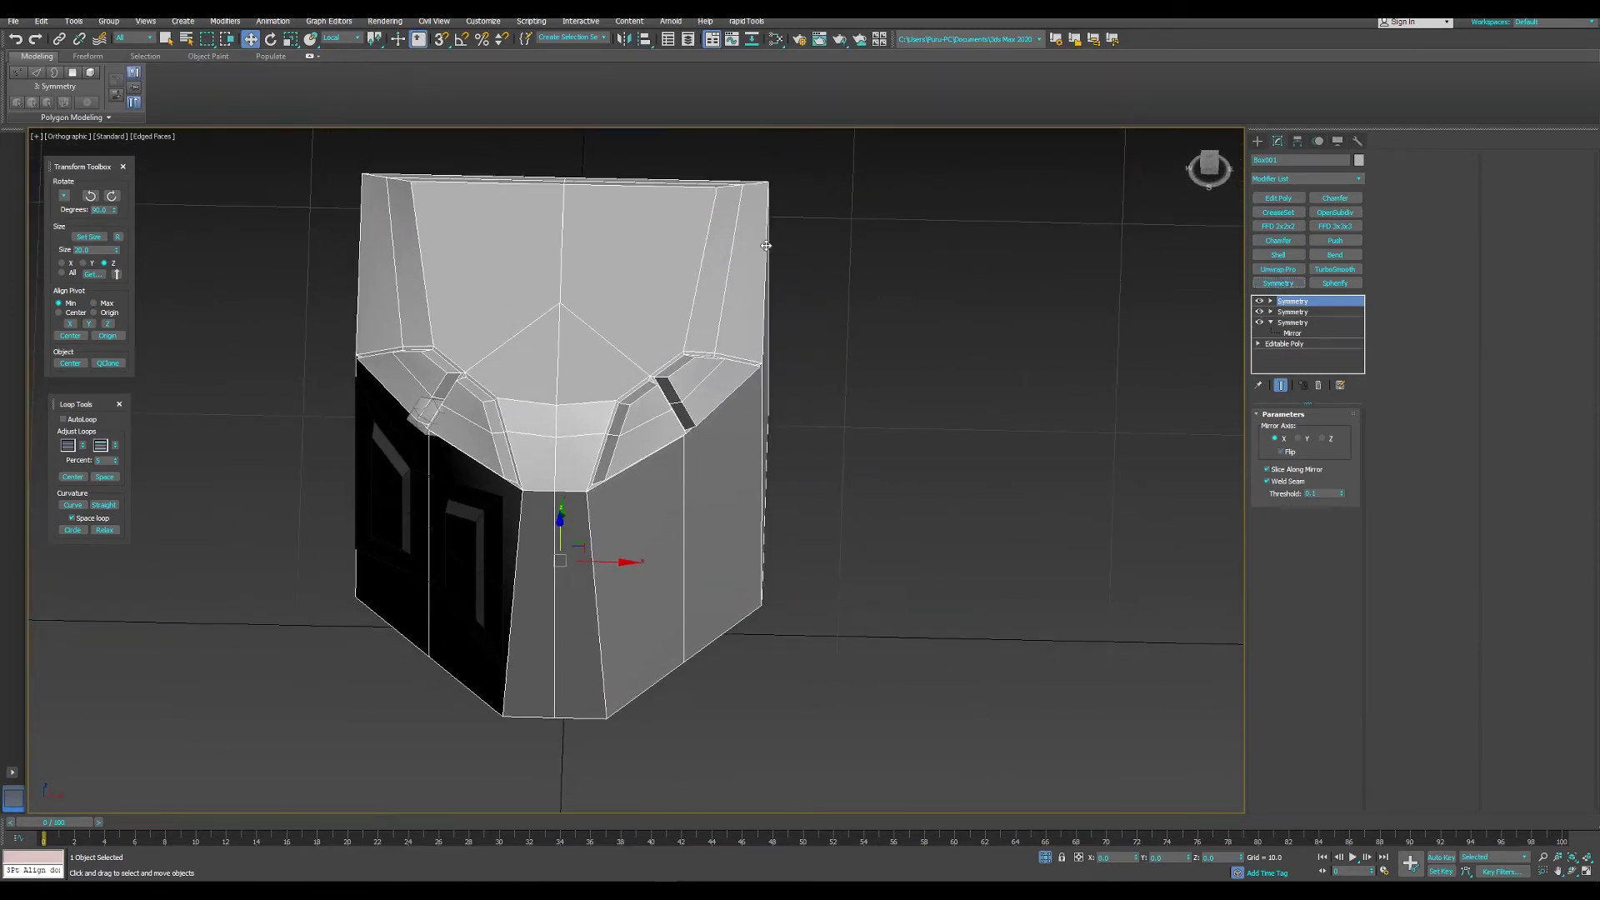
{"action": "left_click", "coordinate": [1298, 438]}
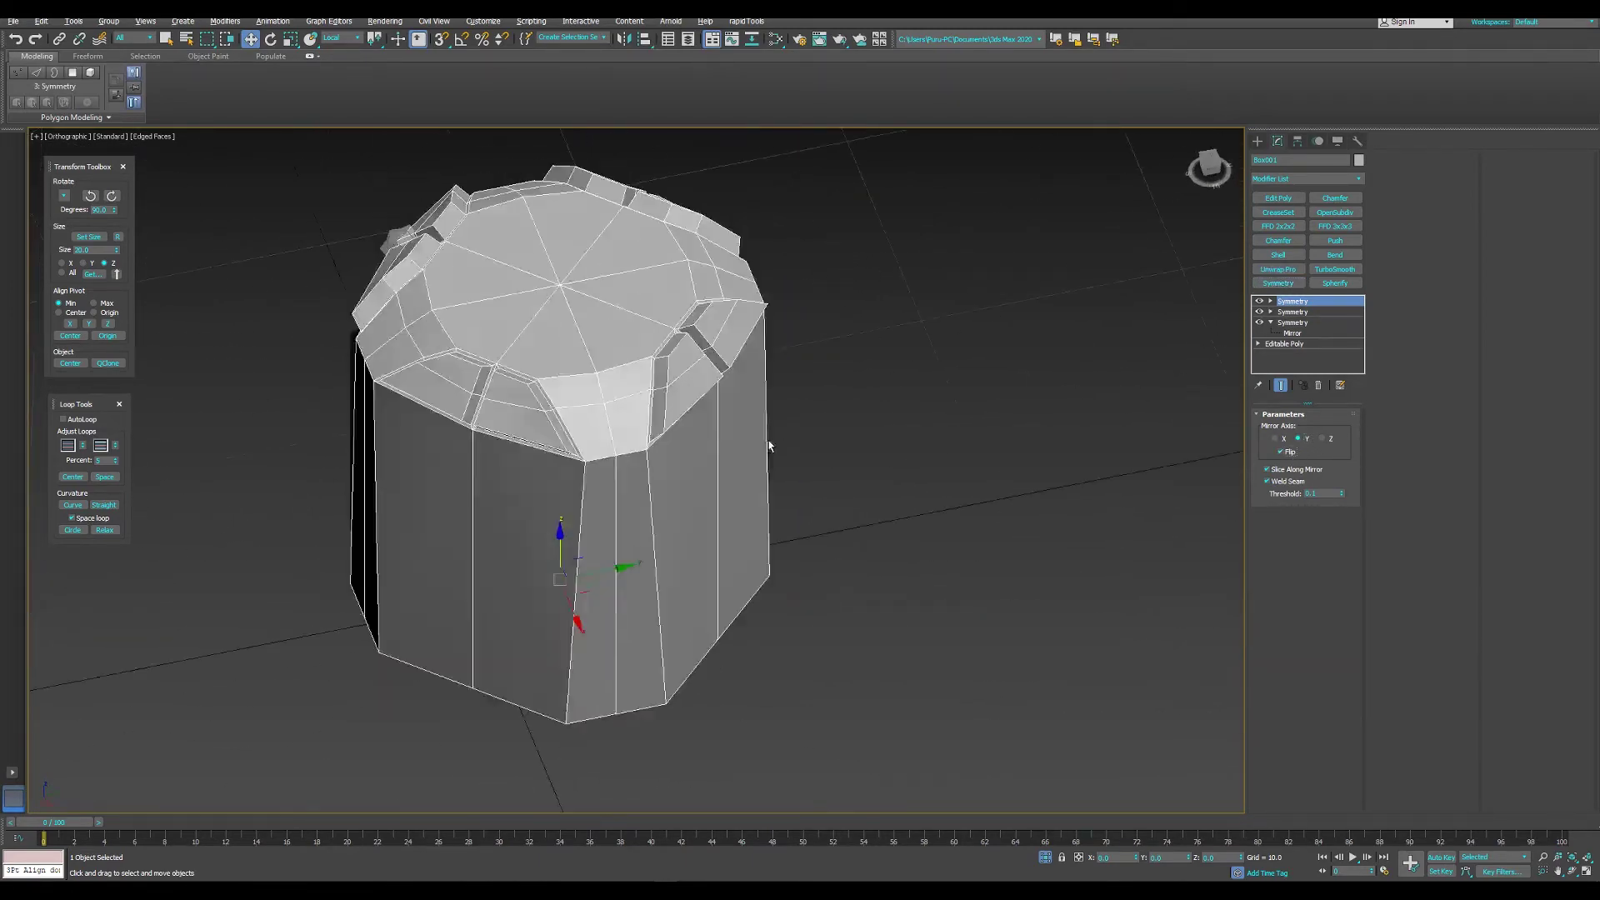
{"action": "mouse_move", "coordinate": [792, 467]}
{"action": "middle_mouse_down", "text": "alt"}
{"action": "mouse_move", "coordinate": [691, 471]}
{"action": "mouse_move", "coordinate": [1003, 418]}
{"action": "middle_mouse_up", "text": "alt"}
{"action": "scroll", "coordinate": [672, 471], "scroll_direction": "up", "scroll_amount": 3}
{"action": "left_click", "coordinate": [1284, 344]}
{"action": "key", "text": "4"}
{"action": "middle_click_drag", "start_coordinate": [1097, 293], "coordinate": [750, 375], "text": "alt"}
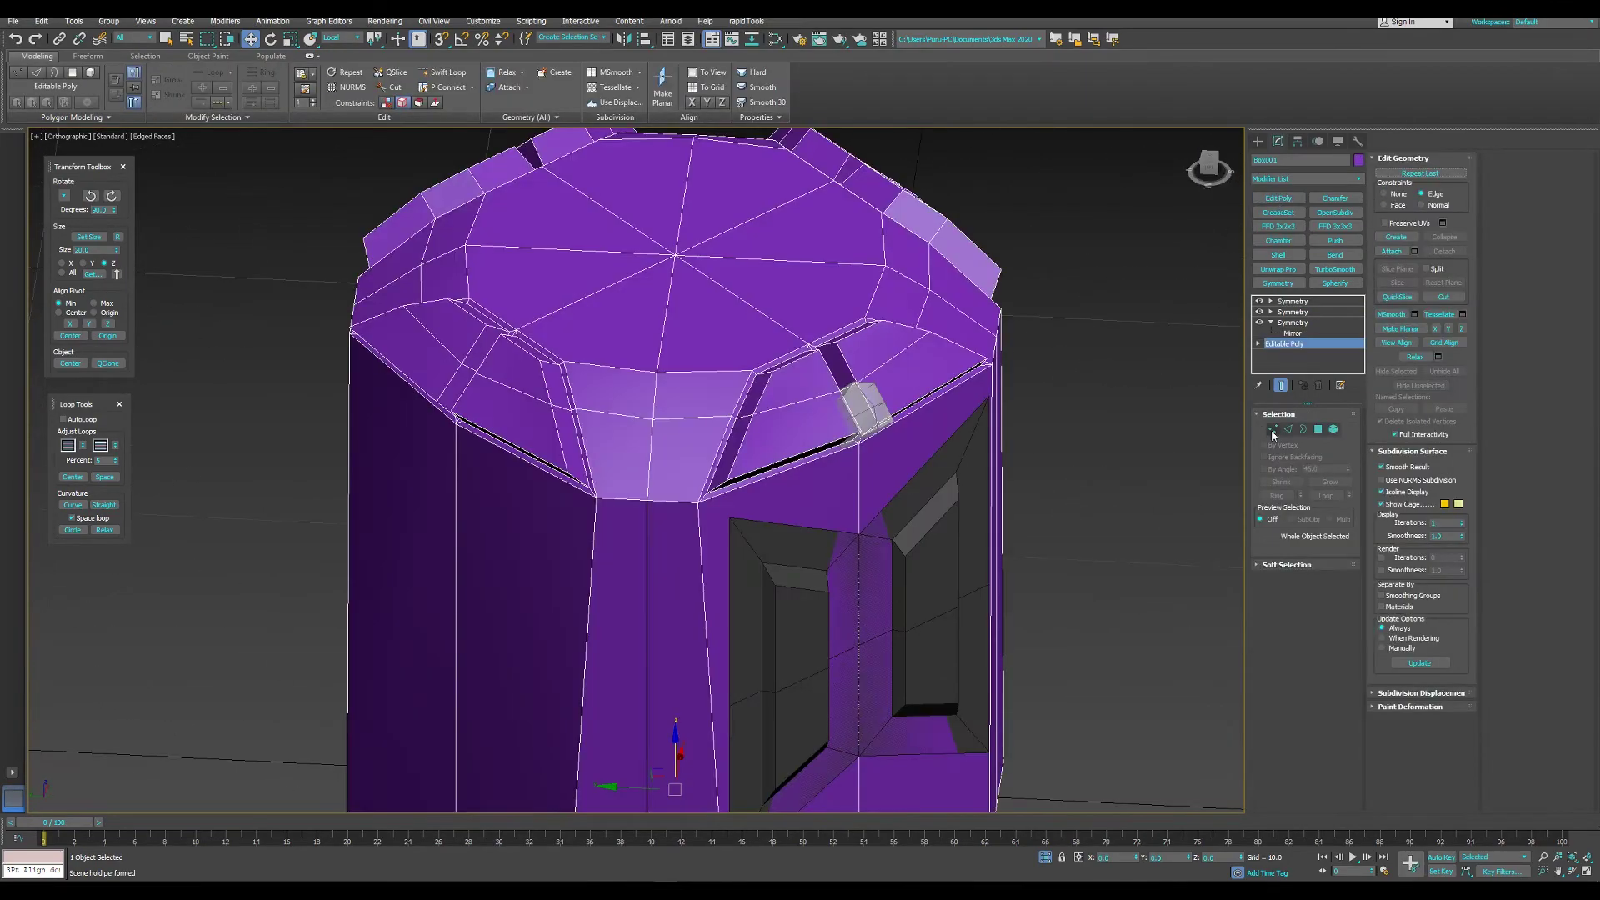
{"action": "scroll", "coordinate": [659, 429], "scroll_direction": "up", "scroll_amount": 2}
{"action": "left_click", "coordinate": [660, 429], "text": "ctrl"}
{"action": "scroll", "coordinate": [660, 429], "scroll_direction": "up", "scroll_amount": 2}
{"action": "left_click", "coordinate": [606, 101], "text": "shift"}
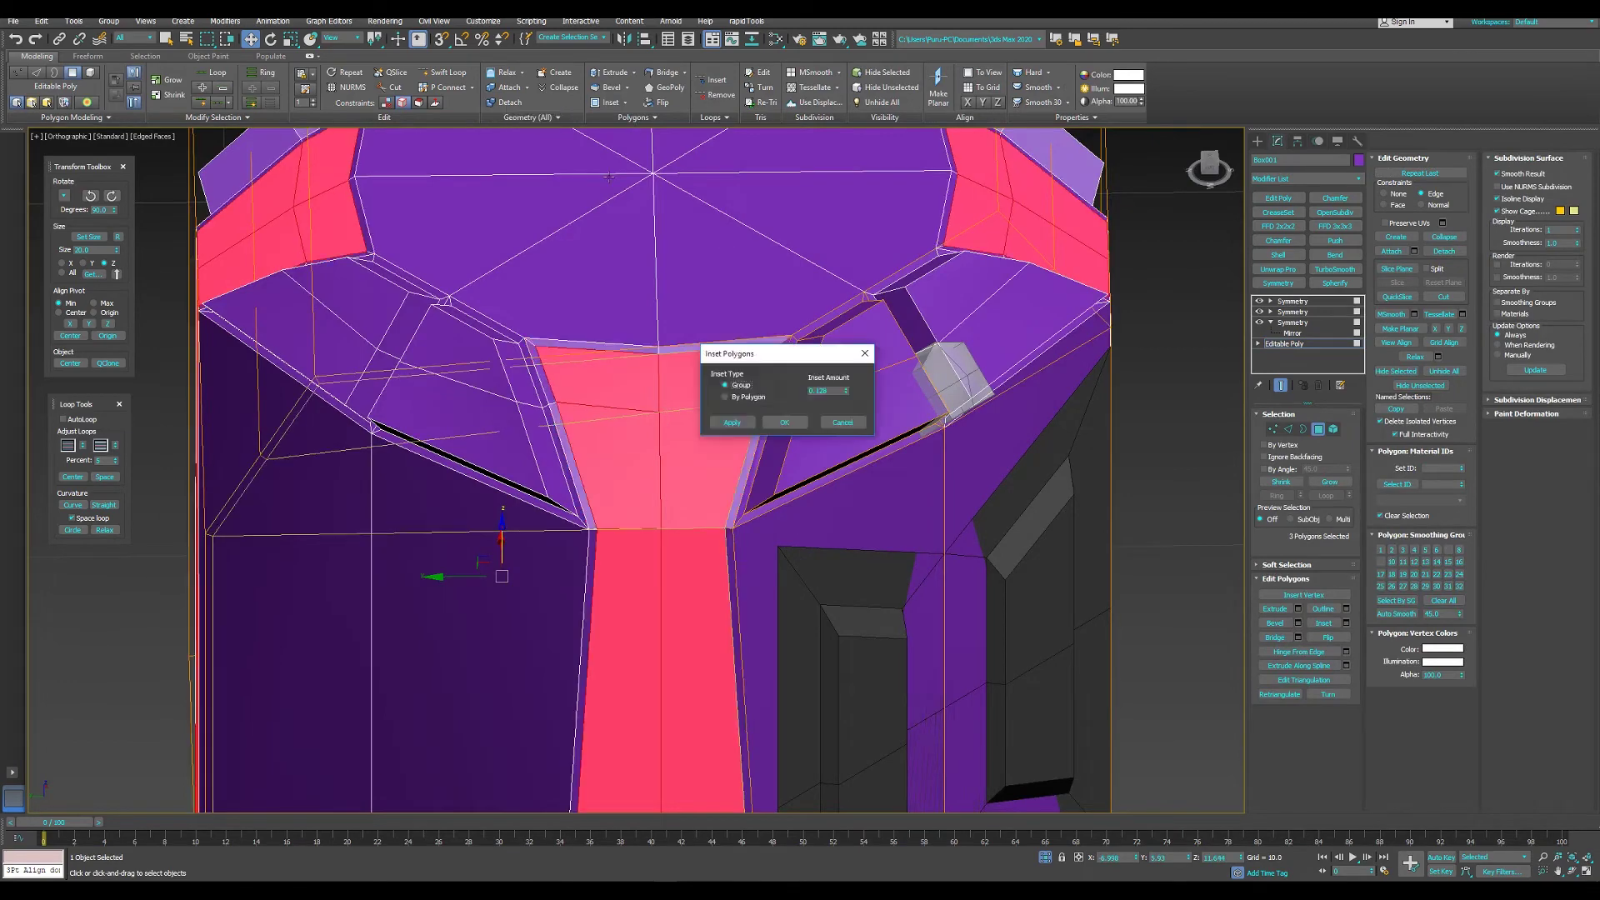
{"action": "left_click_drag", "start_coordinate": [847, 392], "coordinate": [848, 385]}
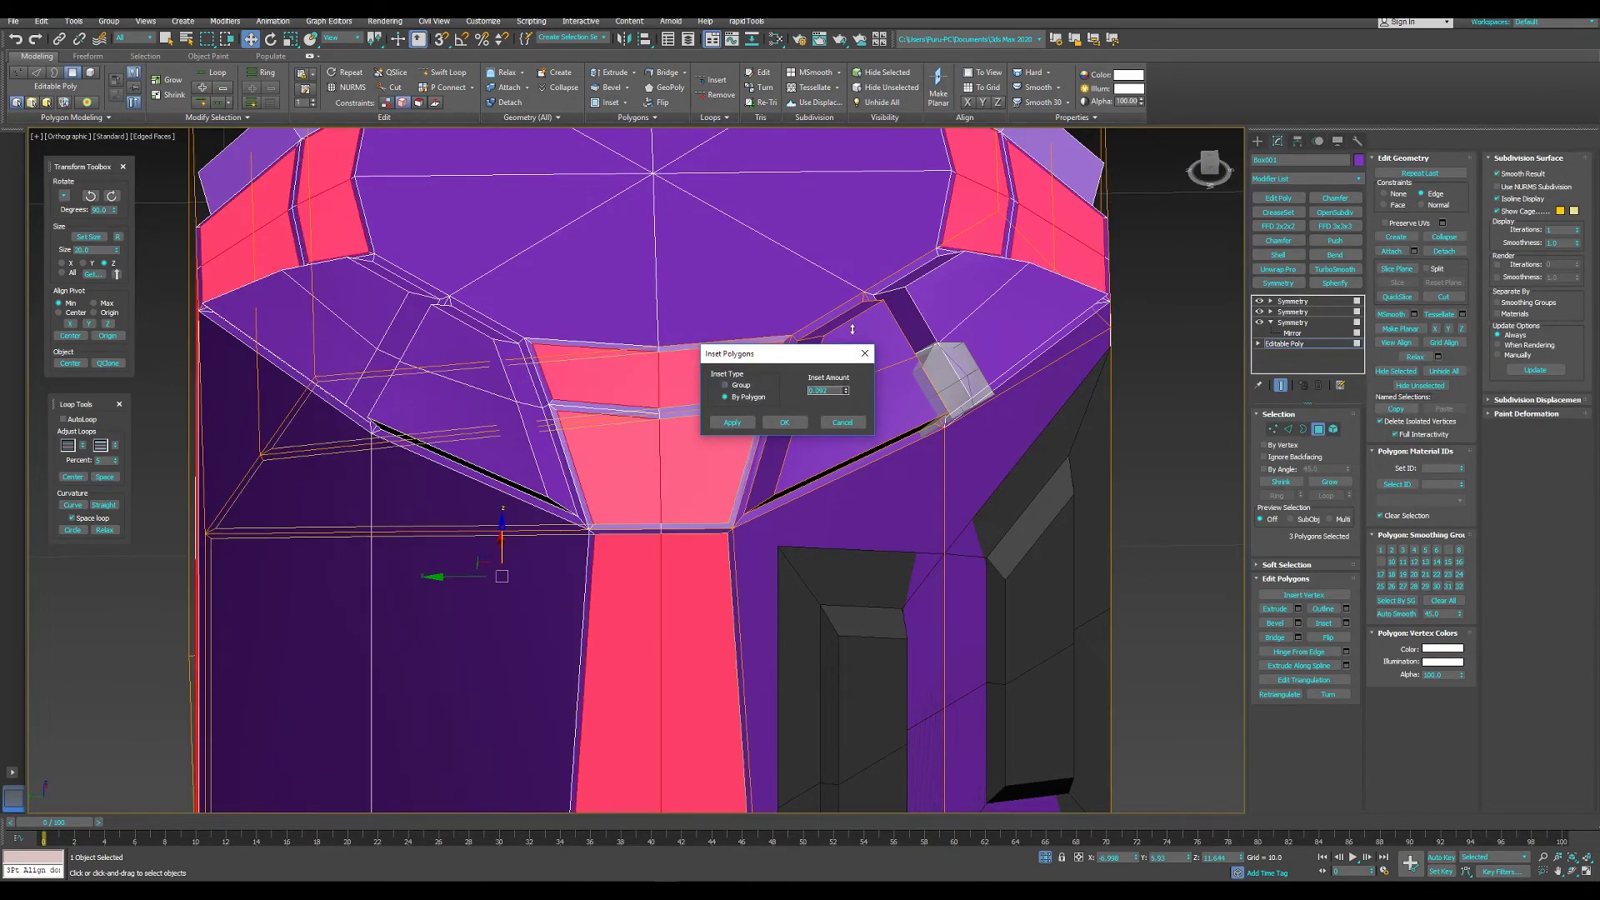
{"action": "left_click", "coordinate": [784, 422]}
{"action": "left_click", "coordinate": [615, 92], "text": "shift"}
{"action": "mouse_move", "coordinate": [583, 416]}
{"action": "middle_mouse_down", "text": "alt"}
{"action": "mouse_move", "coordinate": [551, 447]}
{"action": "mouse_move", "coordinate": [667, 433]}
{"action": "mouse_move", "coordinate": [534, 450]}
{"action": "mouse_move", "coordinate": [650, 417]}
{"action": "mouse_move", "coordinate": [714, 446]}
{"action": "mouse_move", "coordinate": [713, 422]}
{"action": "middle_mouse_up", "text": "alt"}
{"action": "scroll", "coordinate": [550, 448], "scroll_direction": "down", "scroll_amount": 2}
{"action": "scroll", "coordinate": [551, 447], "scroll_direction": "up", "scroll_amount": 3}
{"action": "key", "text": "Return"}
{"action": "right_click", "coordinate": [714, 375]}
{"action": "left_click", "coordinate": [691, 367]}
{"action": "scroll", "coordinate": [633, 466], "scroll_direction": "down", "scroll_amount": 5}
{"action": "scroll", "coordinate": [660, 423], "scroll_direction": "up", "scroll_amount": 3}
{"action": "left_click", "coordinate": [688, 403]}
{"action": "scroll", "coordinate": [584, 433], "scroll_direction": "down", "scroll_amount": 3}
{"action": "scroll", "coordinate": [521, 452], "scroll_direction": "up", "scroll_amount": 3}
{"action": "scroll", "coordinate": [522, 453], "scroll_direction": "down", "scroll_amount": 3}
{"action": "scroll", "coordinate": [650, 417], "scroll_direction": "up", "scroll_amount": 2}
{"action": "scroll", "coordinate": [705, 450], "scroll_direction": "up", "scroll_amount": 2}
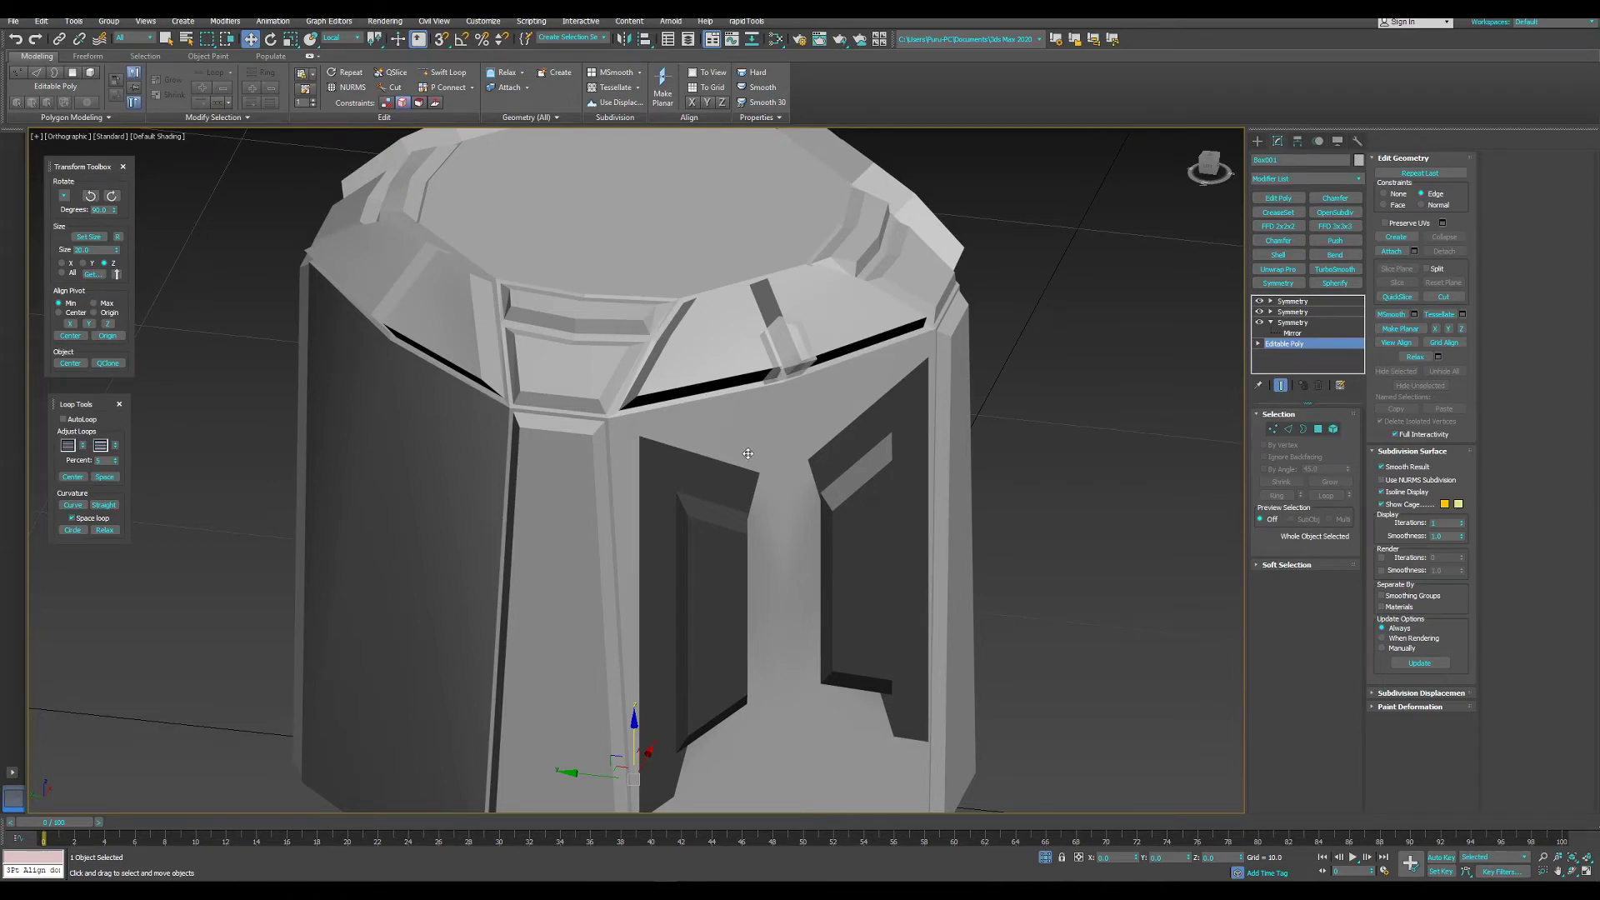
{"action": "scroll", "coordinate": [747, 454], "scroll_direction": "down", "scroll_amount": 5}
{"action": "scroll", "coordinate": [767, 495], "scroll_direction": "up", "scroll_amount": 5}
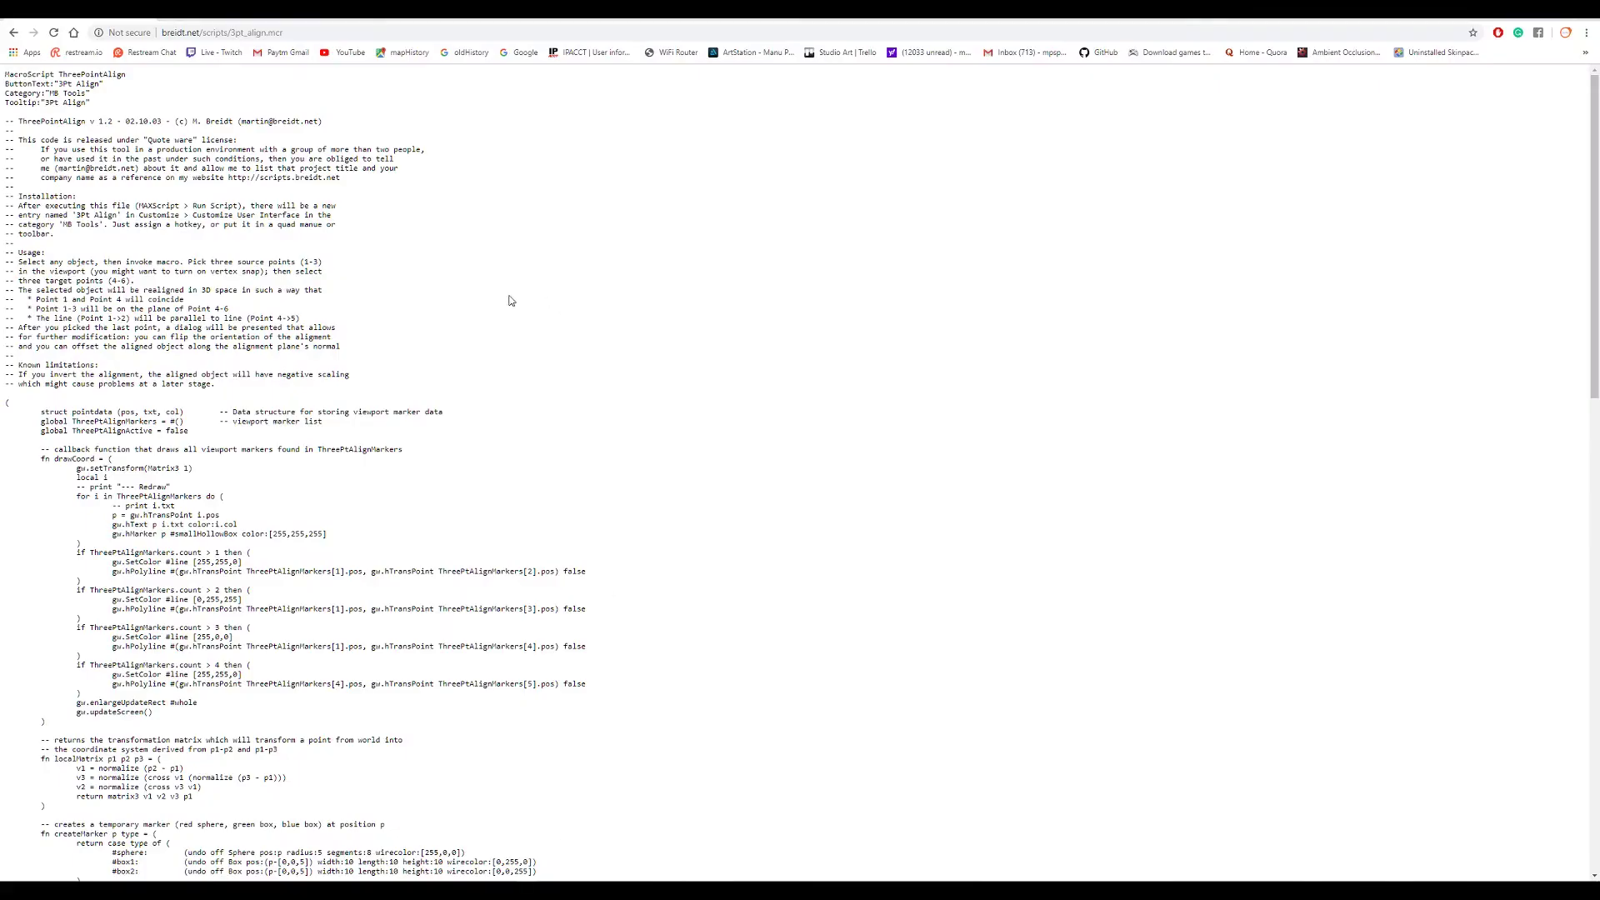
- Scroll the 3pt_align.mcr page and select all its script code with Ctrl+A
{"action": "scroll", "coordinate": [379, 300], "scroll_direction": "down", "scroll_amount": 10}
{"action": "scroll", "coordinate": [383, 342], "scroll_direction": "up", "scroll_amount": 4}
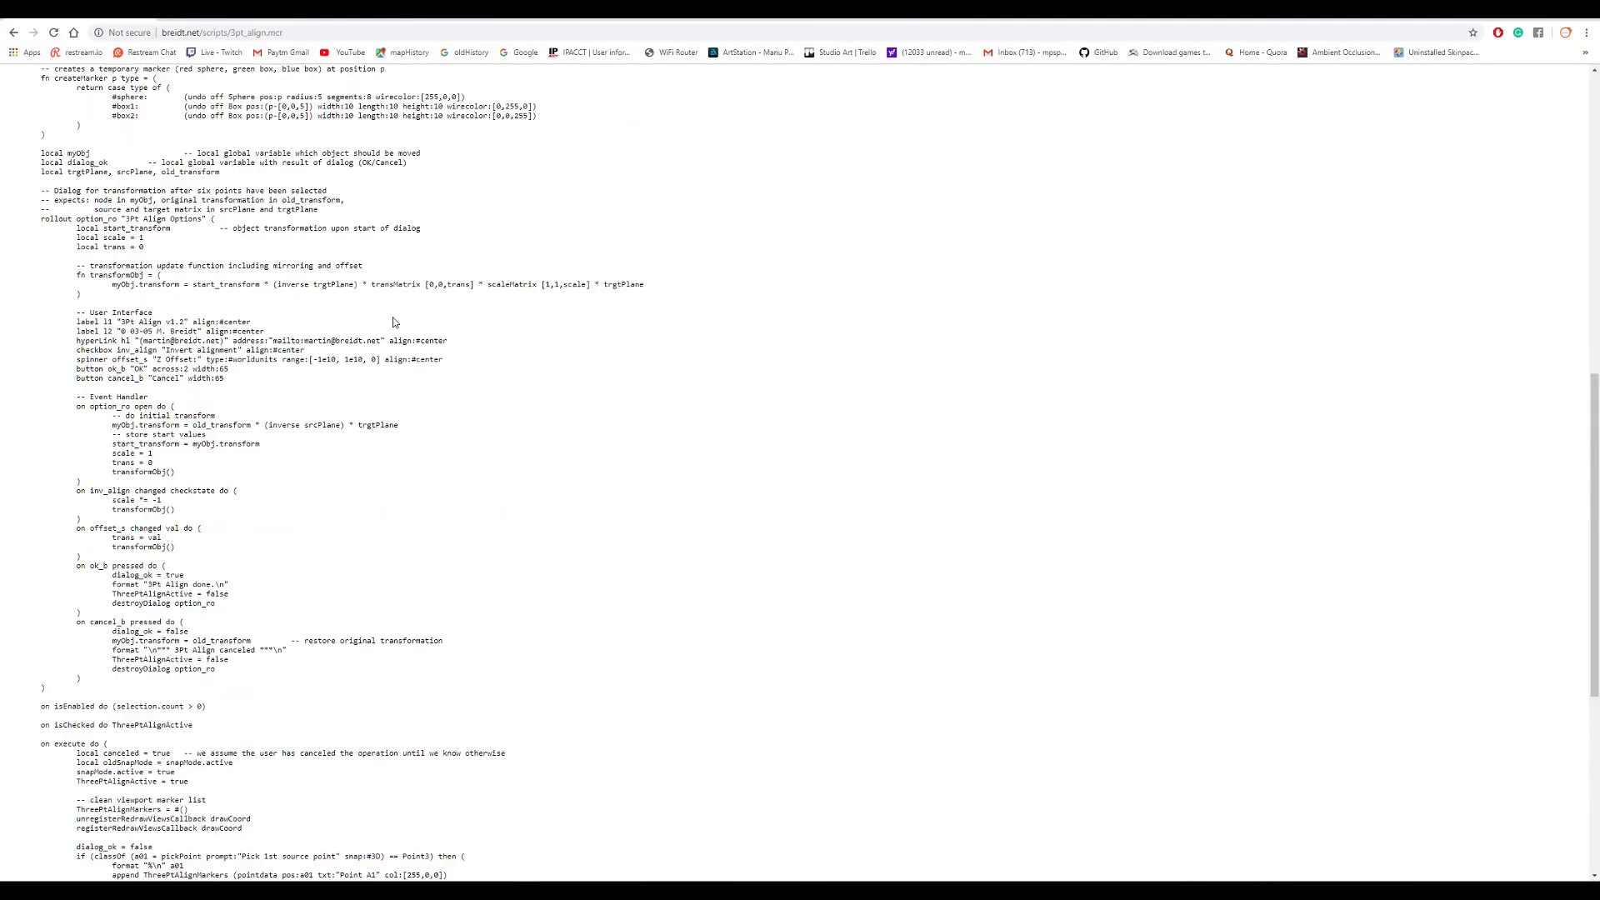
{"action": "key", "text": "ctrl+a"}
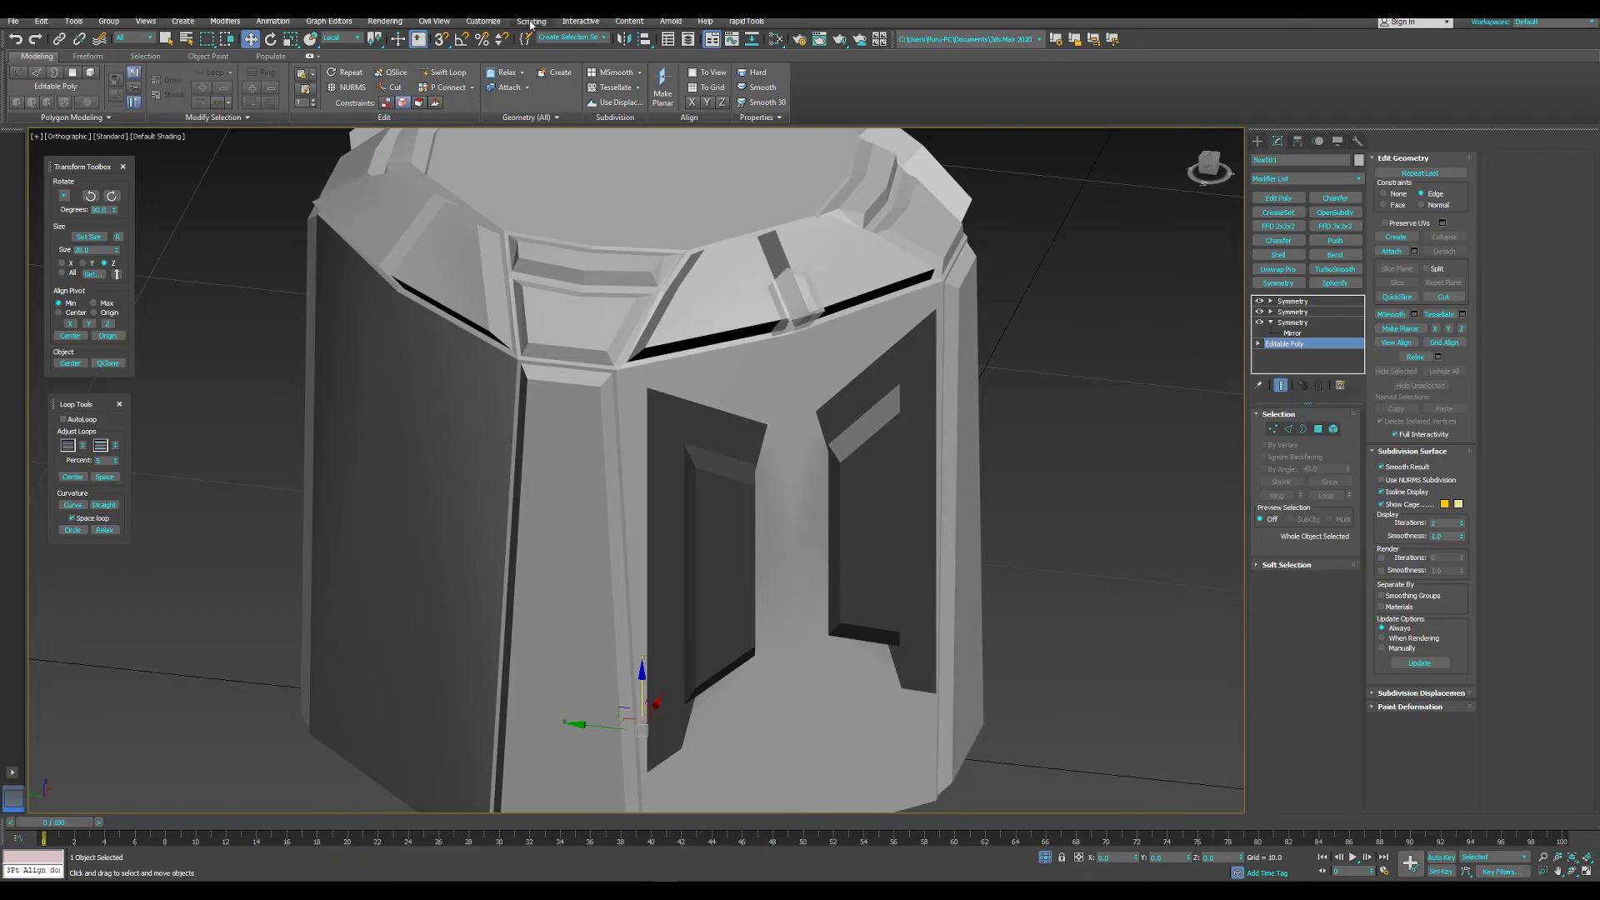
{"action": "left_click", "coordinate": [531, 21]}
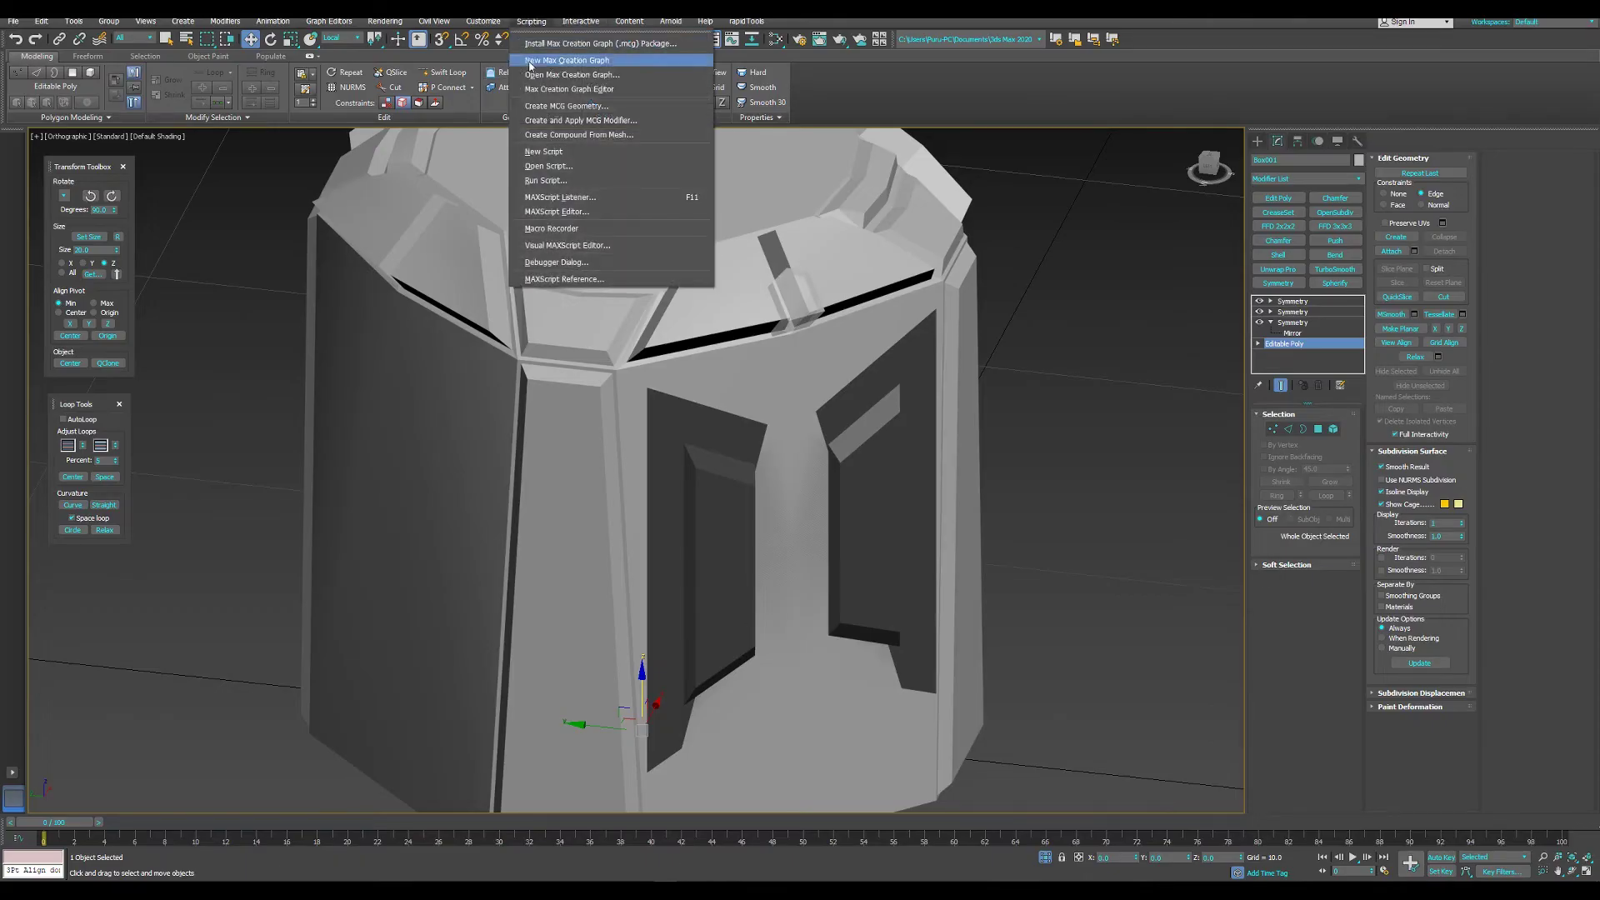
{"action": "left_click", "coordinate": [563, 155]}
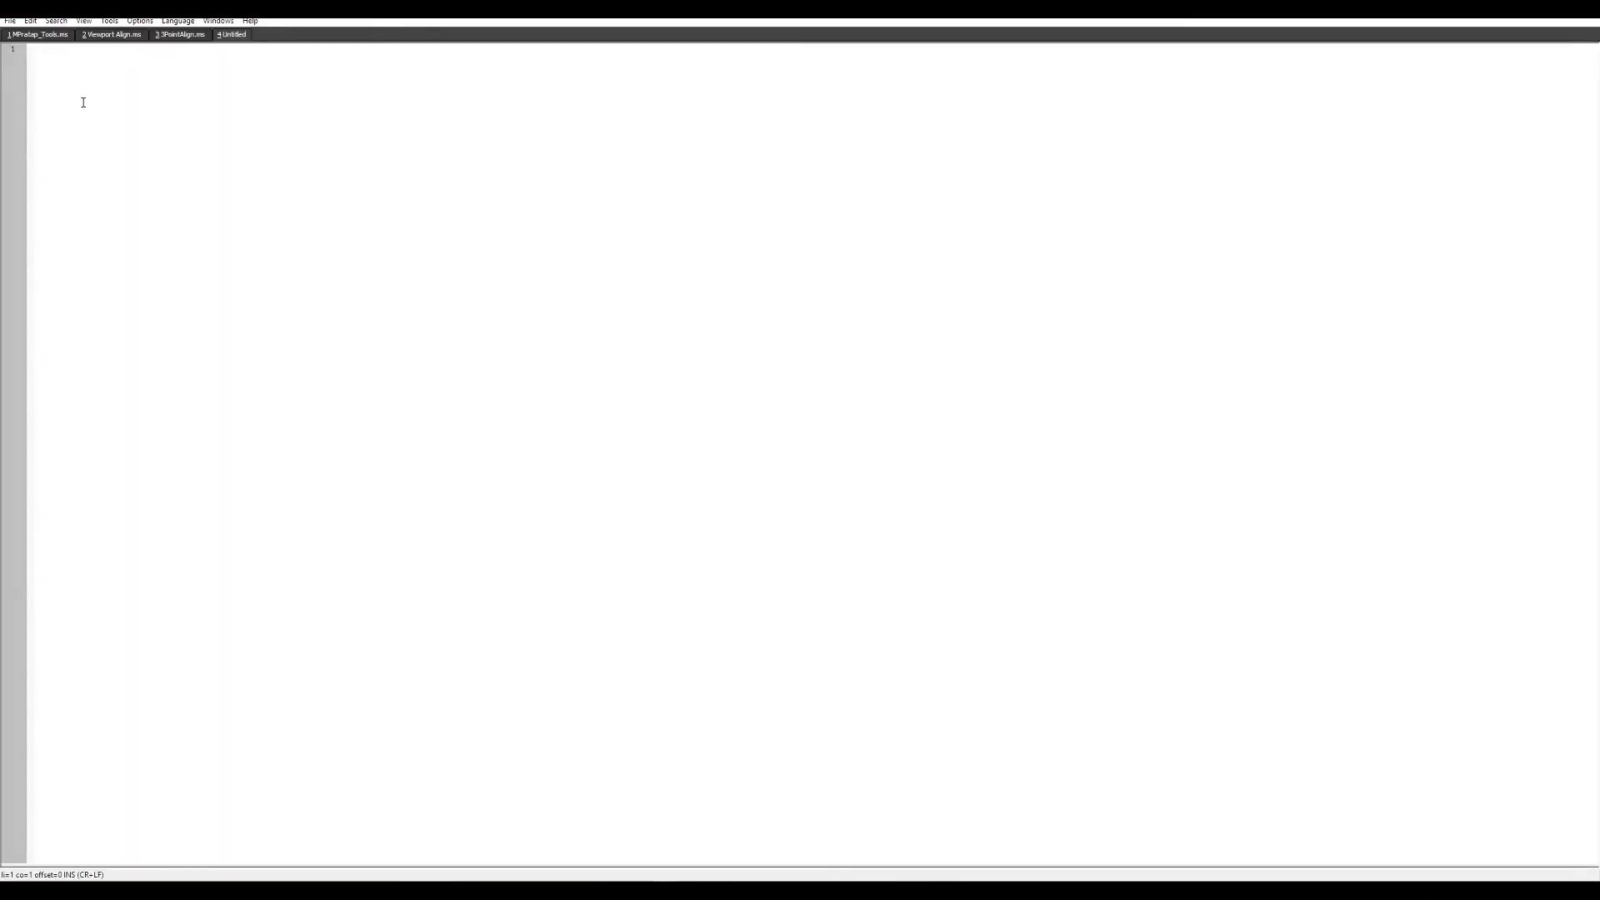
{"action": "key", "text": "ctrl+v"}
{"action": "left_click", "coordinate": [483, 230]}
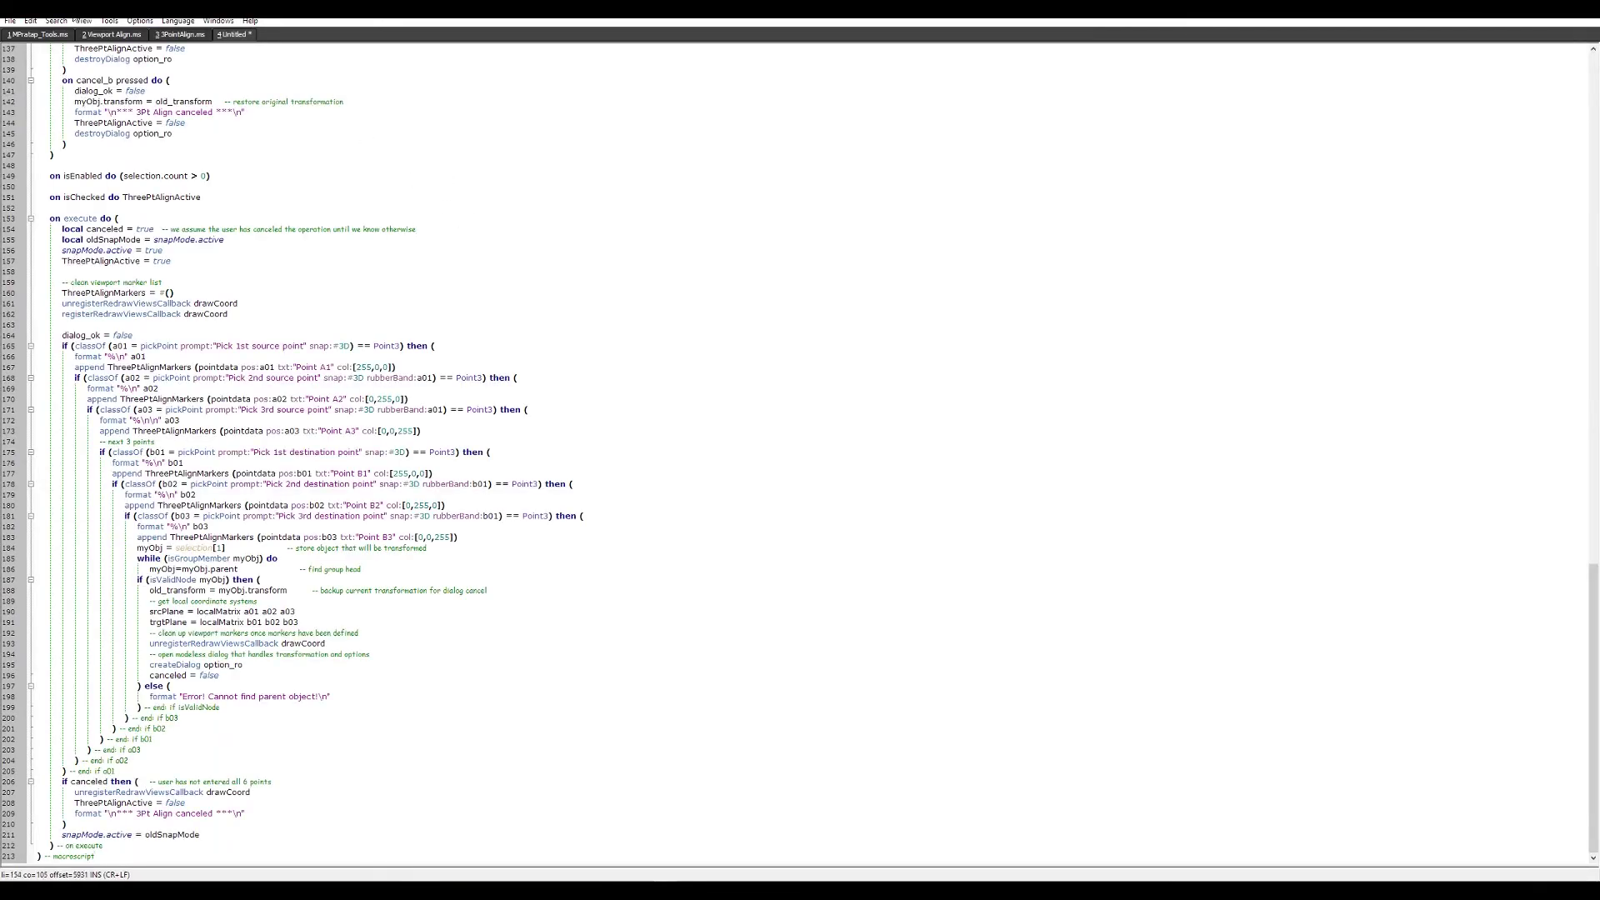
{"action": "left_click", "coordinate": [8, 21]}
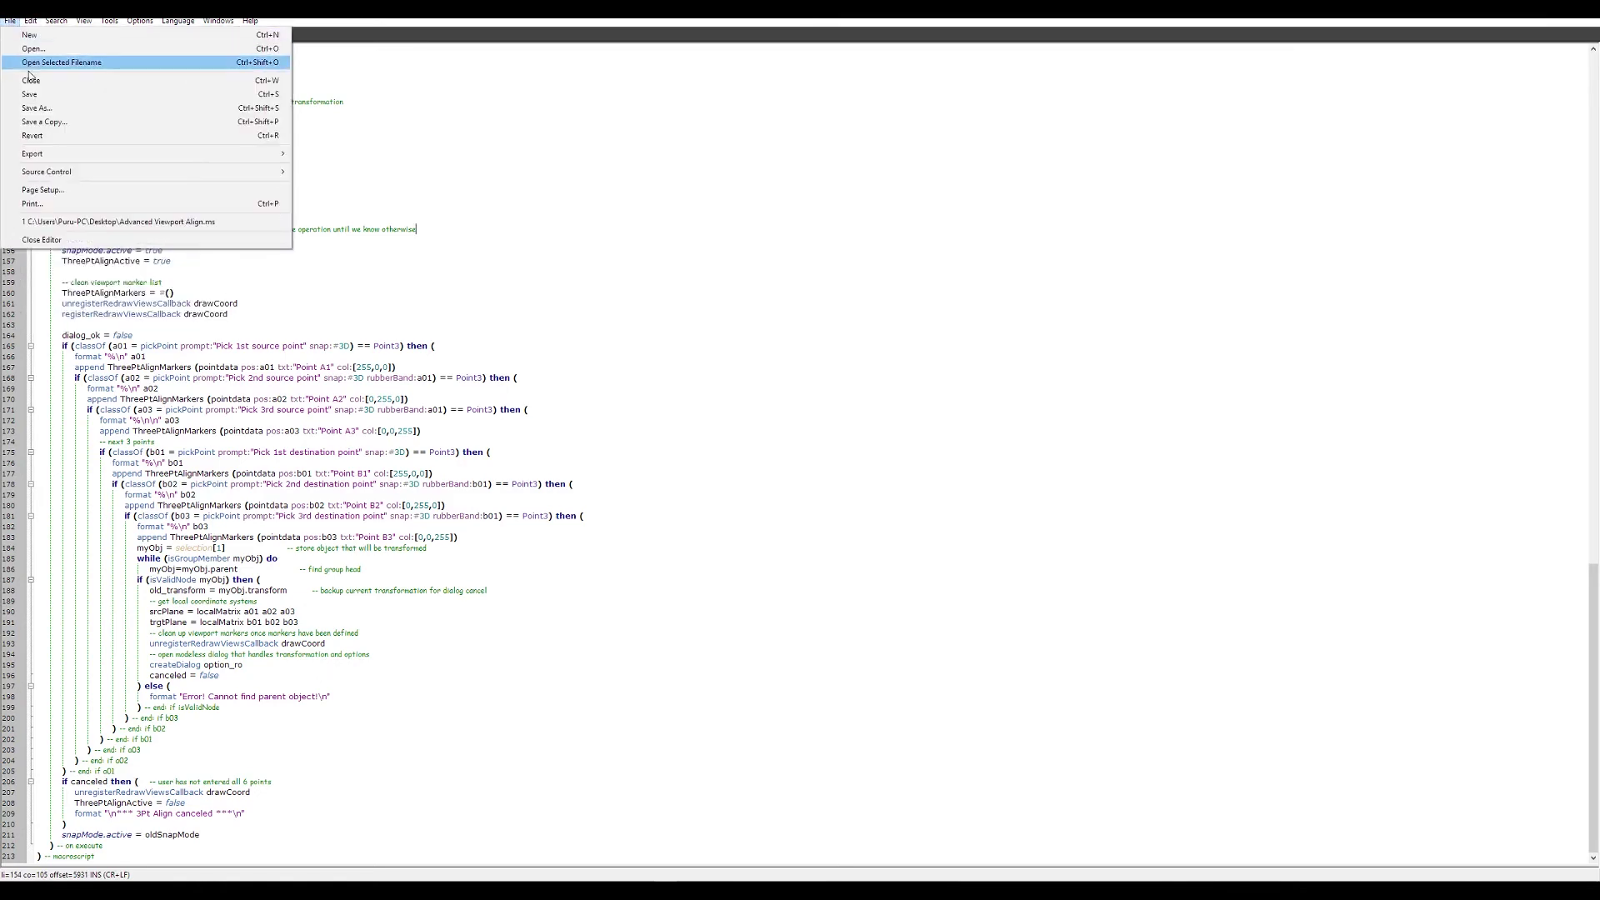
{"action": "left_click", "coordinate": [464, 113]}
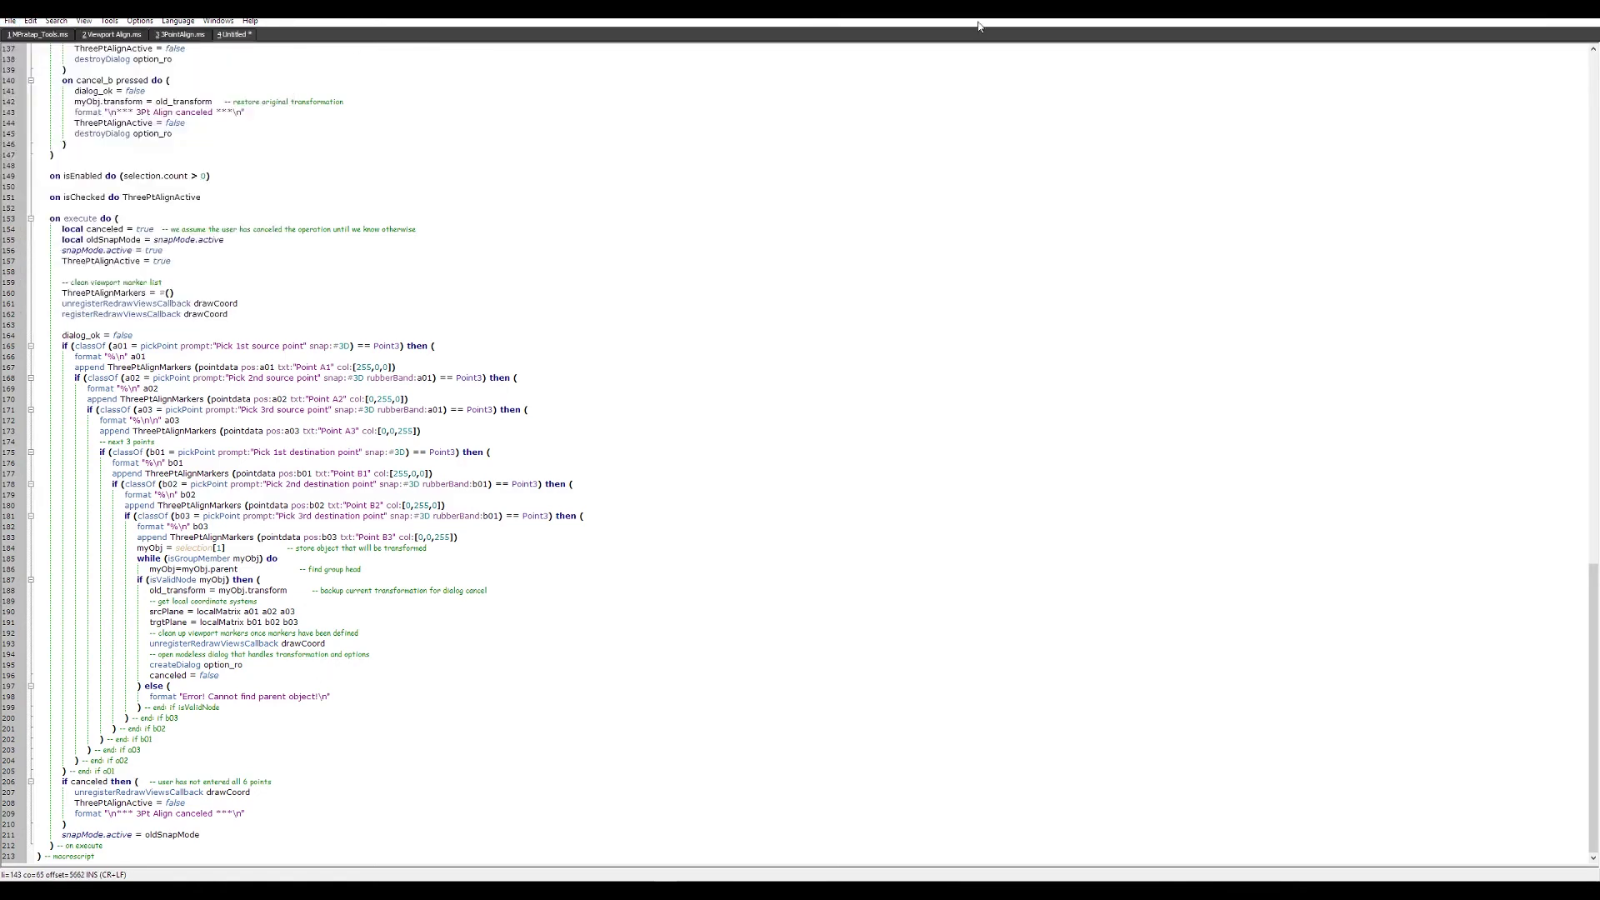
{"action": "right_click", "coordinate": [227, 39]}
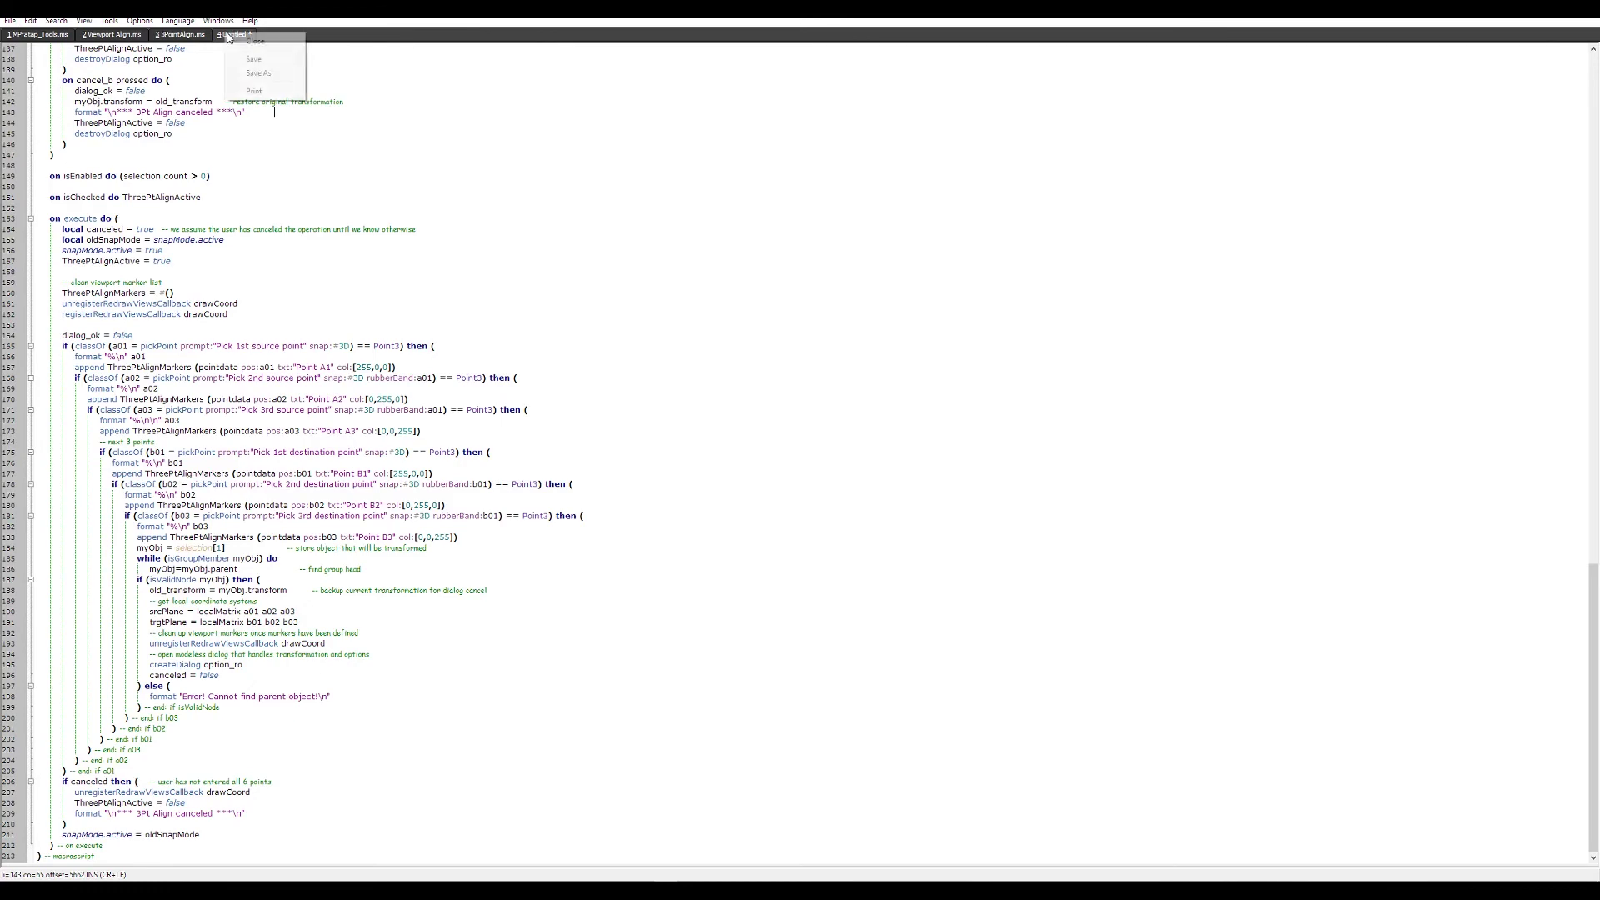
{"action": "left_click", "coordinate": [265, 50]}
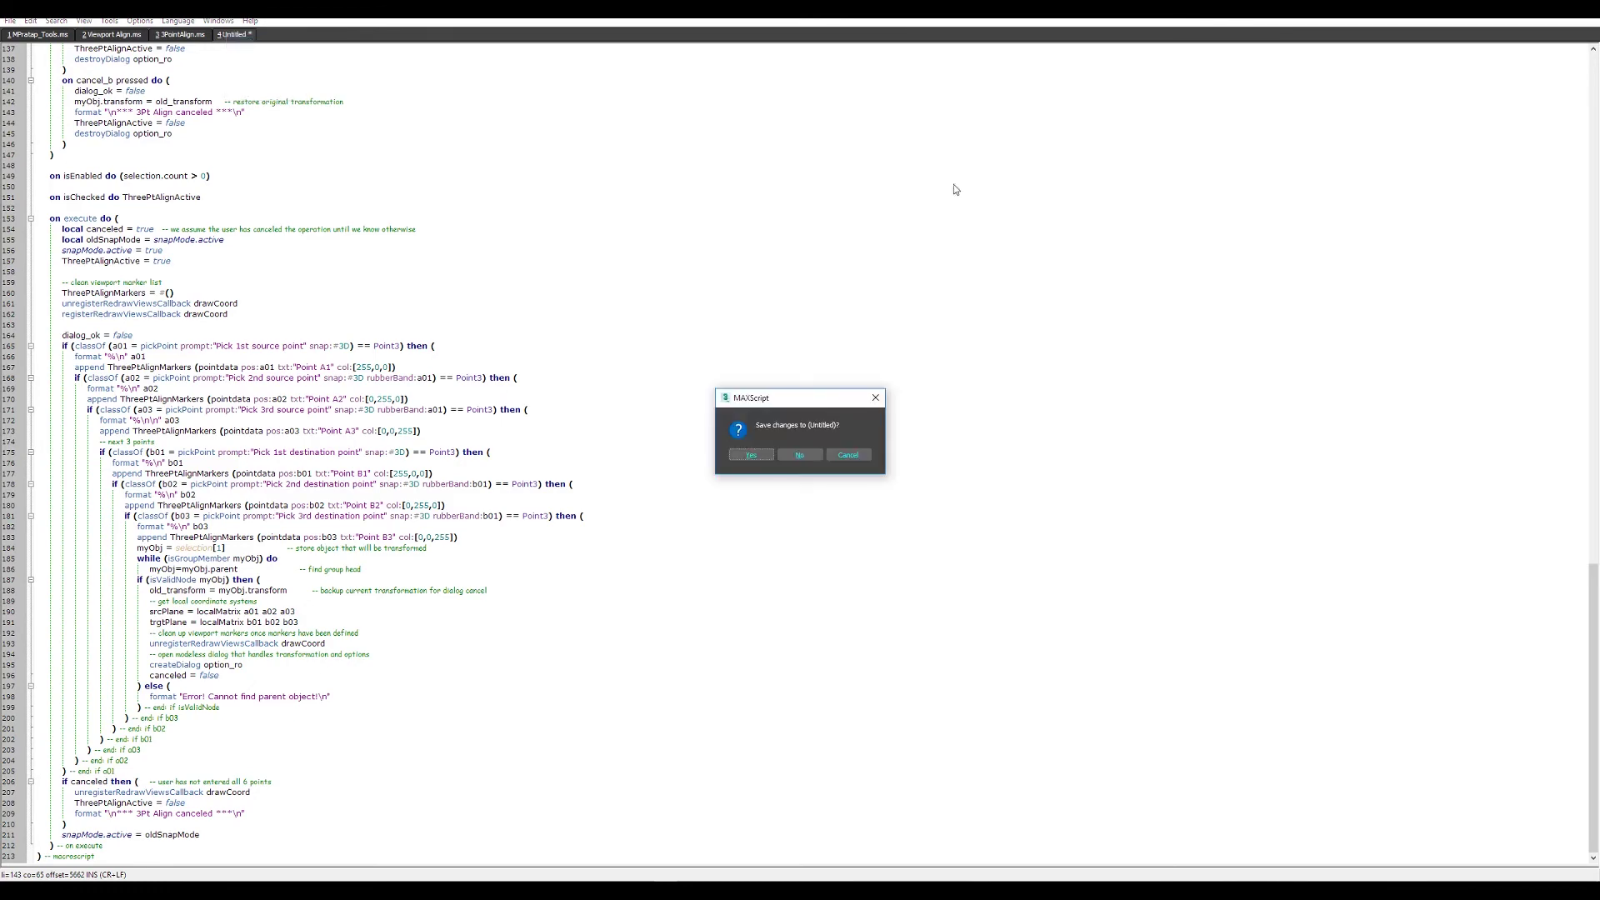
{"action": "left_click", "coordinate": [799, 454]}
{"action": "left_click", "coordinate": [1555, 21]}
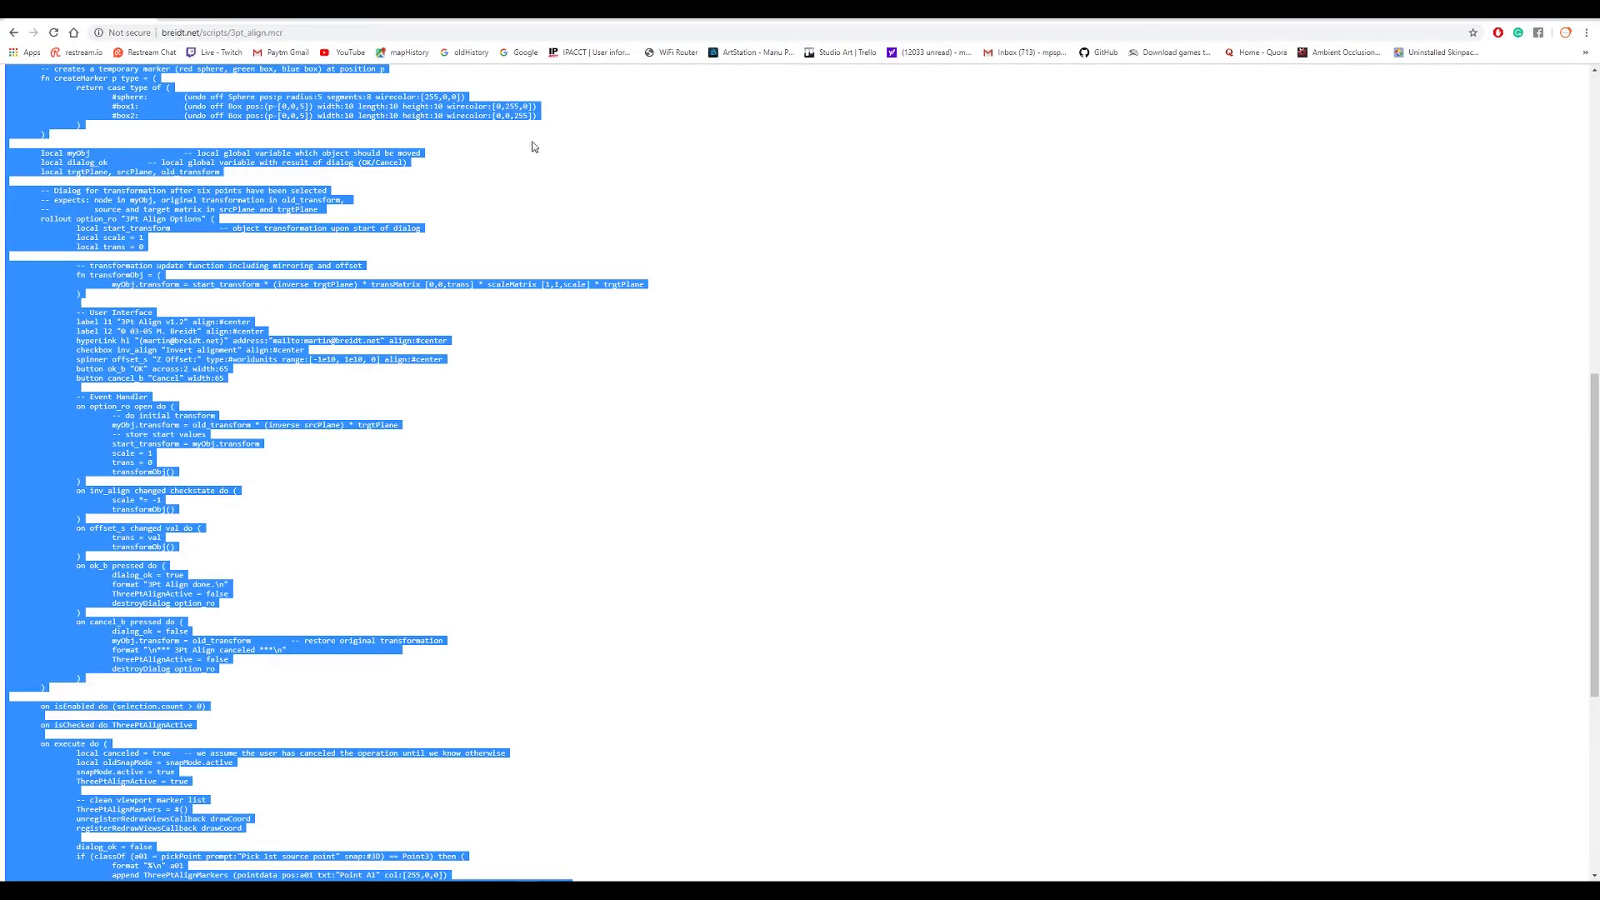
{"action": "key", "text": "alt+Tab"}
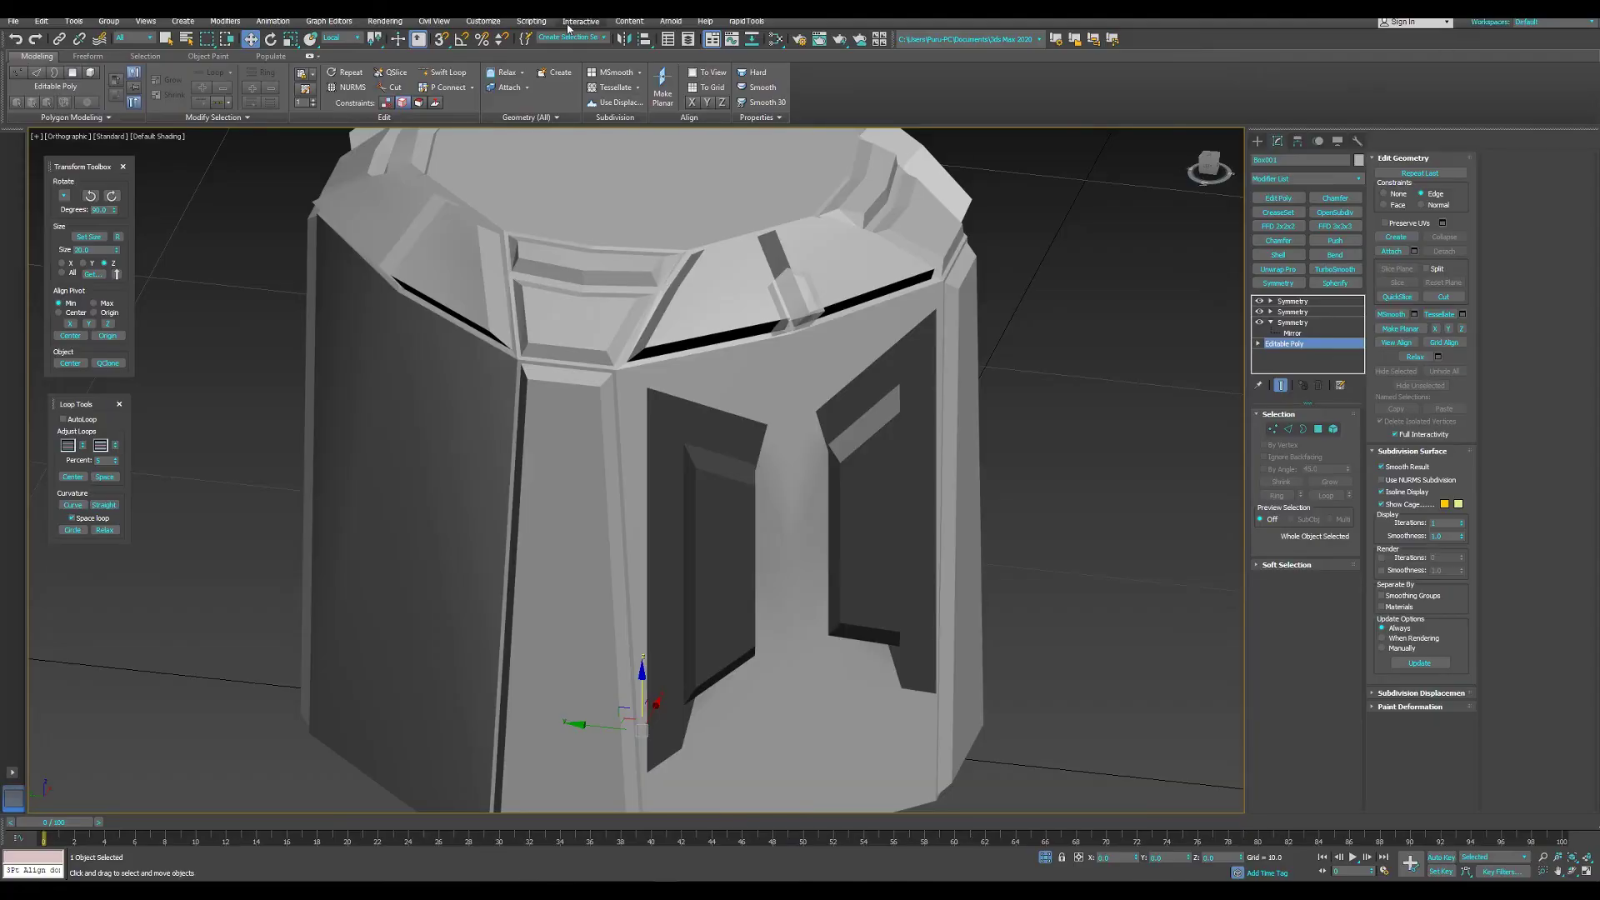
- Run the 3PointAlign.ms script from the 3dsMax_Script folder via Run Script
{"action": "left_click", "coordinate": [531, 21]}
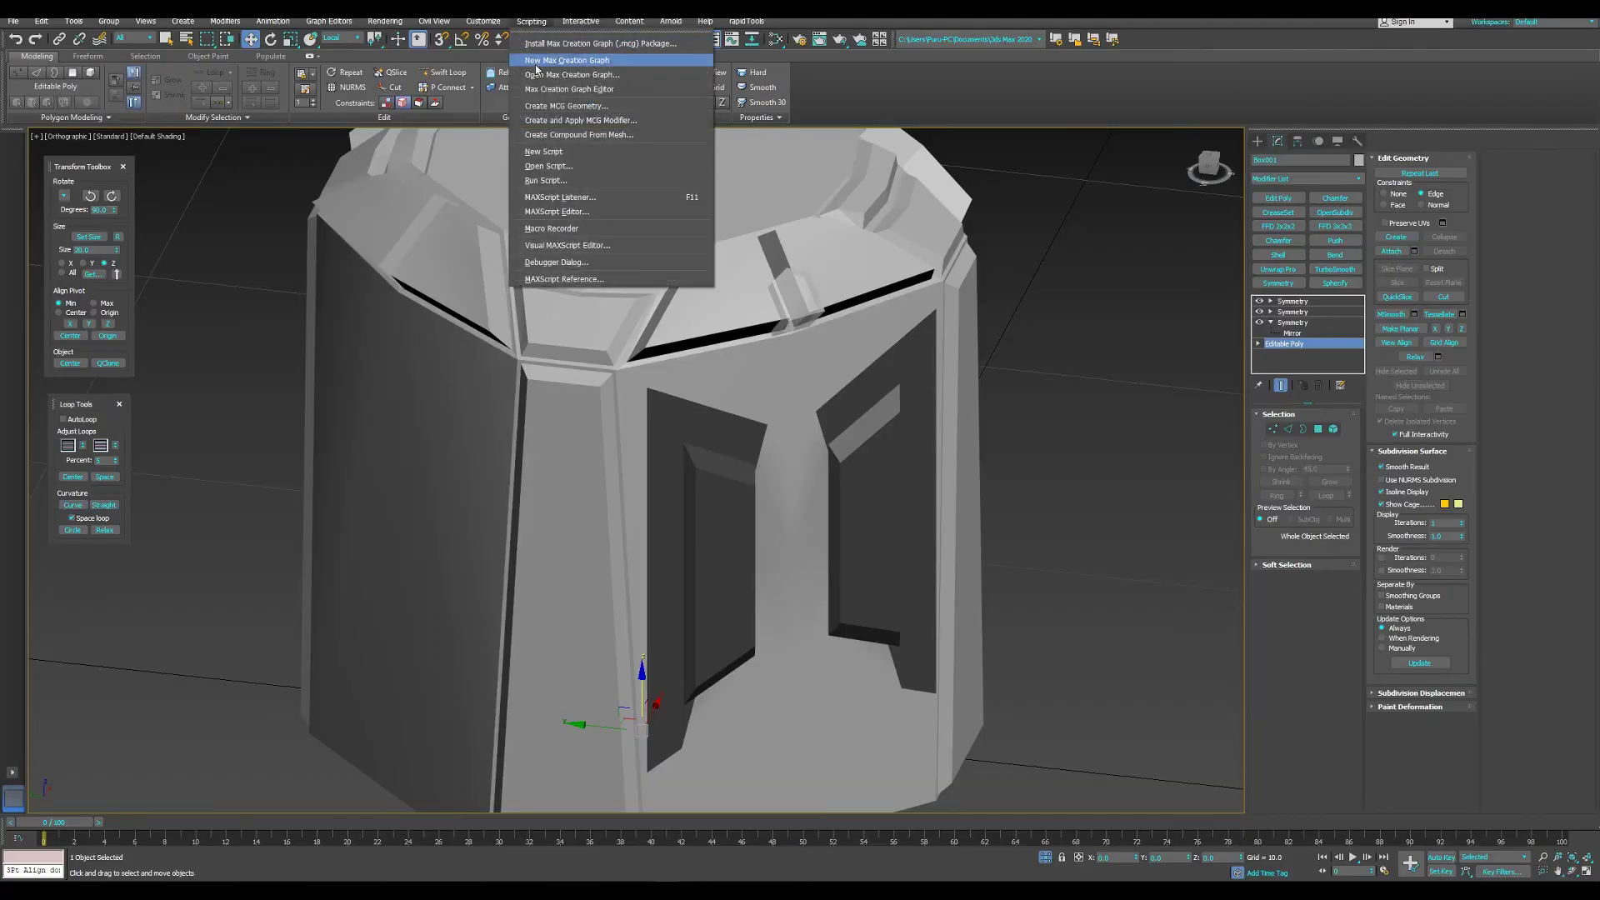
{"action": "left_click", "coordinate": [546, 180]}
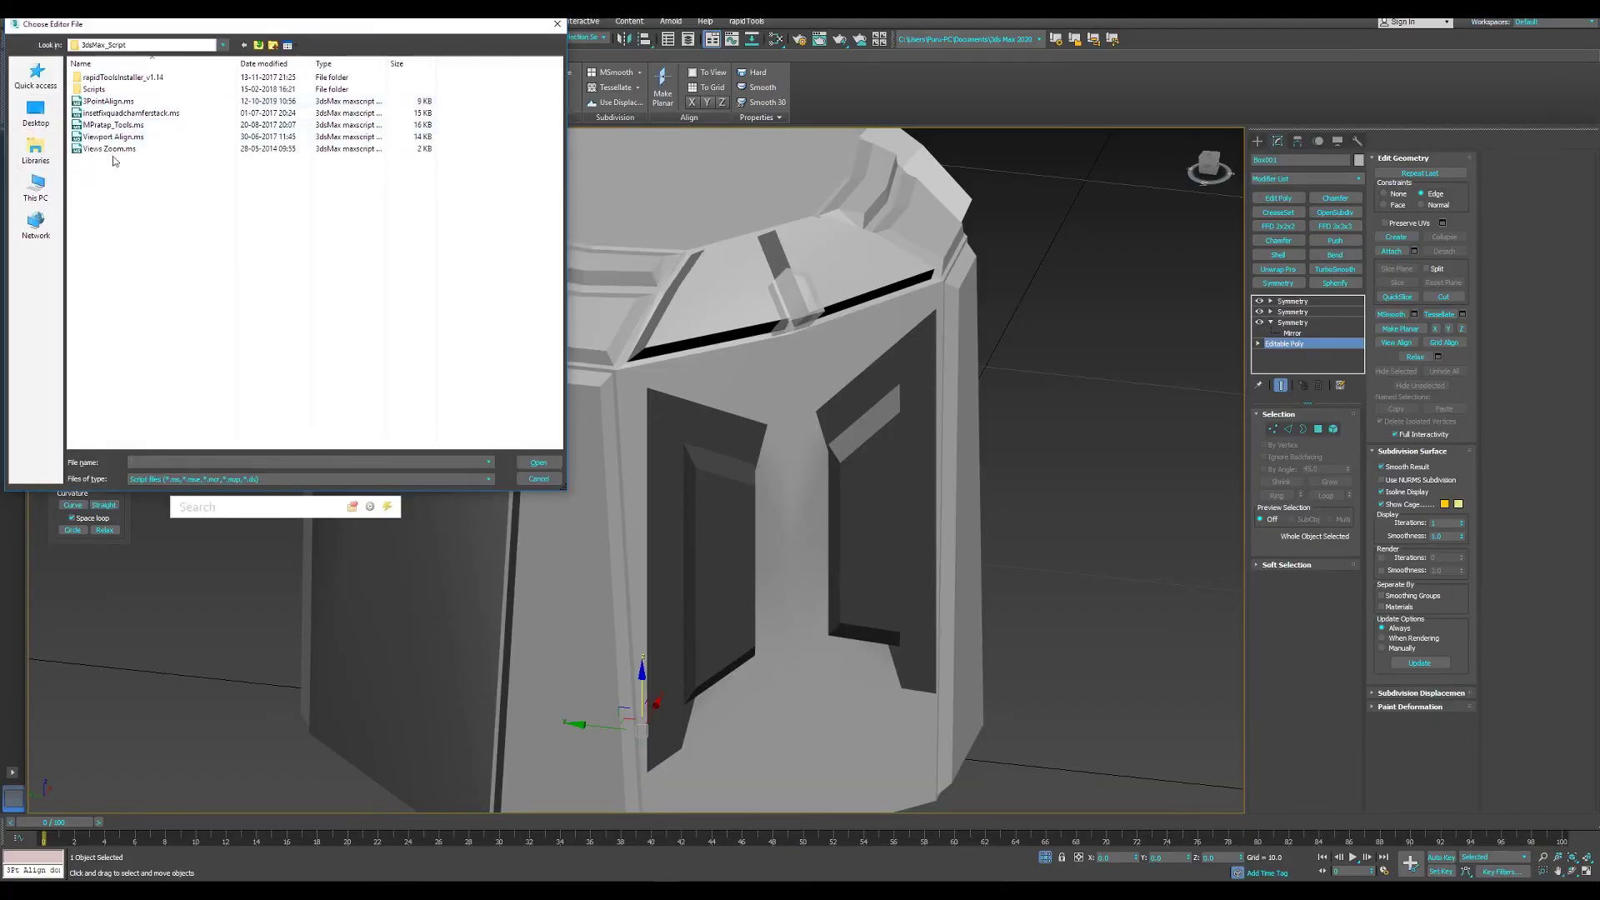
{"action": "left_click", "coordinate": [108, 103]}
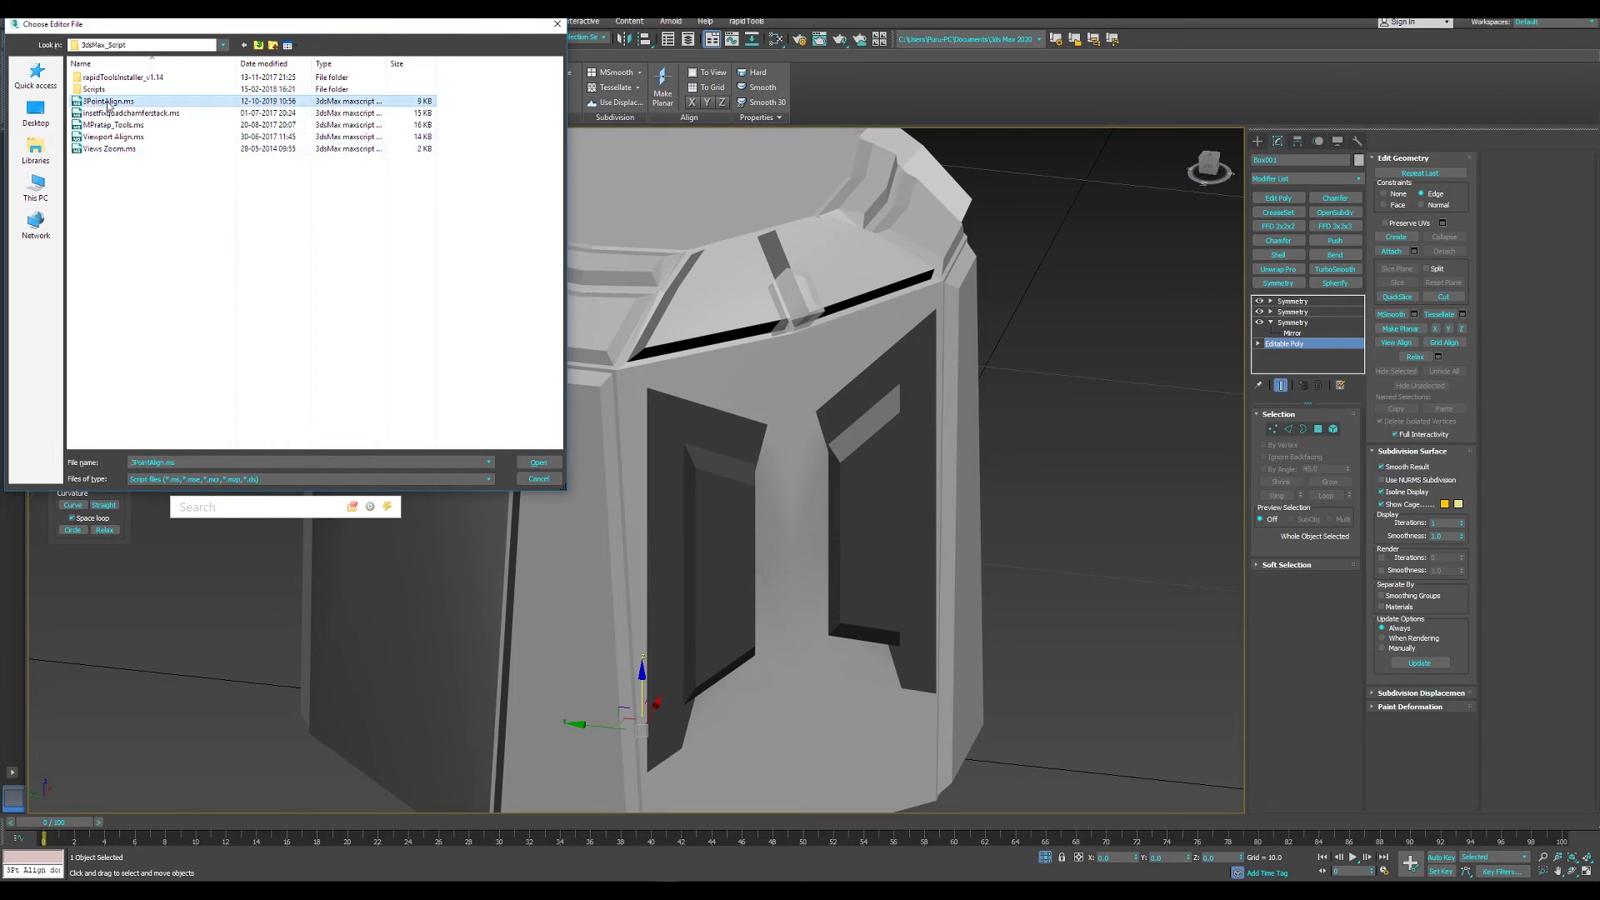
{"action": "left_click", "coordinate": [538, 478]}
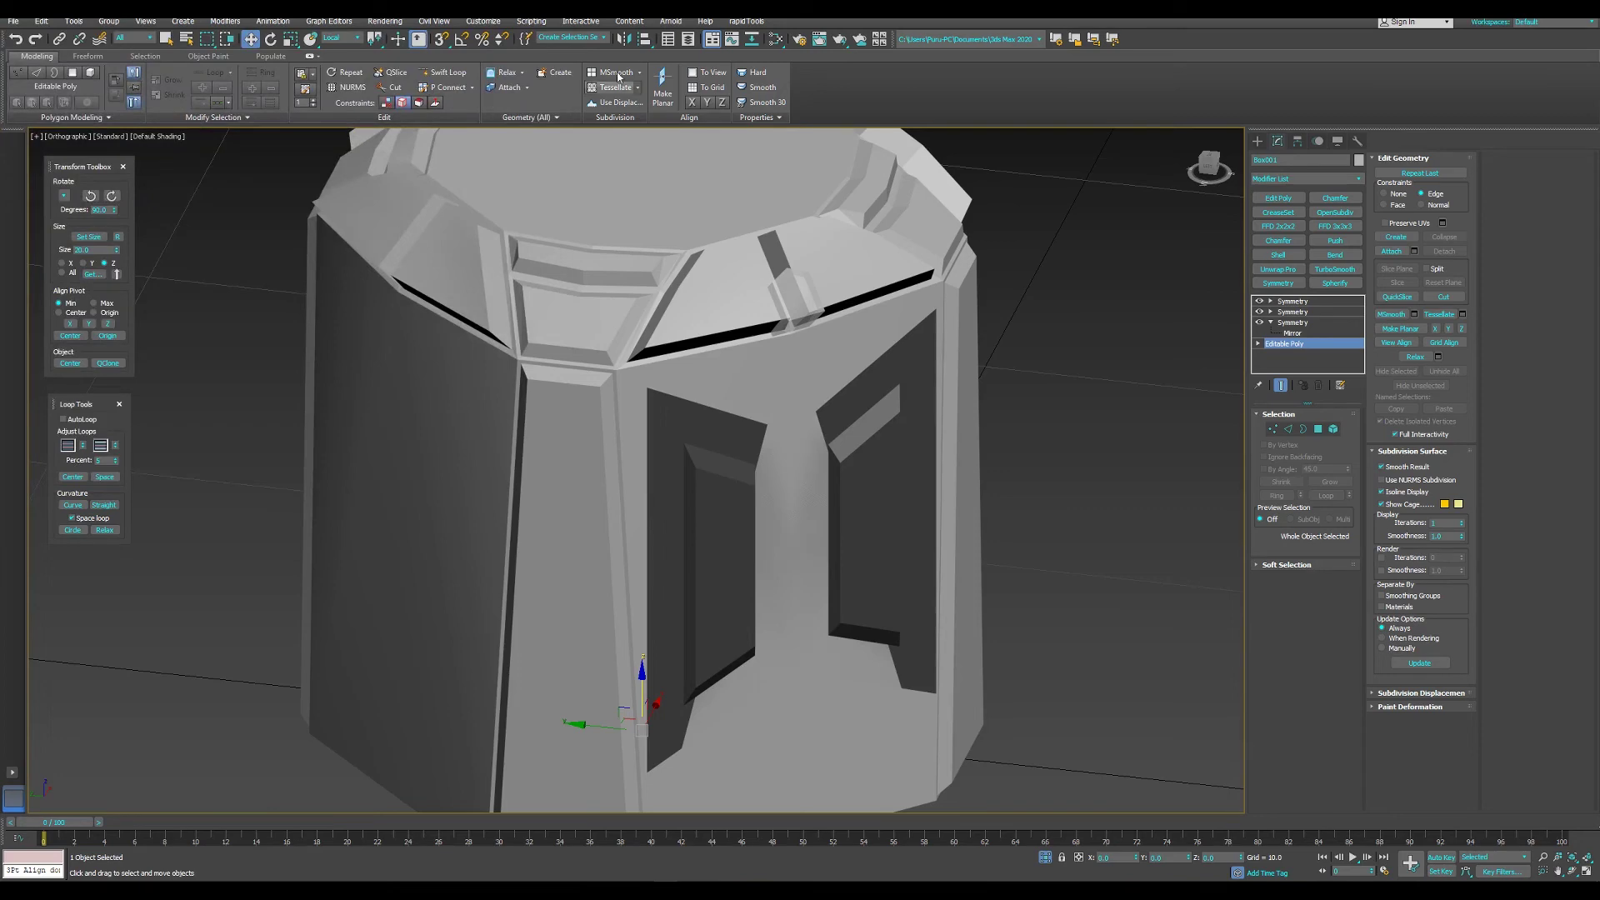
{"action": "left_click", "coordinate": [493, 23]}
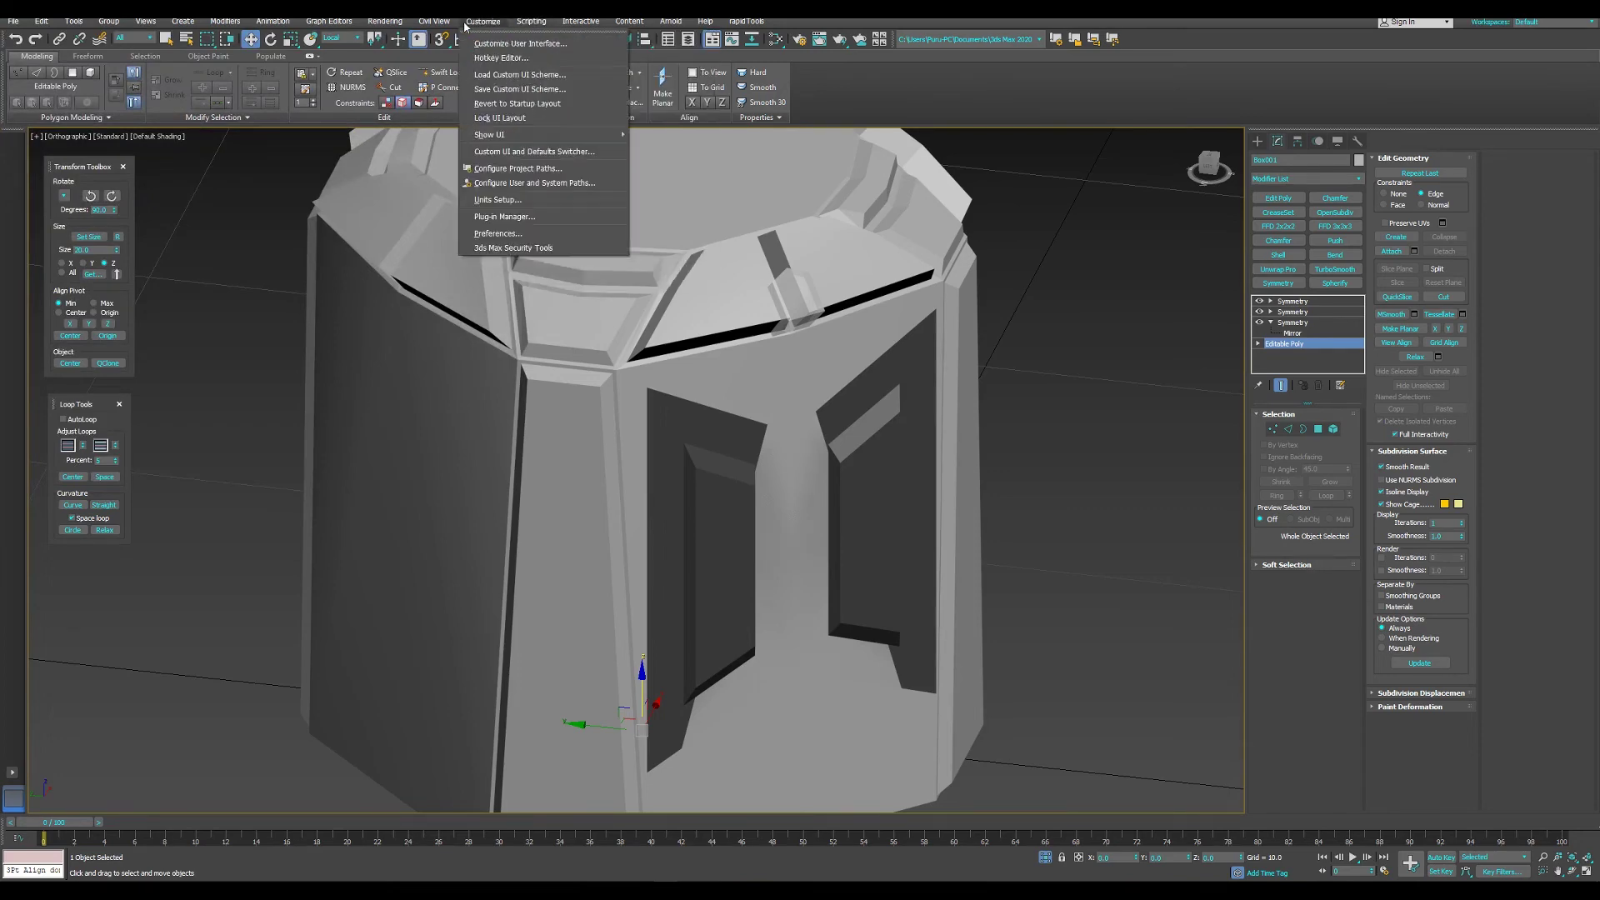
{"action": "left_click", "coordinate": [475, 59]}
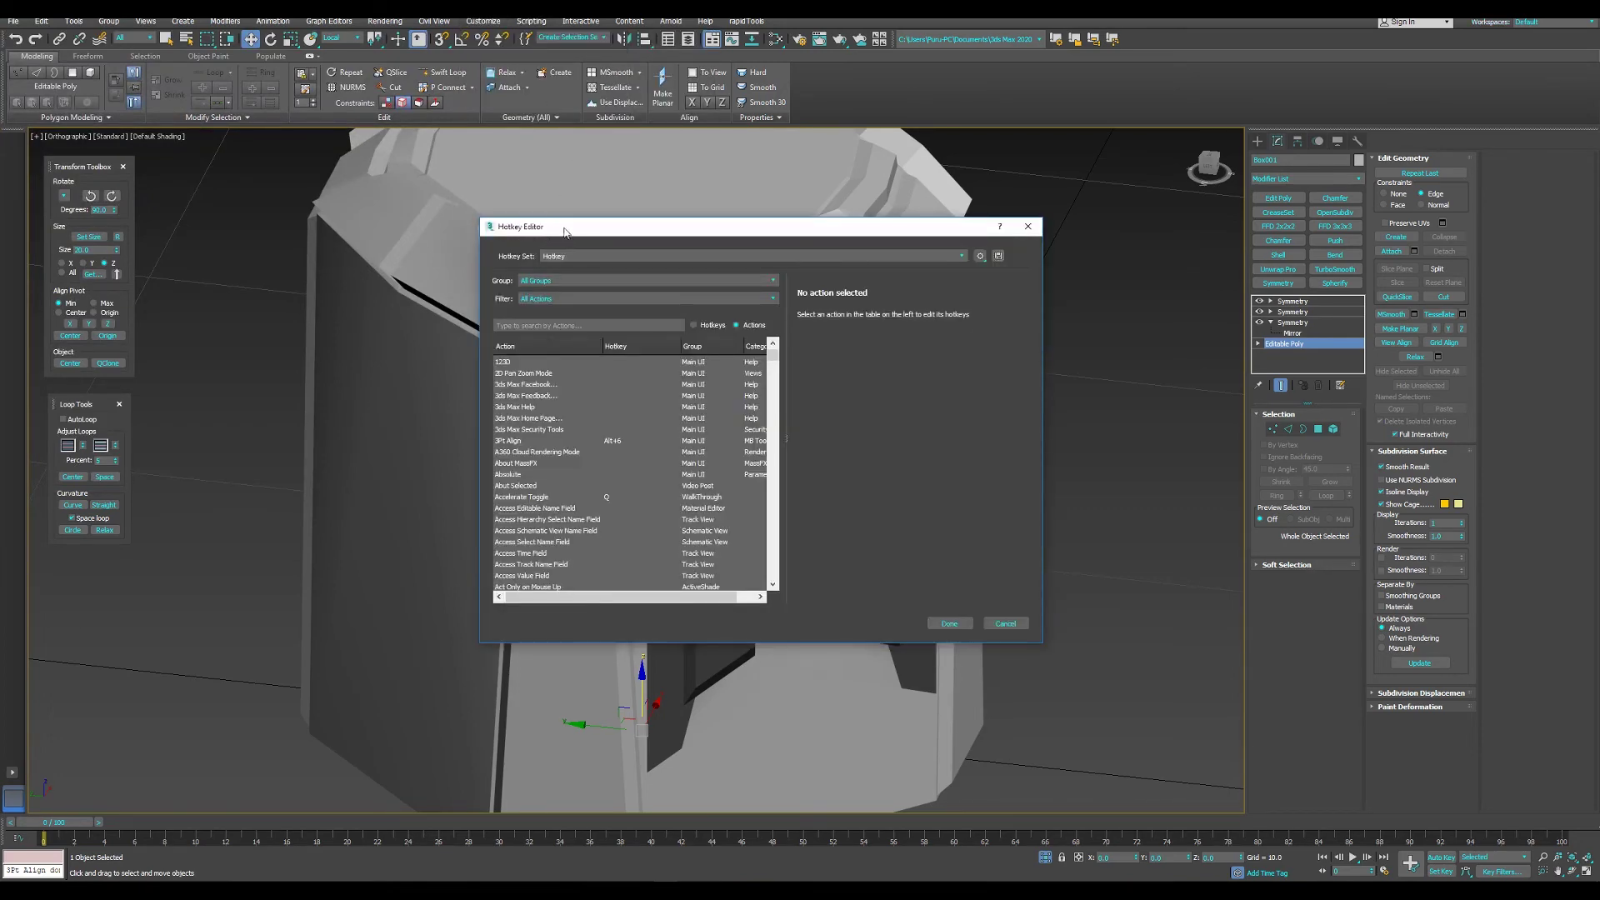
{"action": "left_click_drag", "start_coordinate": [564, 231], "coordinate": [508, 194]}
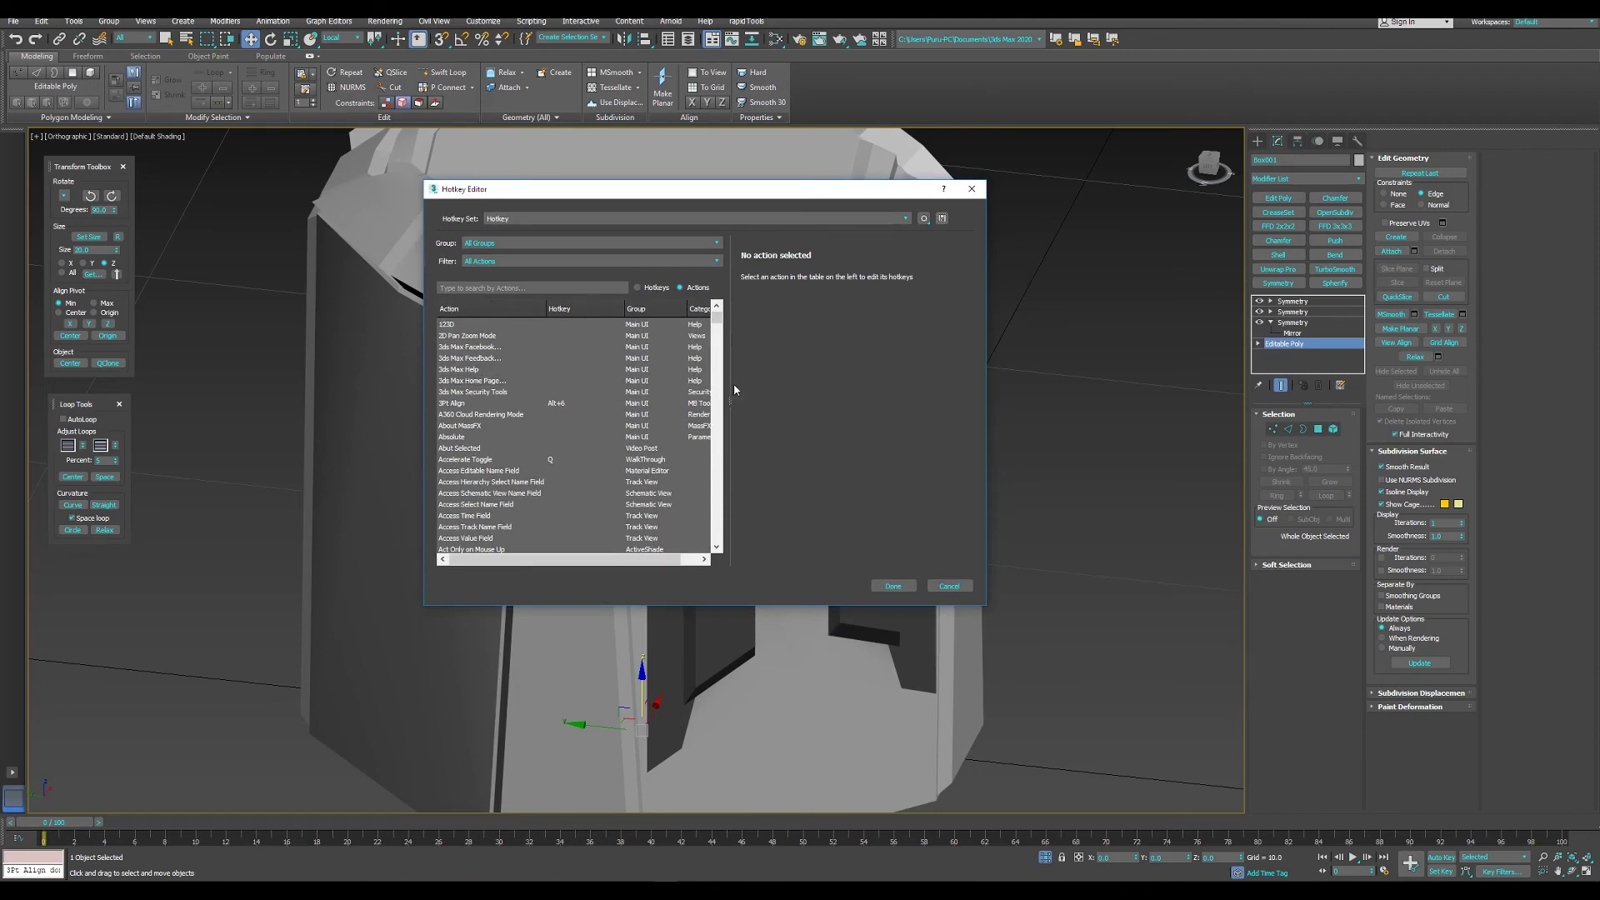
{"action": "left_click", "coordinate": [965, 191]}
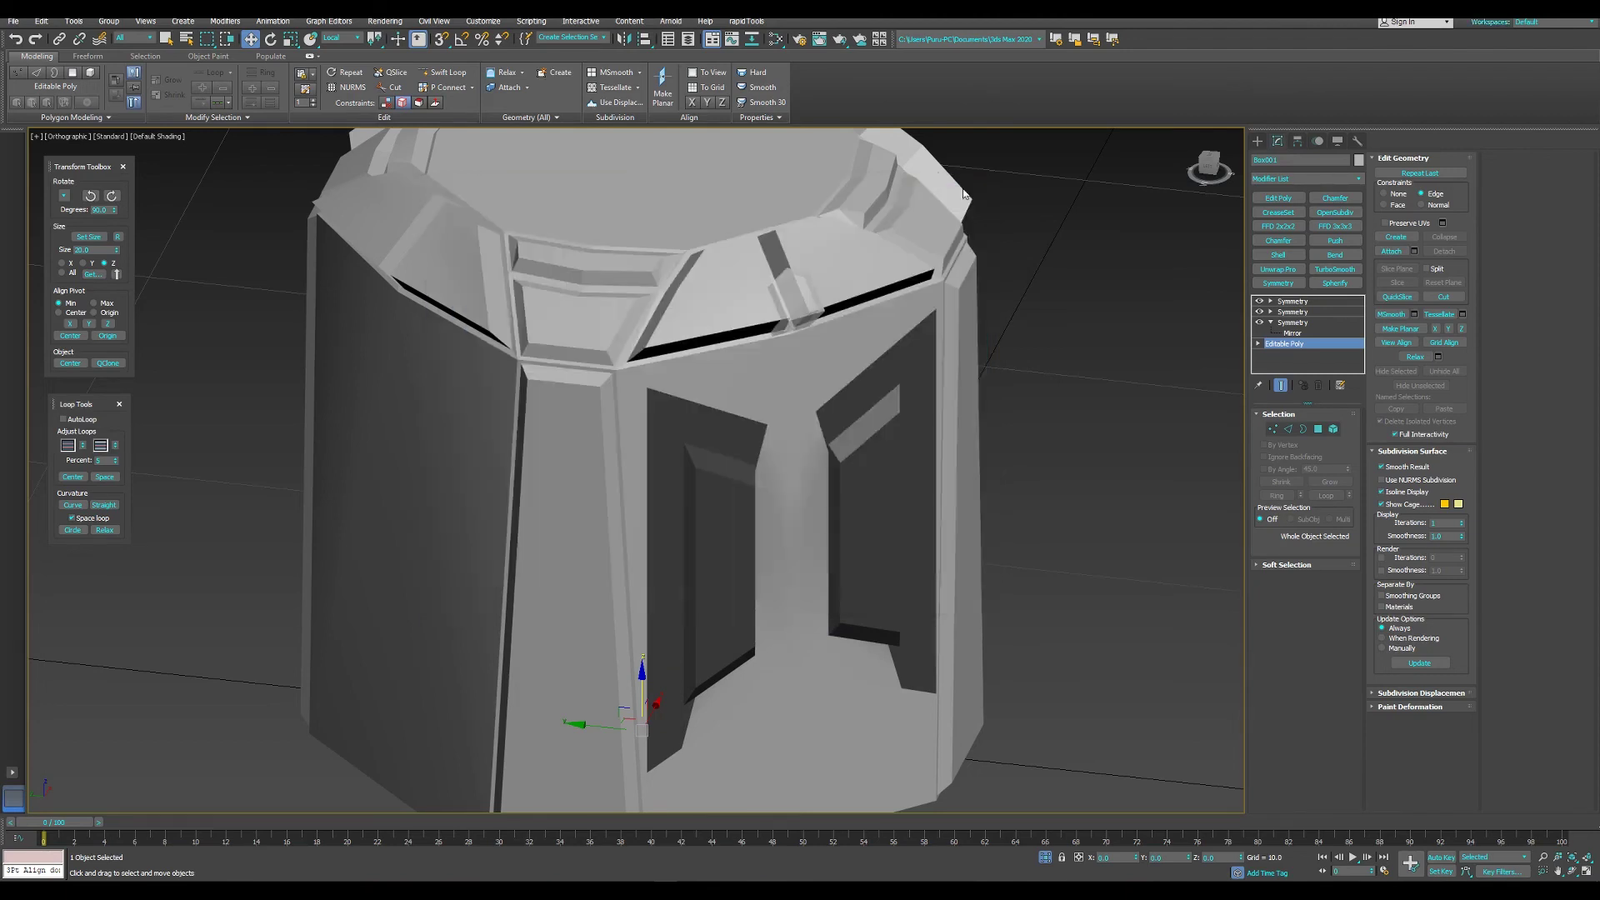
{"action": "left_click", "coordinate": [482, 23]}
{"action": "left_click", "coordinate": [500, 54]}
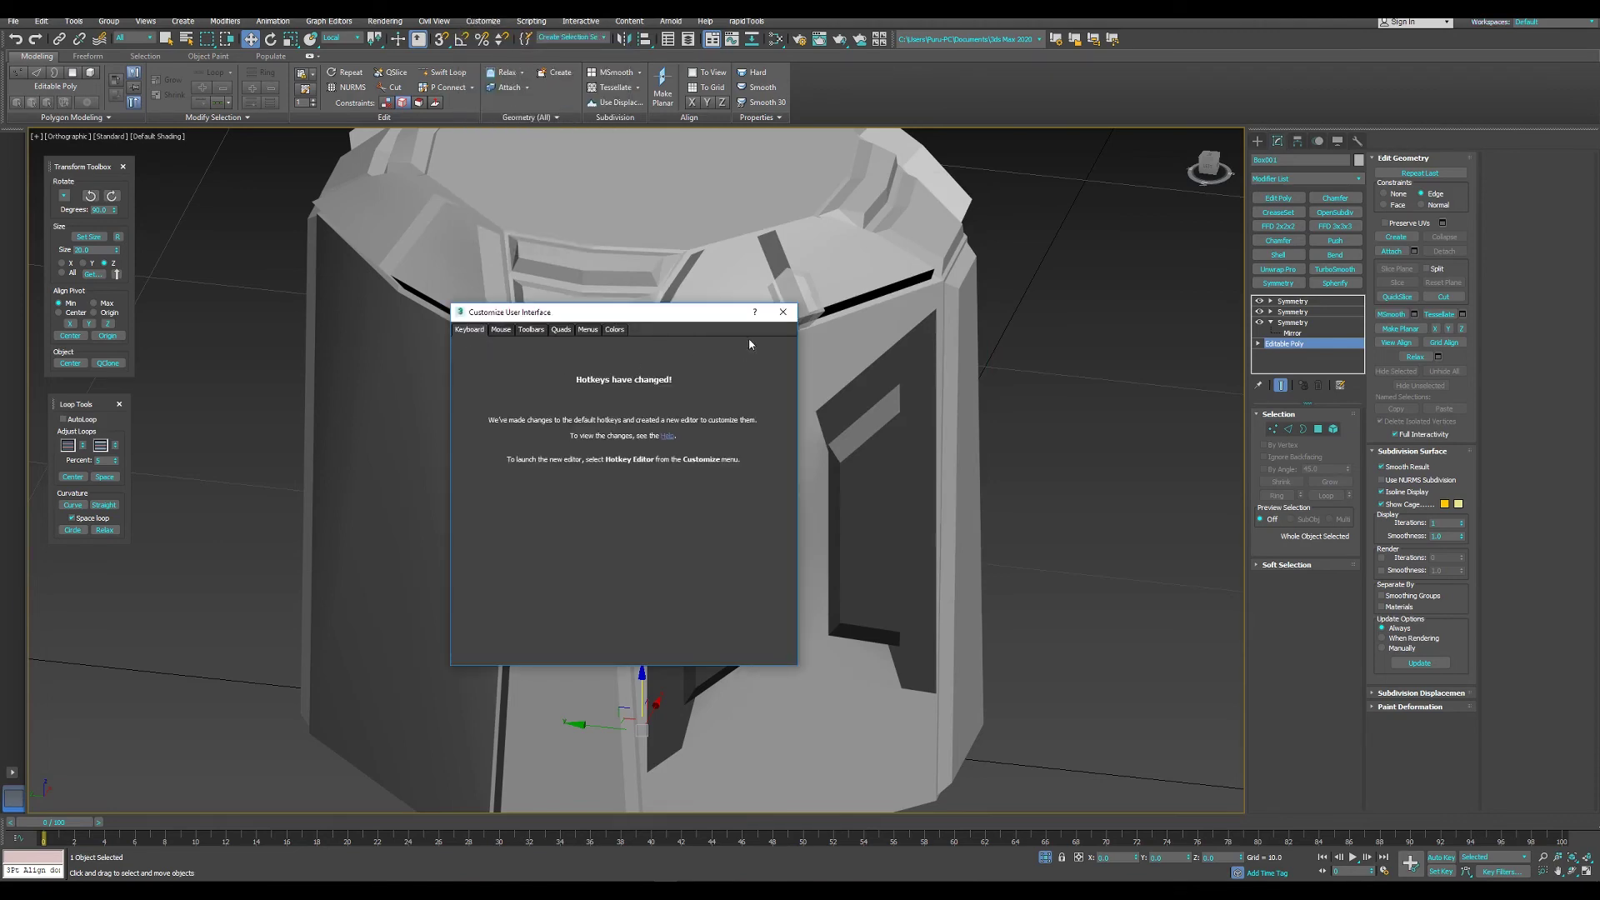
{"action": "left_click", "coordinate": [782, 312]}
{"action": "left_click", "coordinate": [483, 21]}
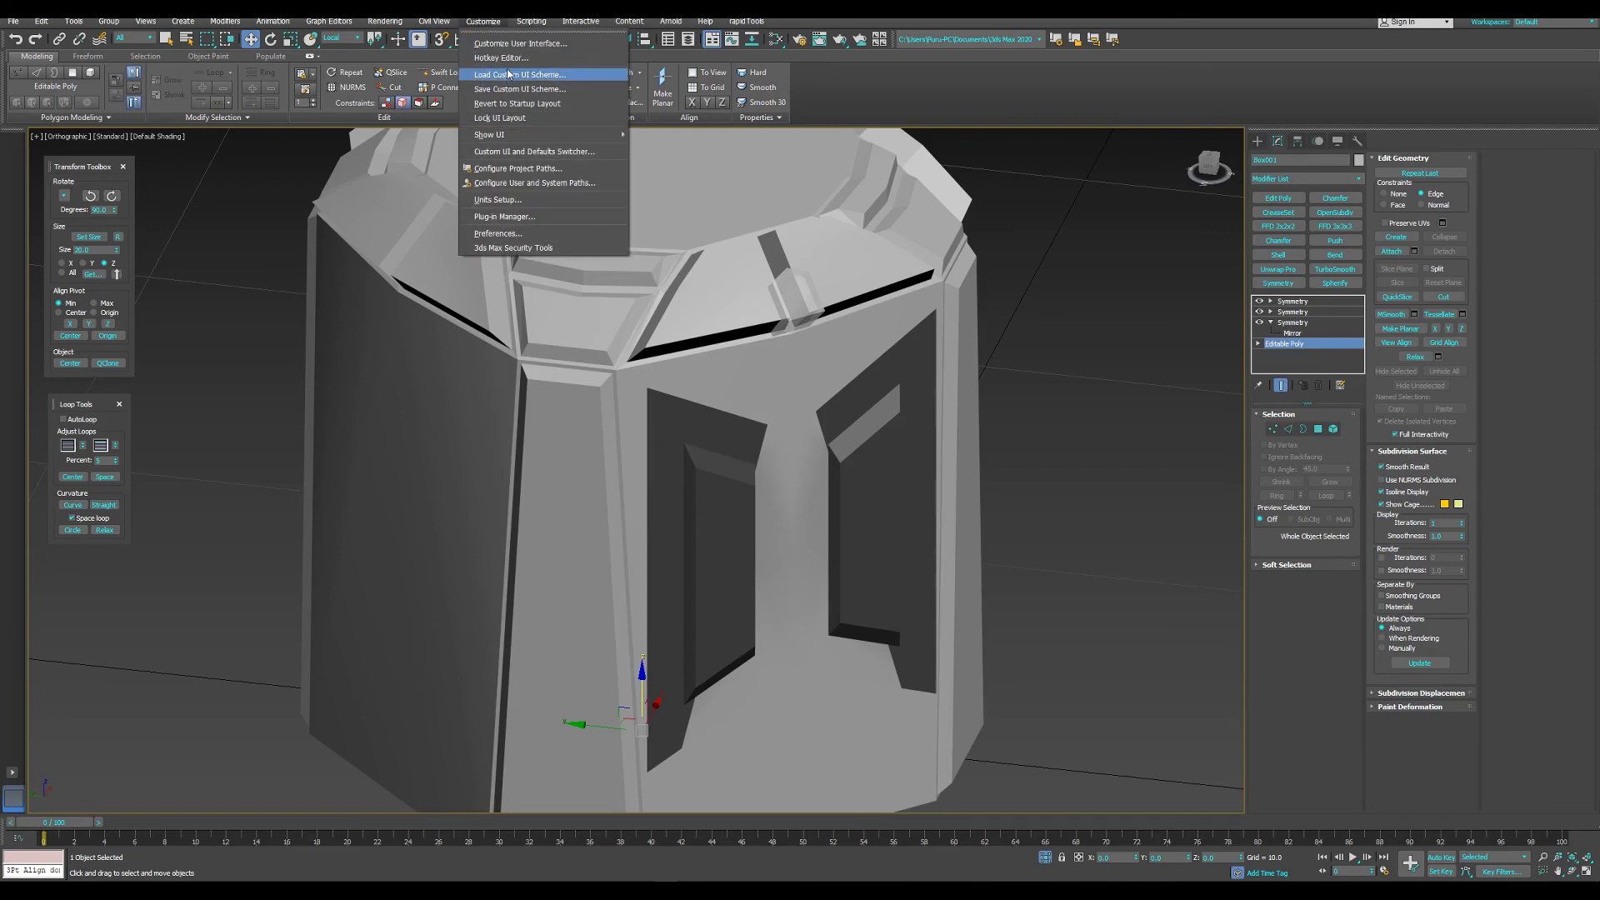
{"action": "left_click", "coordinate": [500, 48]}
{"action": "left_click_drag", "start_coordinate": [583, 189], "coordinate": [610, 183]}
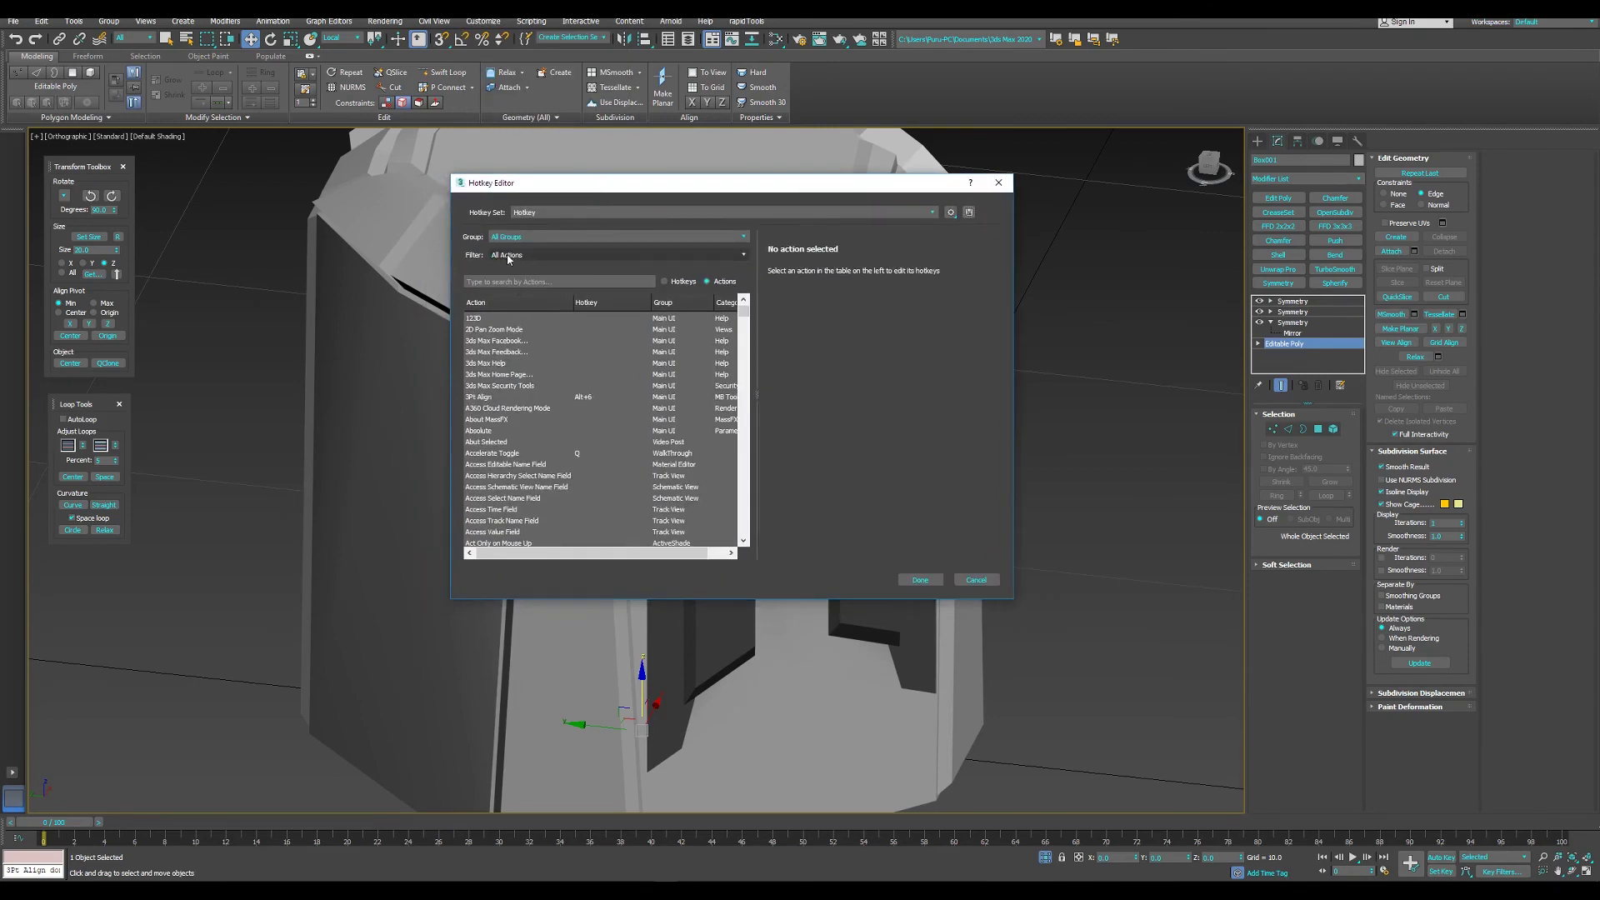
{"action": "type", "text": "3"}
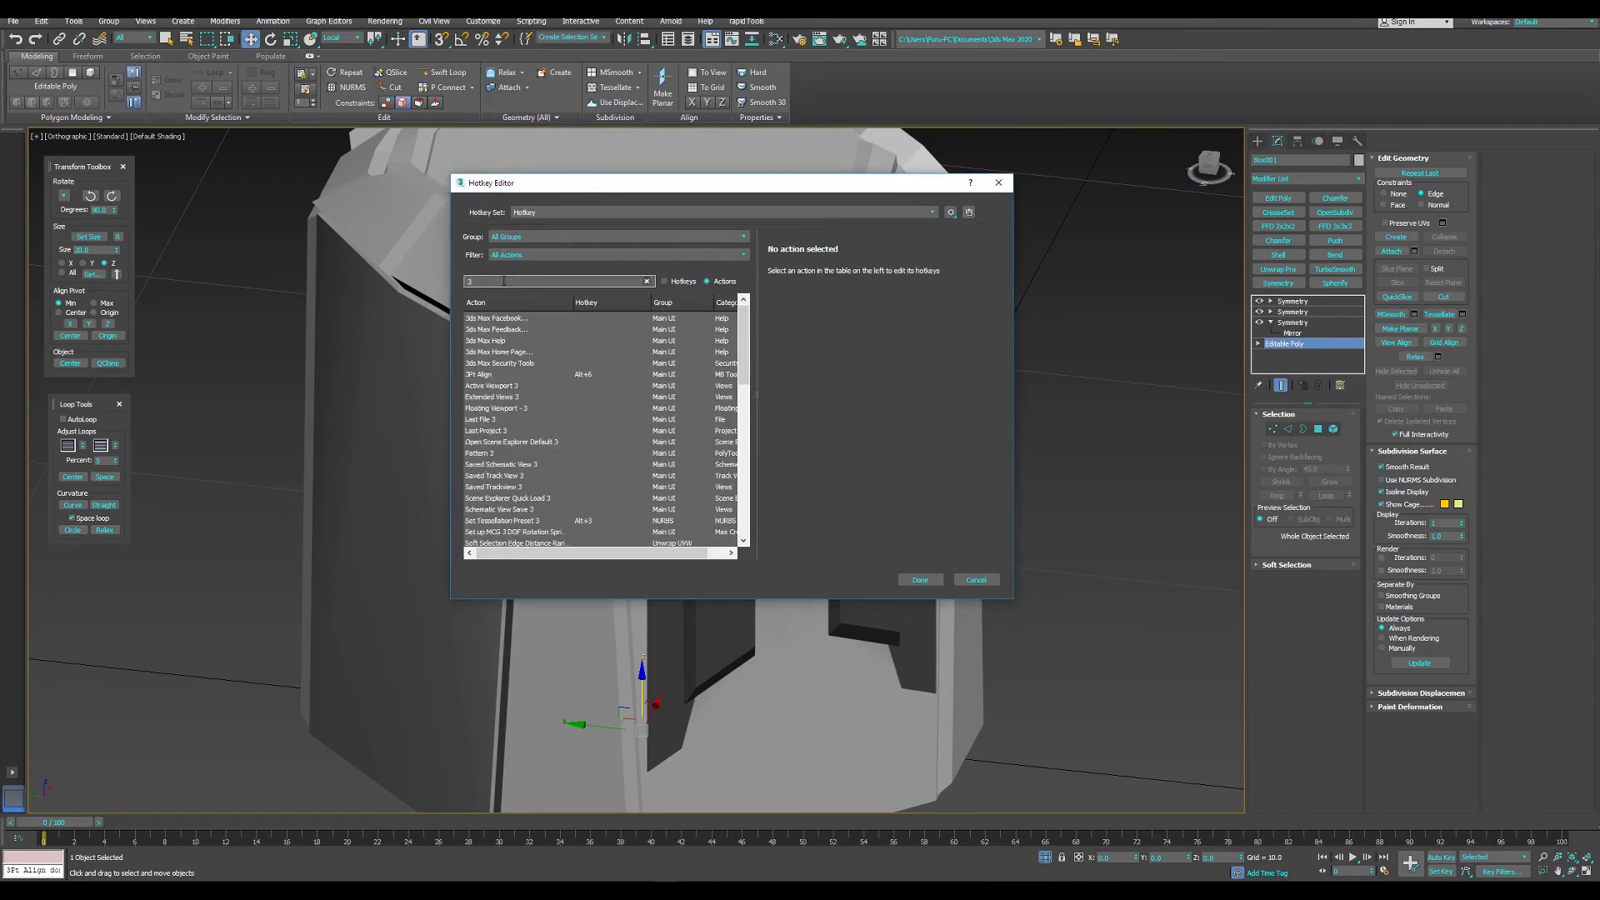
{"action": "type", "text": "p"}
{"action": "left_click", "coordinate": [499, 317]}
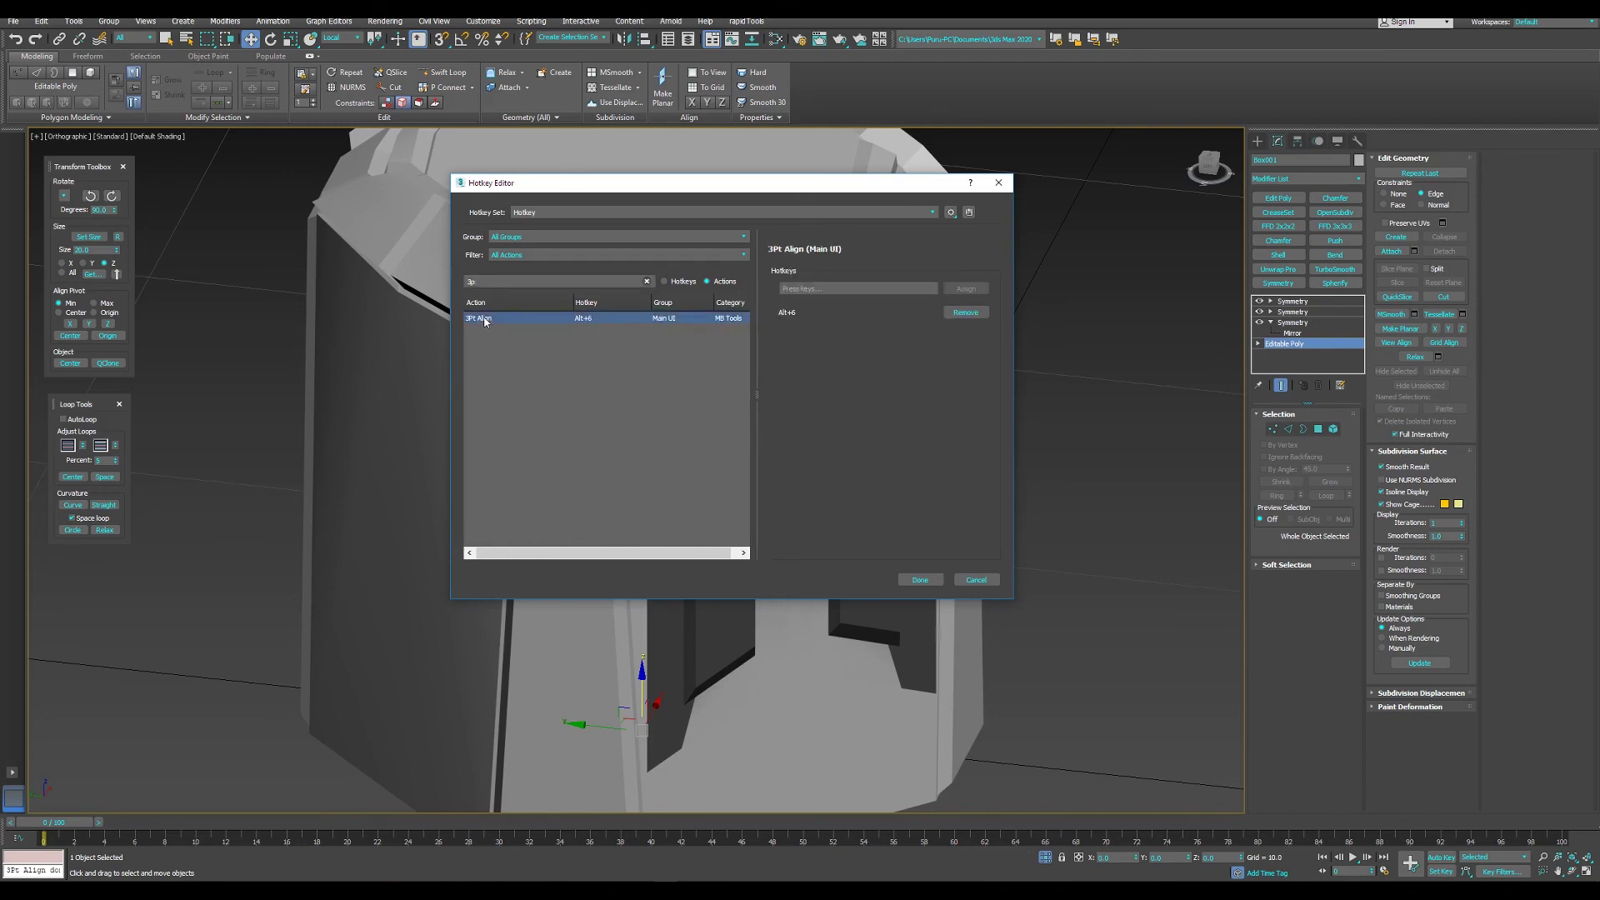
{"action": "left_click", "coordinate": [815, 289]}
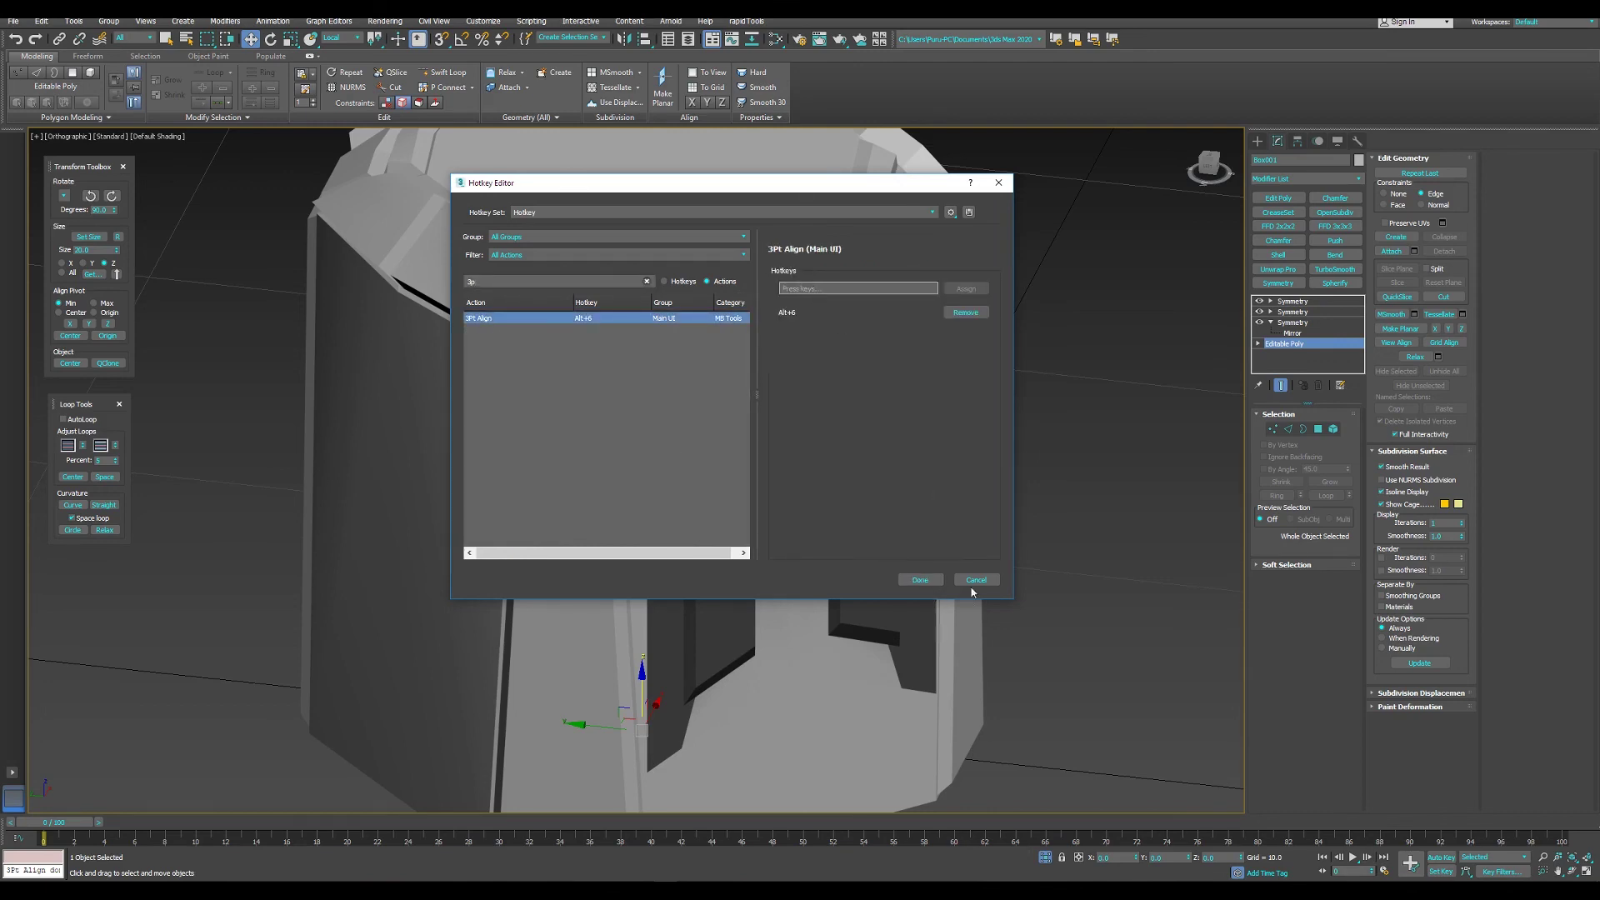
{"action": "left_click", "coordinate": [1000, 185]}
{"action": "mouse_move", "coordinate": [358, 346]}
{"action": "middle_mouse_down", "text": "alt"}
{"action": "mouse_move", "coordinate": [802, 410]}
{"action": "mouse_move", "coordinate": [825, 454]}
{"action": "mouse_move", "coordinate": [759, 446]}
{"action": "mouse_move", "coordinate": [767, 477]}
{"action": "middle_mouse_up", "text": "alt"}
{"action": "right_click", "coordinate": [801, 410]}
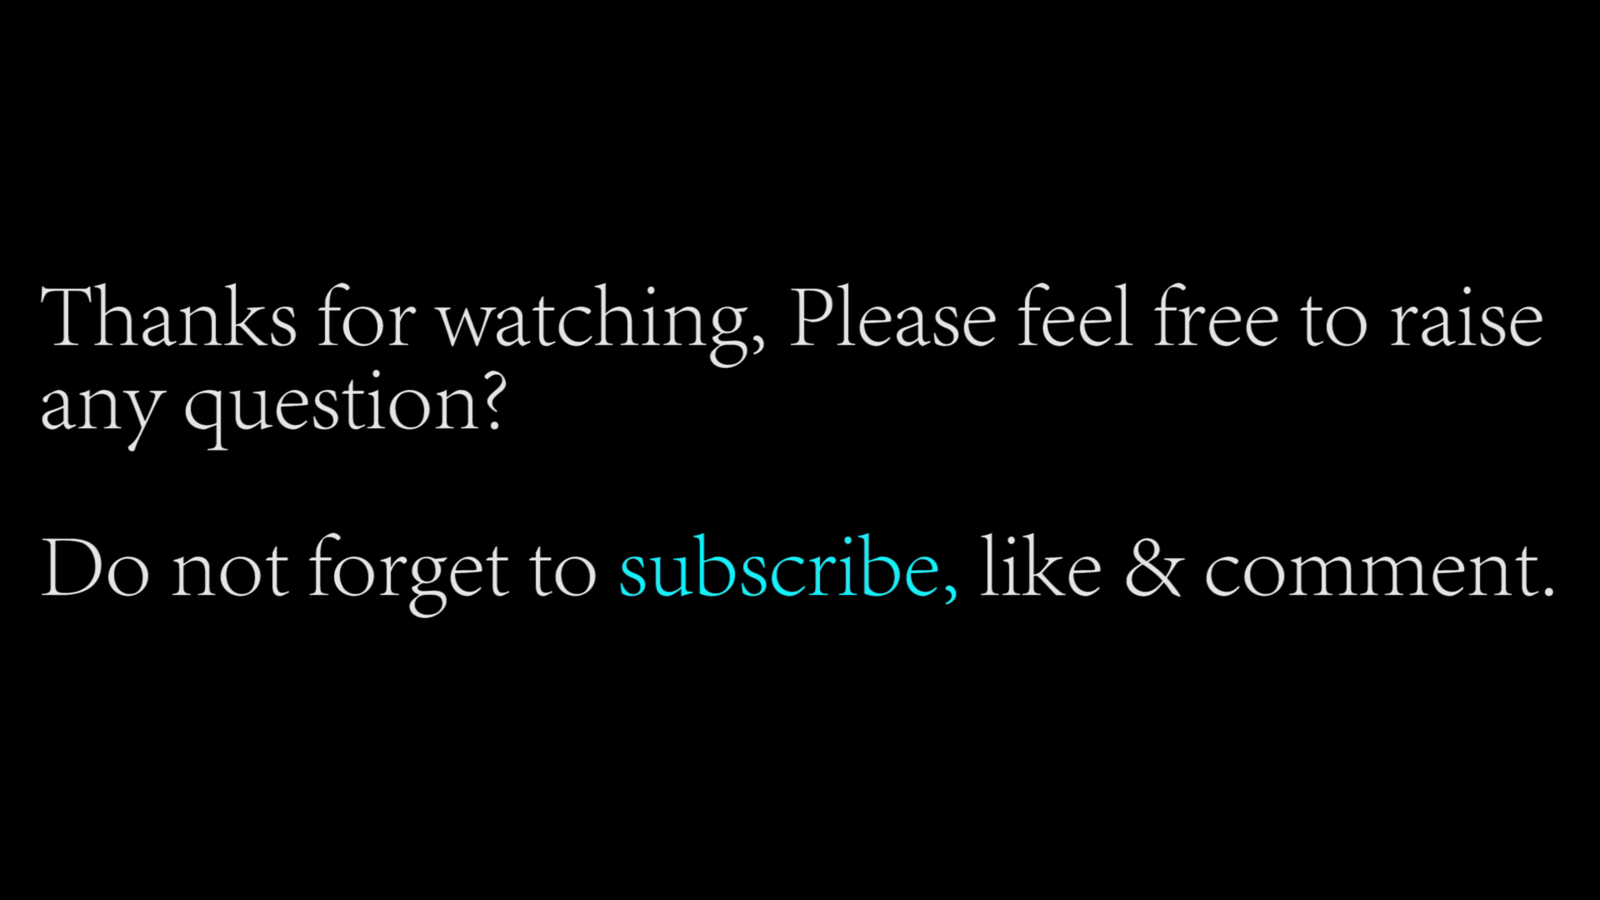